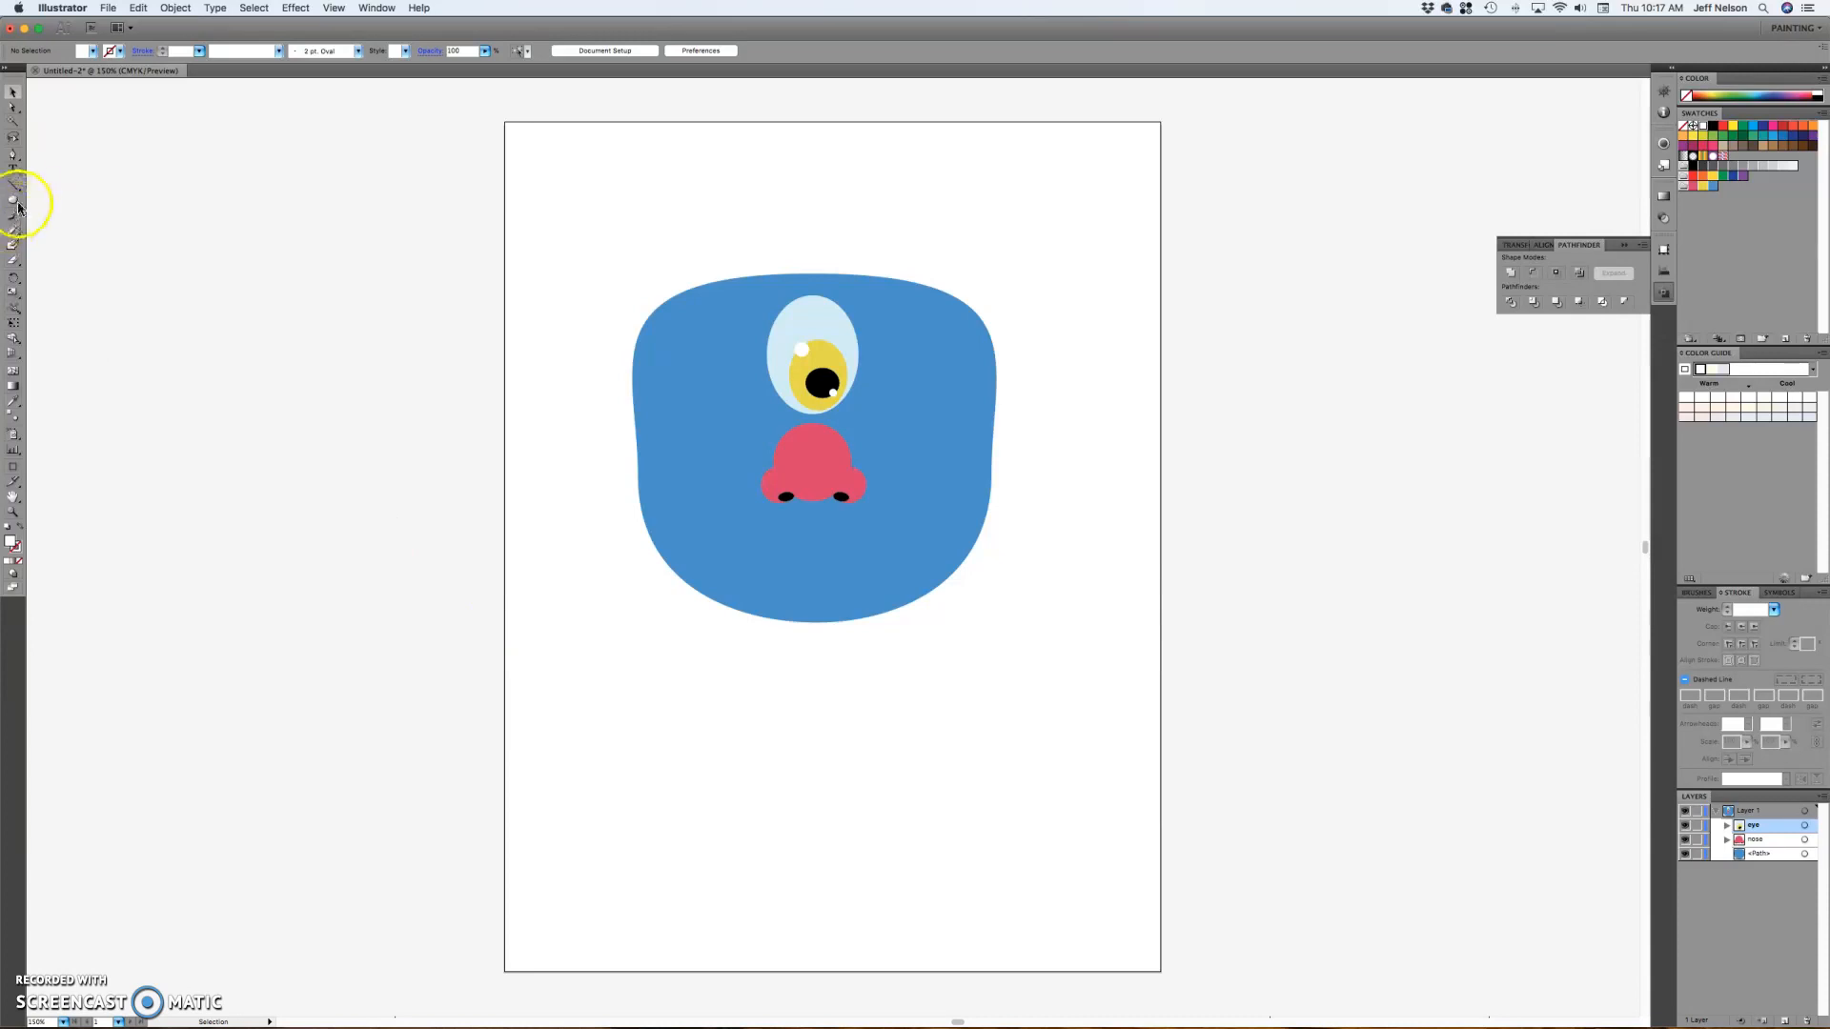
- Set the fill to black (000000) and draw a circle about 1.19 in across below the face
left_click(14, 200)
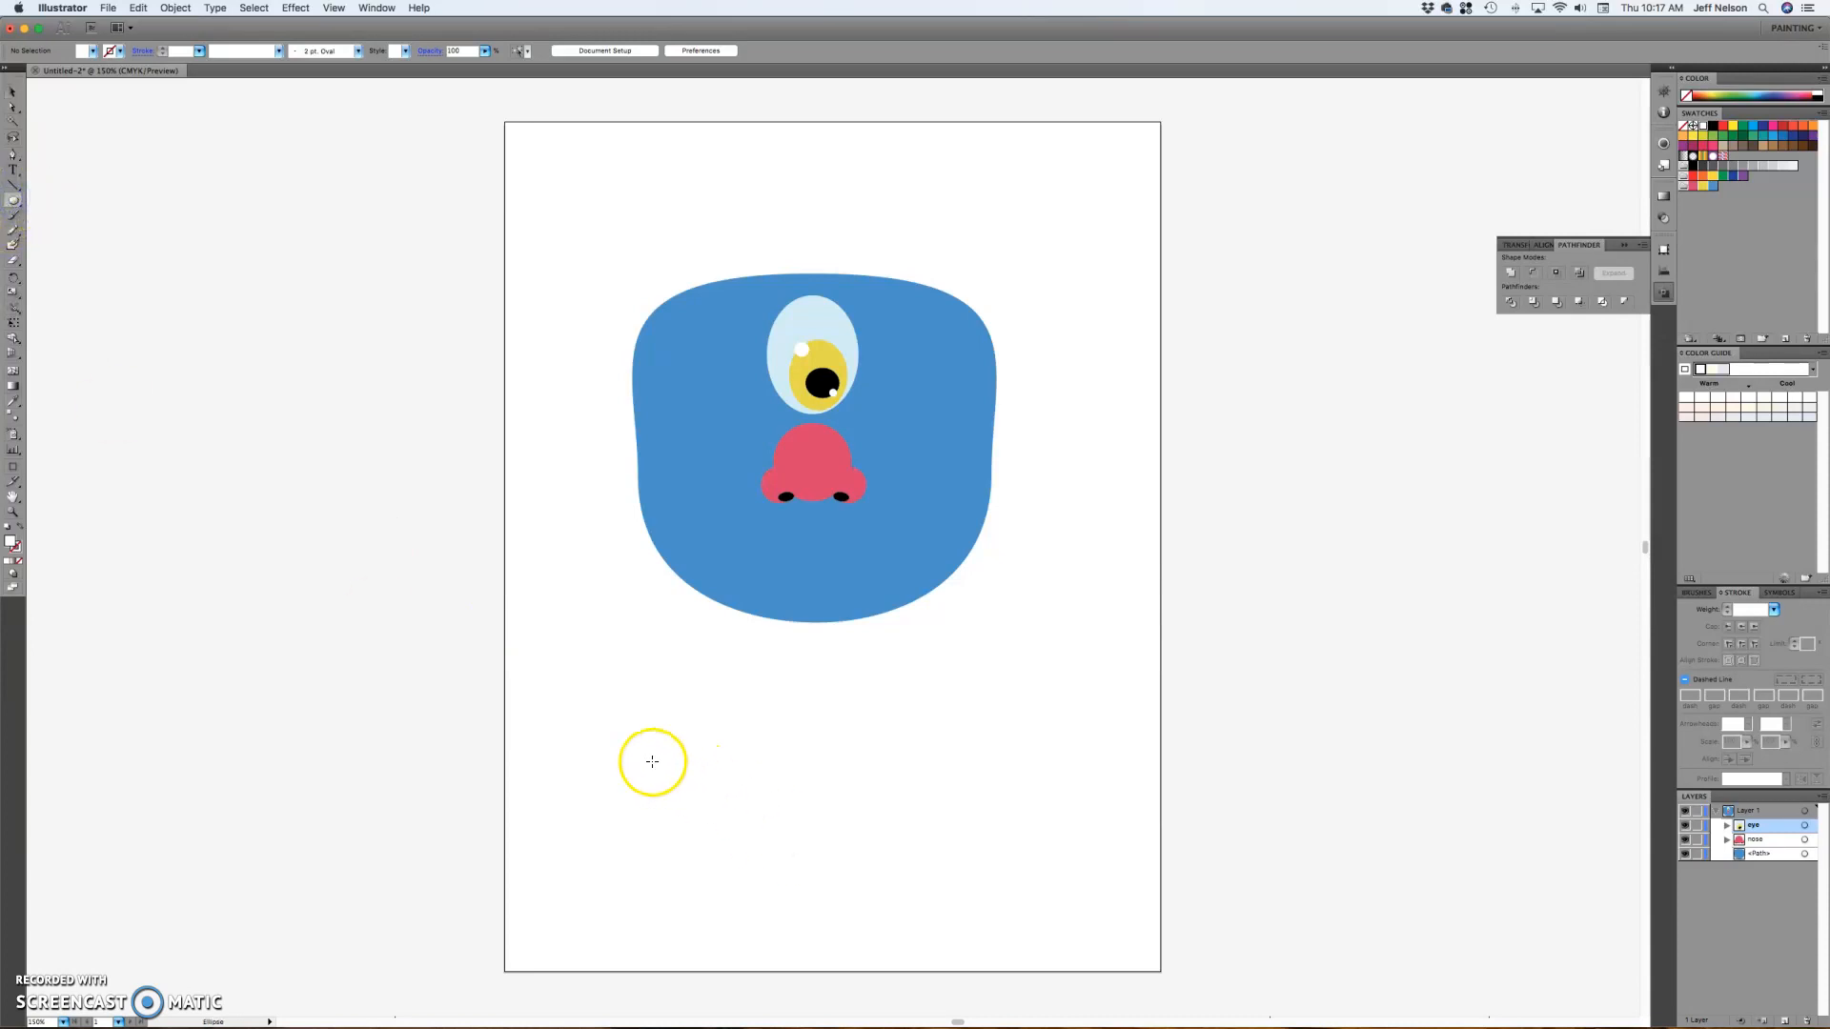
double_click(13, 543)
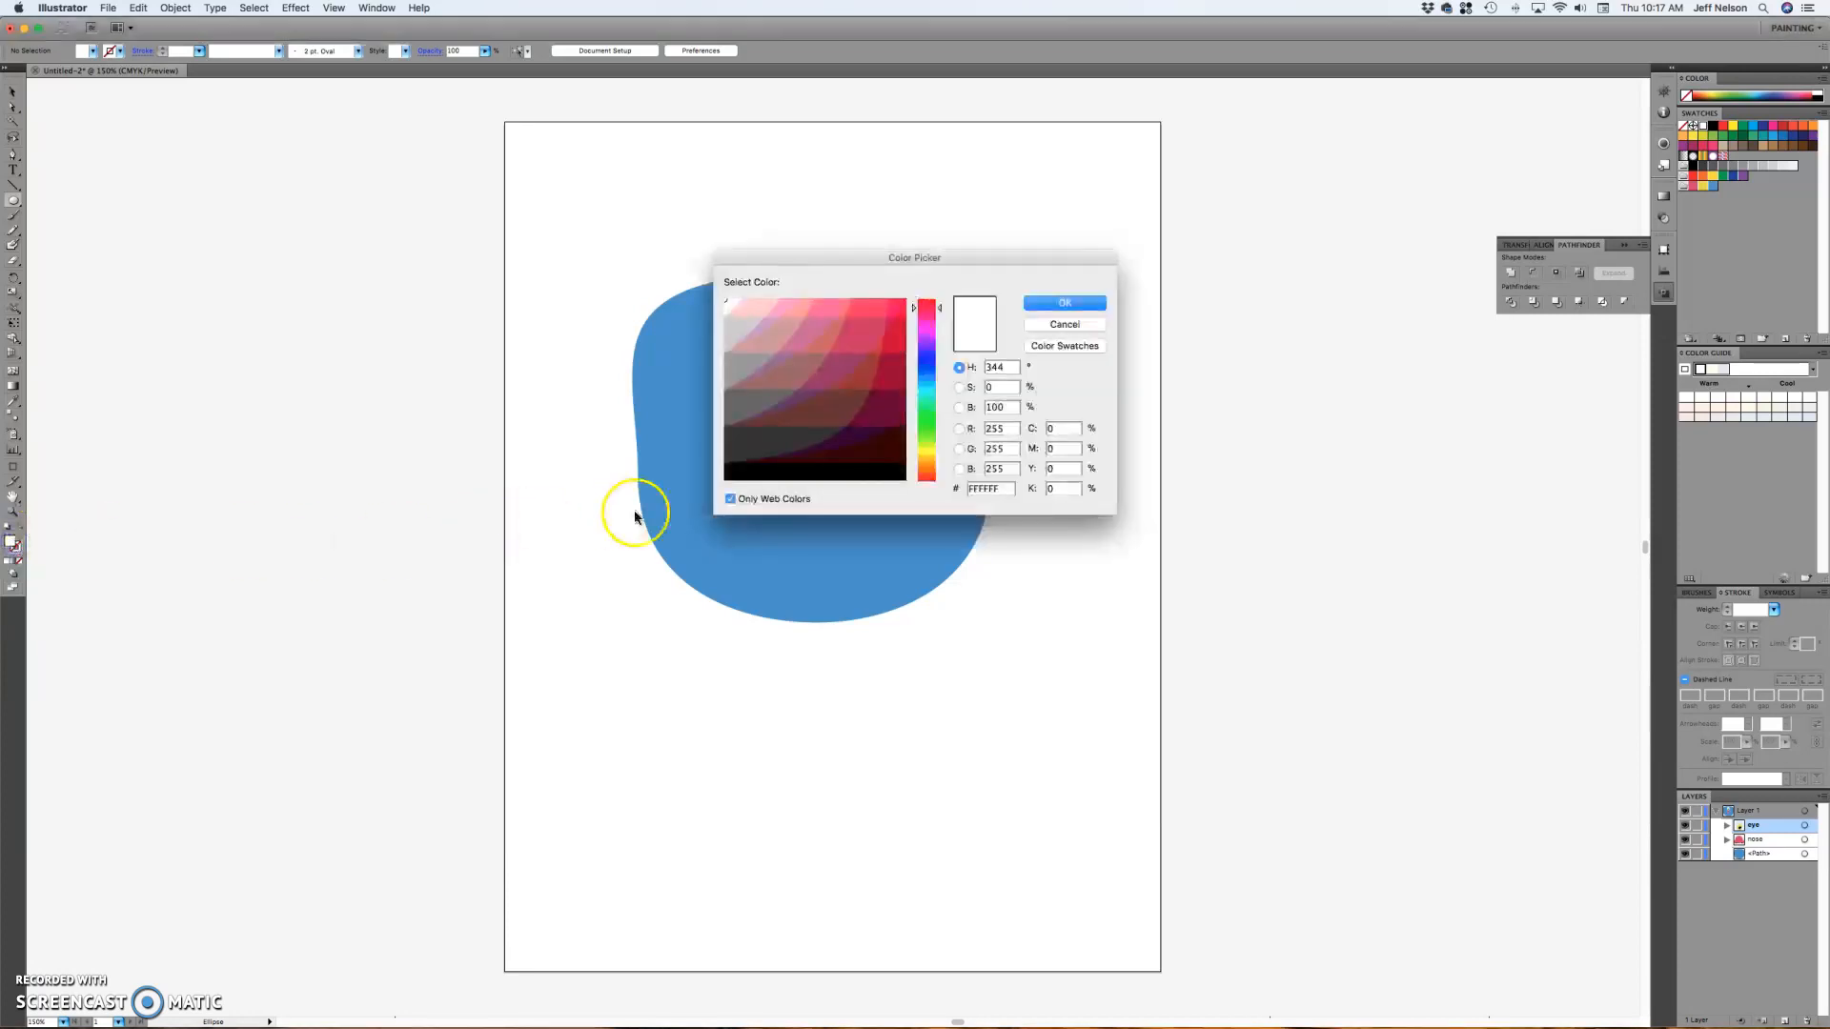
left_click(727, 474)
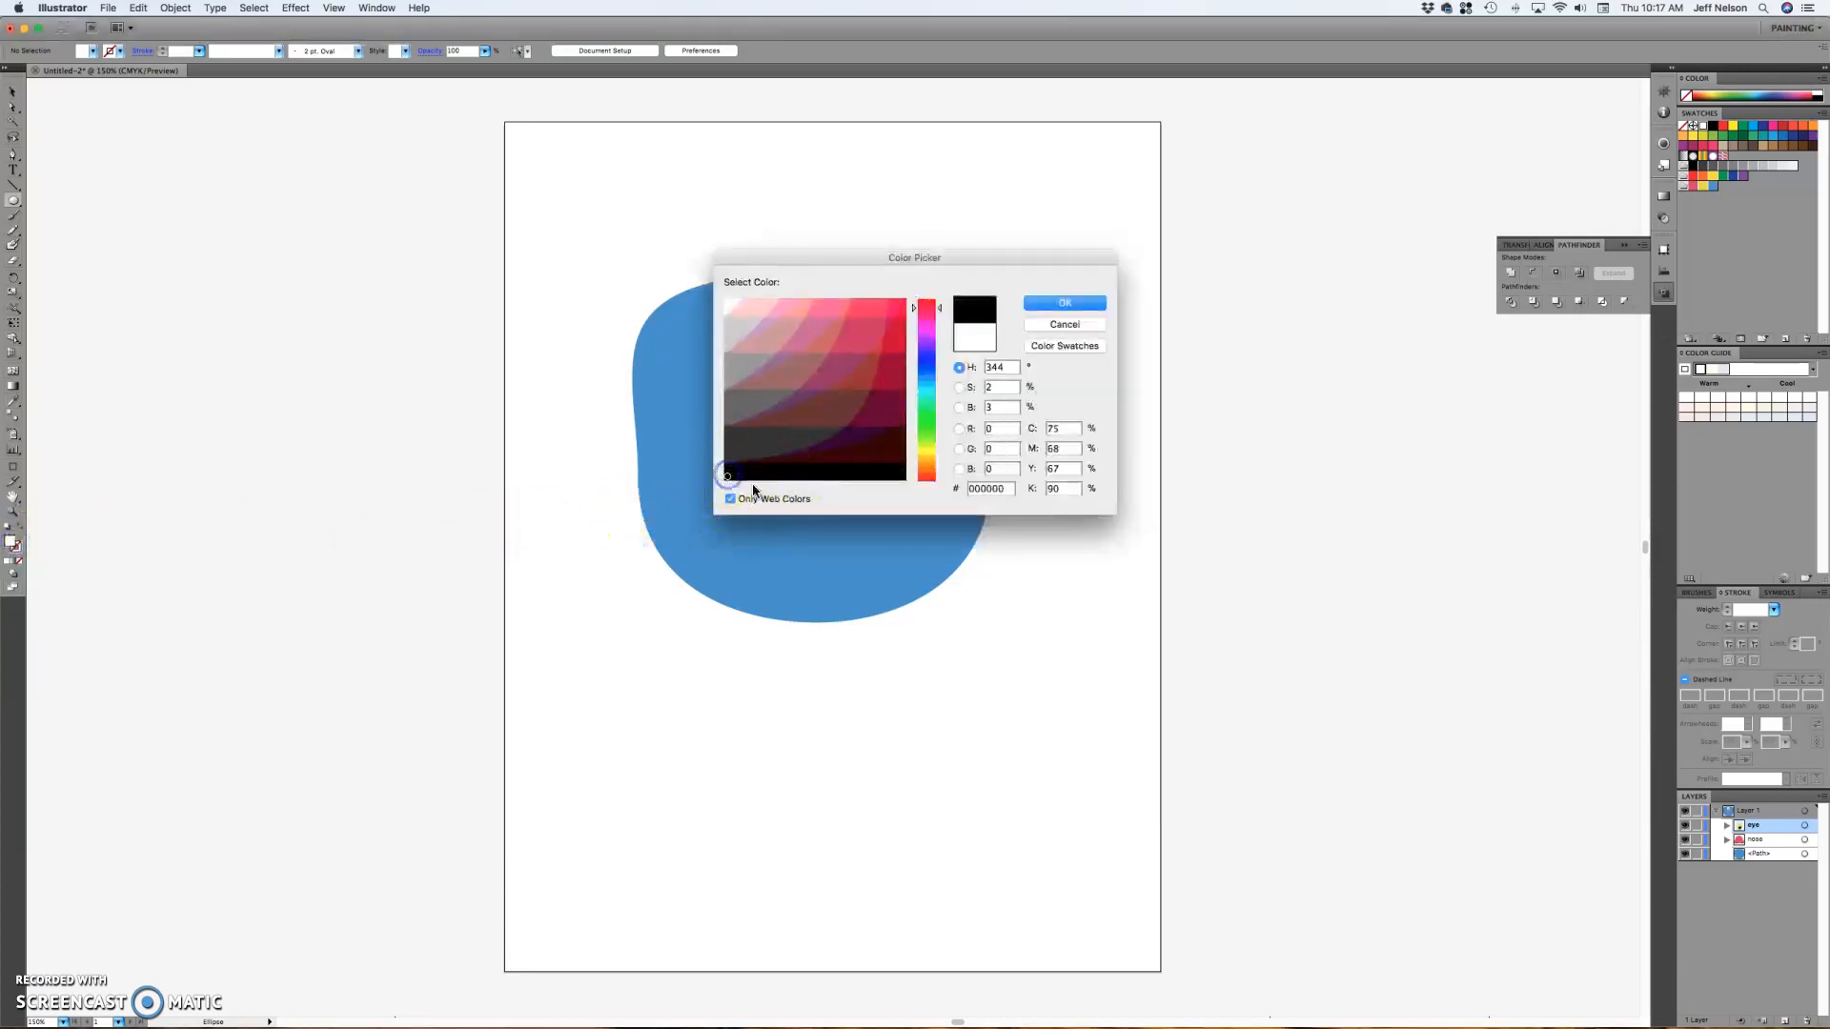
left_click(1060, 301)
left_click_drag(627, 736, 707, 825)
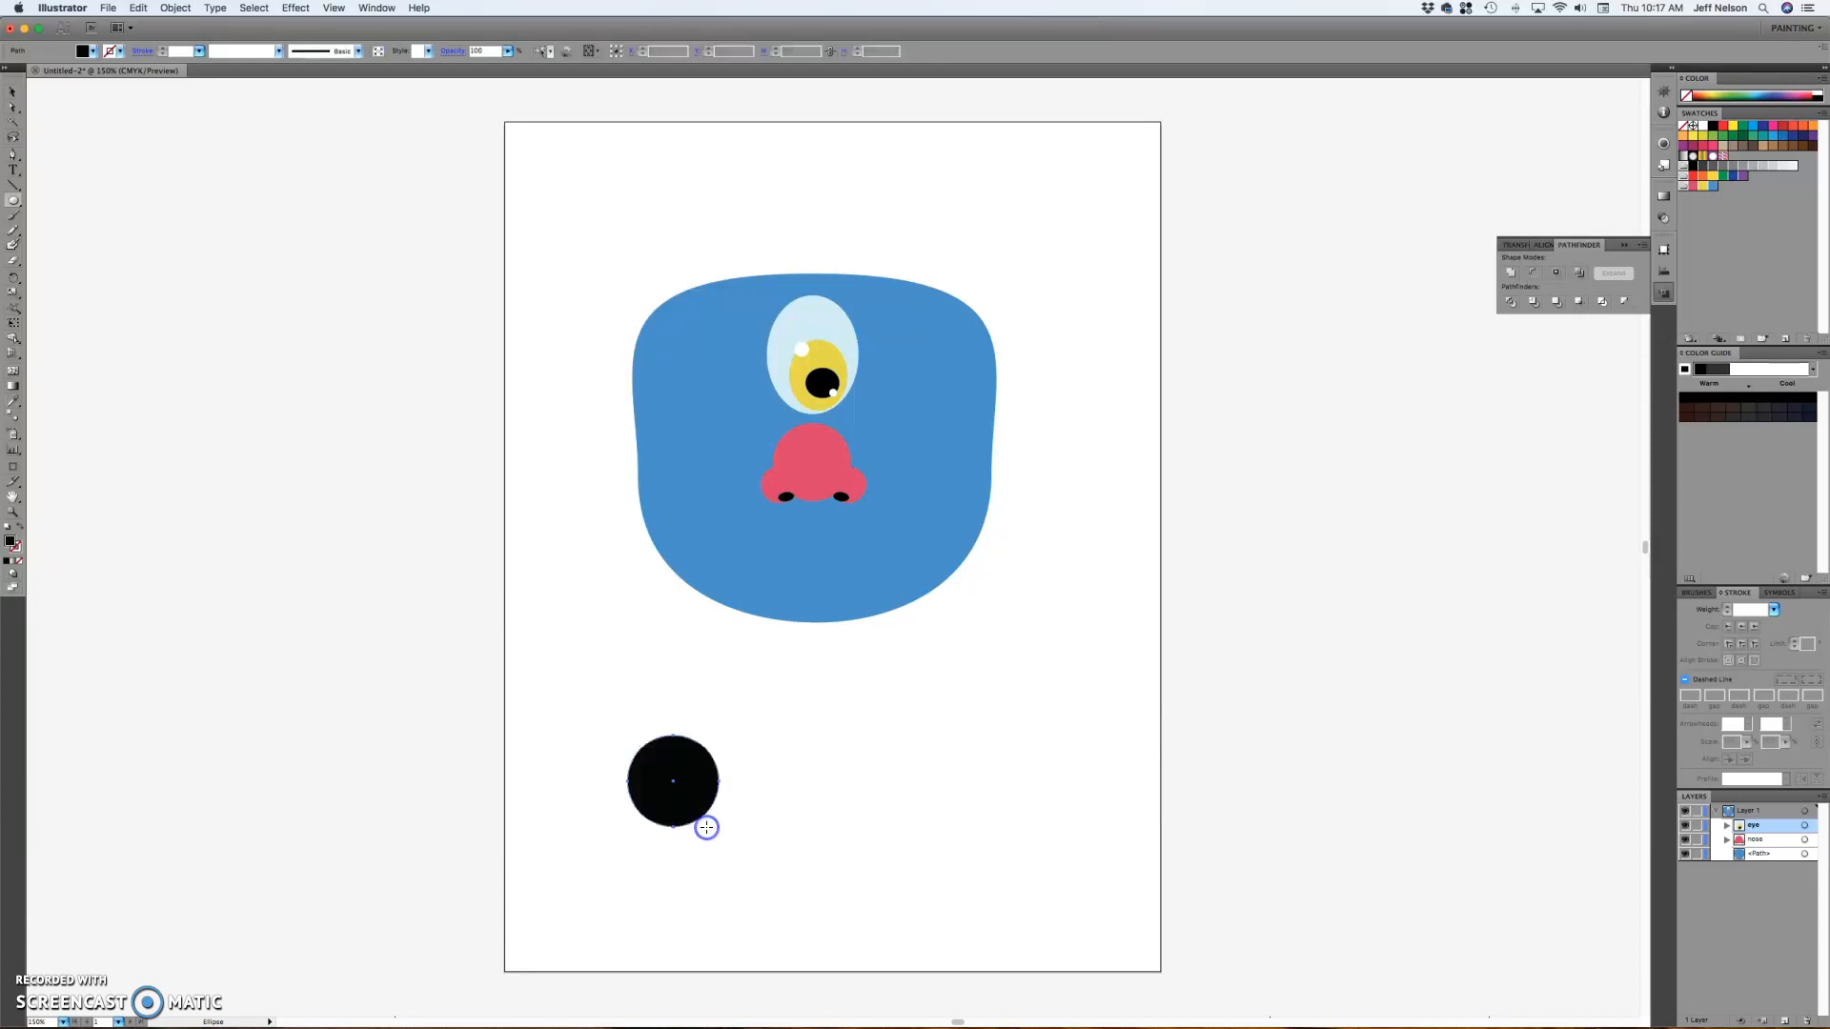
- Duplicate the black circle horizontally to the right, leaving a wide gap between the two circles
key("v")
left_click(708, 791)
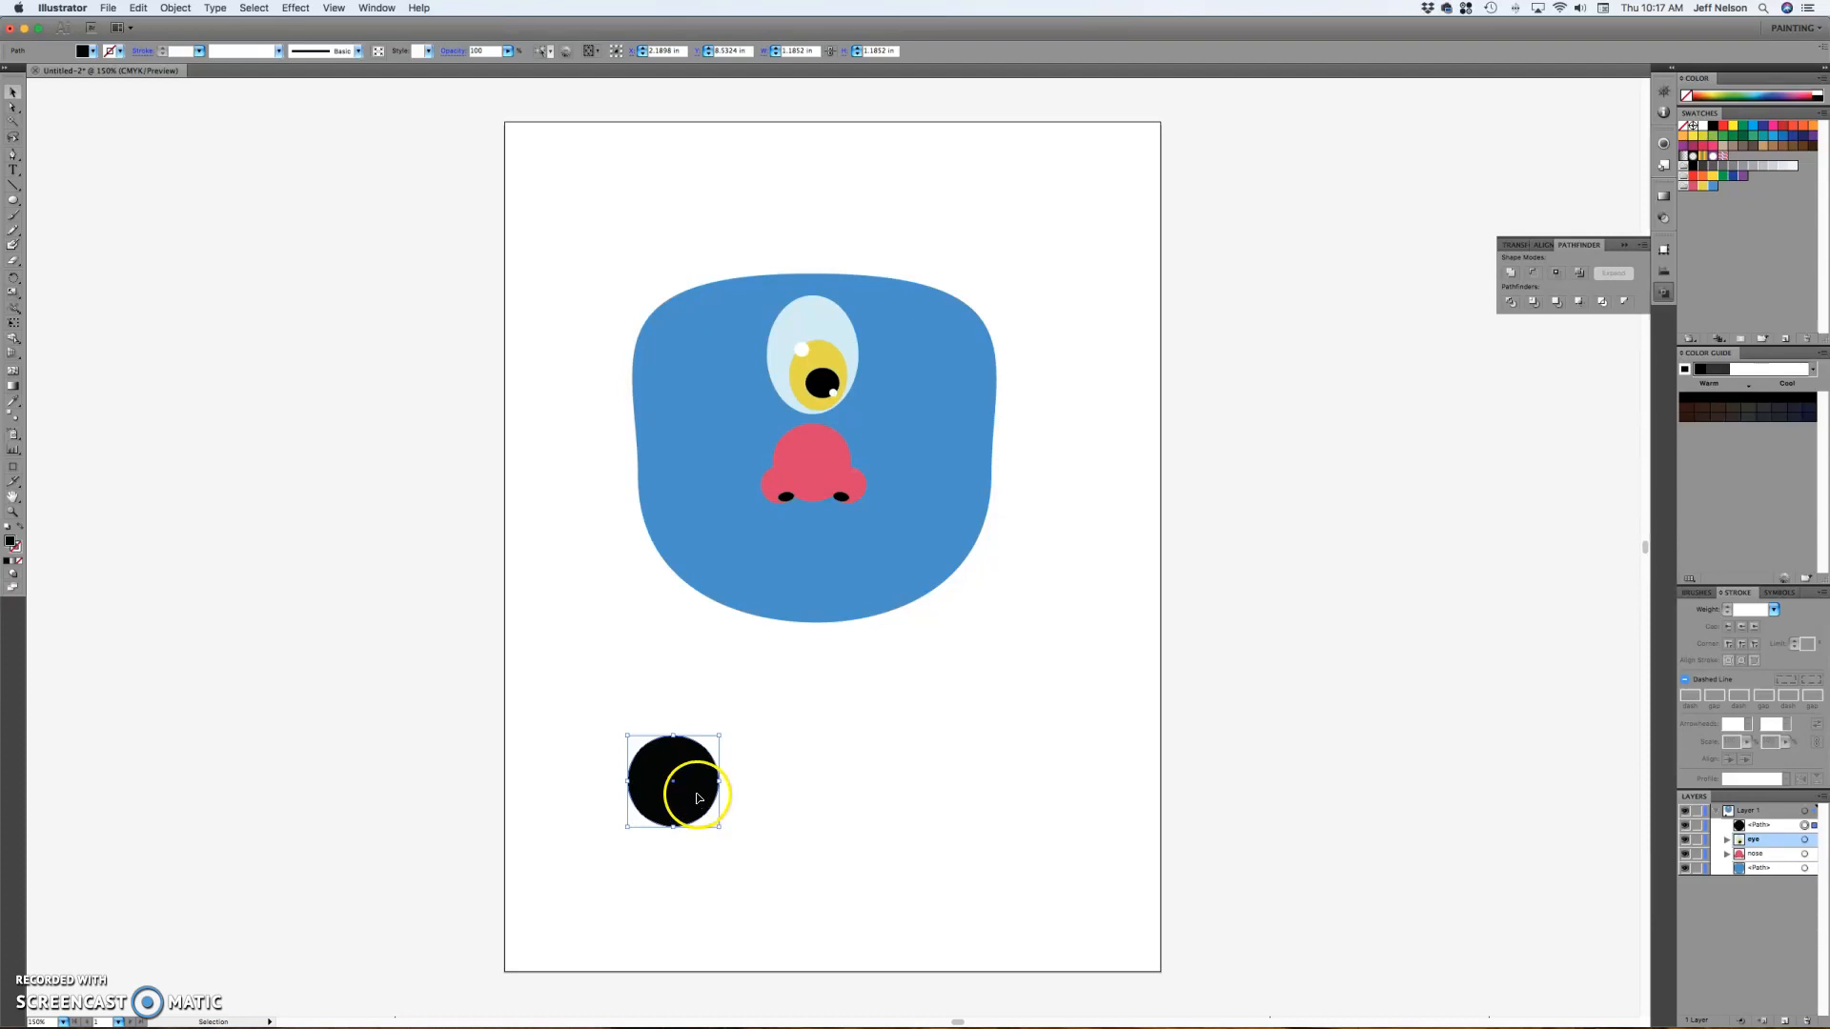
left_click(695, 795)
left_click_drag(693, 795, 944, 817)
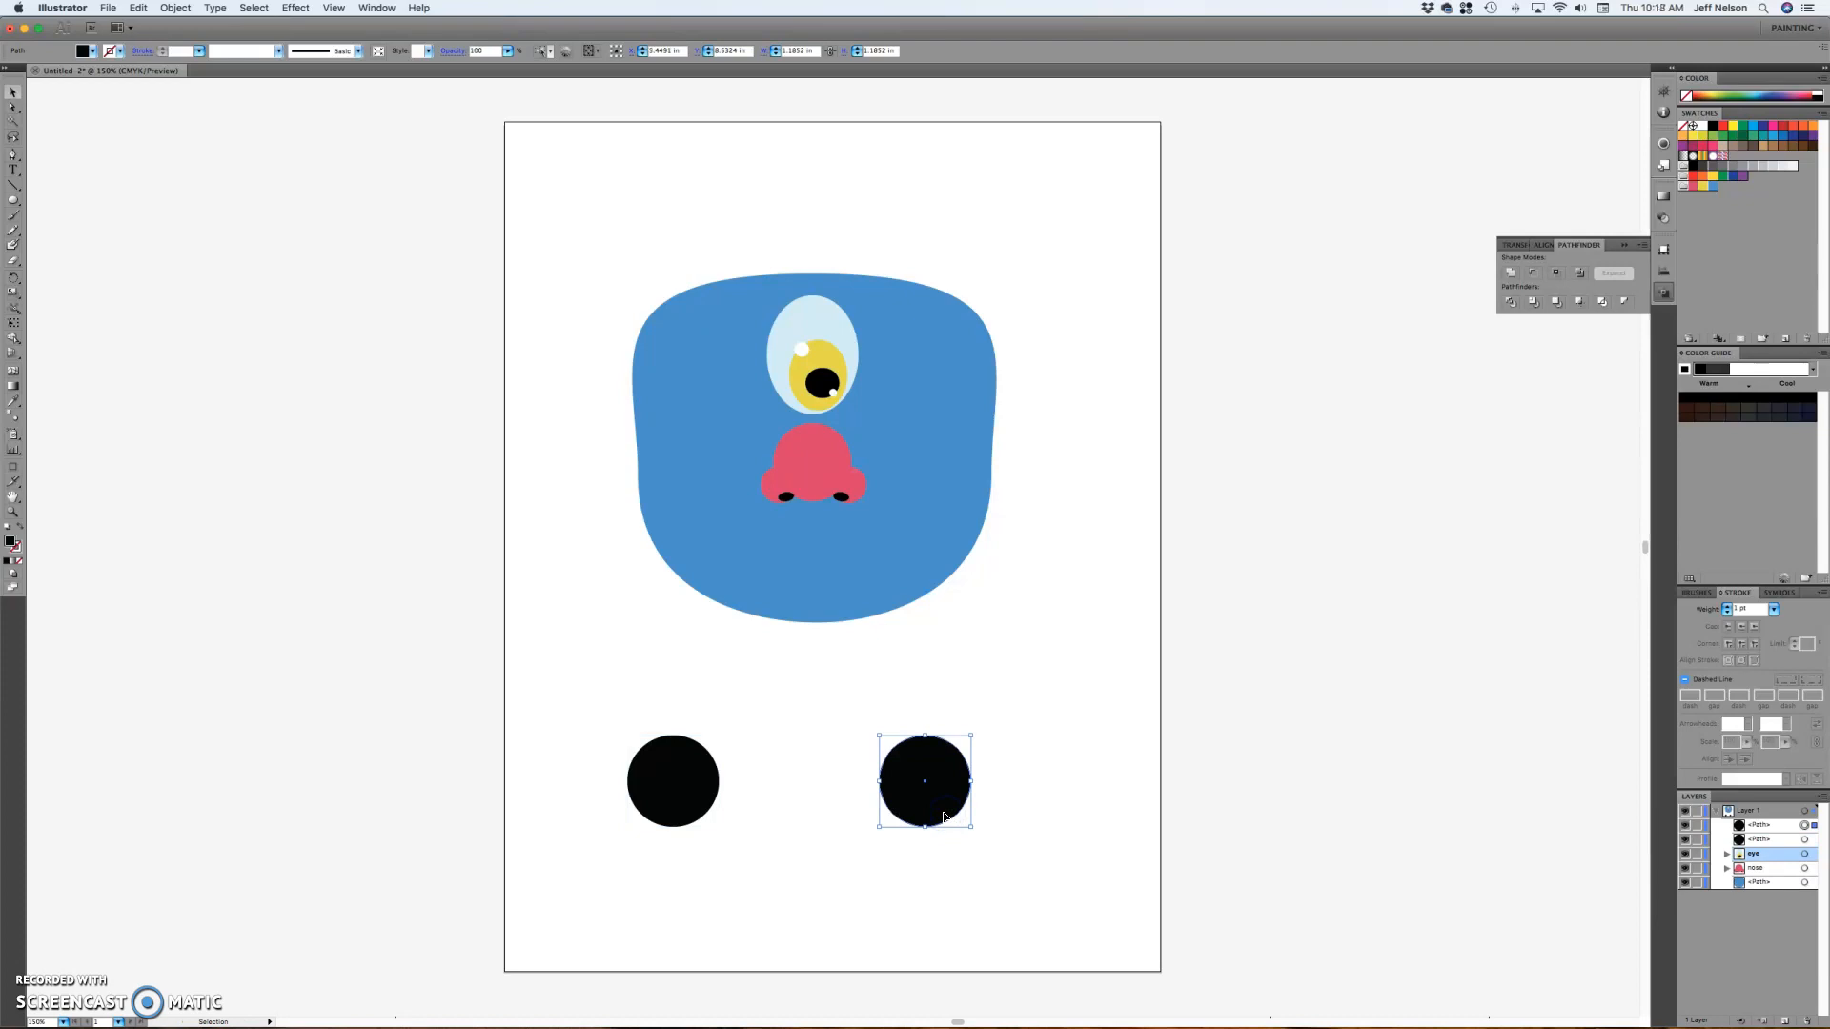
- Draw a rectangle about 3.32 by 1.19 in joining the two black circles, from one circle's centre to the other's
left_click(14, 203)
left_click(15, 203)
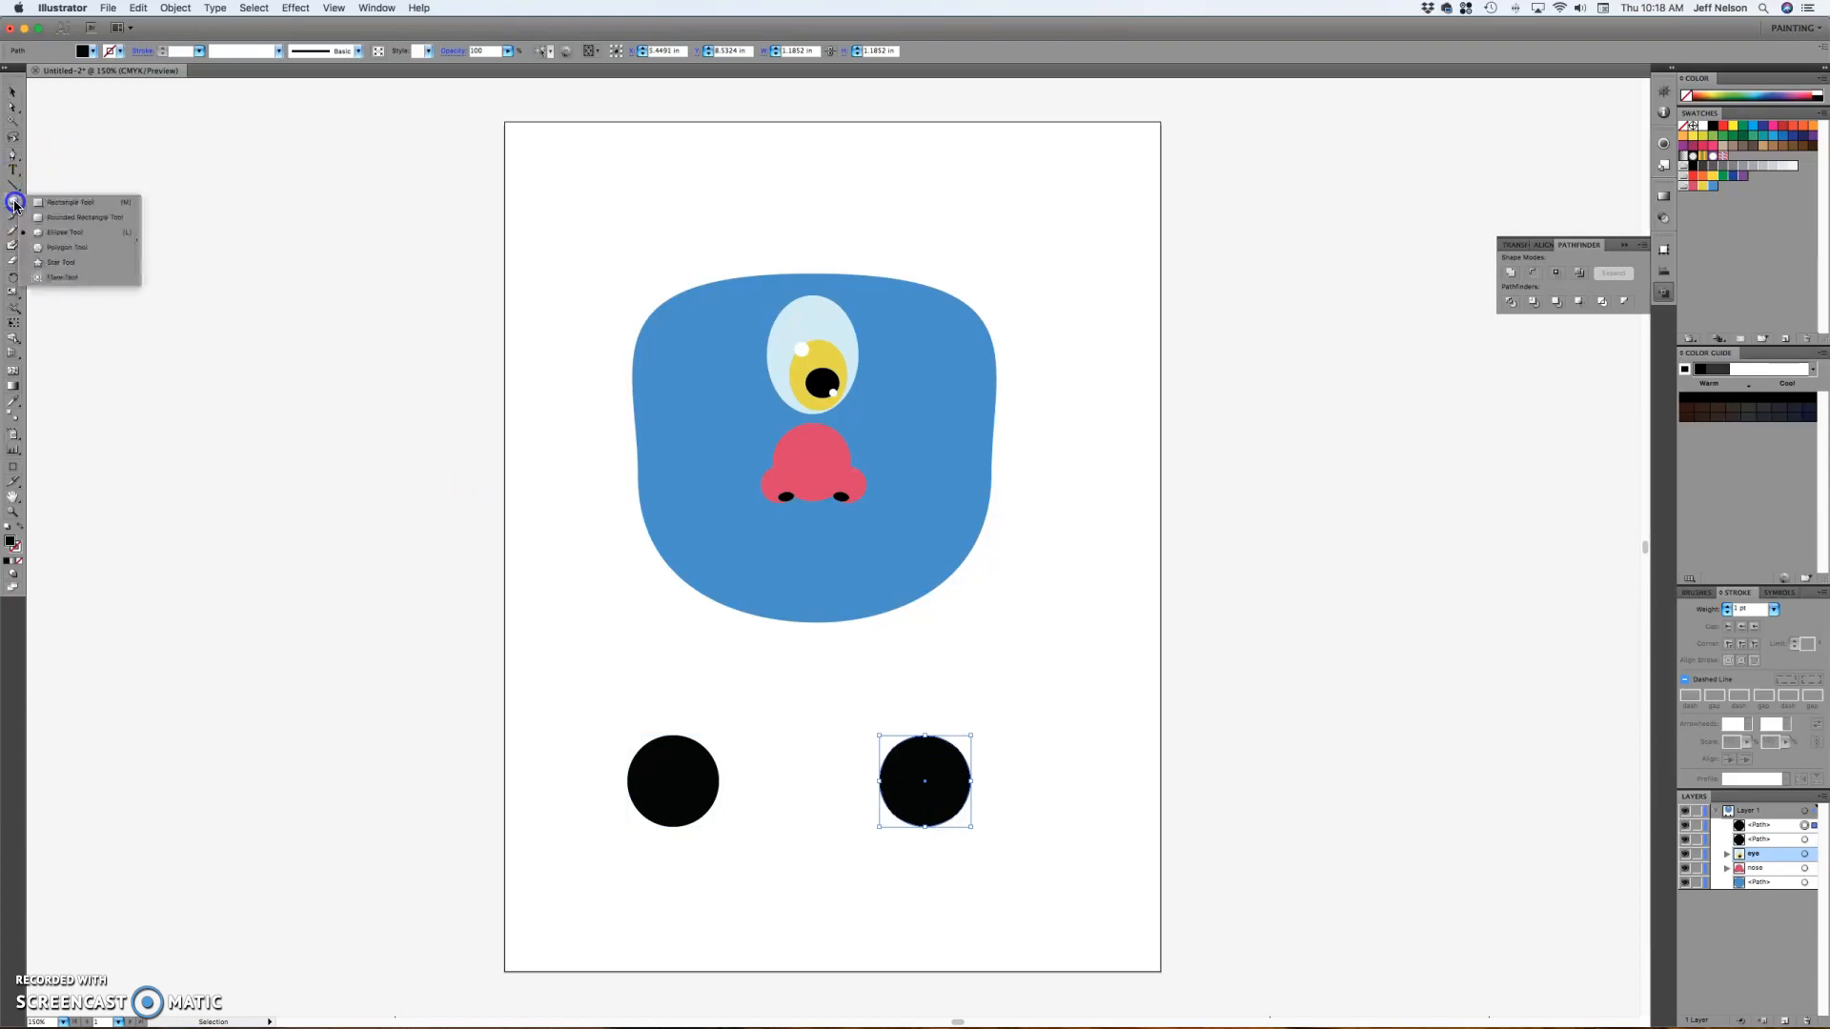
left_click_drag(21, 205, 58, 202)
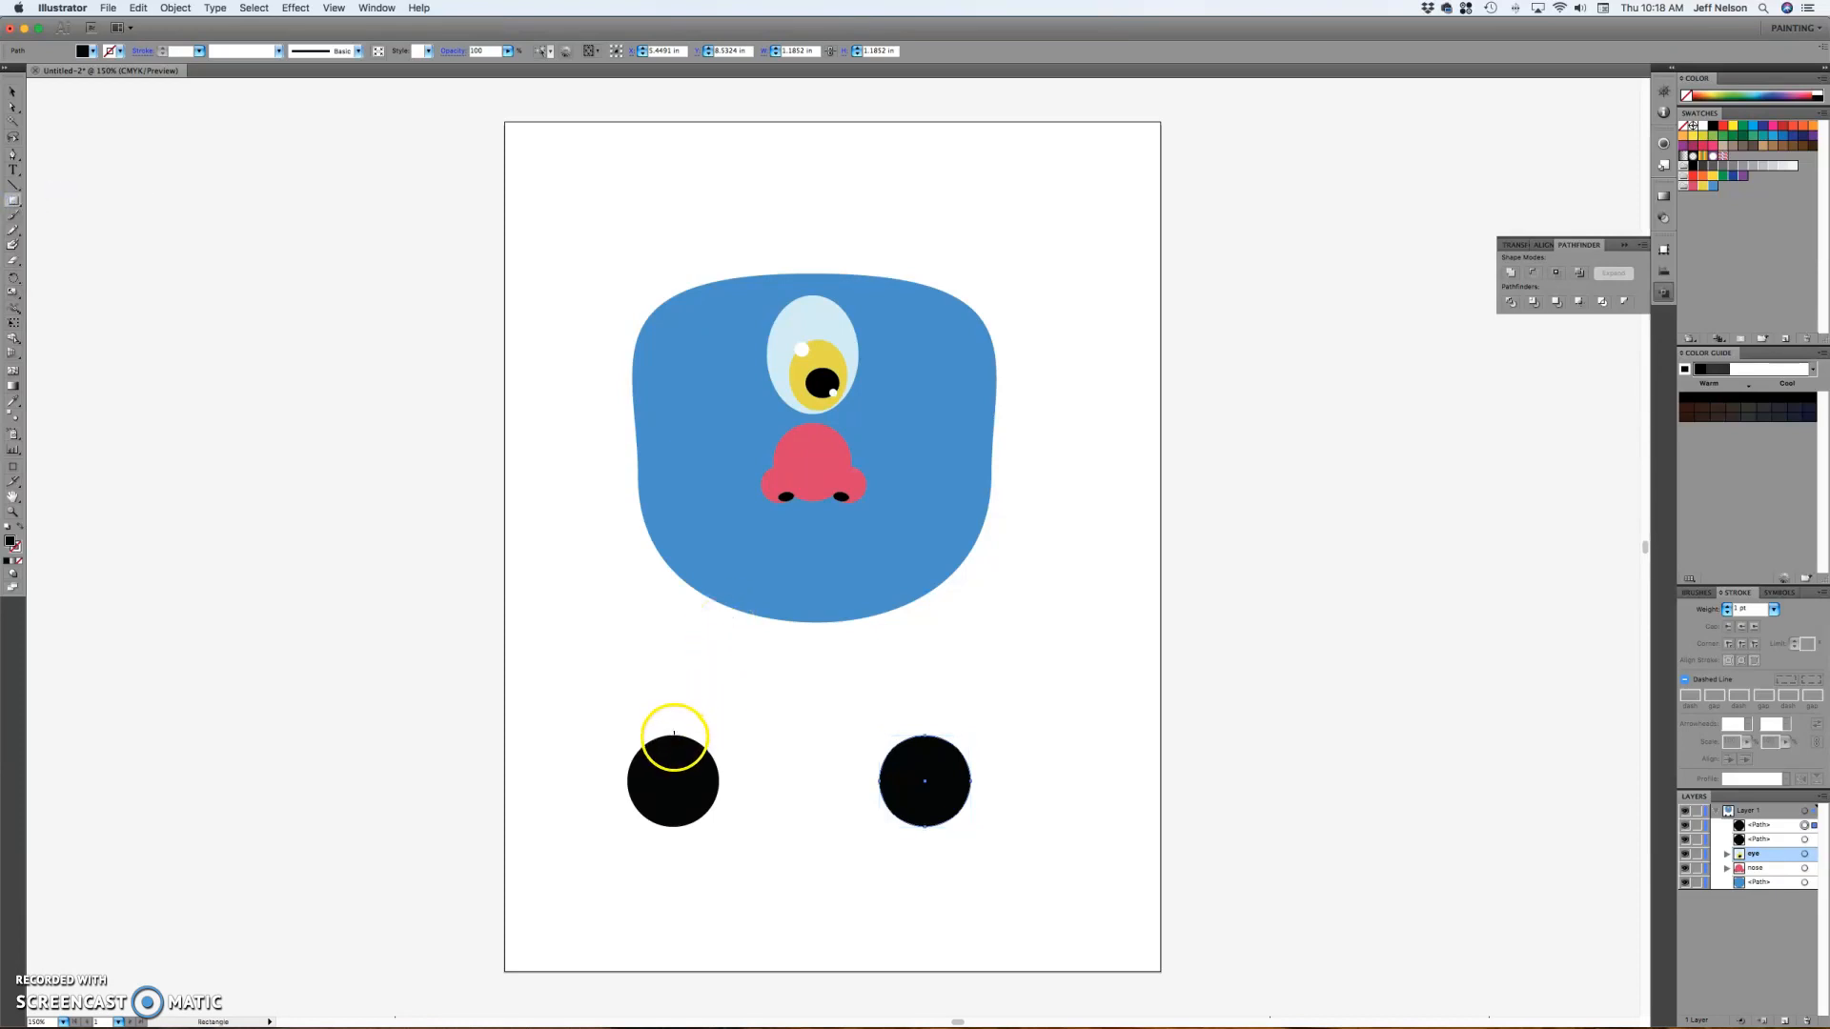
left_click(673, 735)
left_click_drag(673, 735, 931, 829)
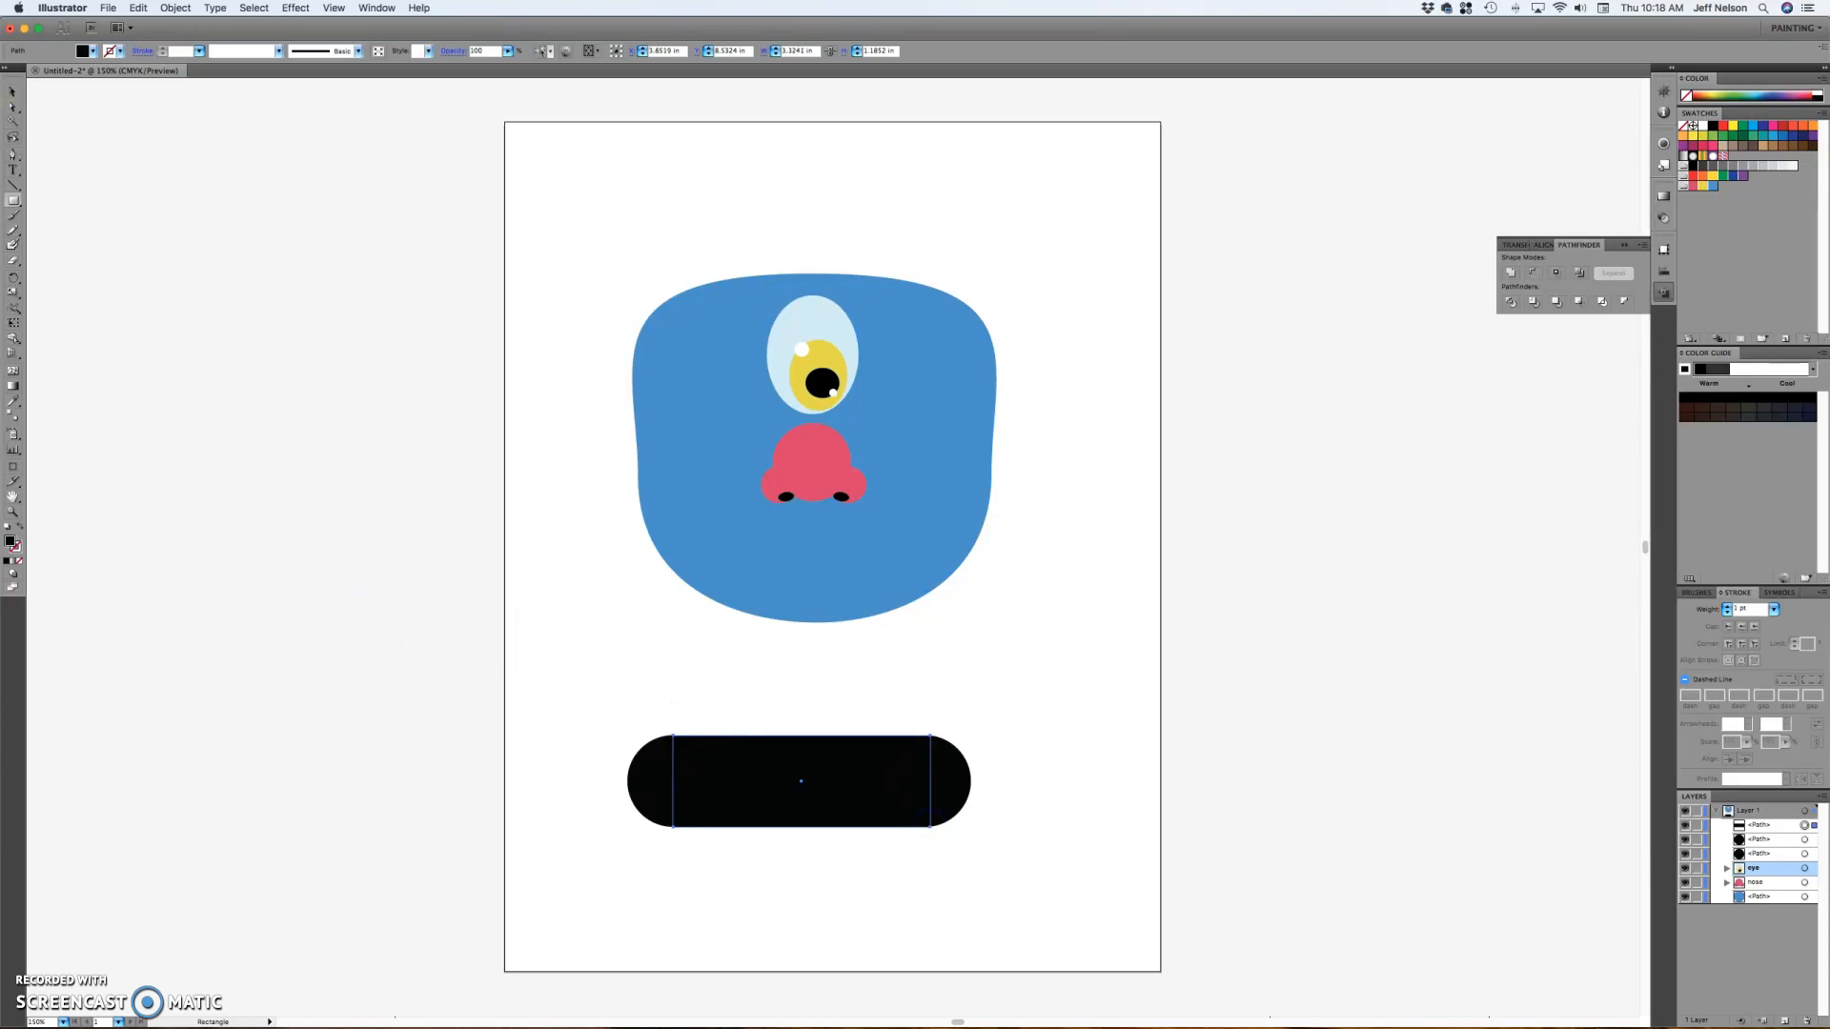
- Try setting the height of the middle rectangle alone to 1.25 in, and undo the change
left_click(8, 86)
left_click(666, 732)
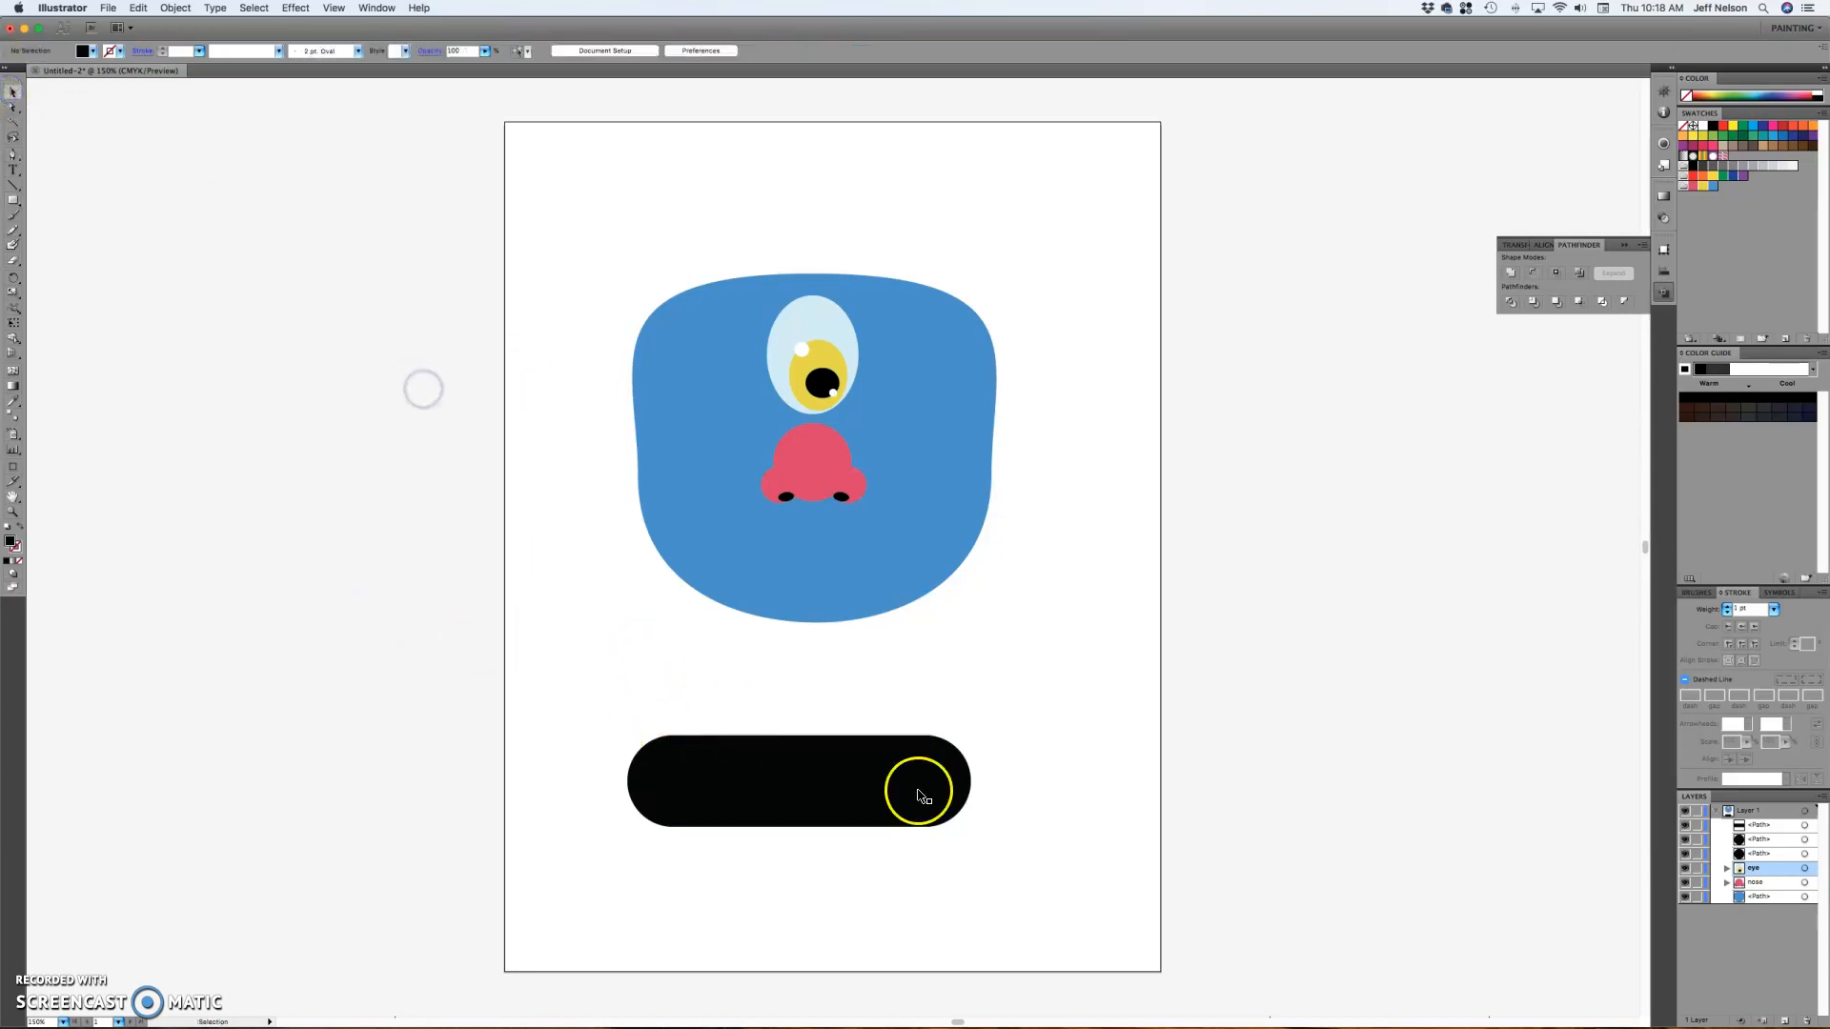
left_click(806, 786)
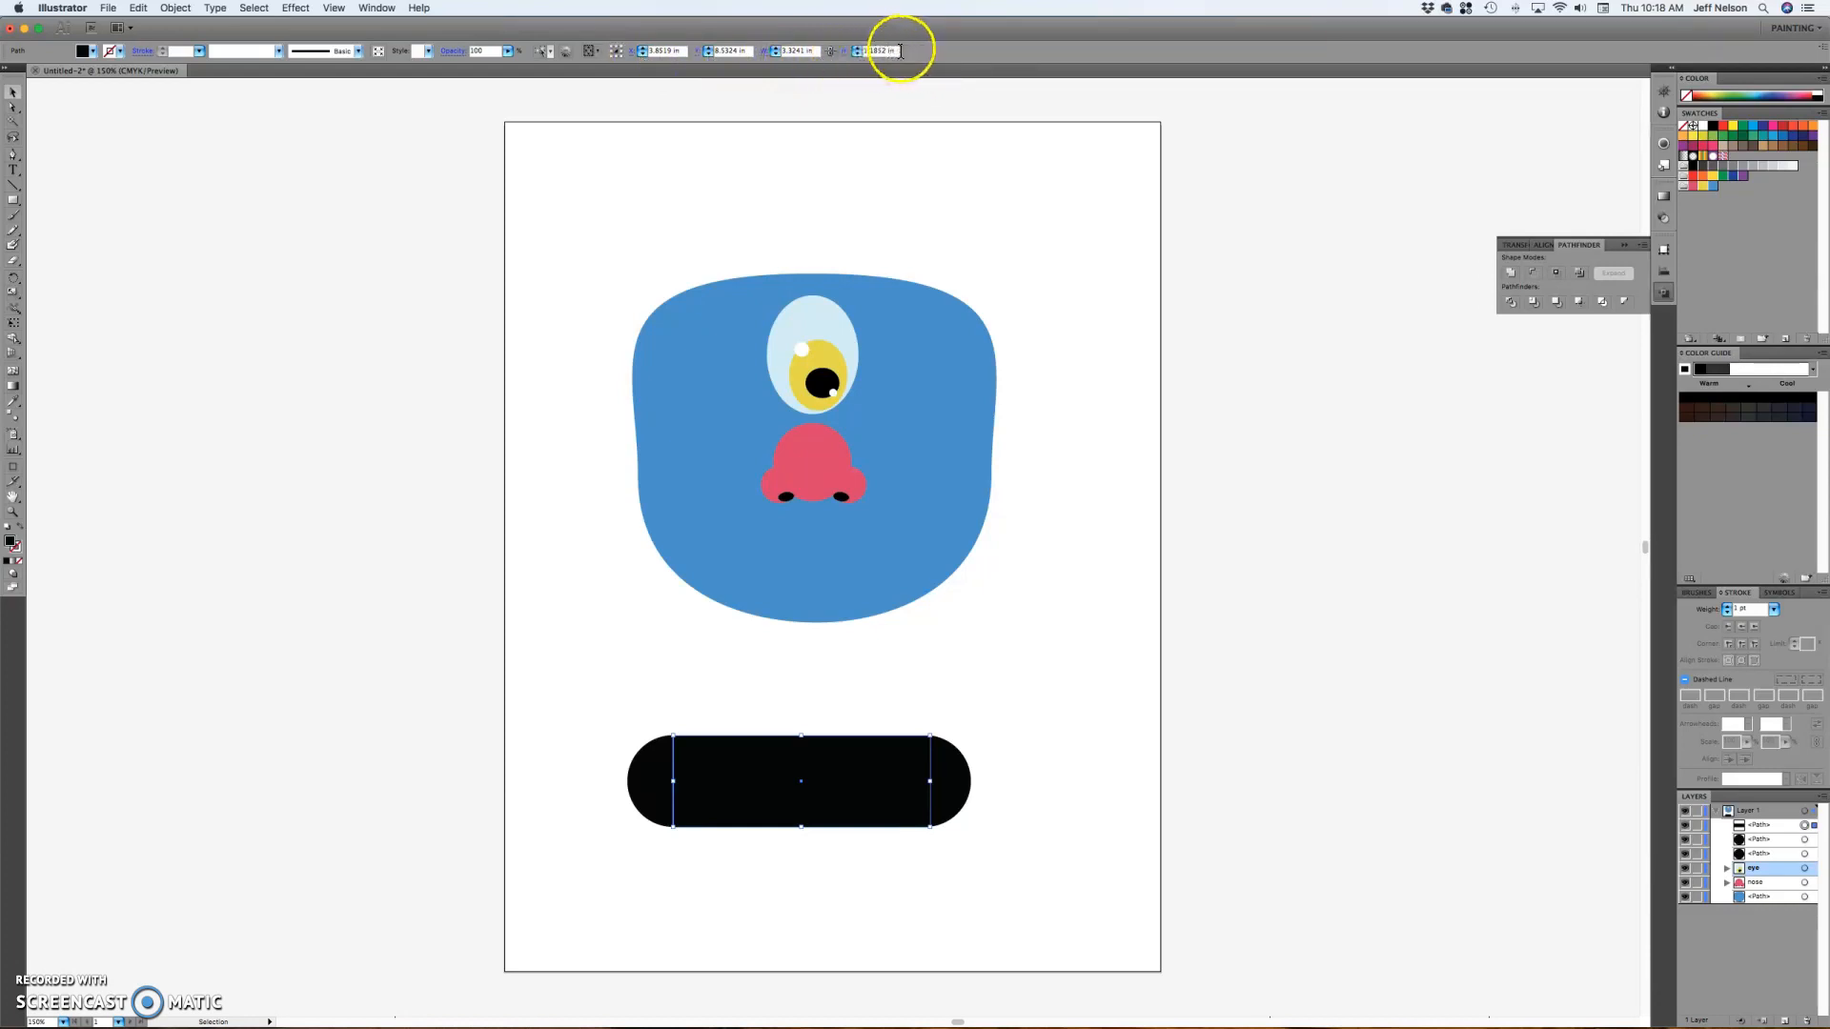
left_click_drag(898, 53, 843, 48)
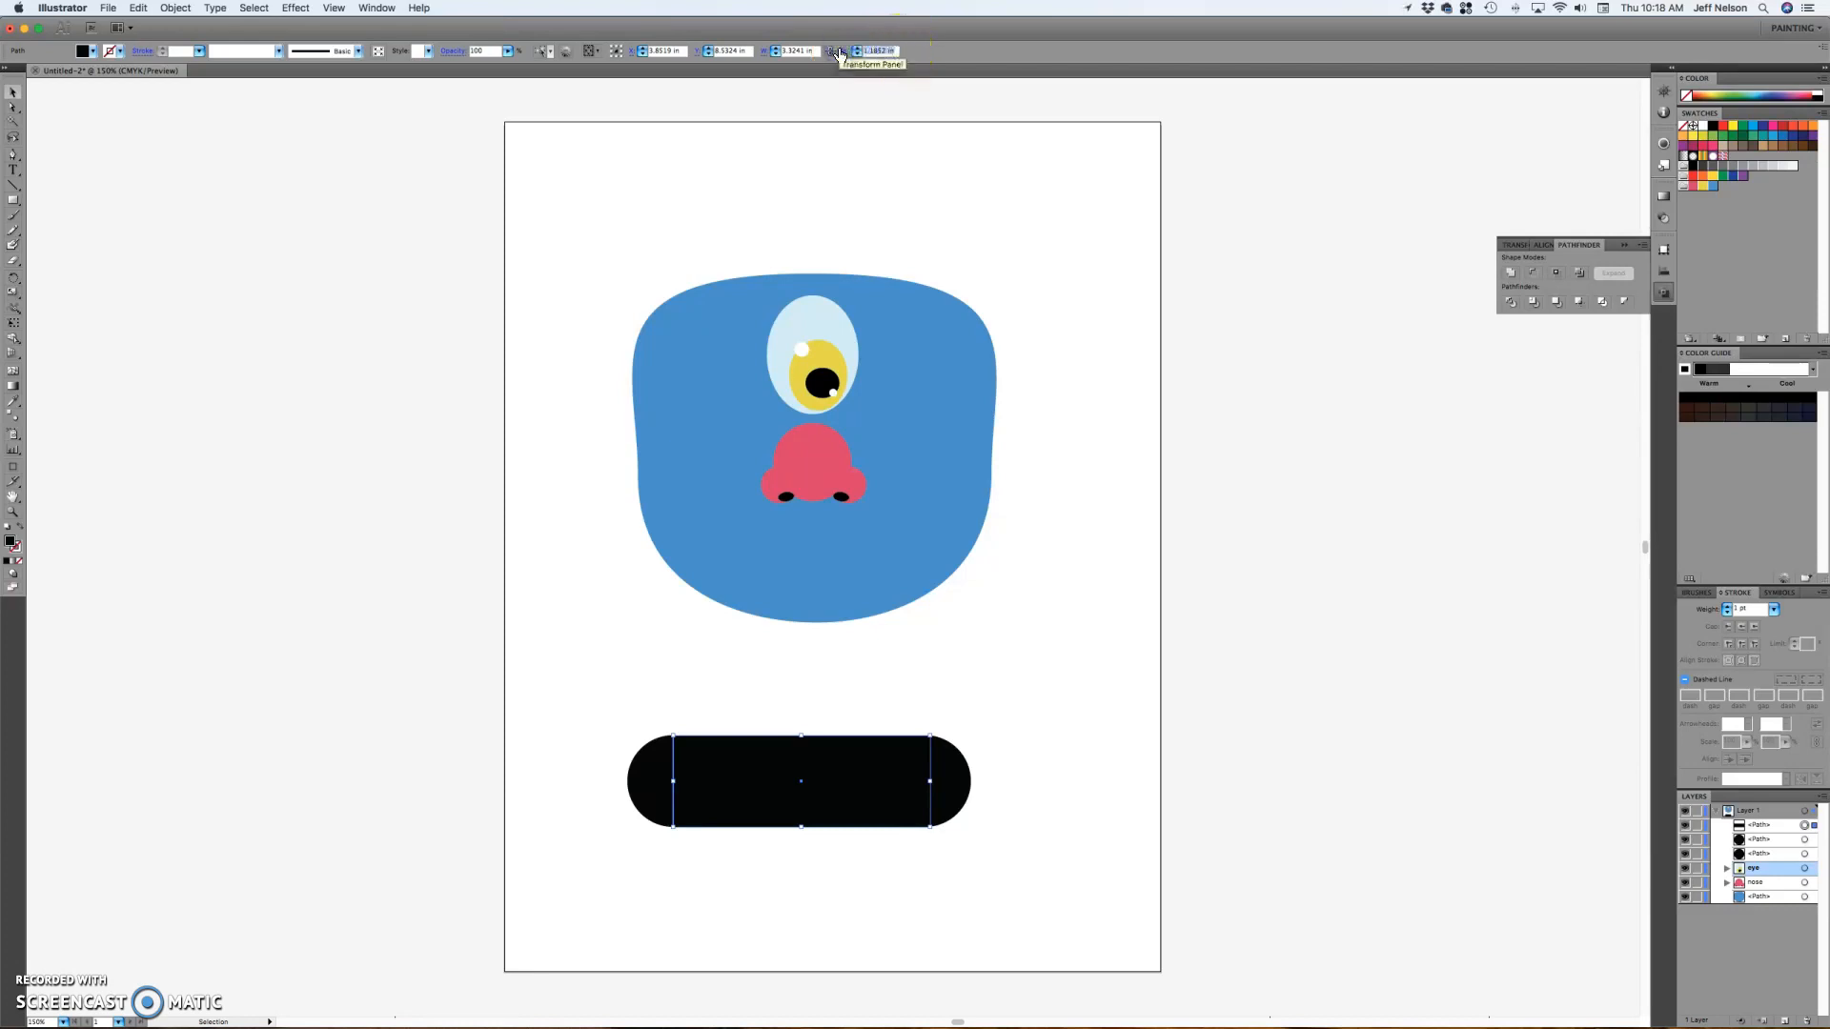
key("Return")
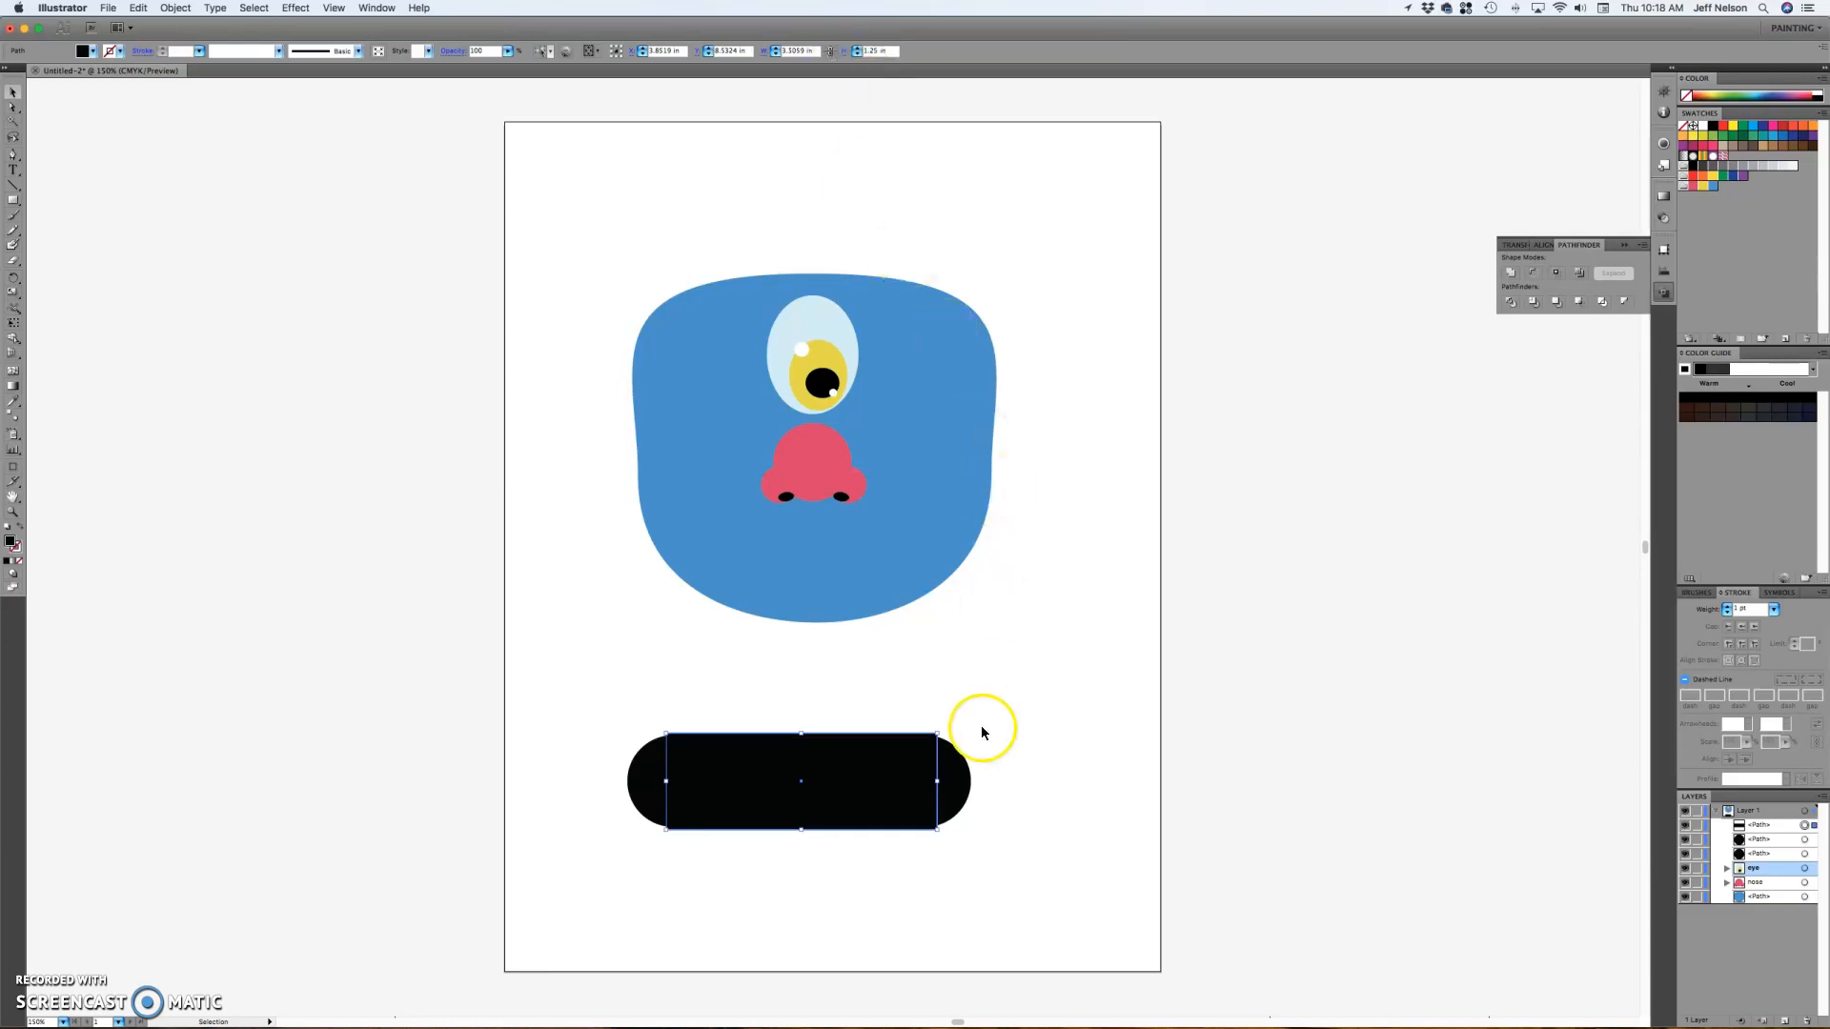
left_click(953, 772)
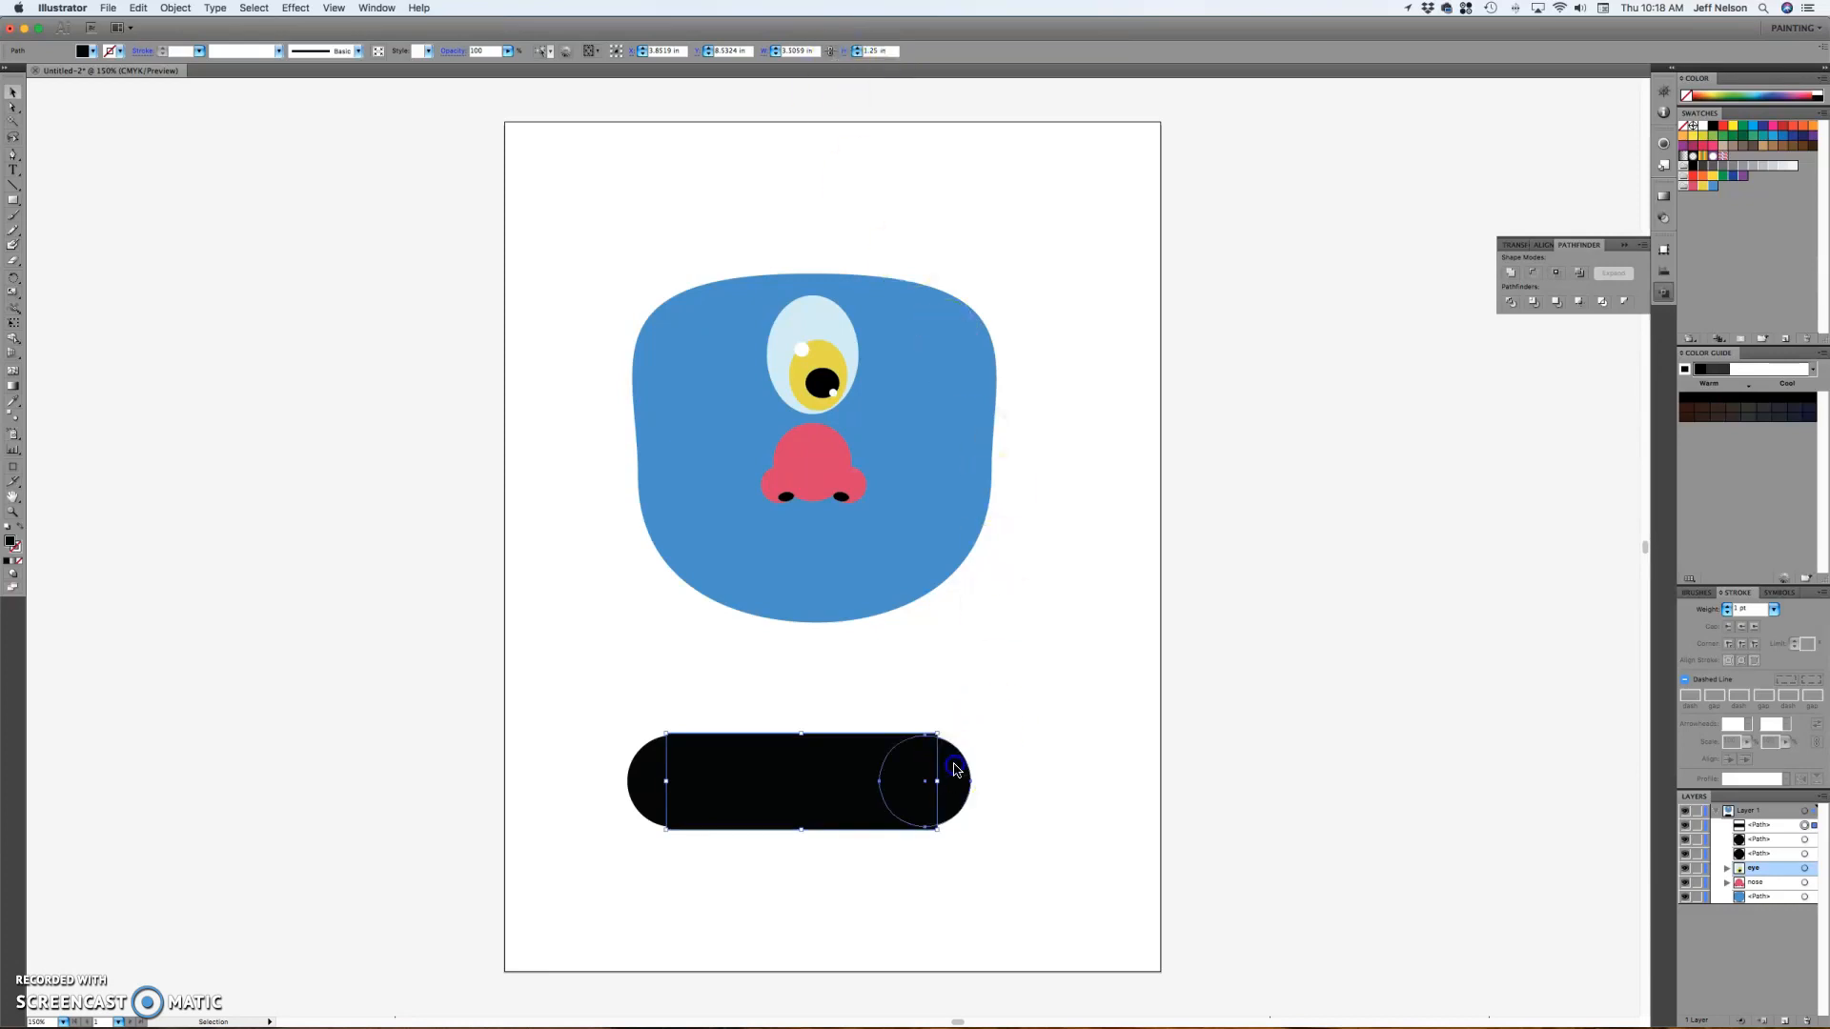
left_click(898, 53)
left_click(1068, 527)
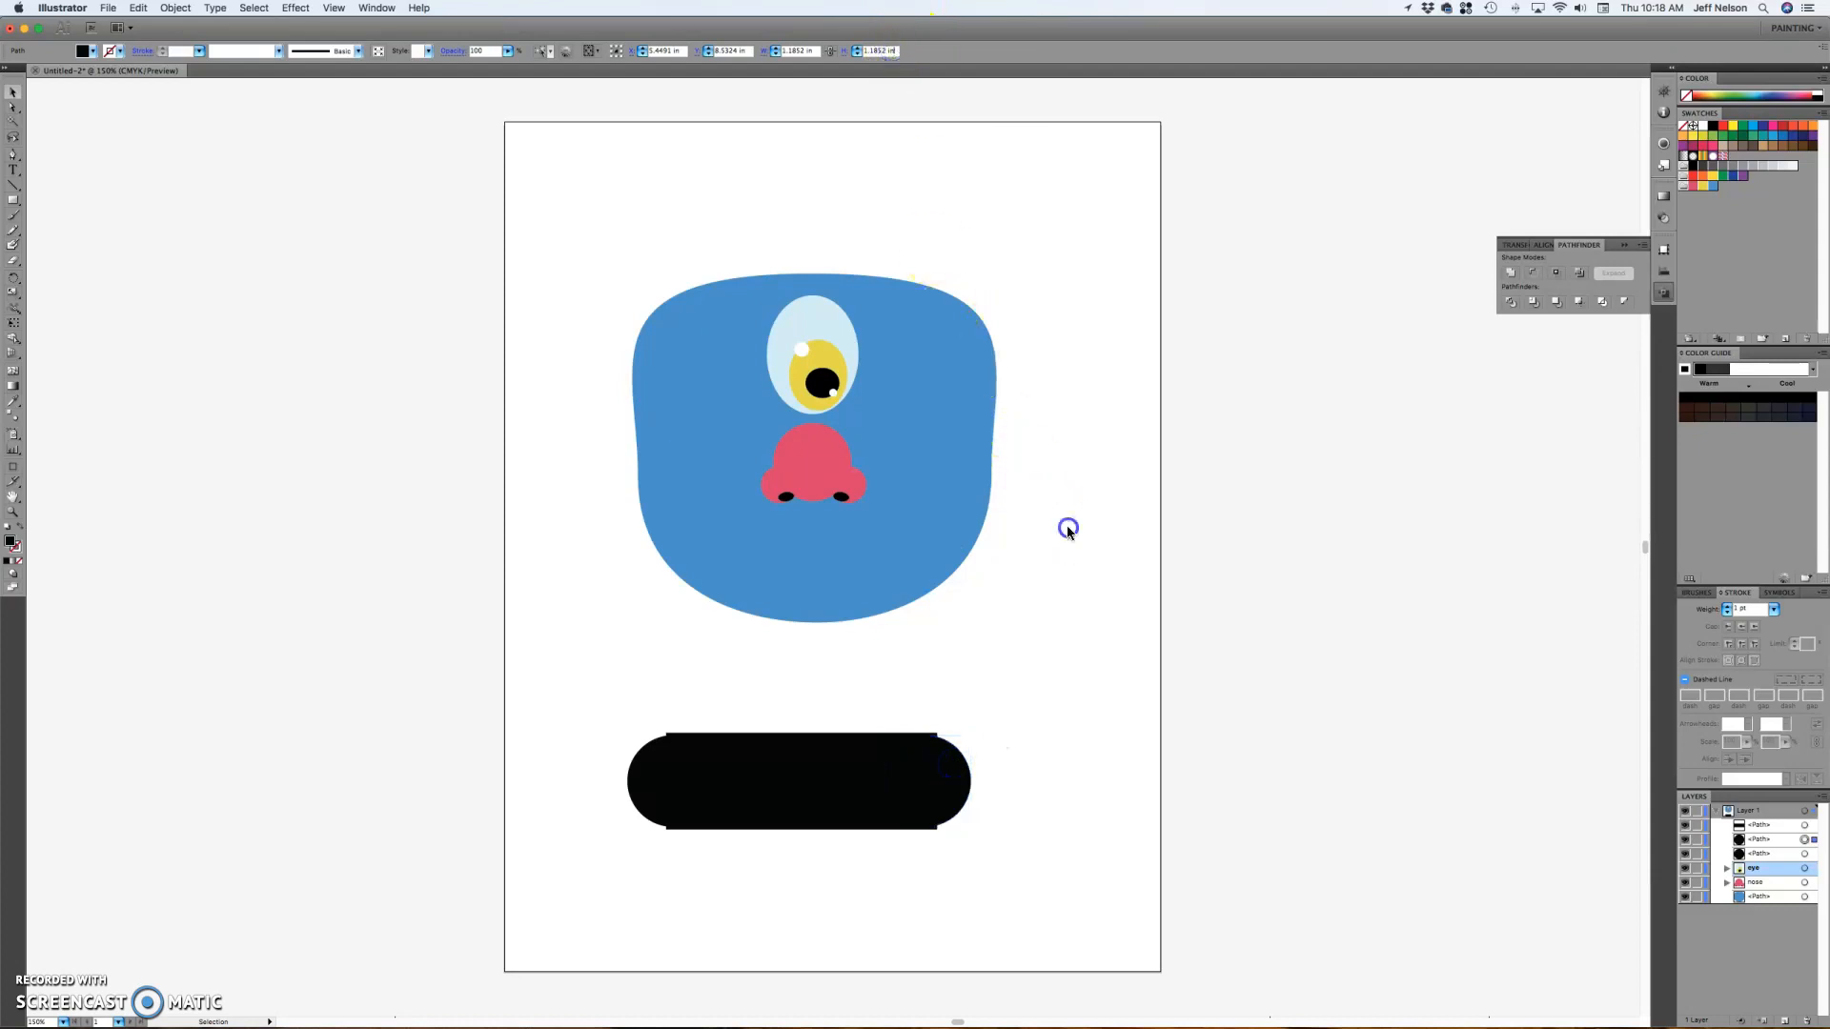
key("super+z")
- Select both circles and the rectangle together and scale them proportionally to a height of 1.25 in
left_click(1032, 748)
left_click_drag(618, 752, 975, 838)
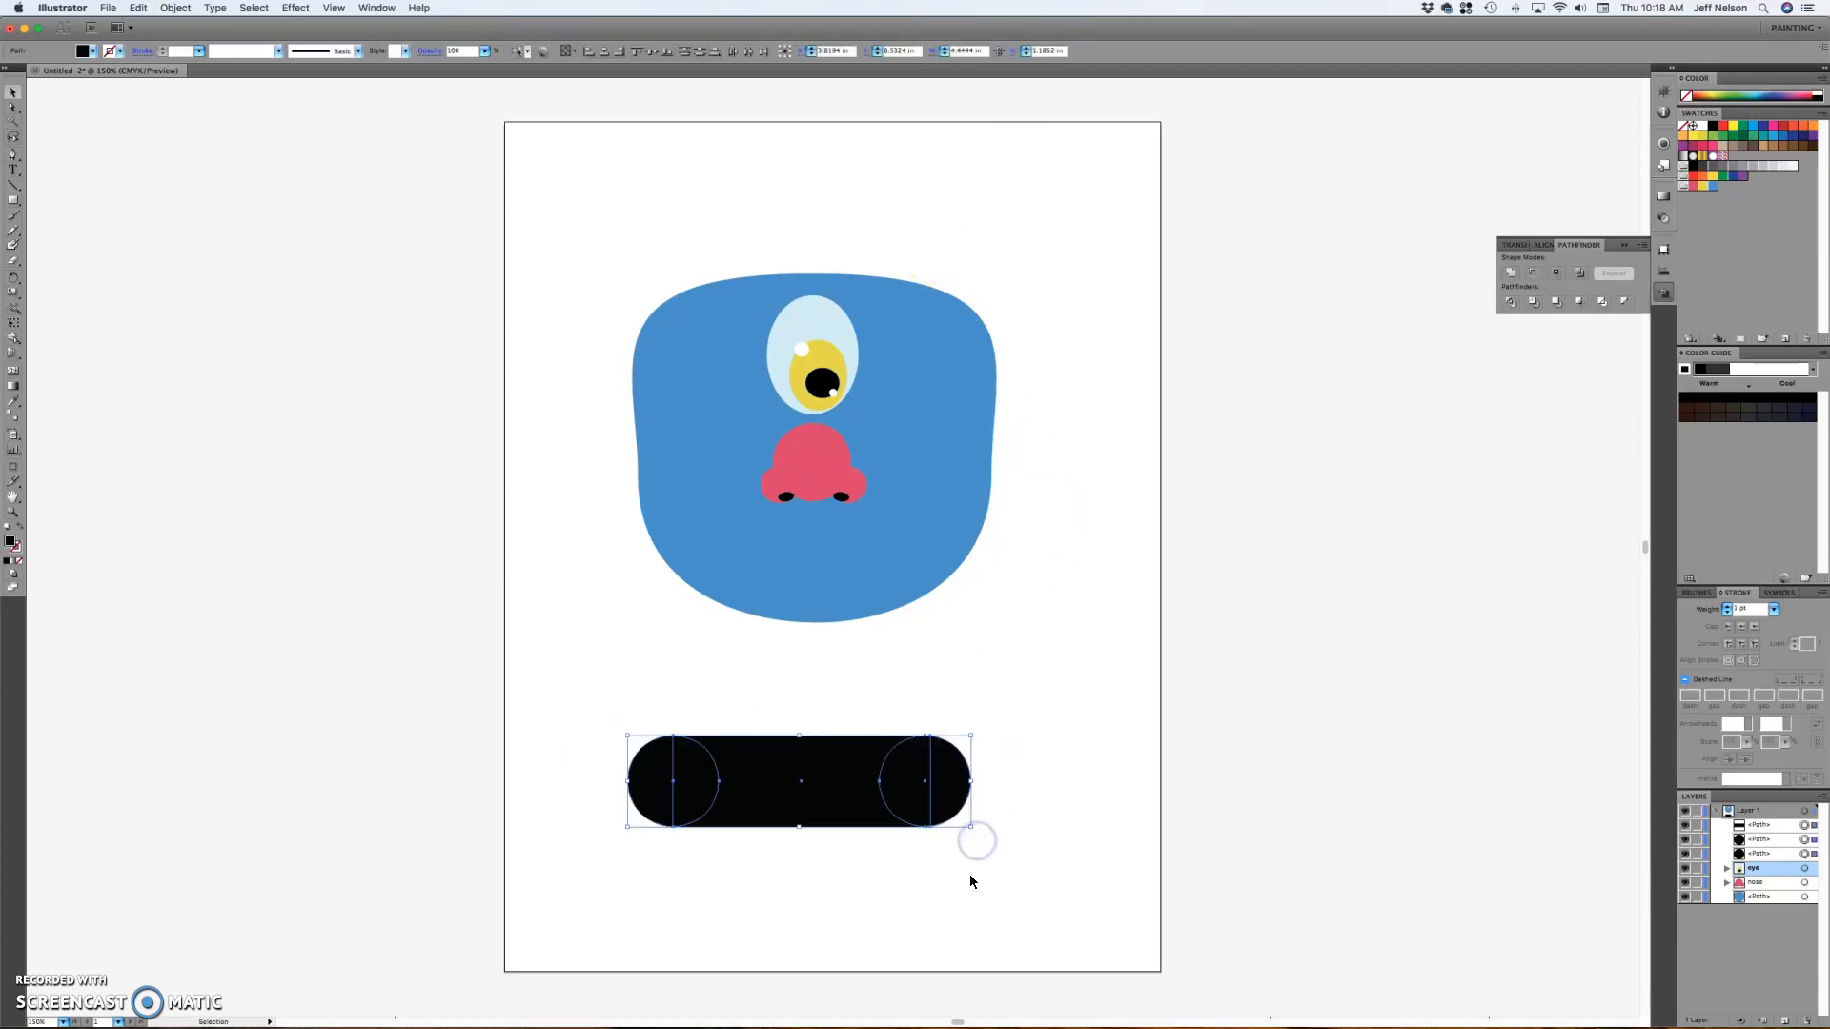
left_click_drag(1066, 50, 1003, 48)
type("1")
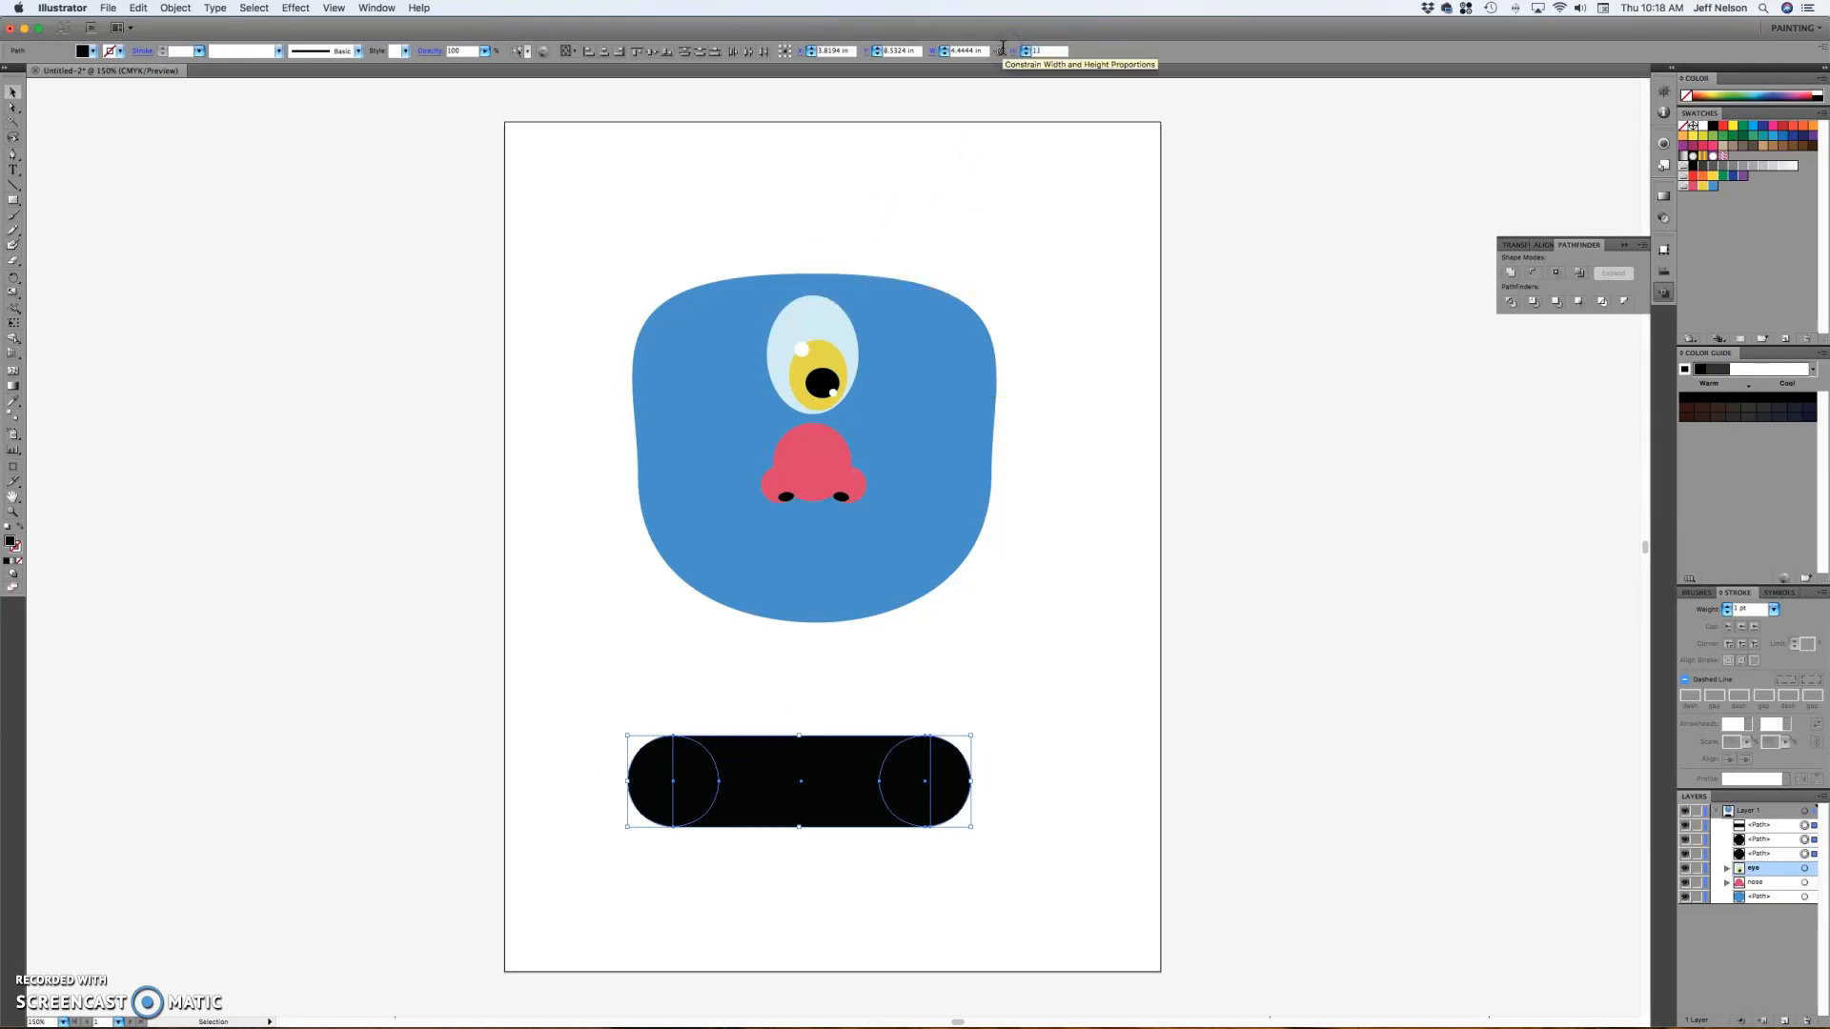
type(".25")
key("Return")
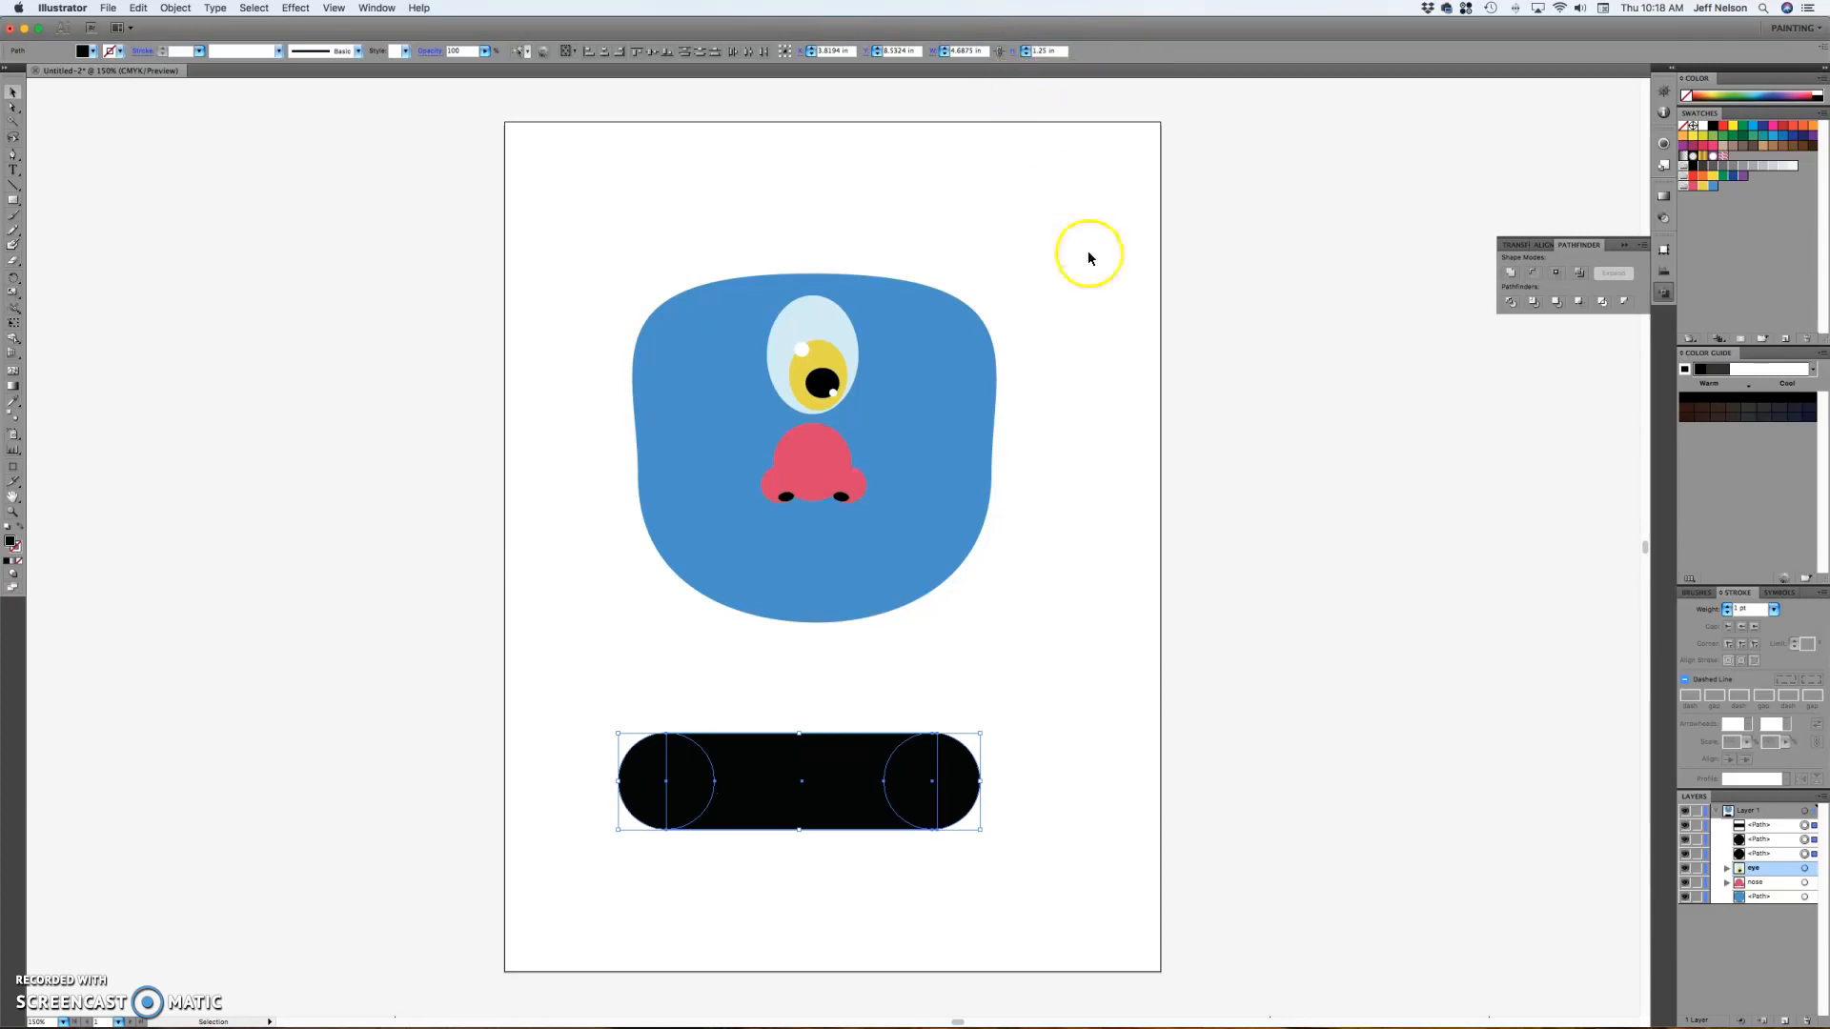
left_click(1097, 473)
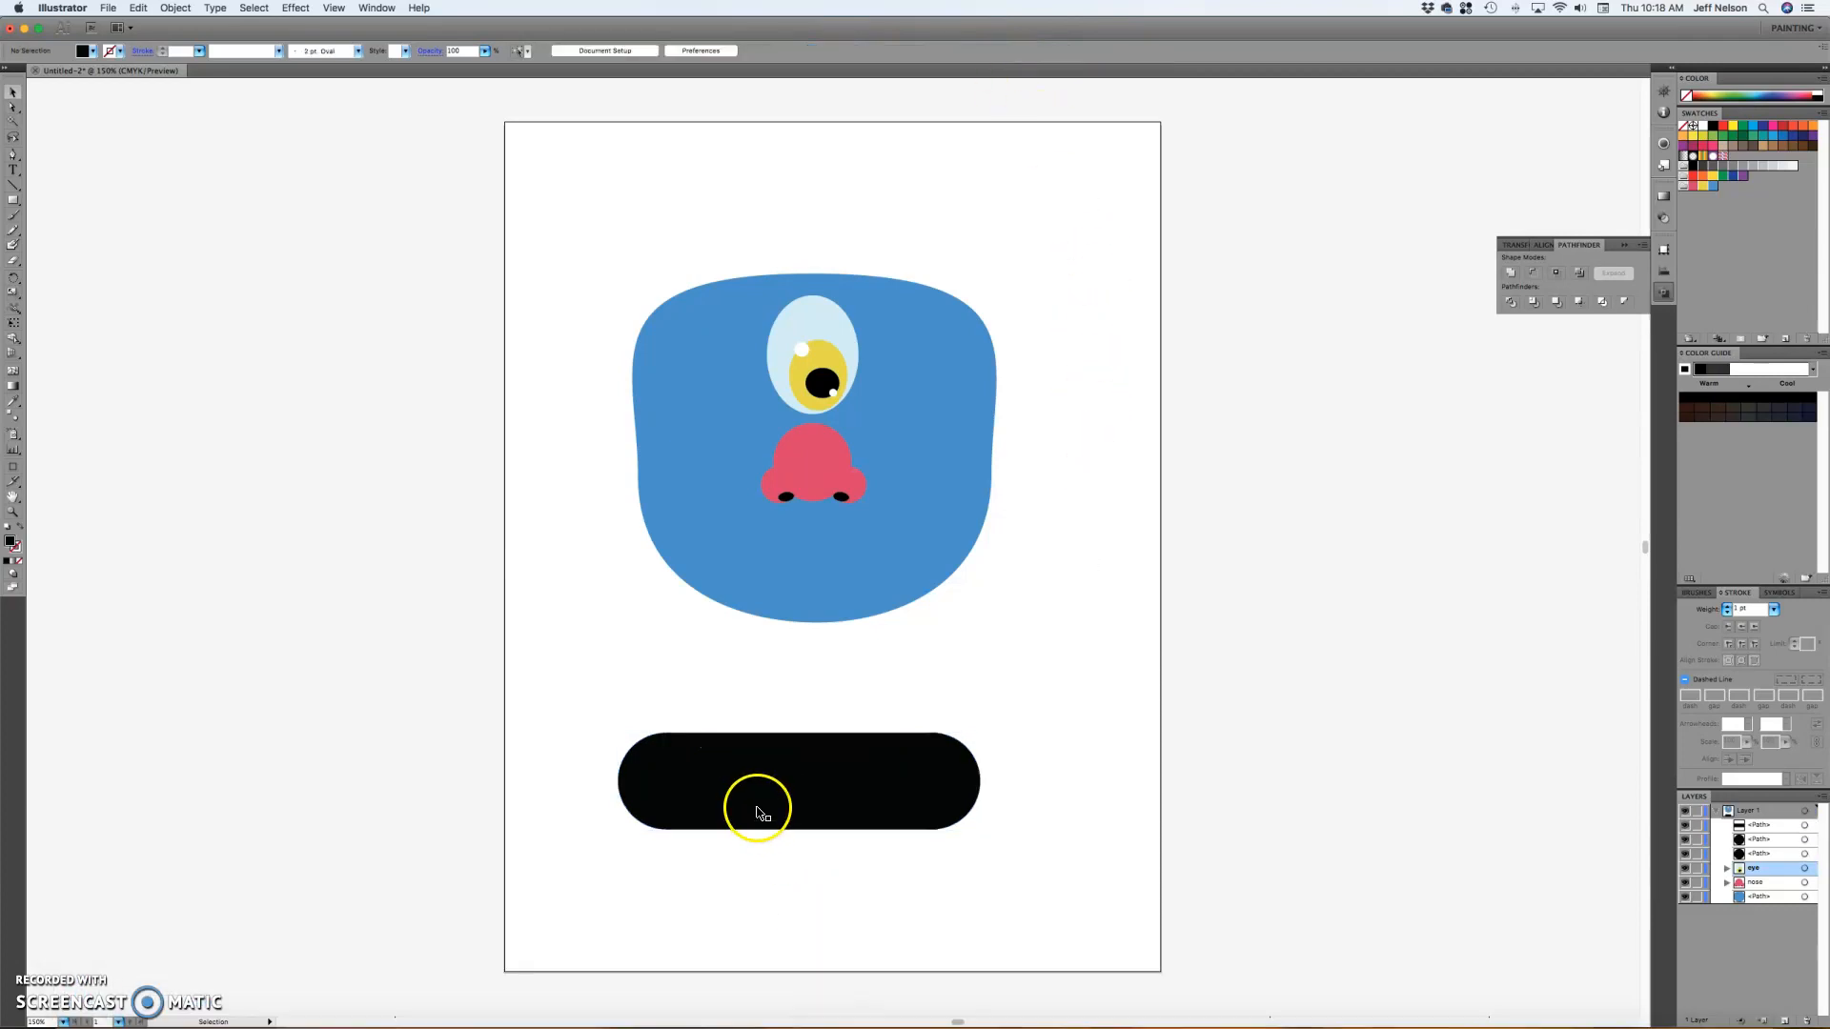
- Align the two circles and the rectangle on their vertical centres
left_click_drag(591, 732, 982, 854)
left_click(838, 797)
left_click(960, 788)
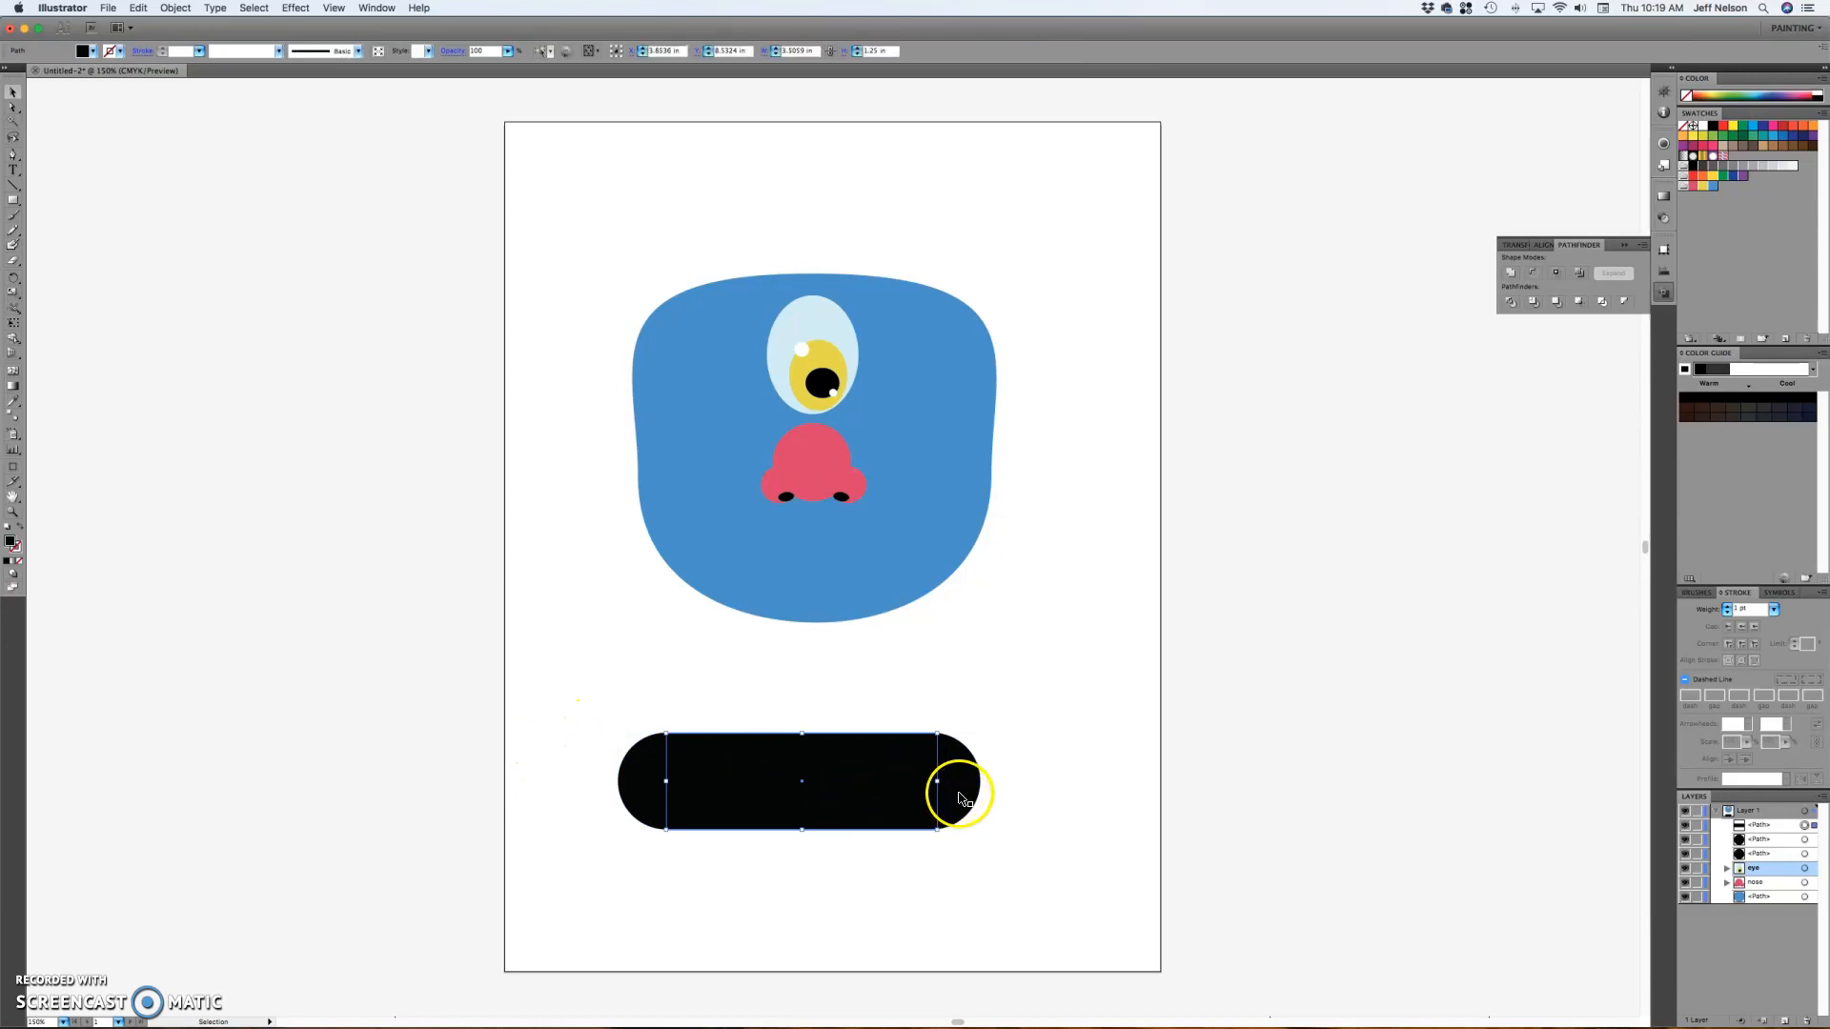
left_click(654, 768)
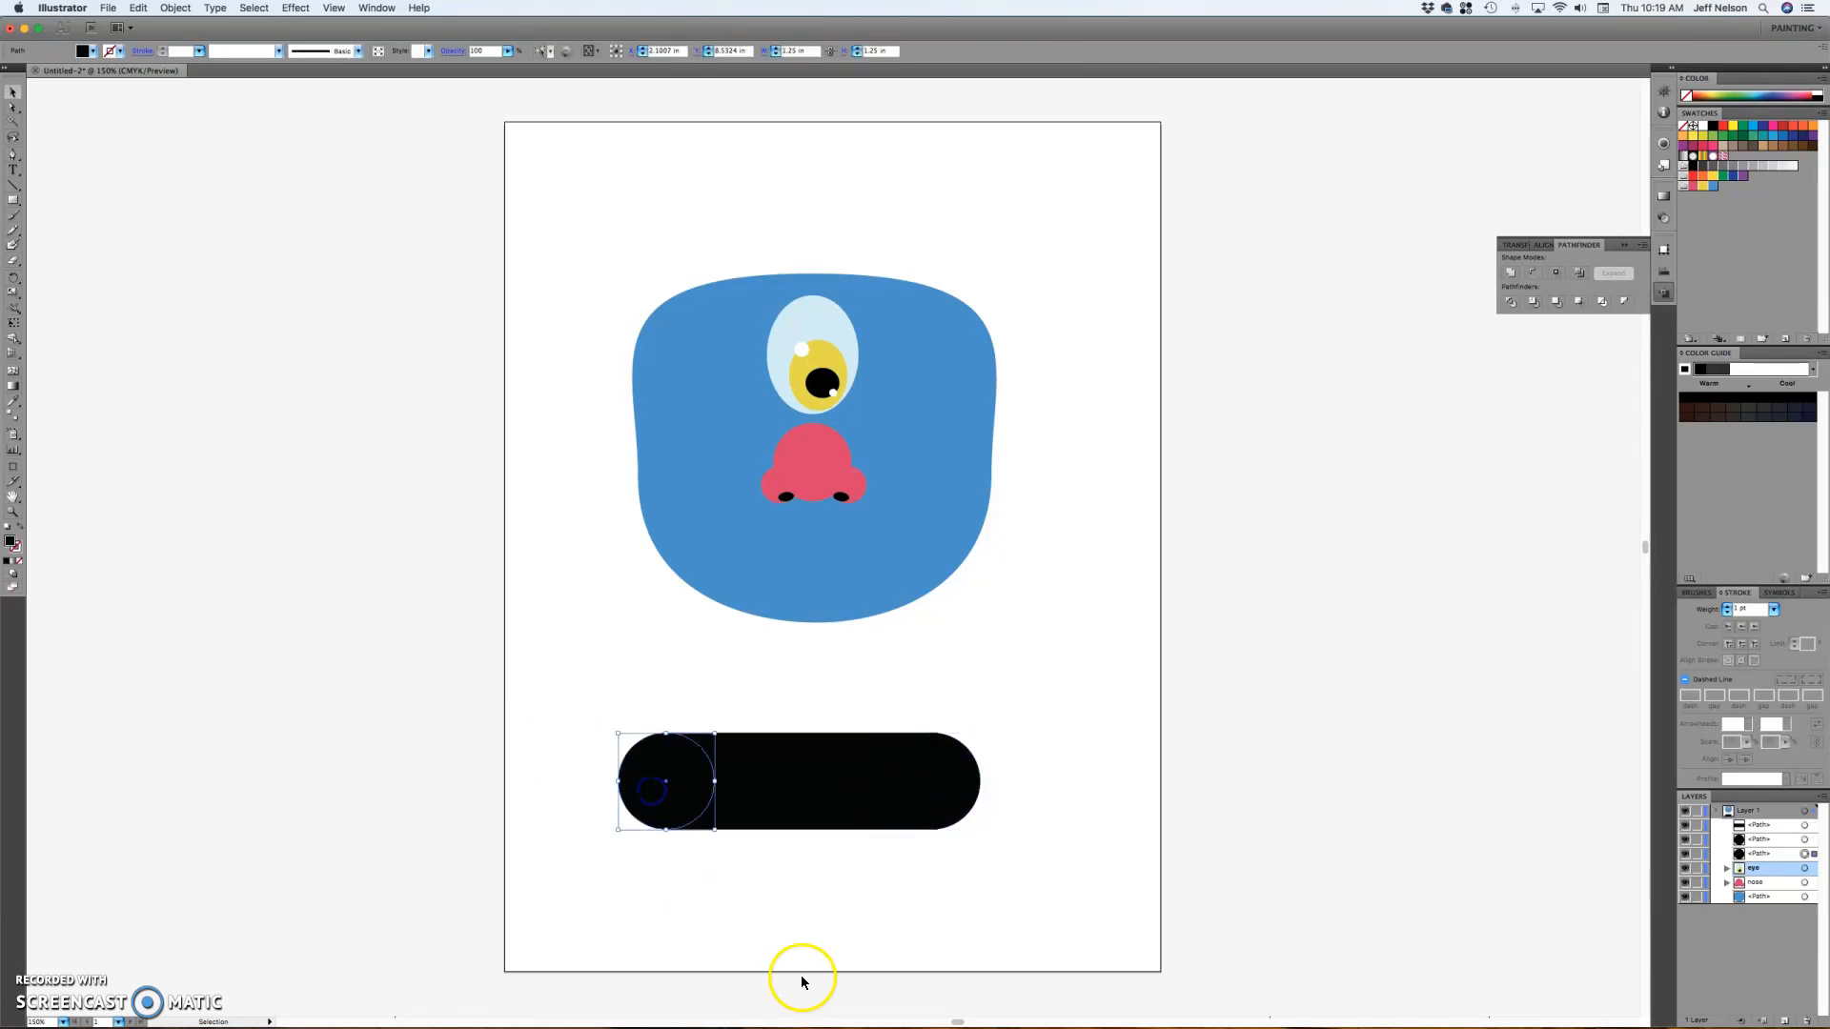
left_click(801, 970)
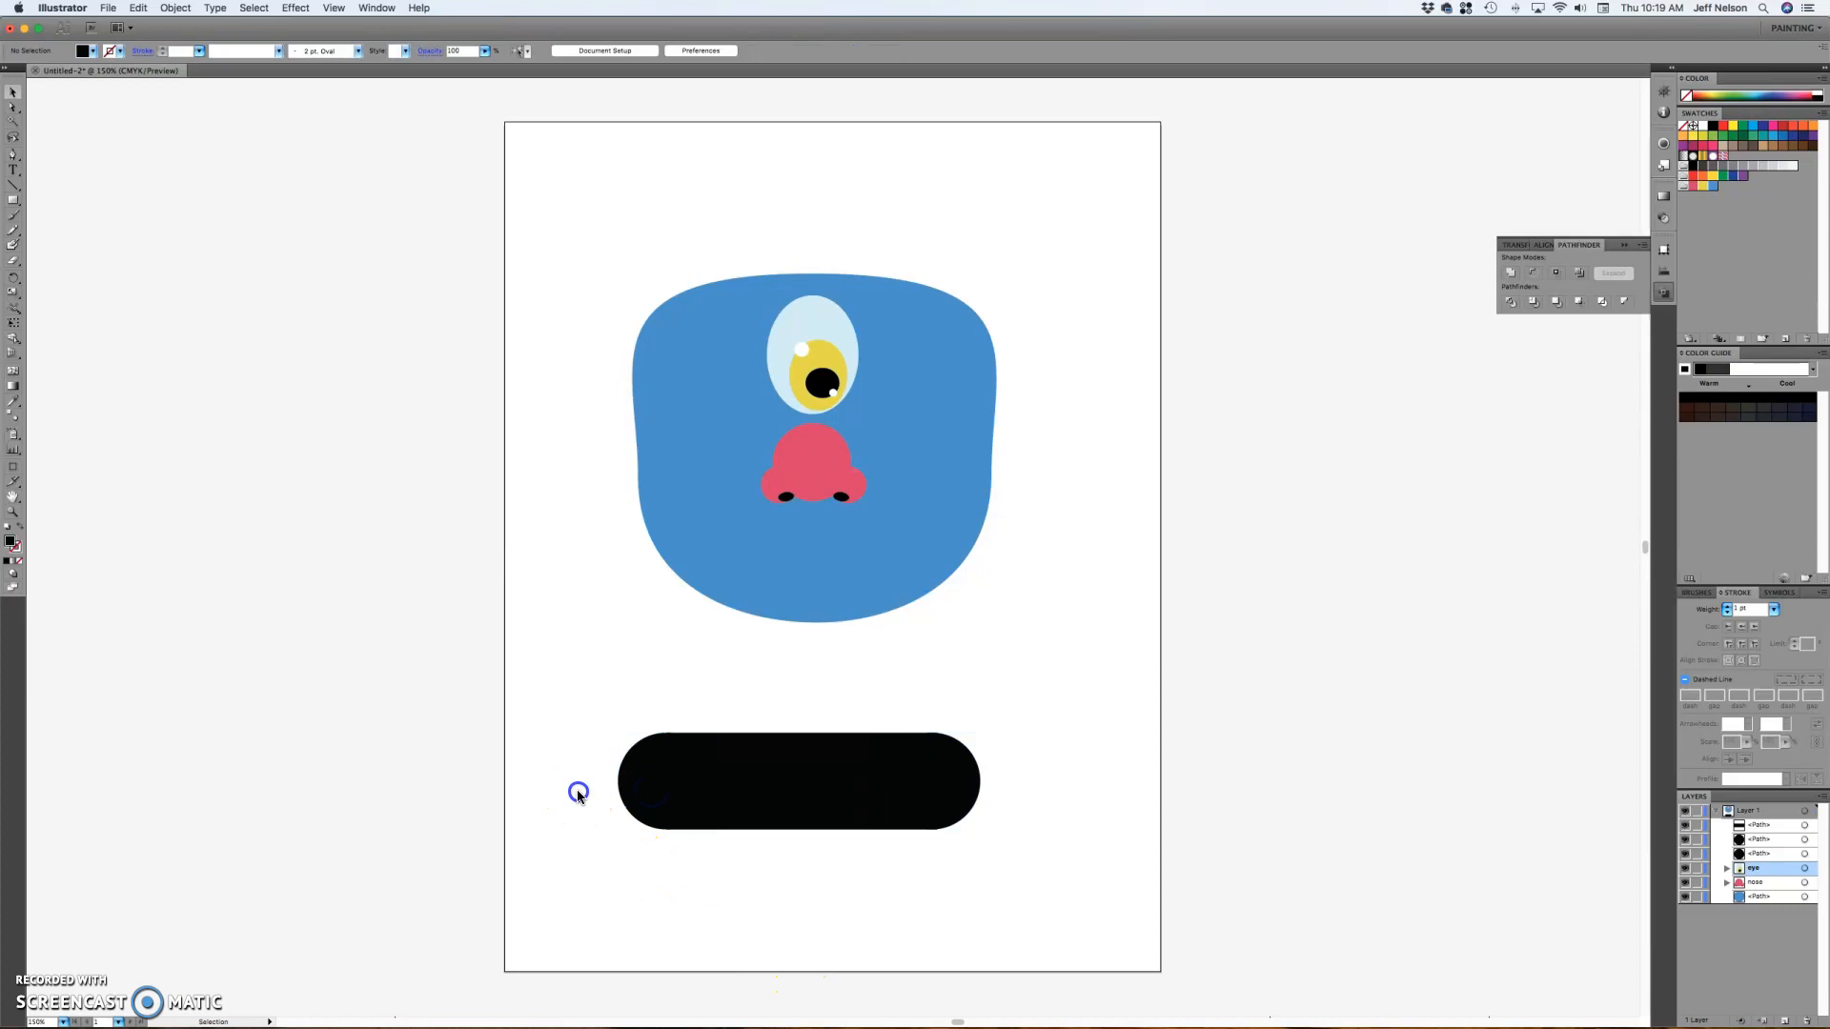
left_click_drag(1058, 743, 472, 766)
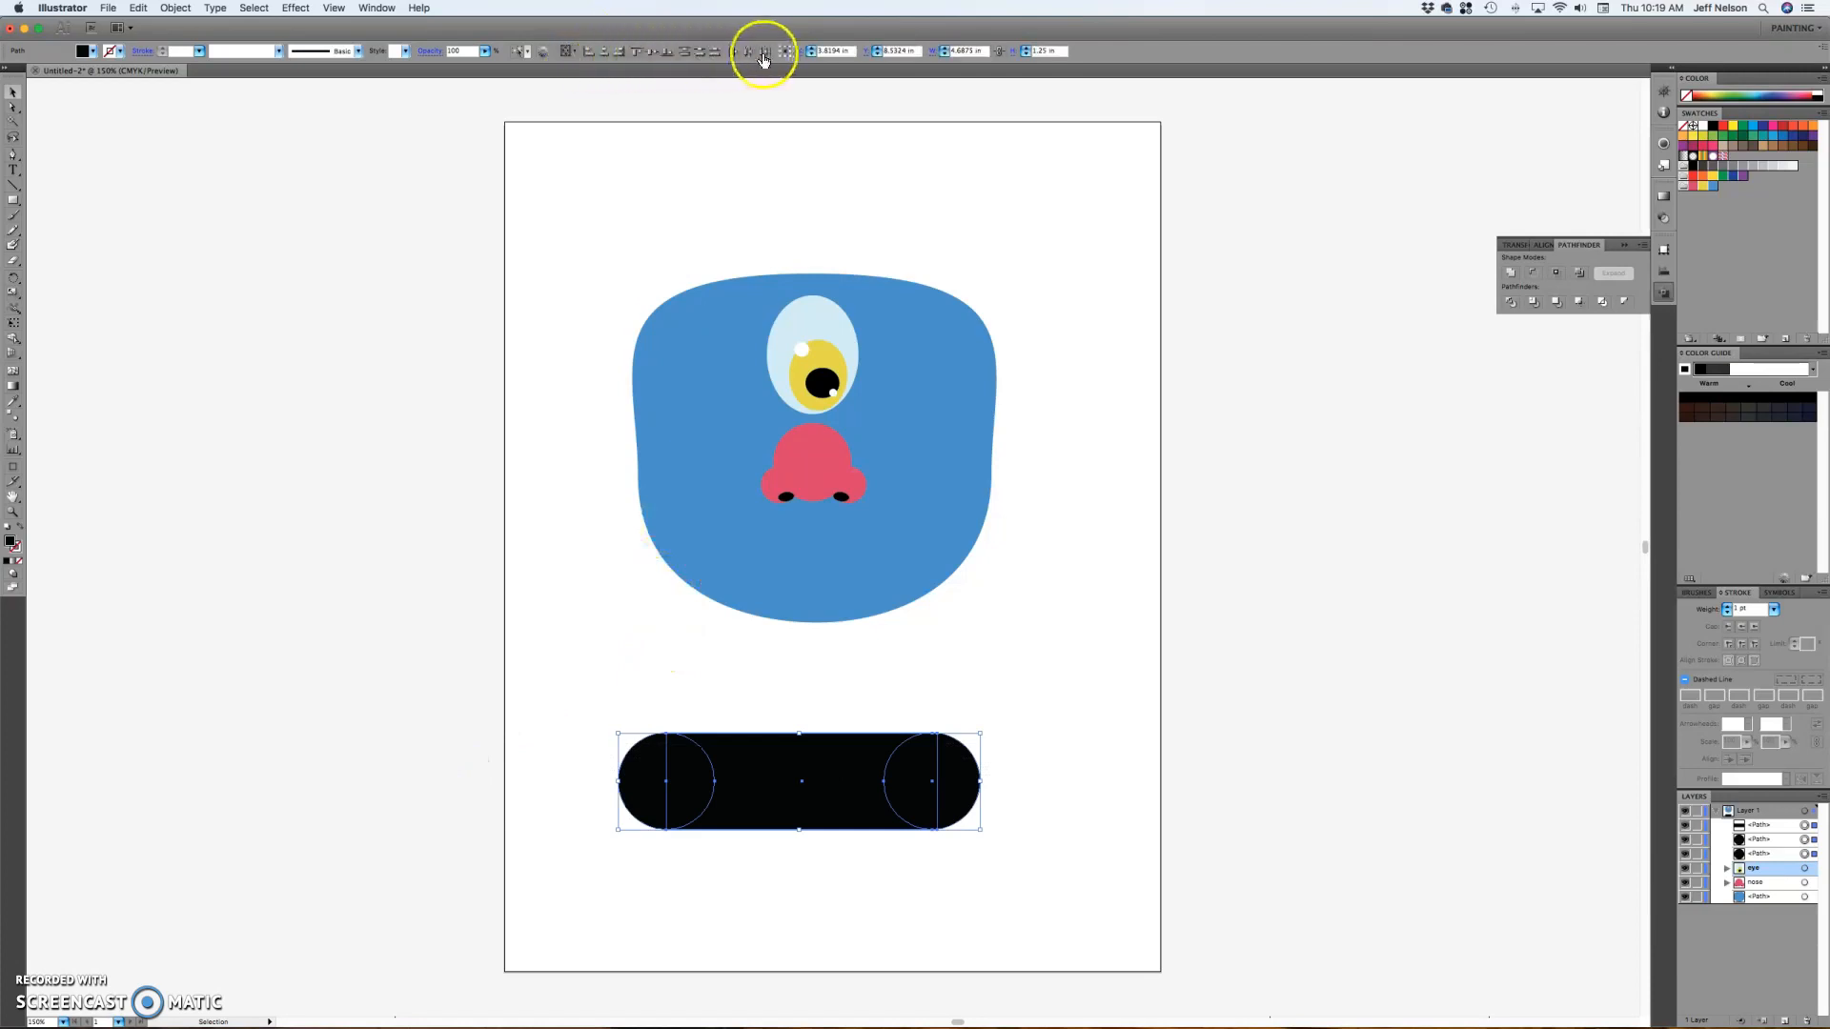
left_click(655, 54)
left_click(611, 337)
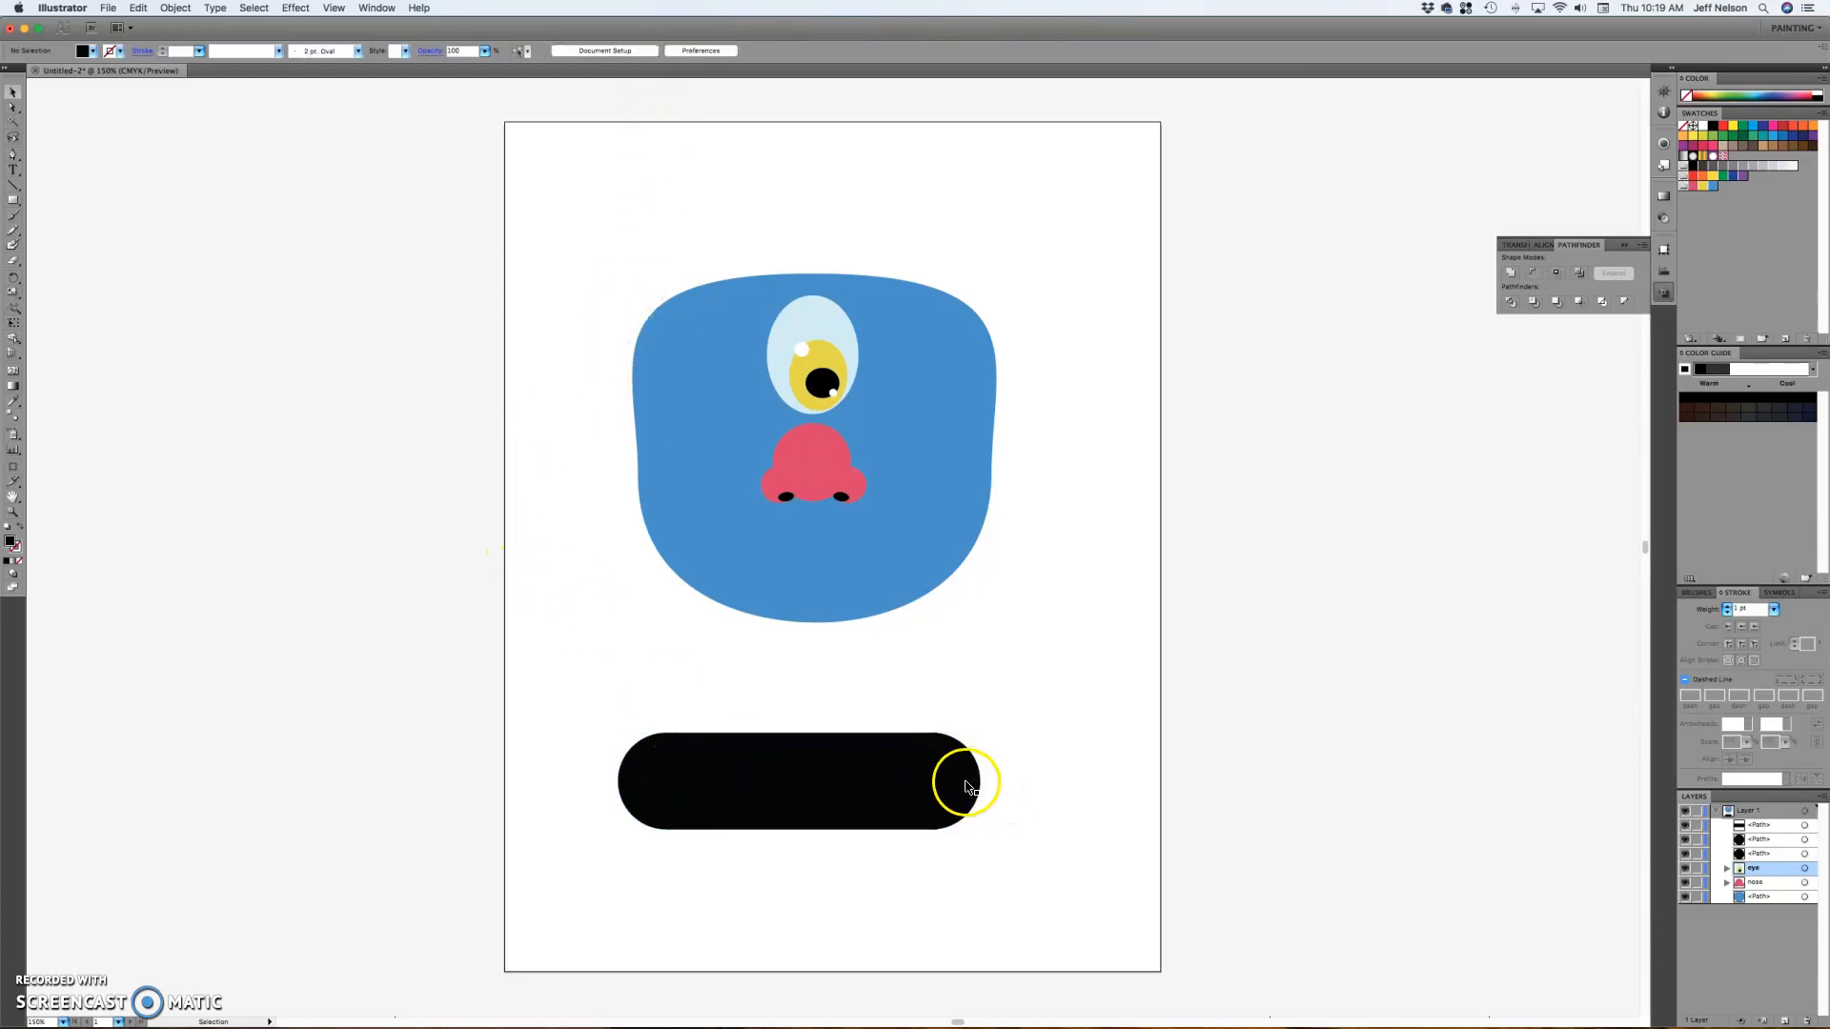
- Nudge the right-hand circle slightly outward so it meets the end of the rectangle smoothly
left_click(962, 778)
left_click(1060, 765)
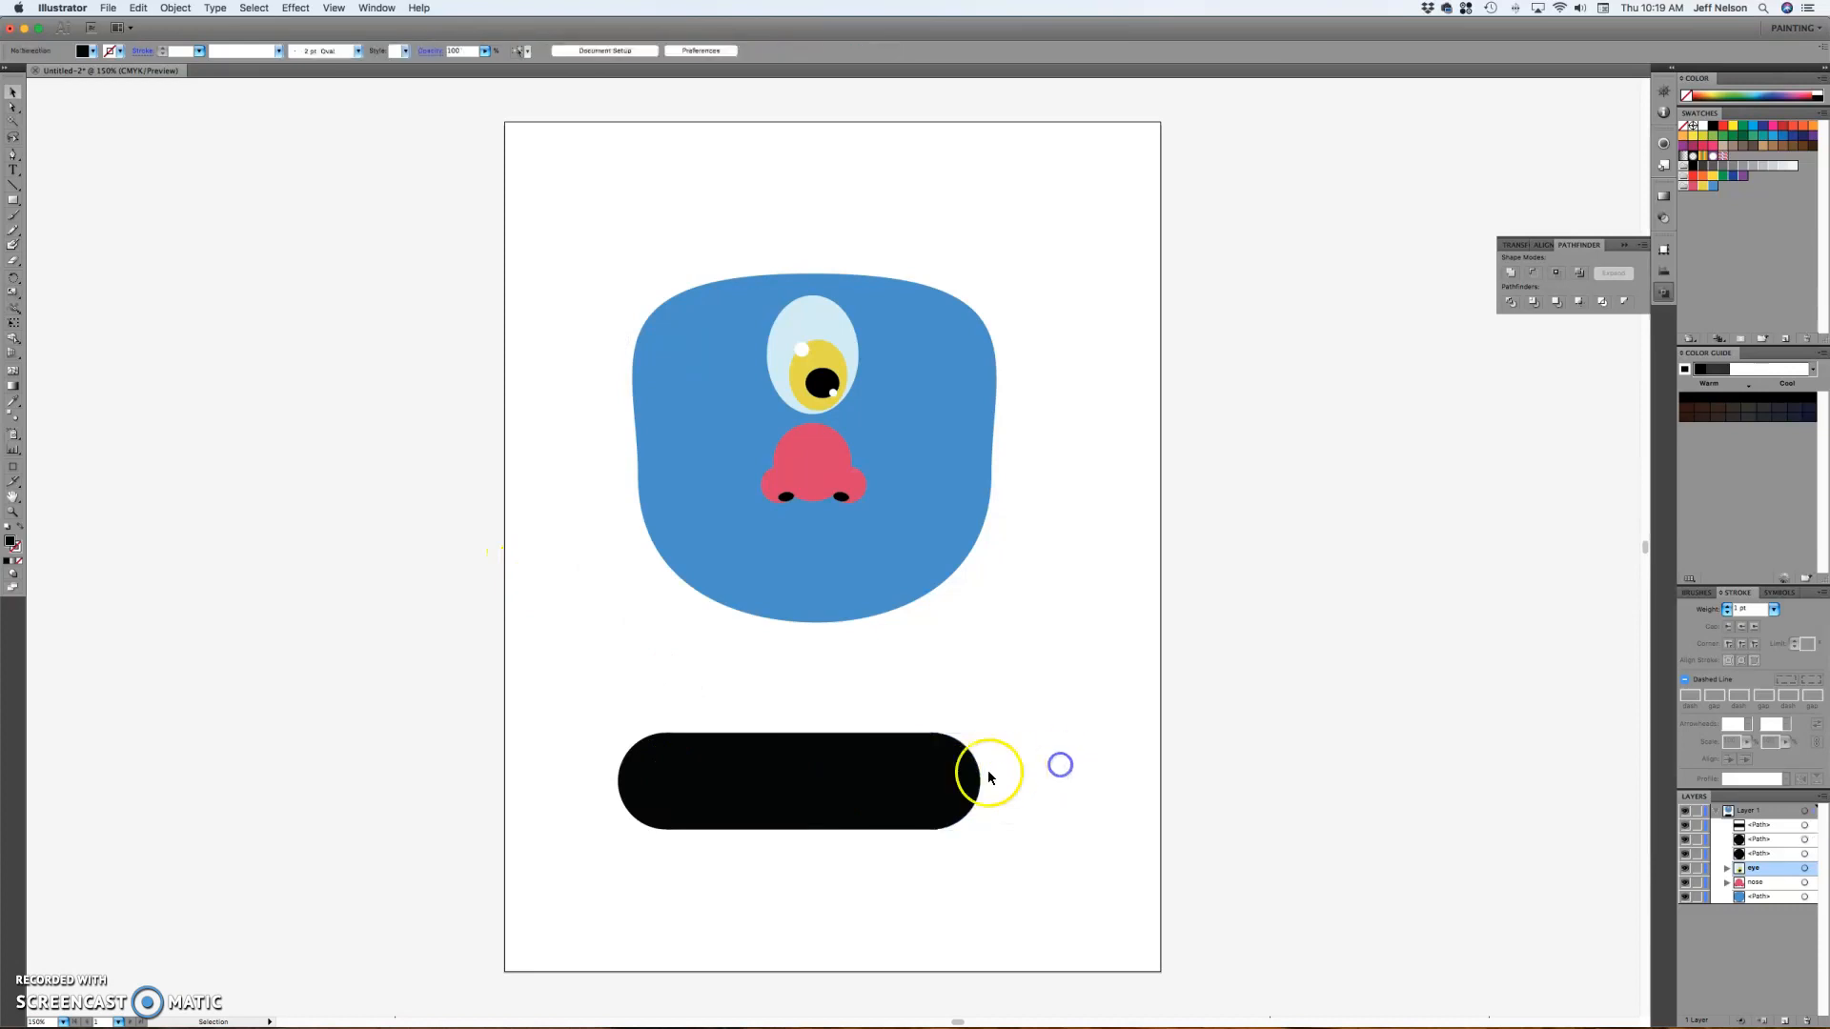
left_click_drag(949, 787, 953, 788)
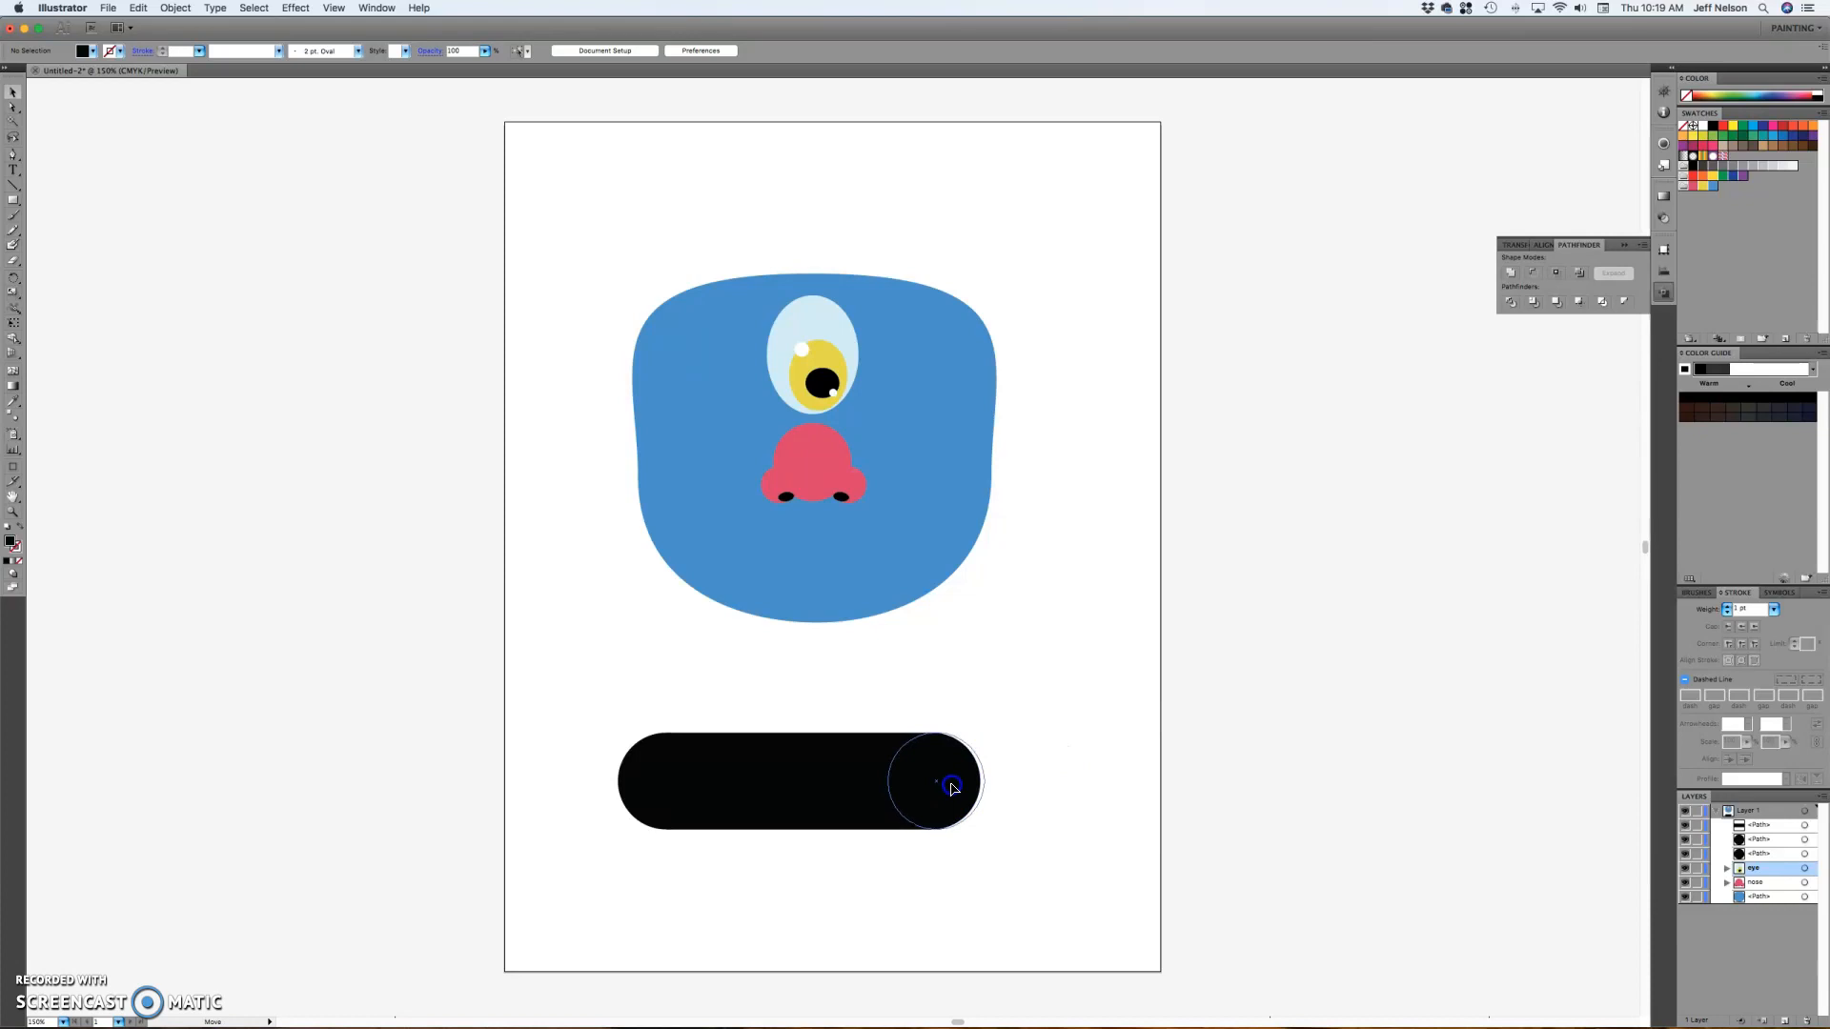
left_click_drag(953, 787, 956, 788)
left_click(1048, 772)
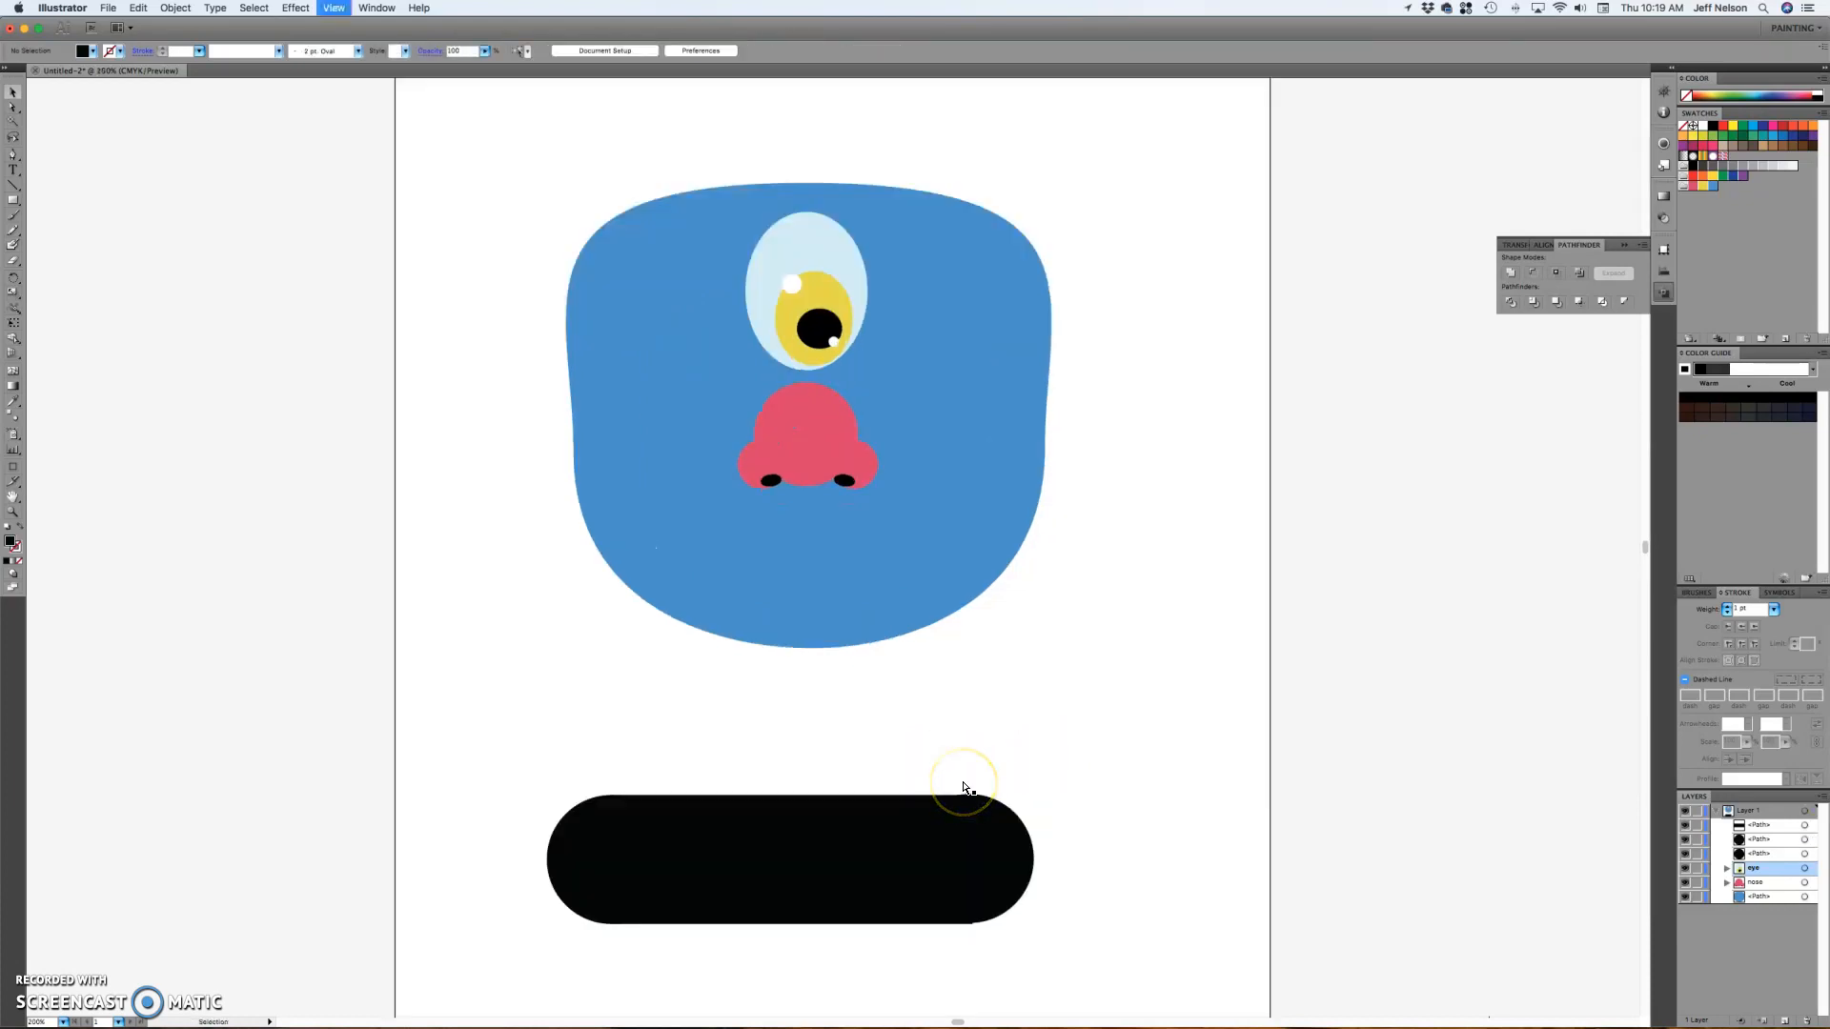
key("super+equal")
key("super+equal")
left_click_drag(903, 813, 767, 471)
left_click_drag(998, 751, 1000, 752)
left_click(1115, 755)
- Select all three black shapes and realign their vertical centres after moving the right-hand circle
left_click(670, 598)
left_click_drag(238, 604, 1185, 848)
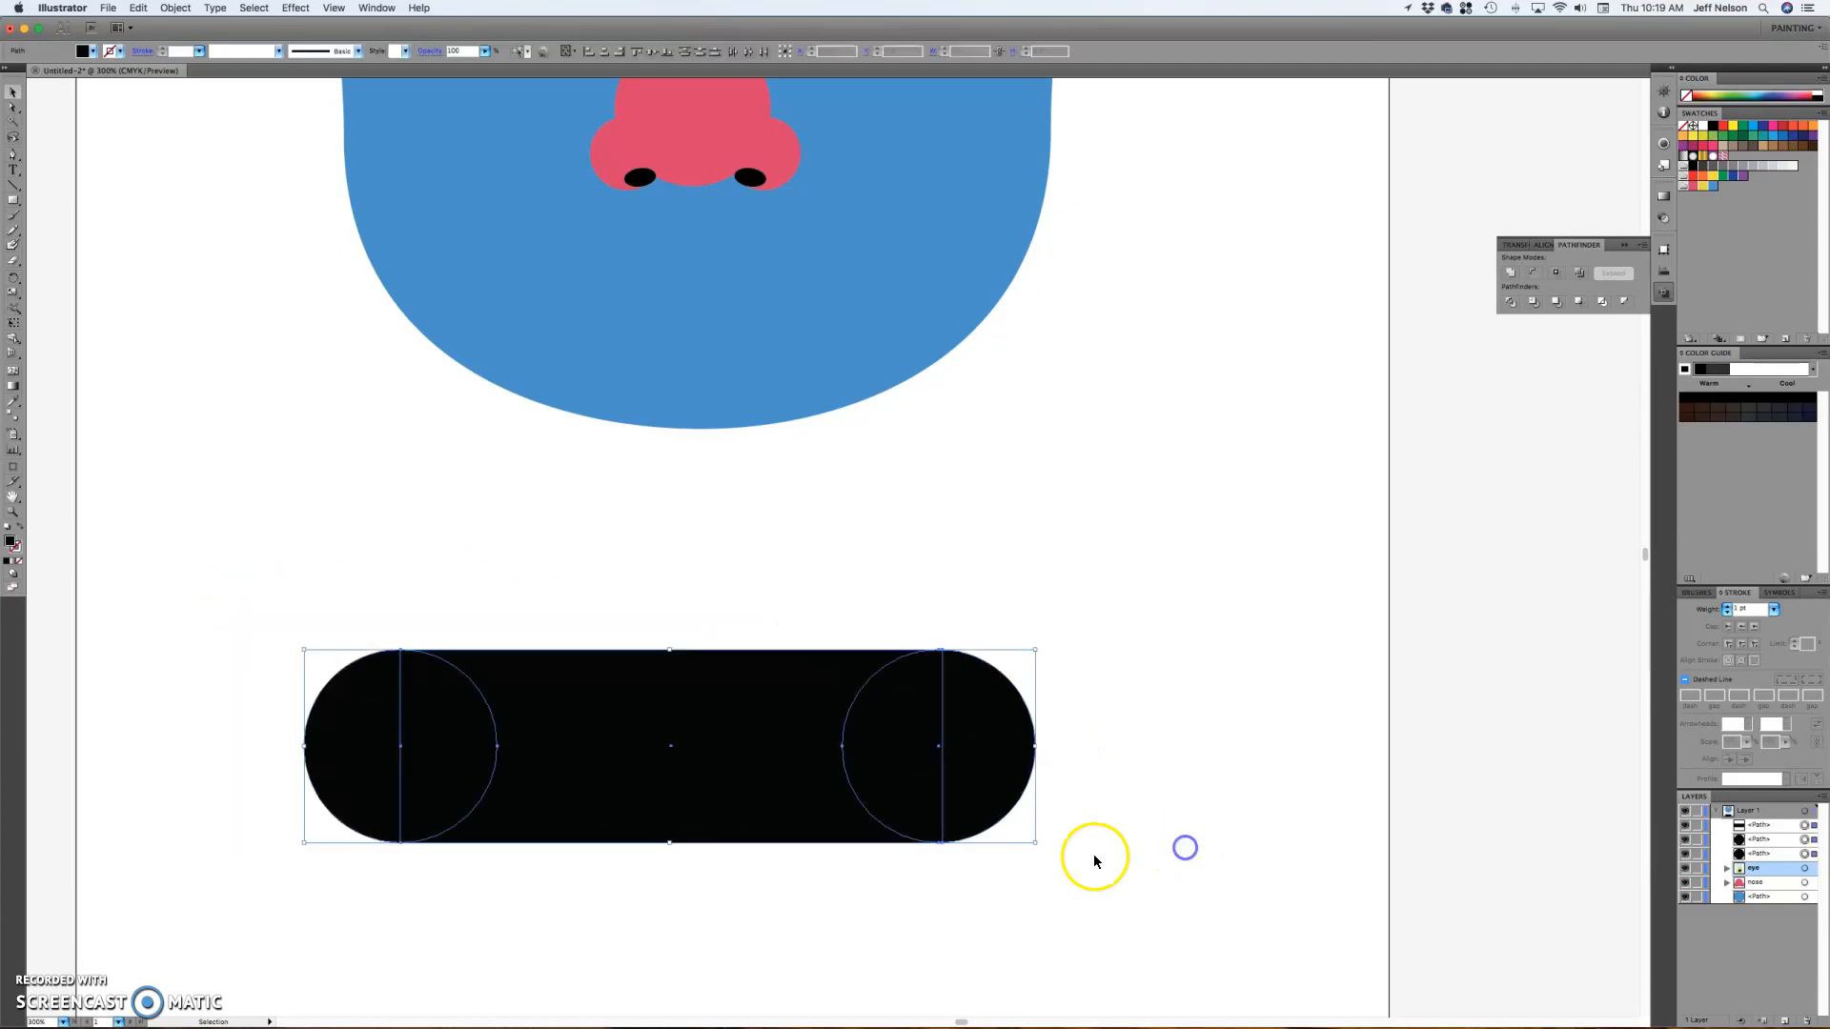
left_click(653, 51)
left_click(1086, 665)
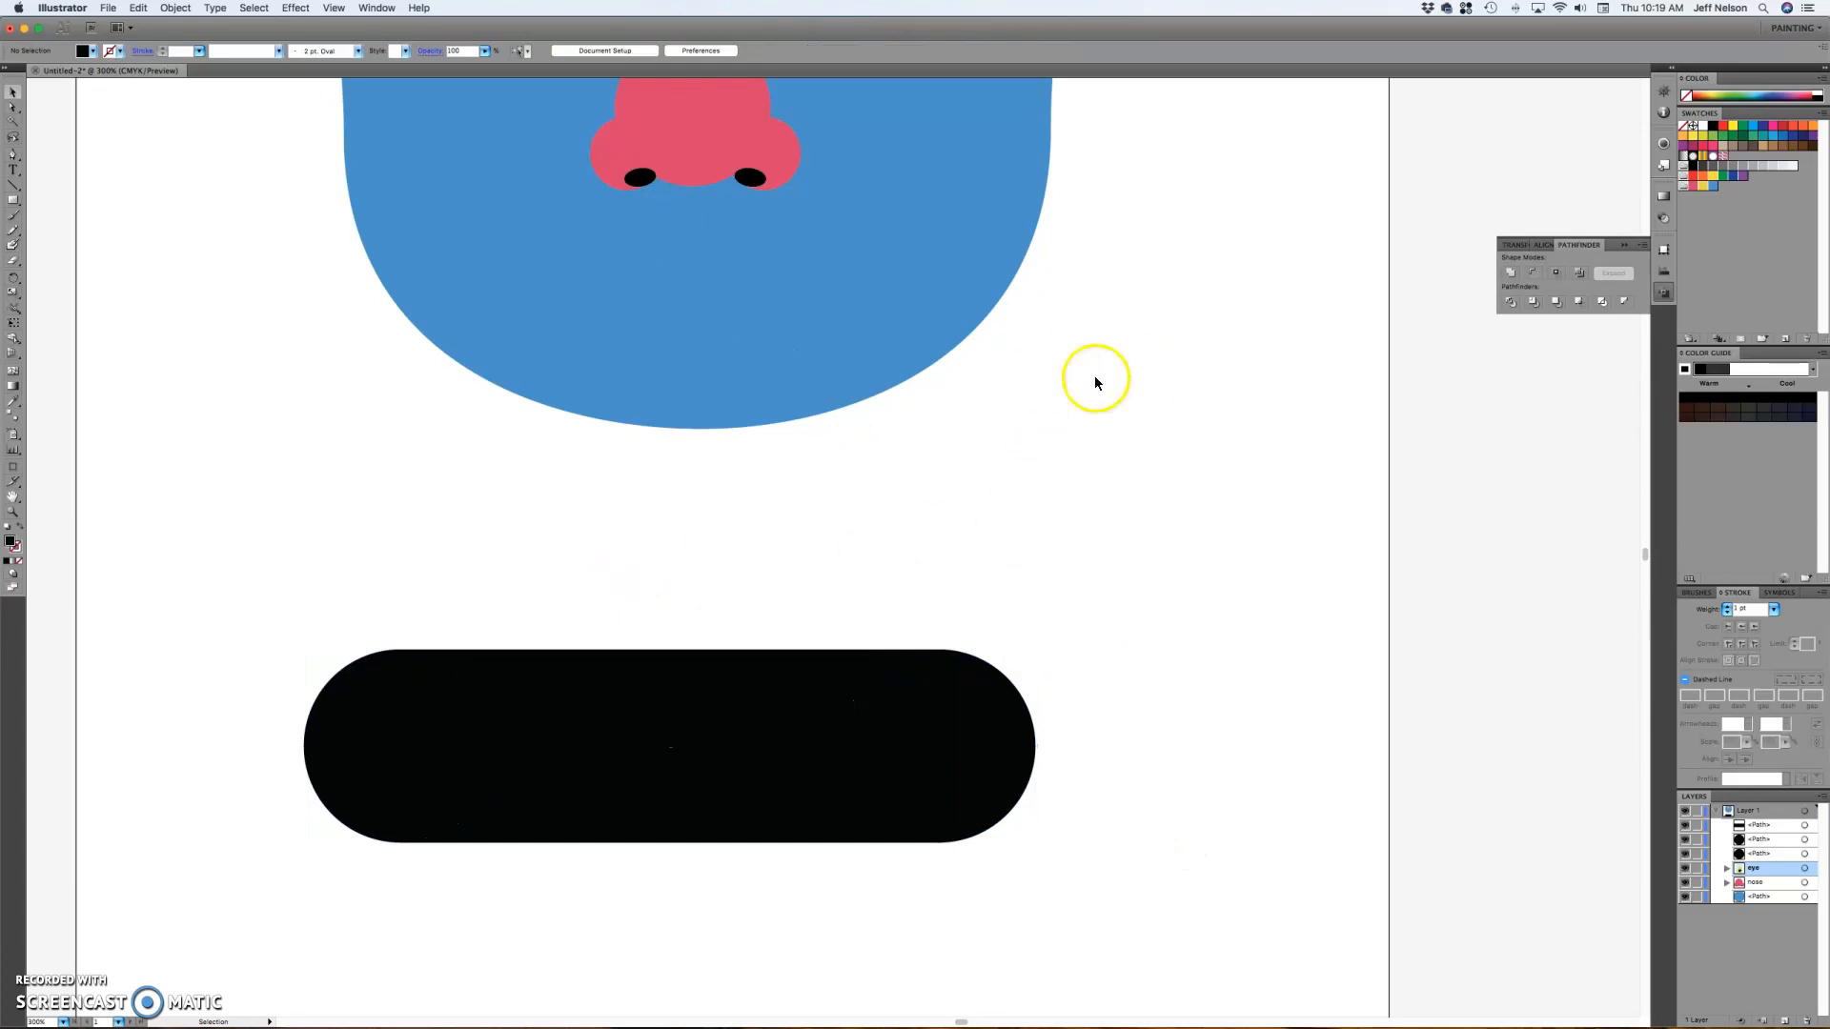
- Unite the two circles and the rectangle into a single rounded shape with Pathfinder
left_click(300, 618)
left_click_drag(300, 618, 1201, 899)
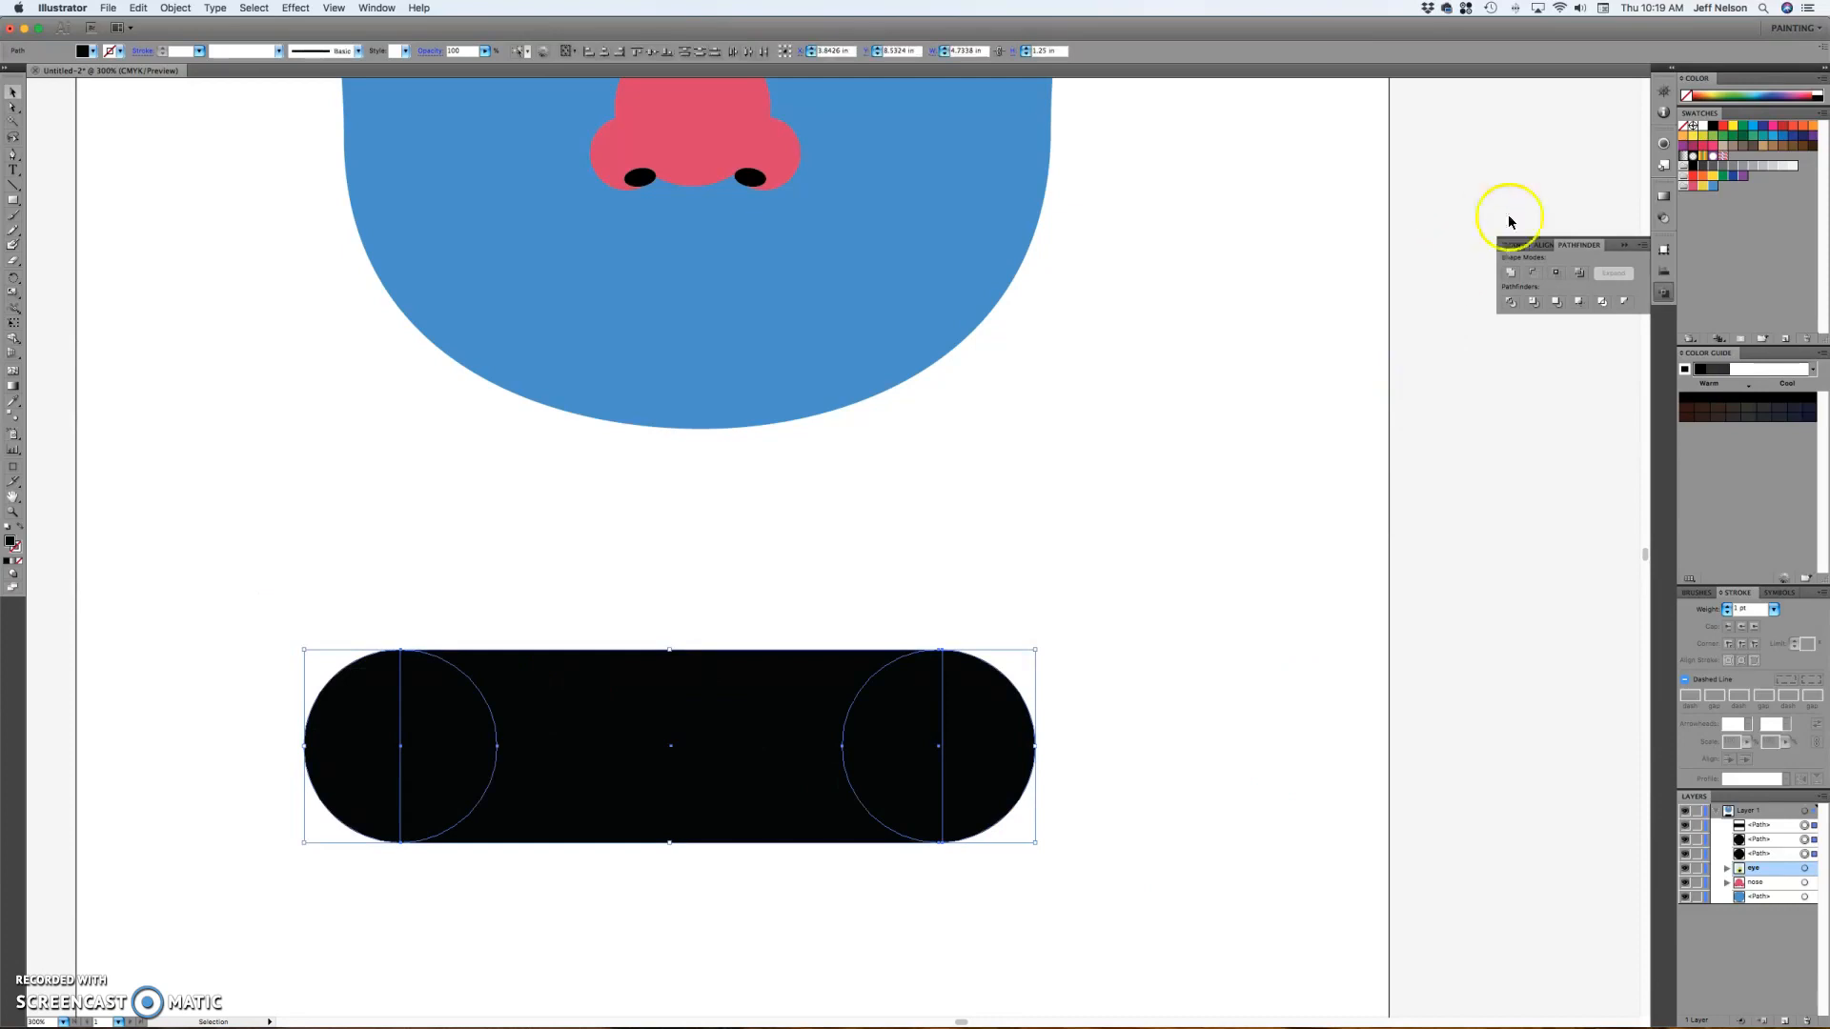
left_click(1514, 277)
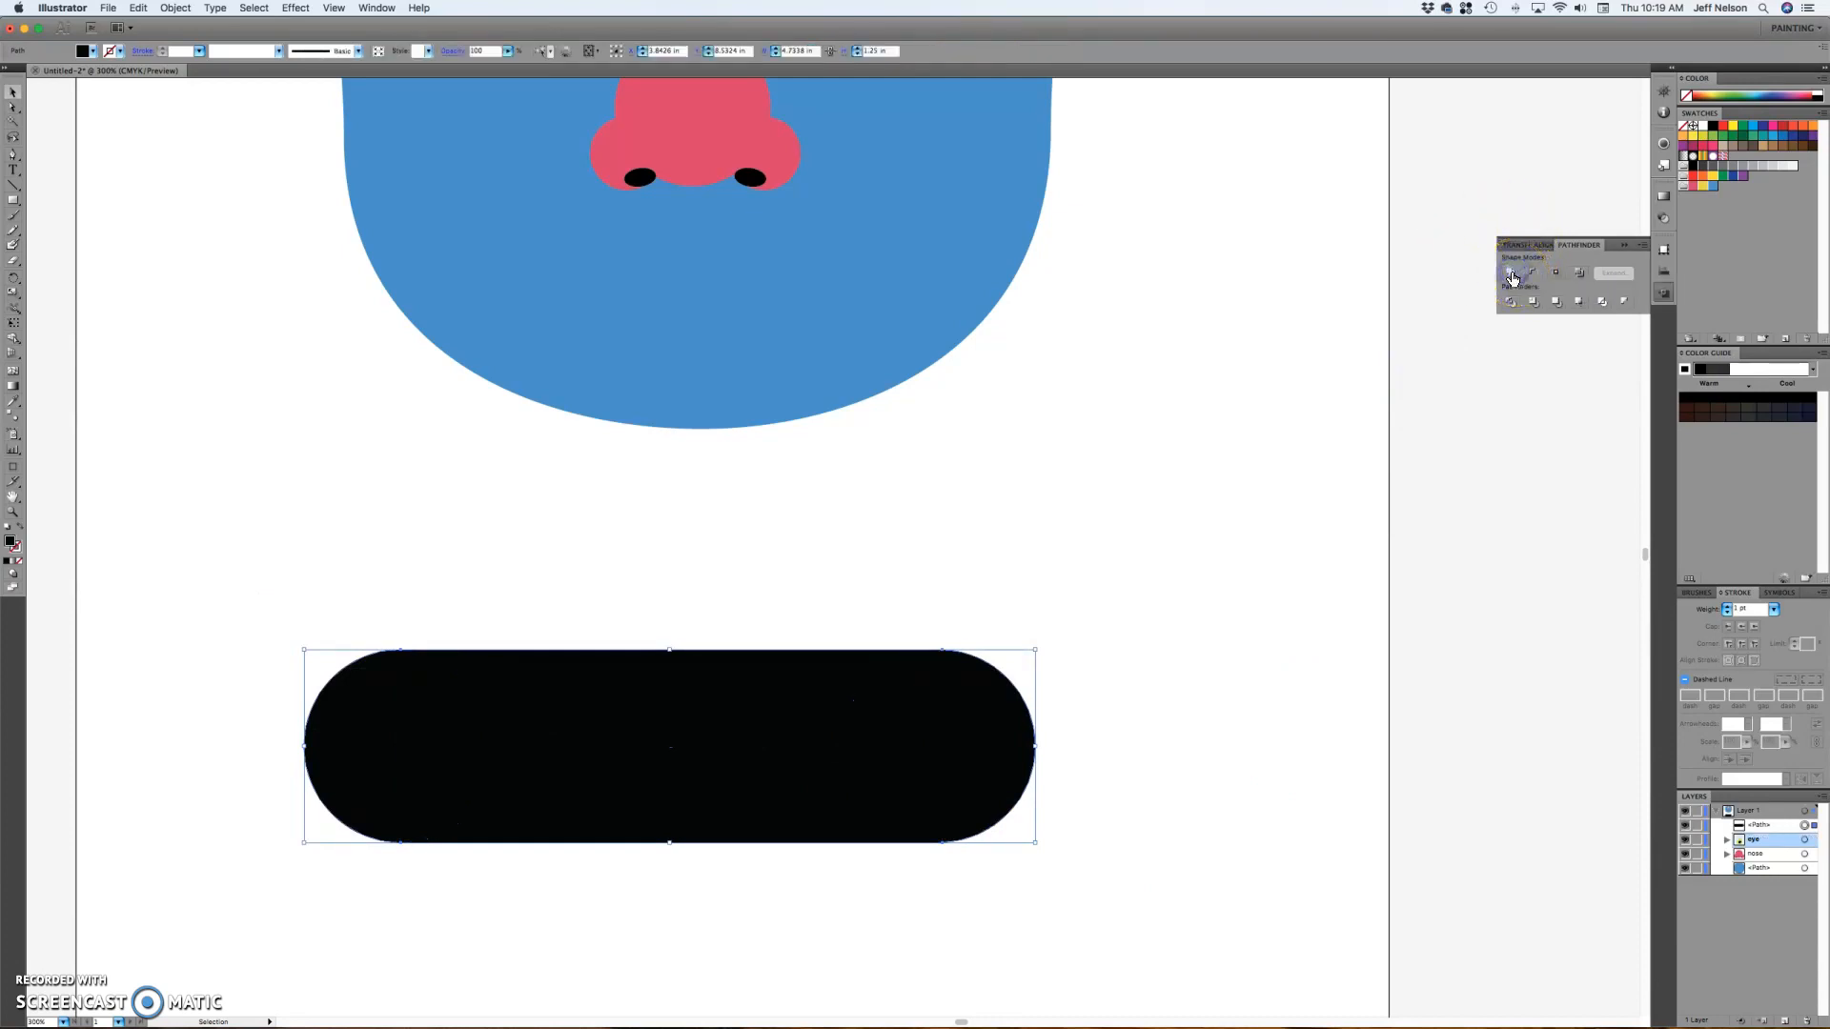
left_click(1095, 579)
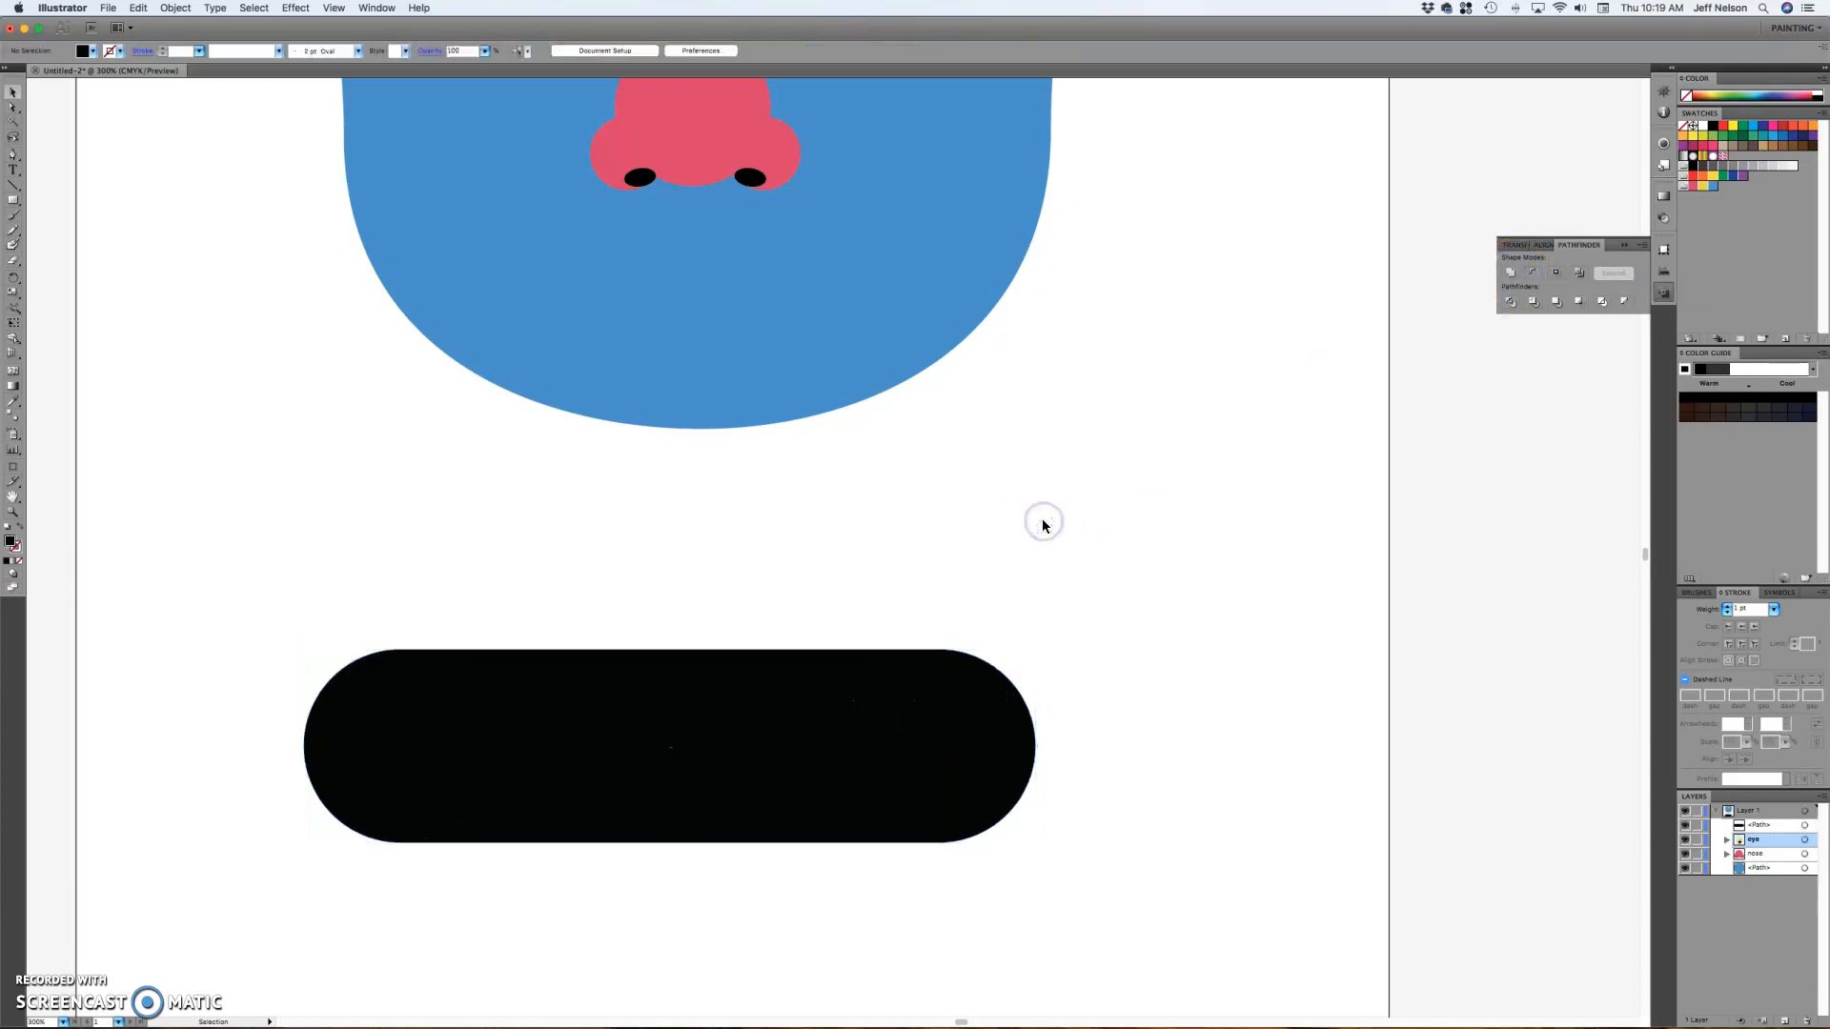
- Start an Envelope Distort warp on the rounded black shape with its preview turned on
left_click(530, 685)
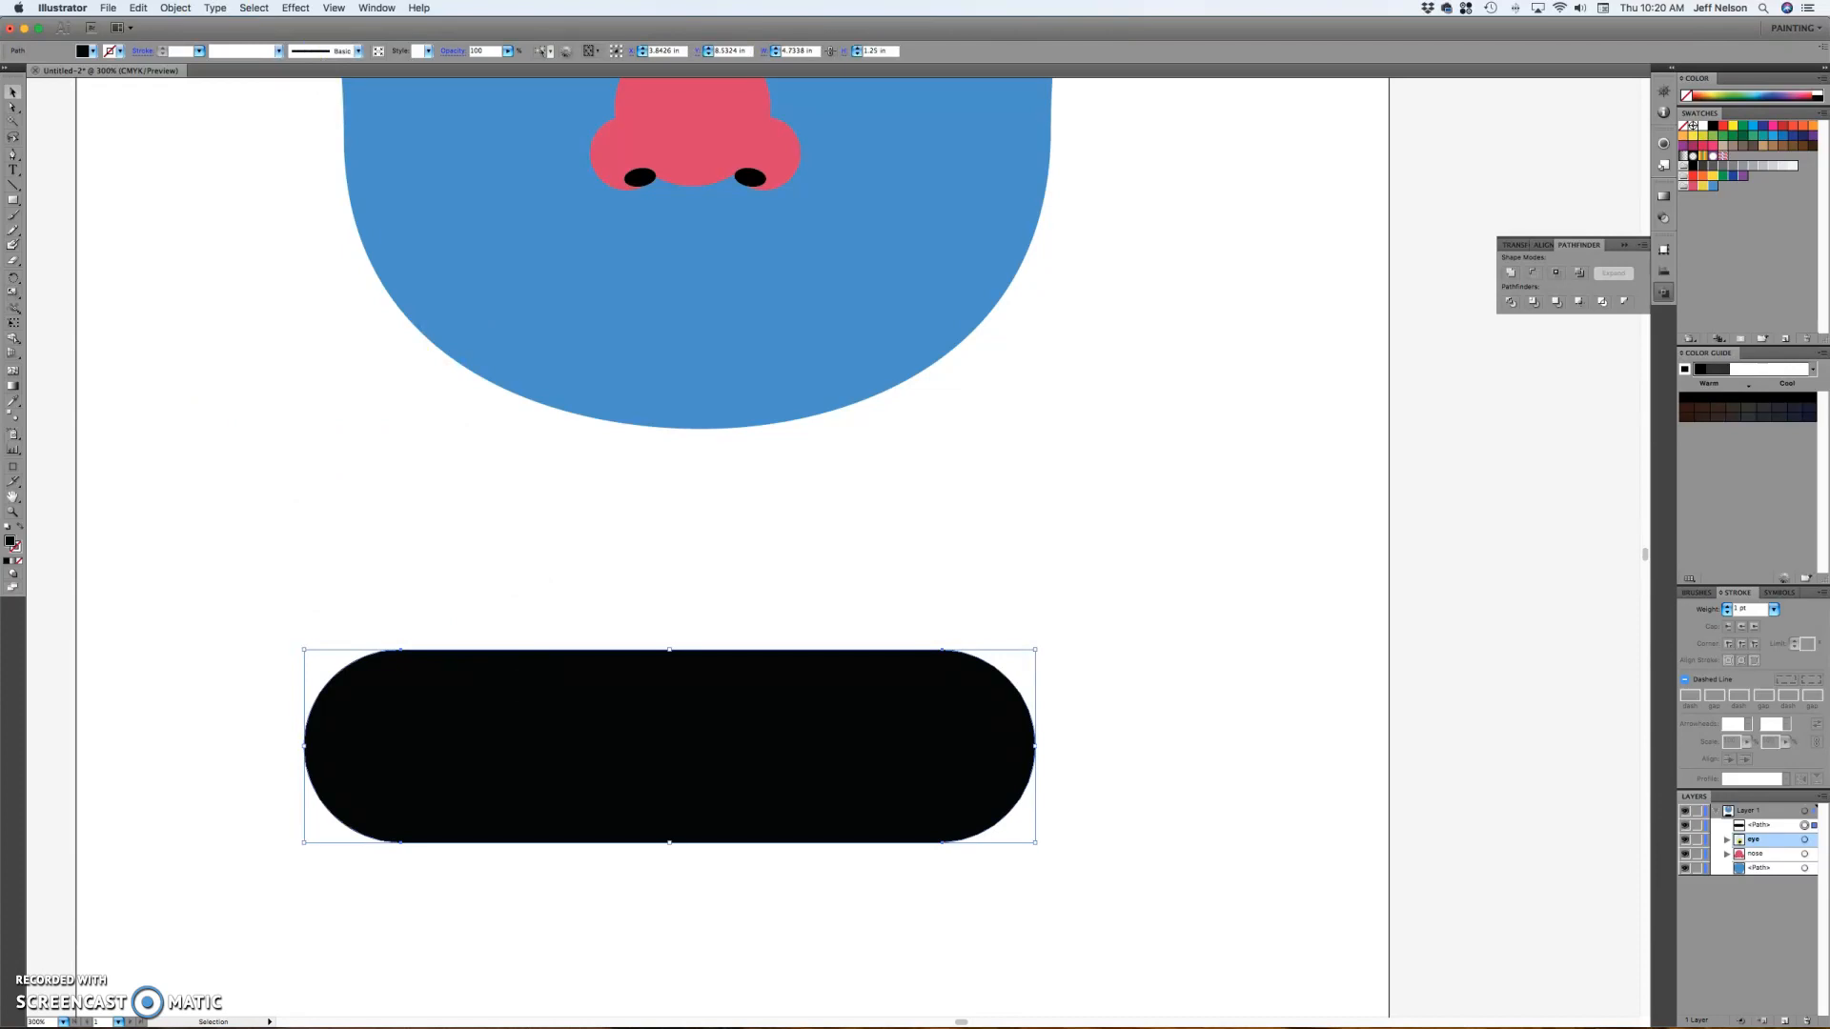
left_click(176, 7)
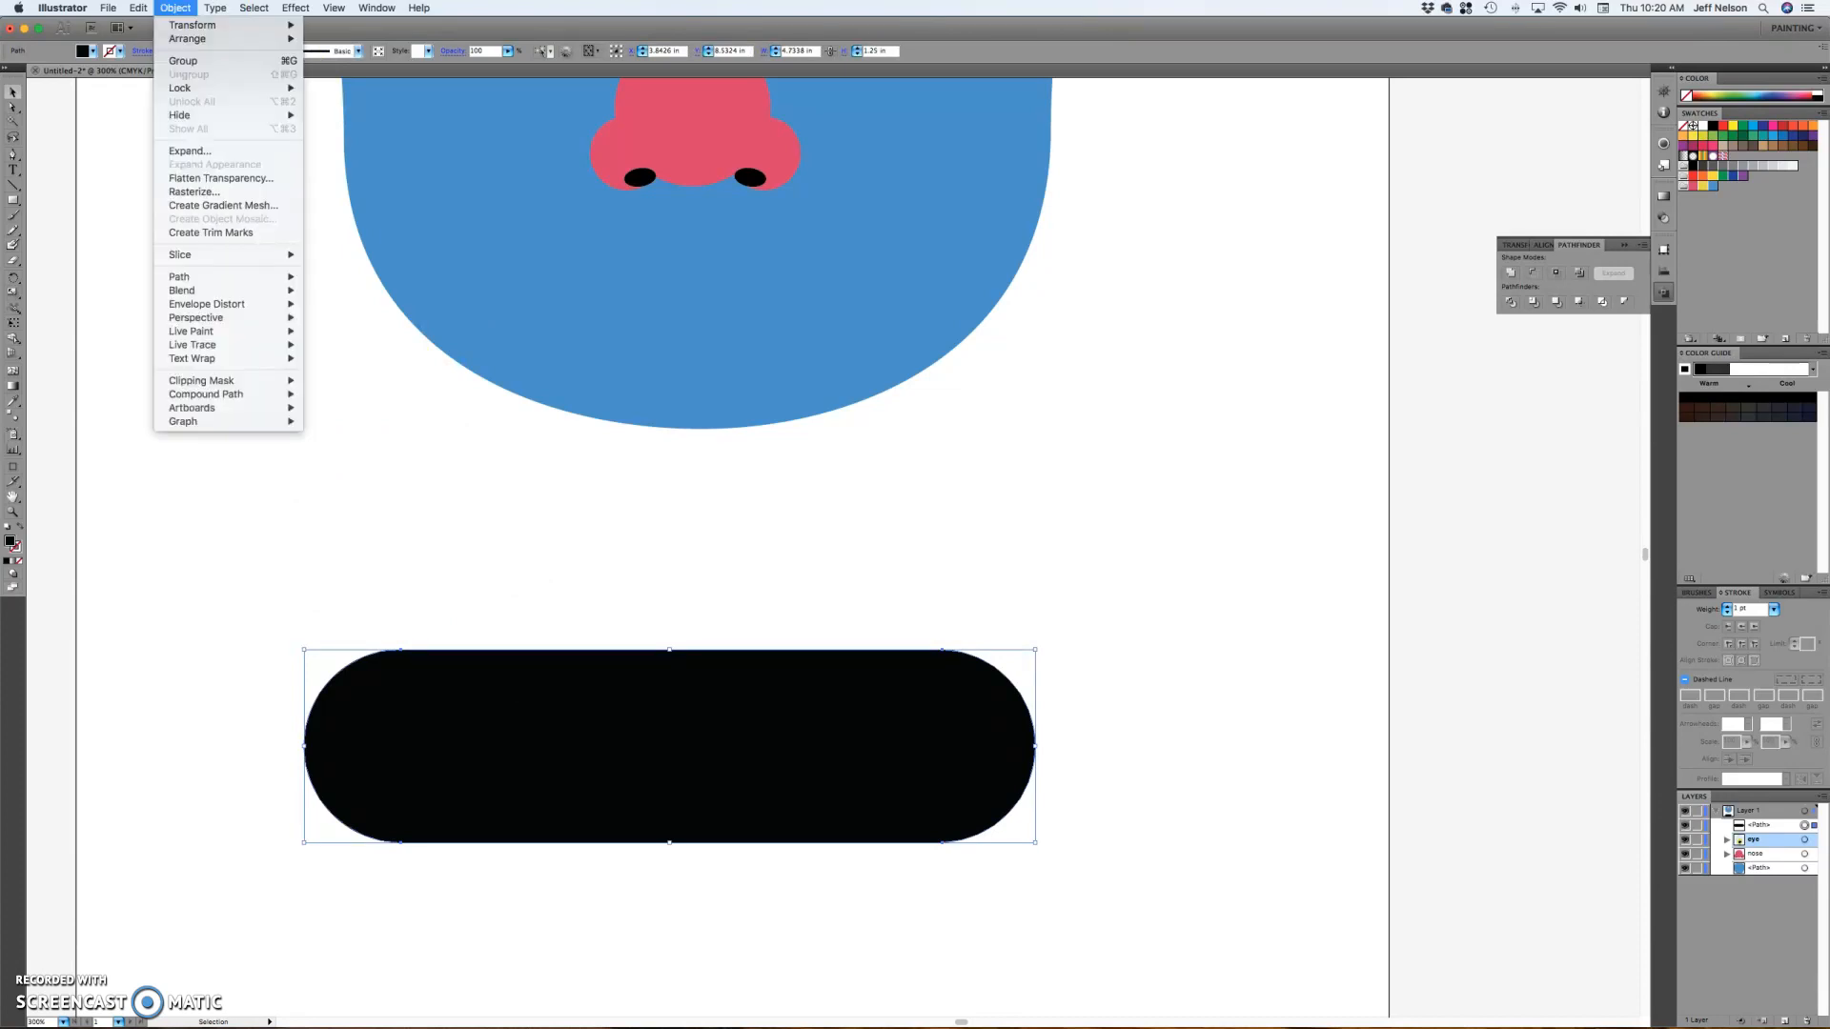
mouse_move(254, 307)
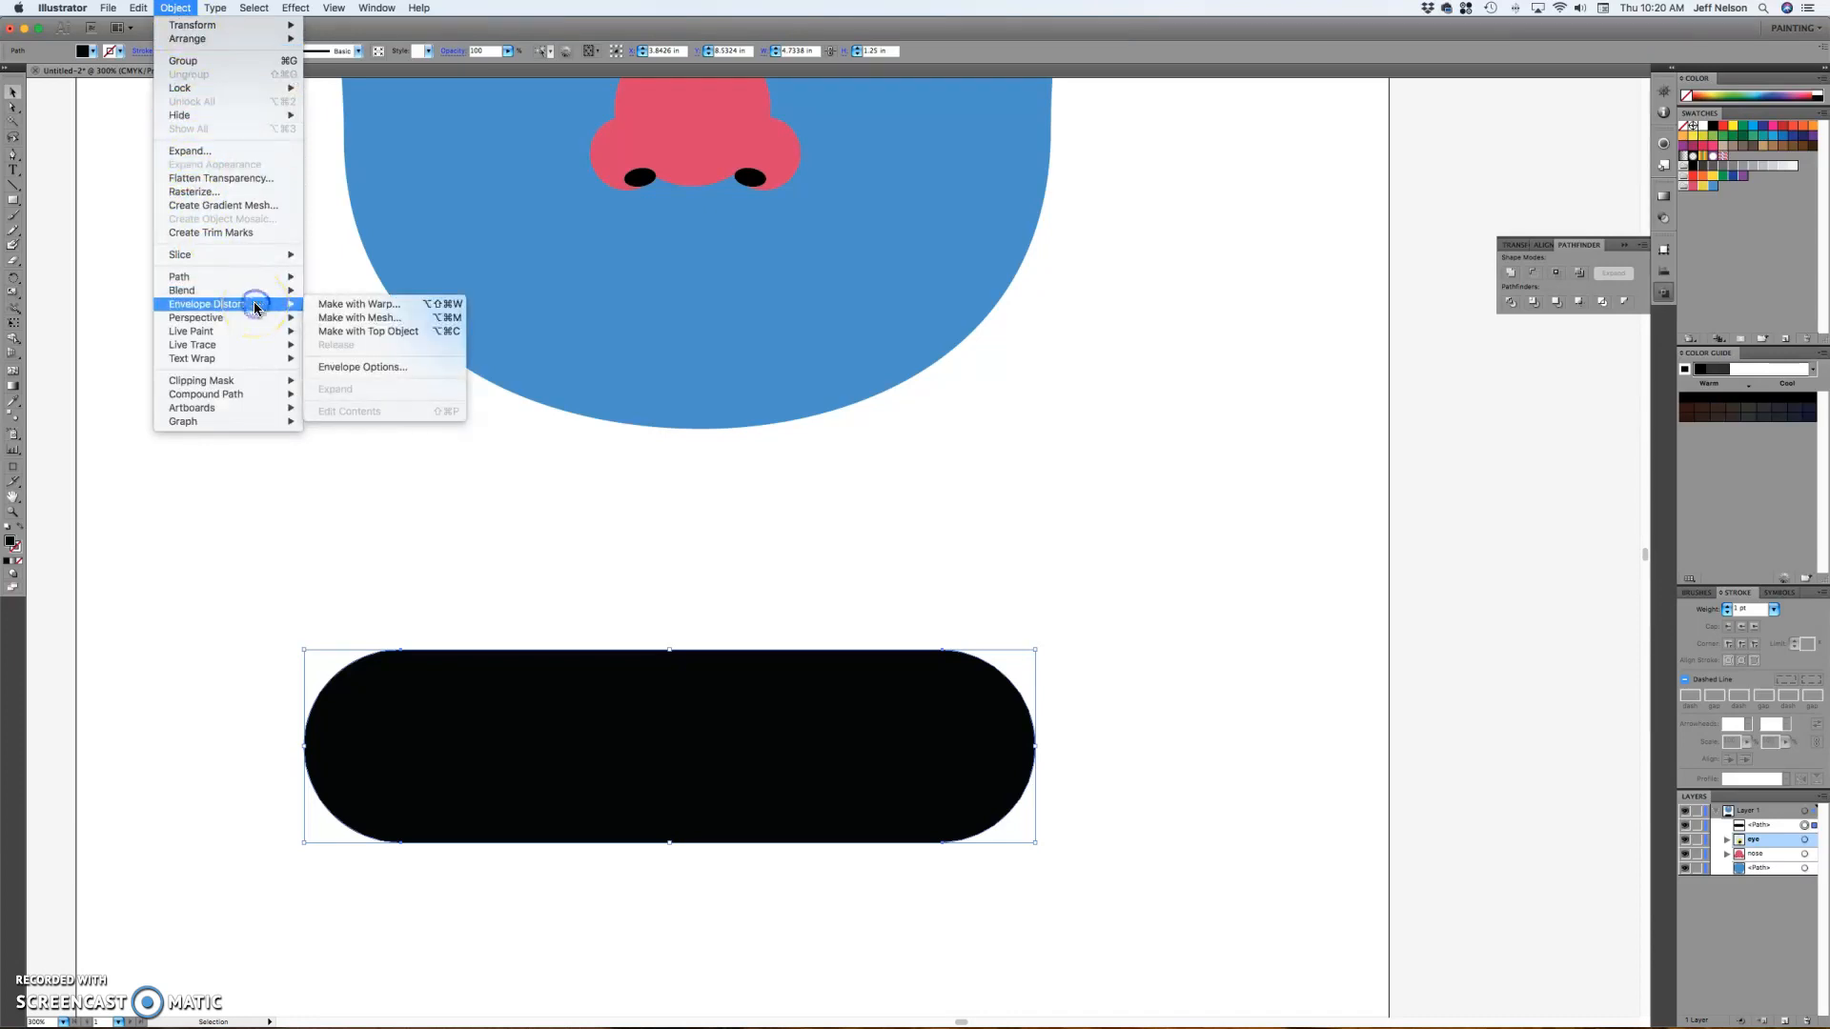
left_click(408, 305)
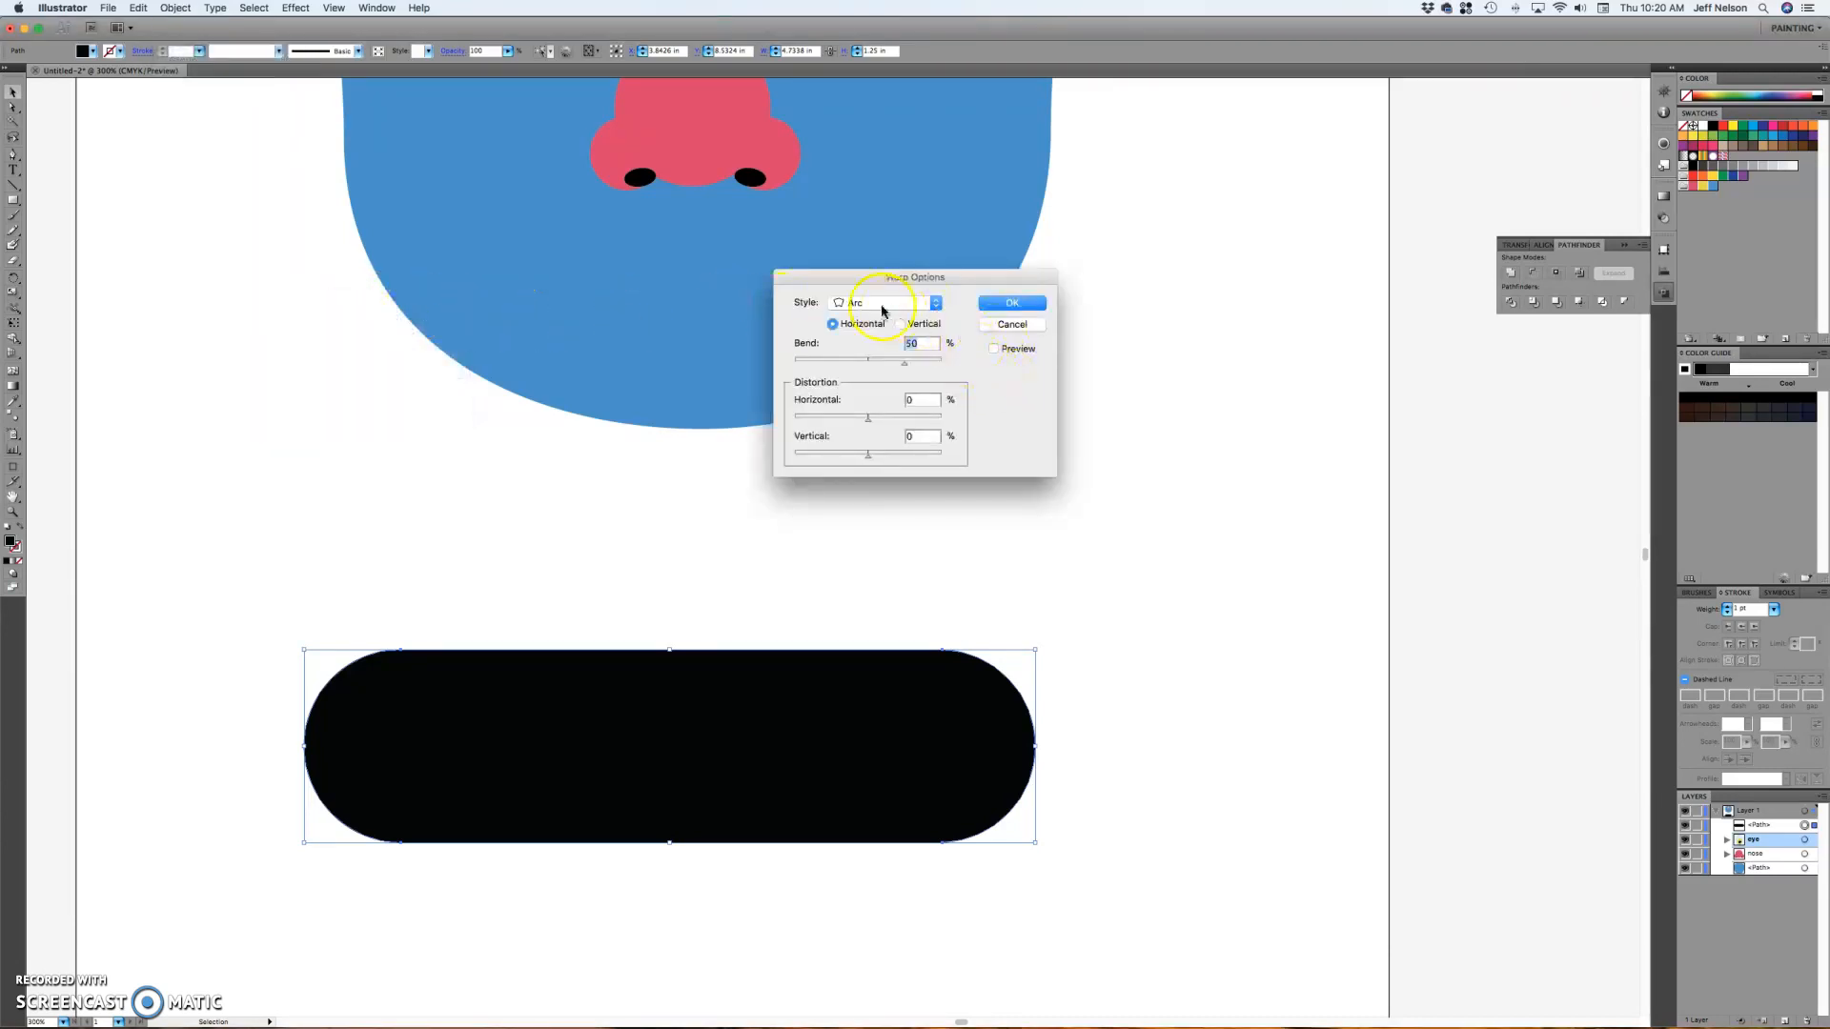
left_click(994, 350)
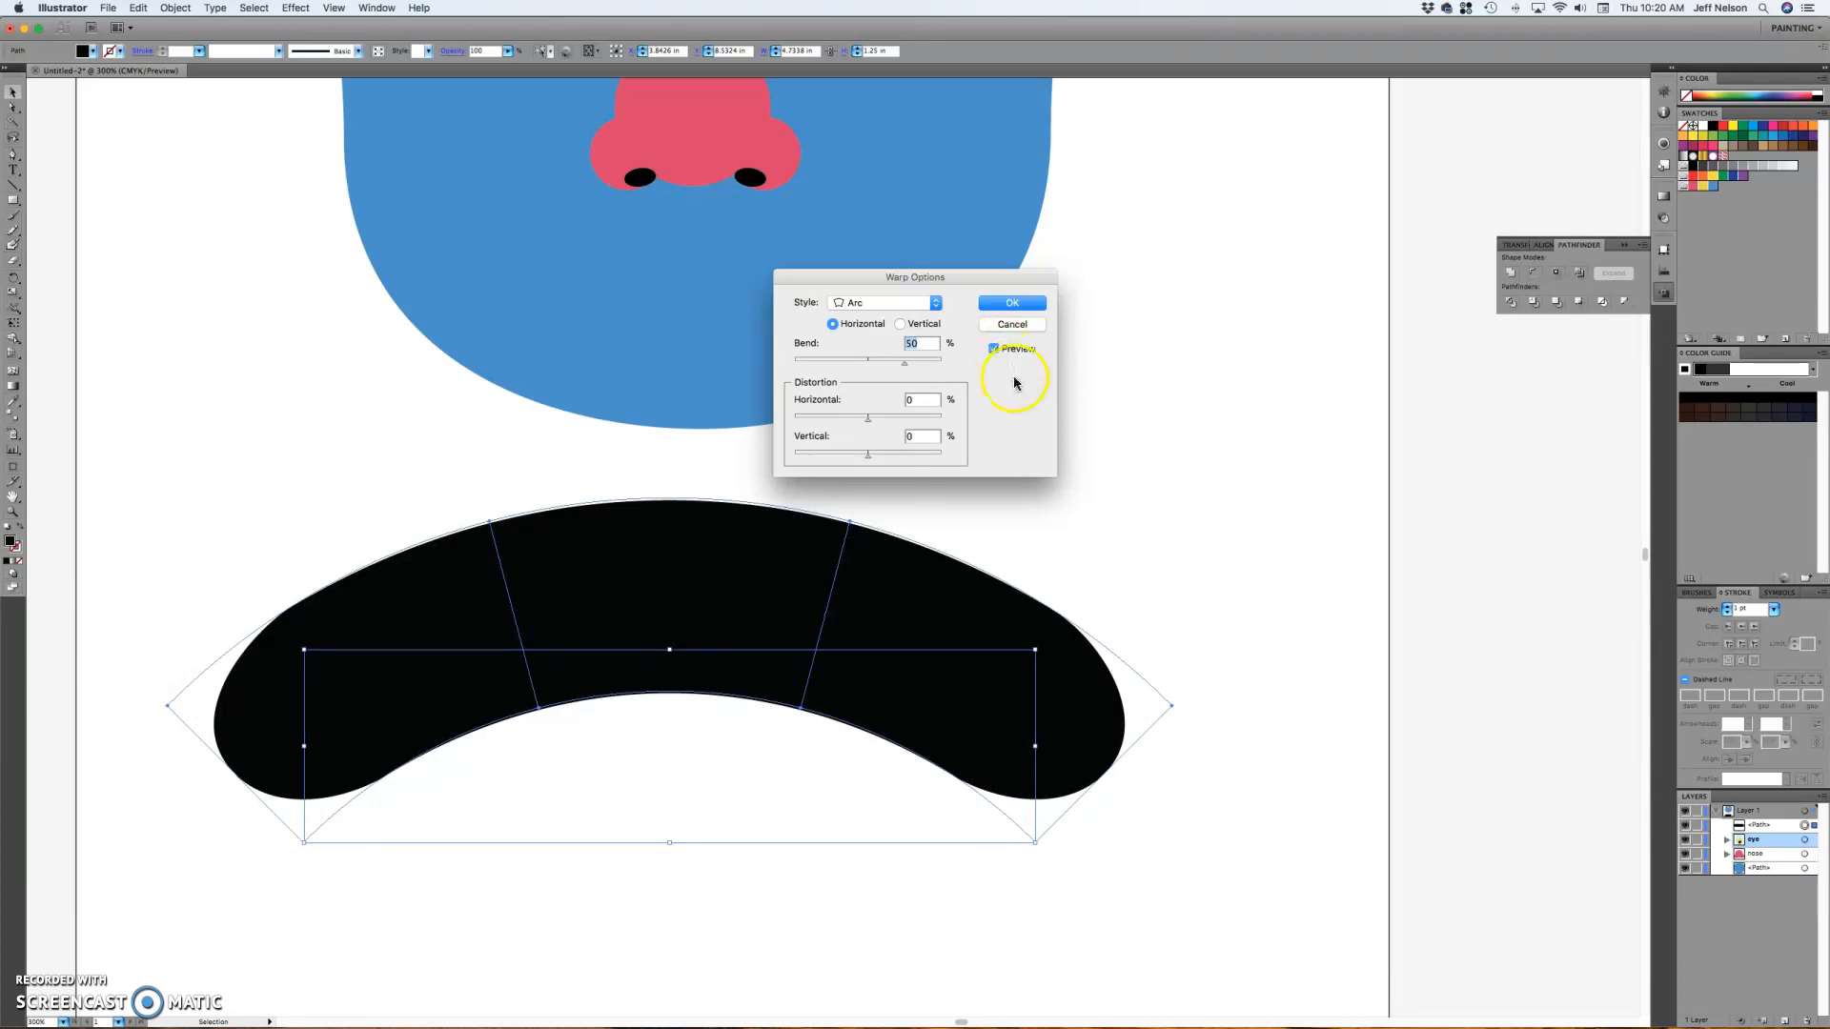
- Try the Bulge and Flag warp styles on the black shape and settle on the Fish style
left_click(851, 305)
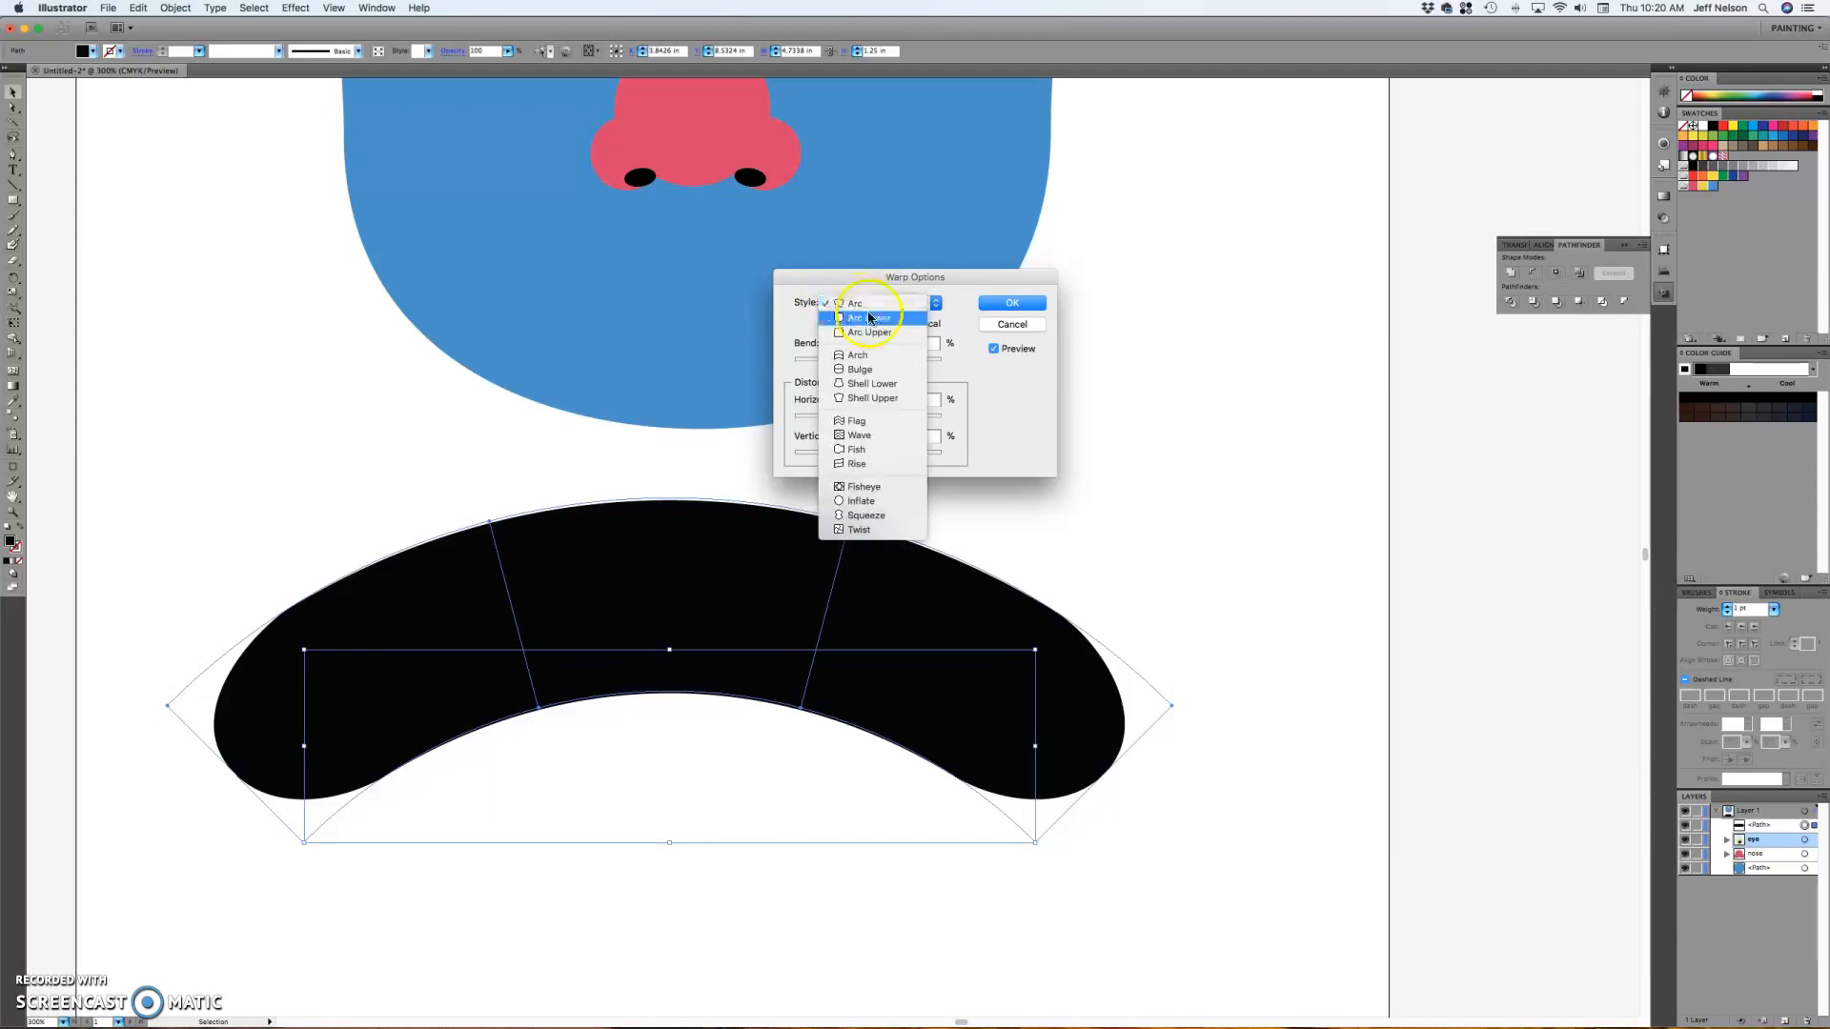
left_click(894, 372)
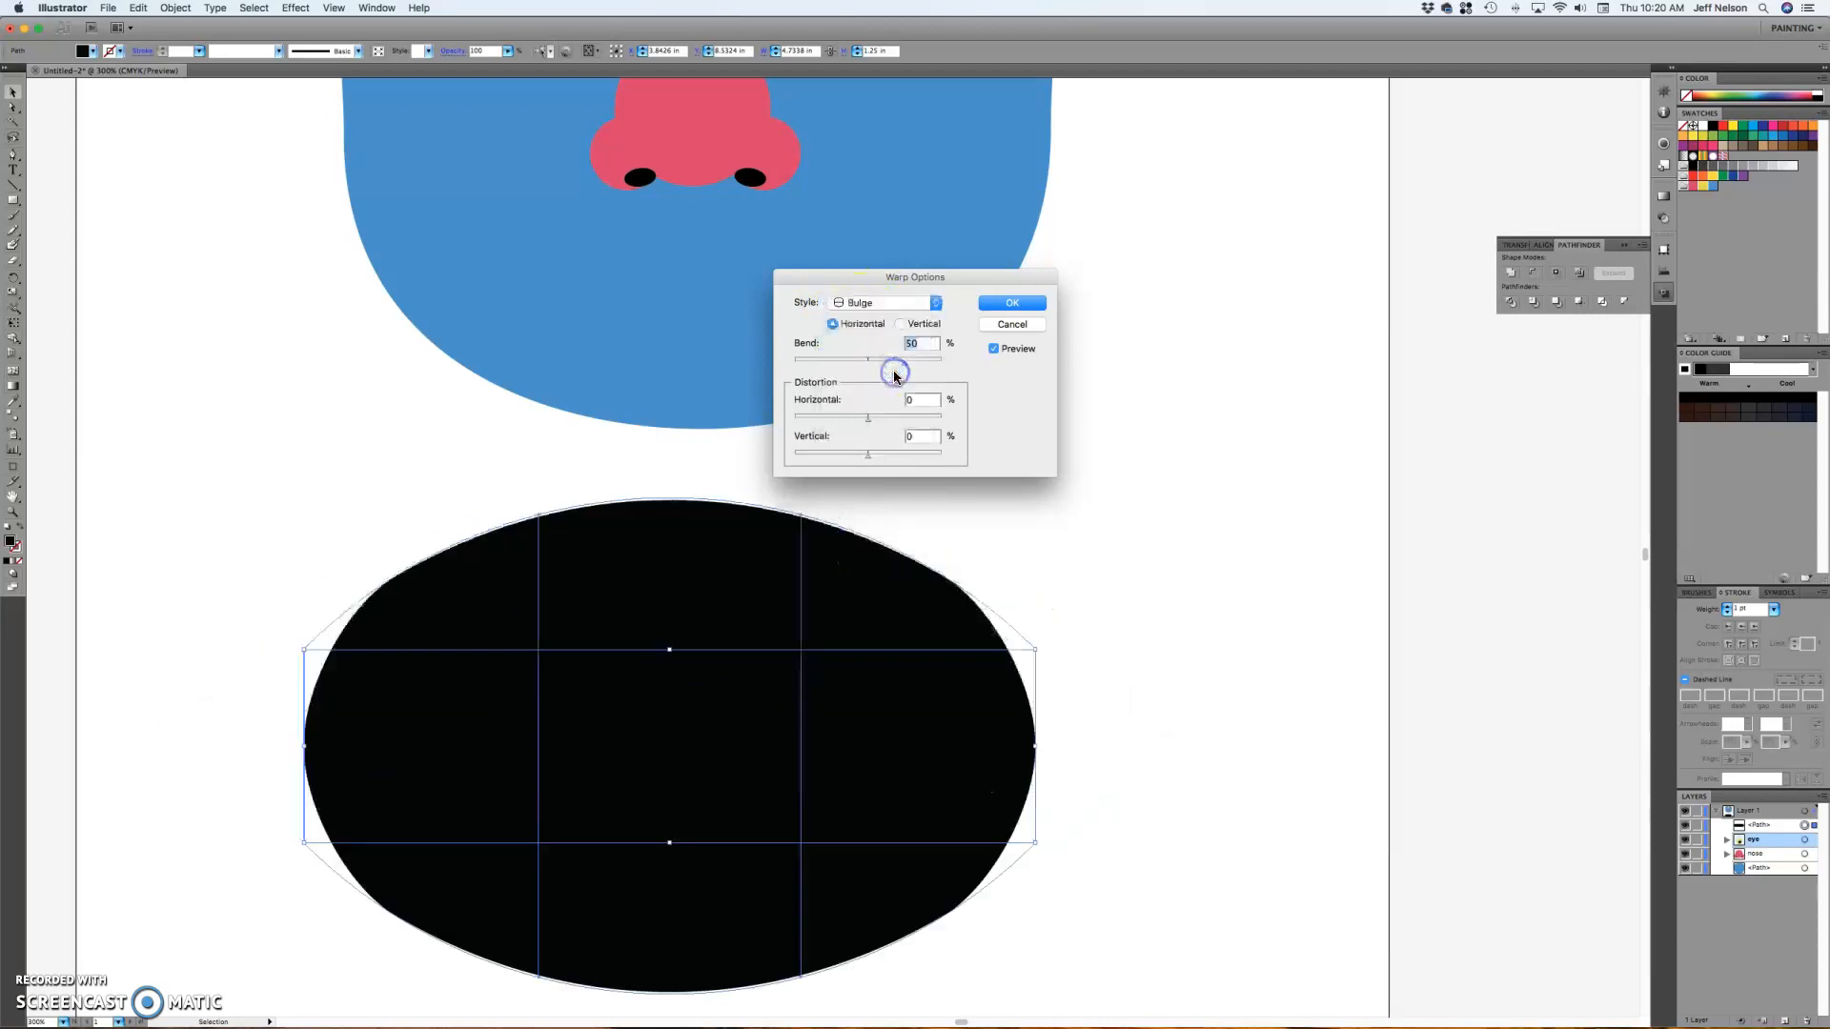
left_click(934, 302)
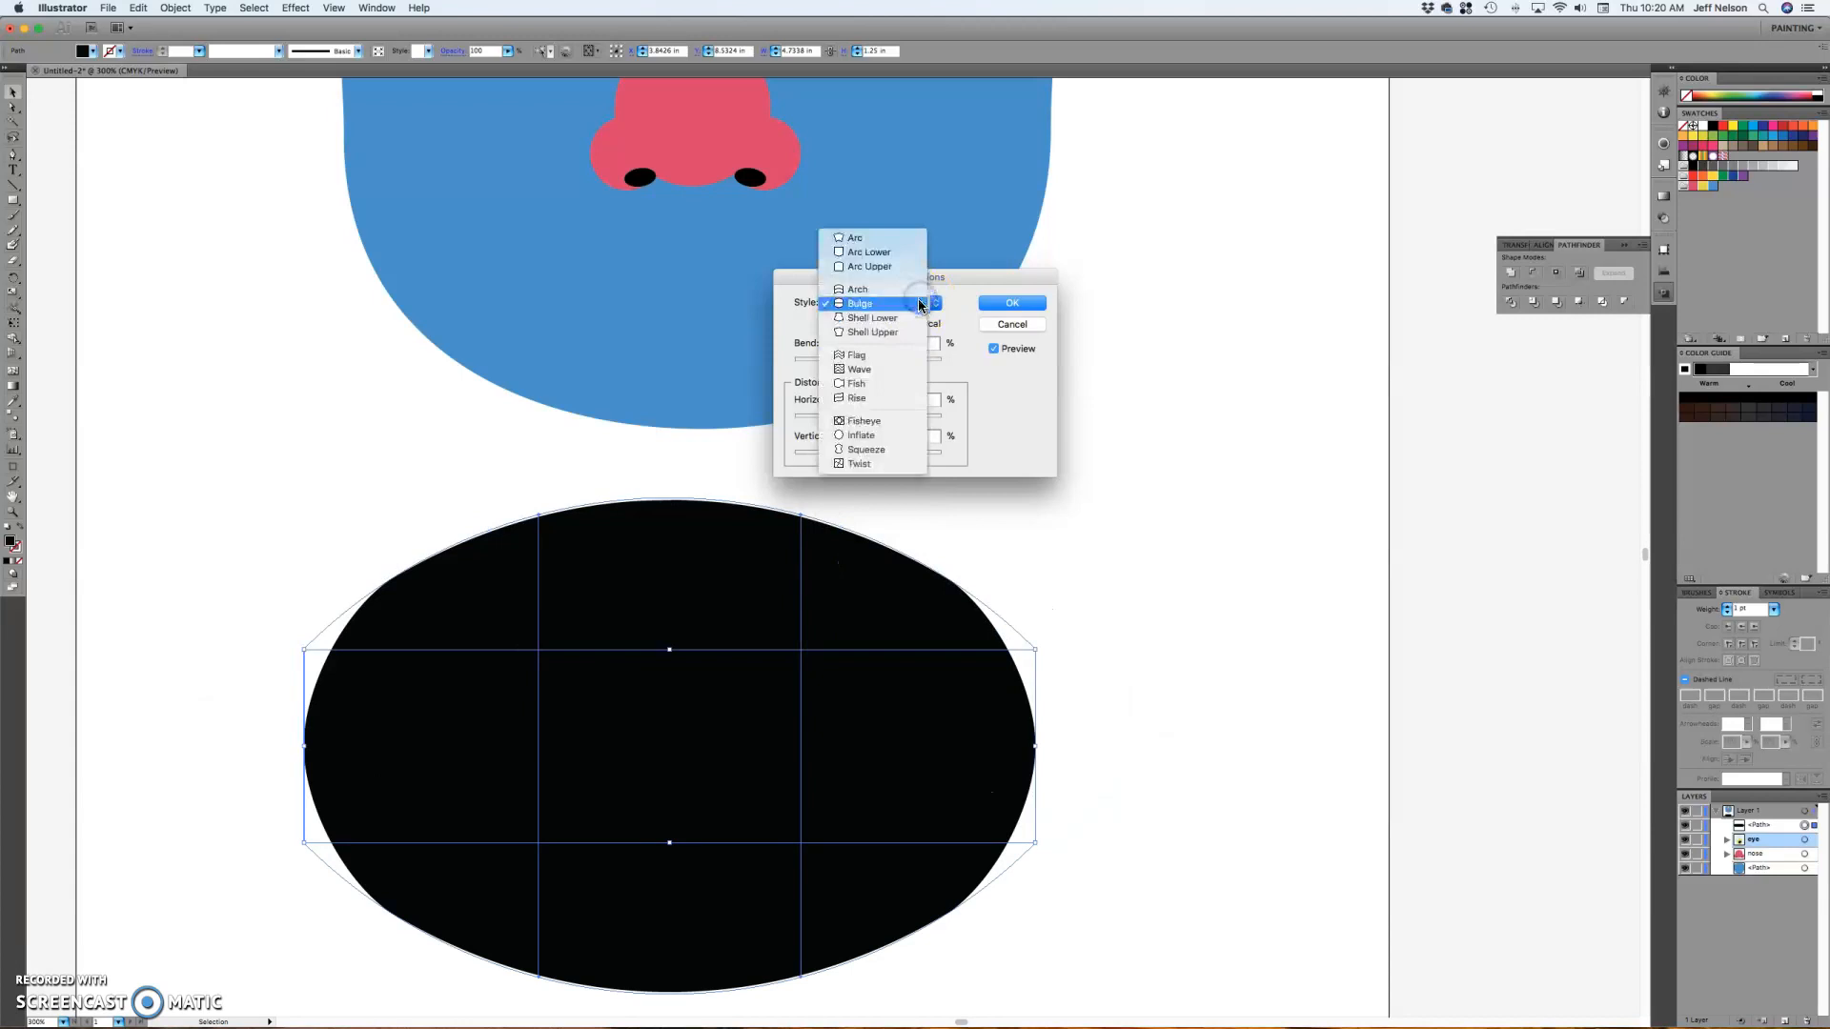
left_click(898, 355)
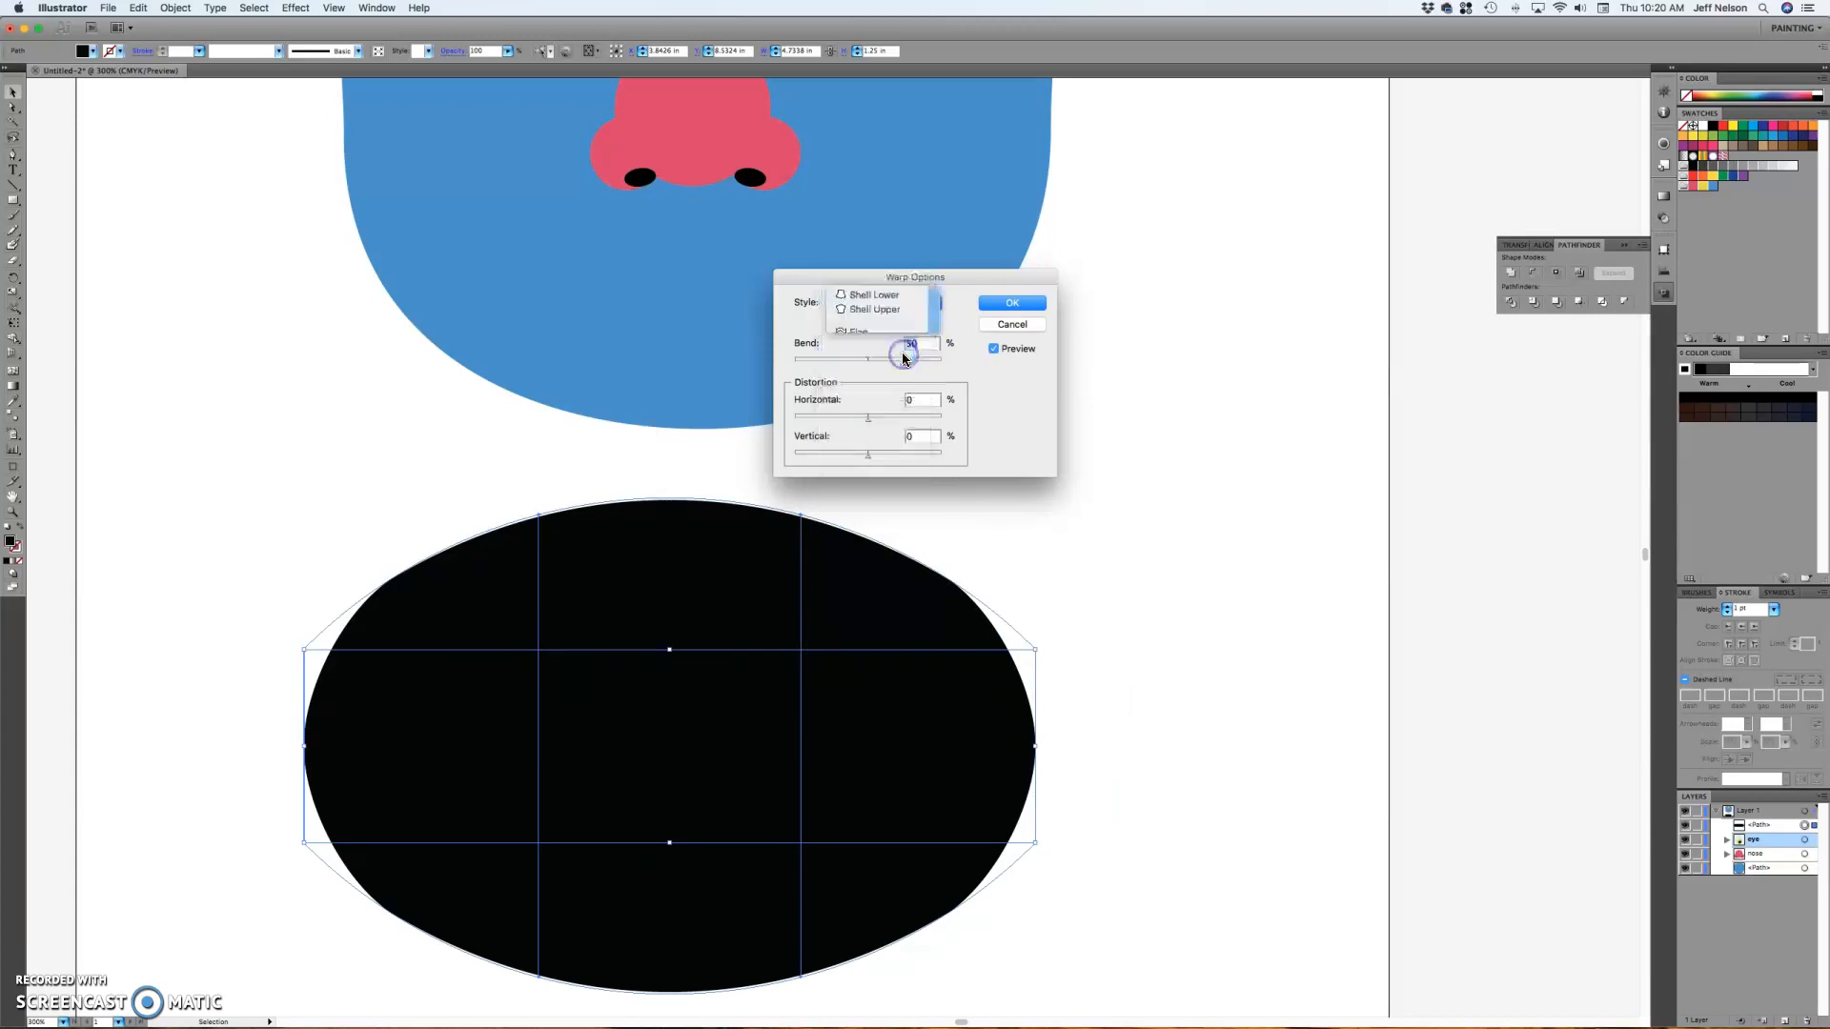
left_click(901, 303)
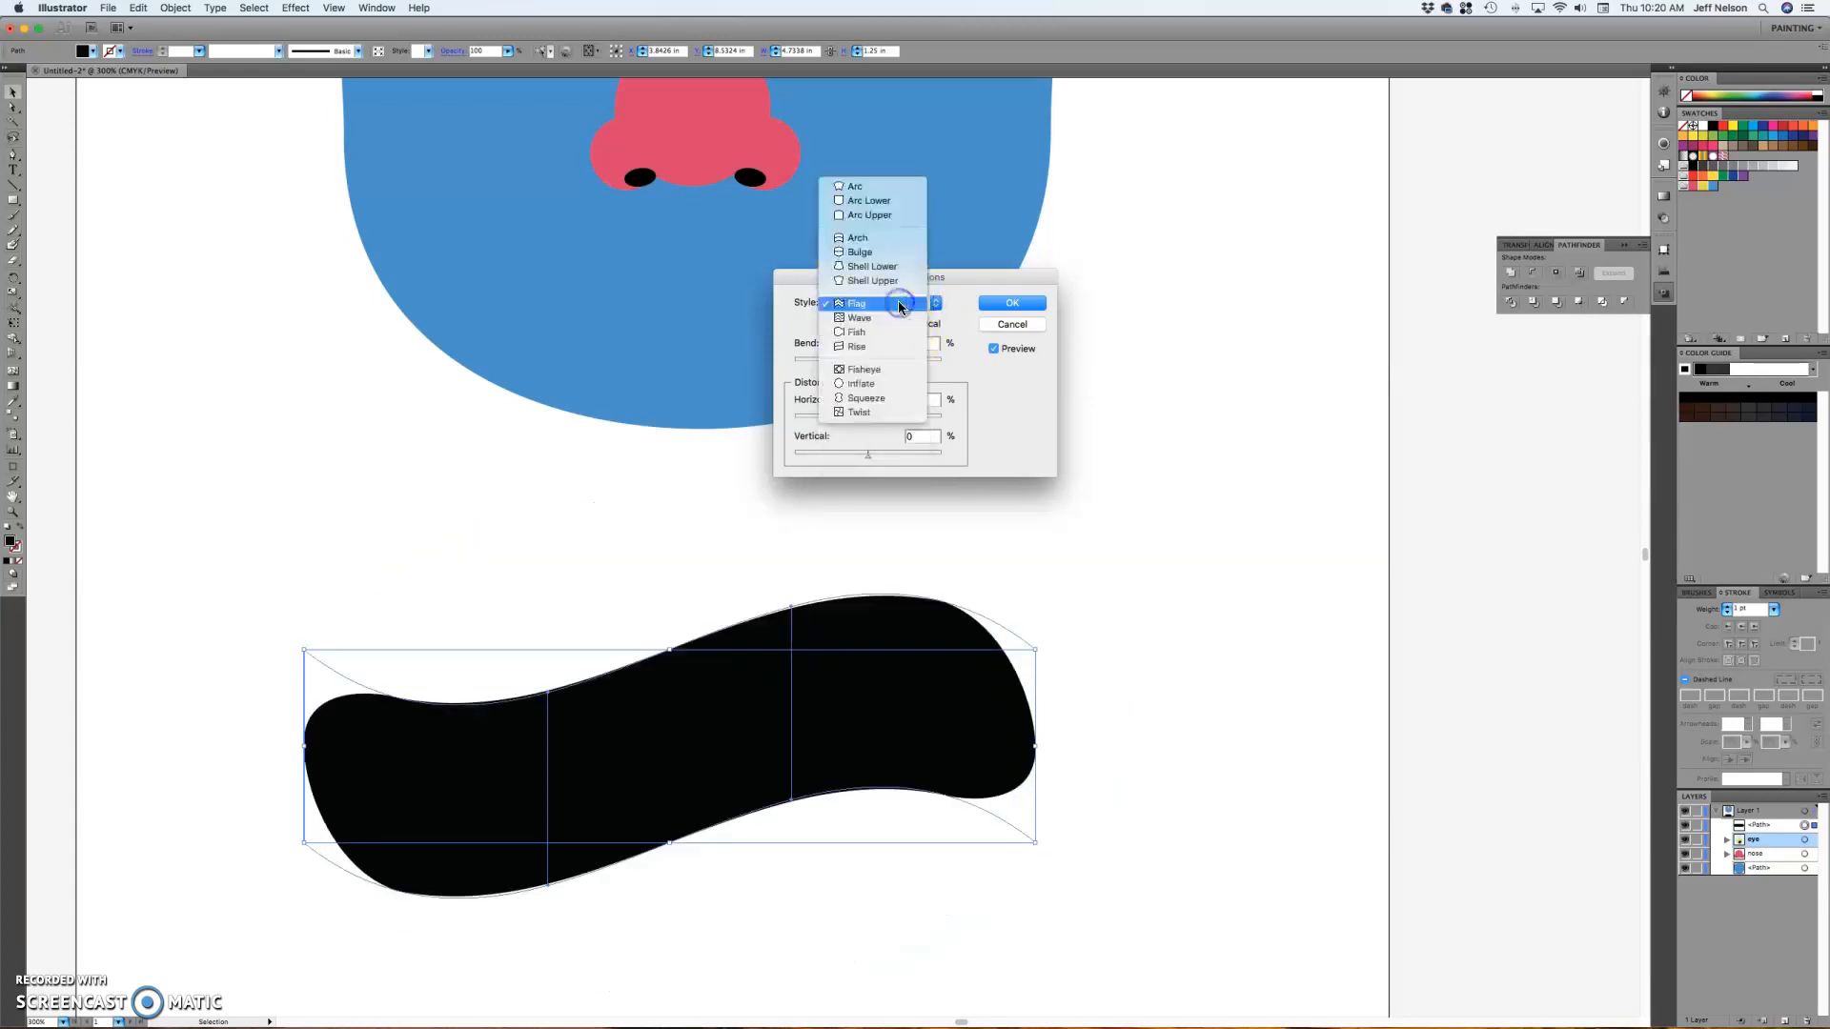
left_click(893, 334)
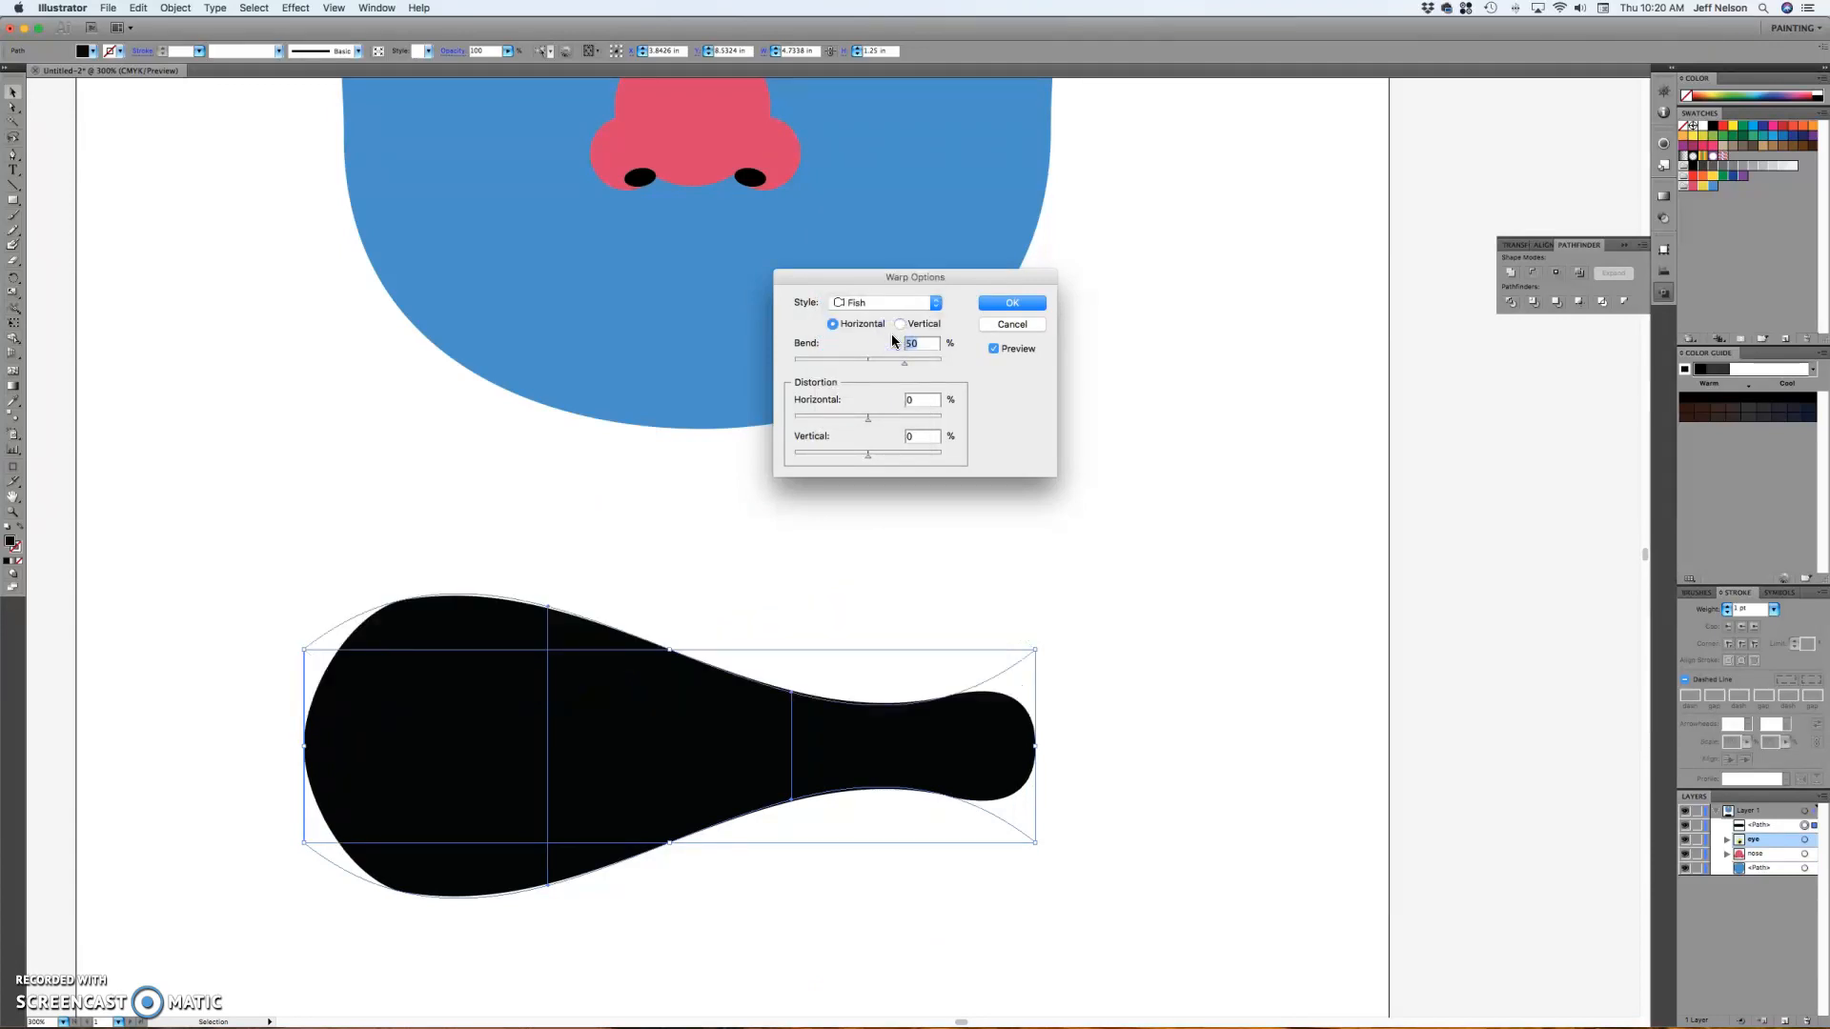
- Try different Bend strengths for the Fish warp, ending at 42%
left_click(931, 346)
left_click_drag(903, 365, 862, 367)
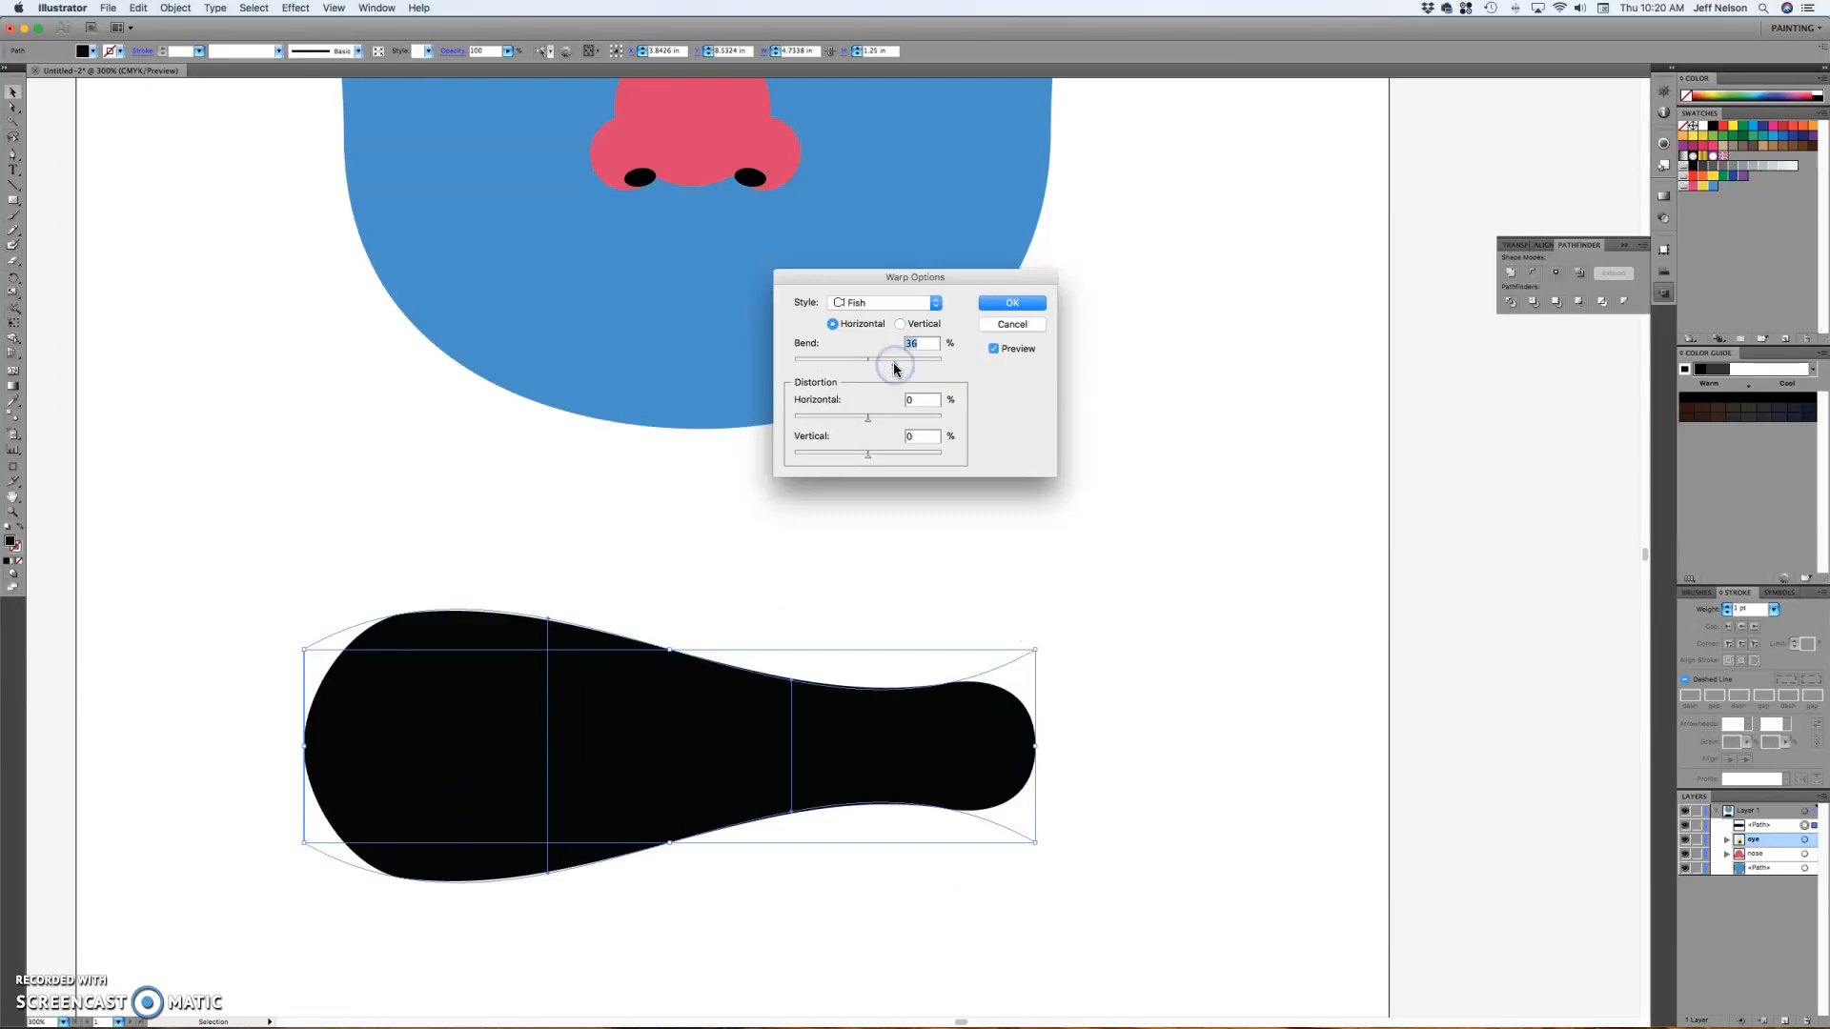
mouse_move(874, 367)
left_mouse_down()
mouse_move(820, 354)
mouse_move(898, 364)
left_mouse_up()
- Try the vertical warp direction and a 60% horizontal distortion, returning each to horizontal and 0%
left_click(902, 325)
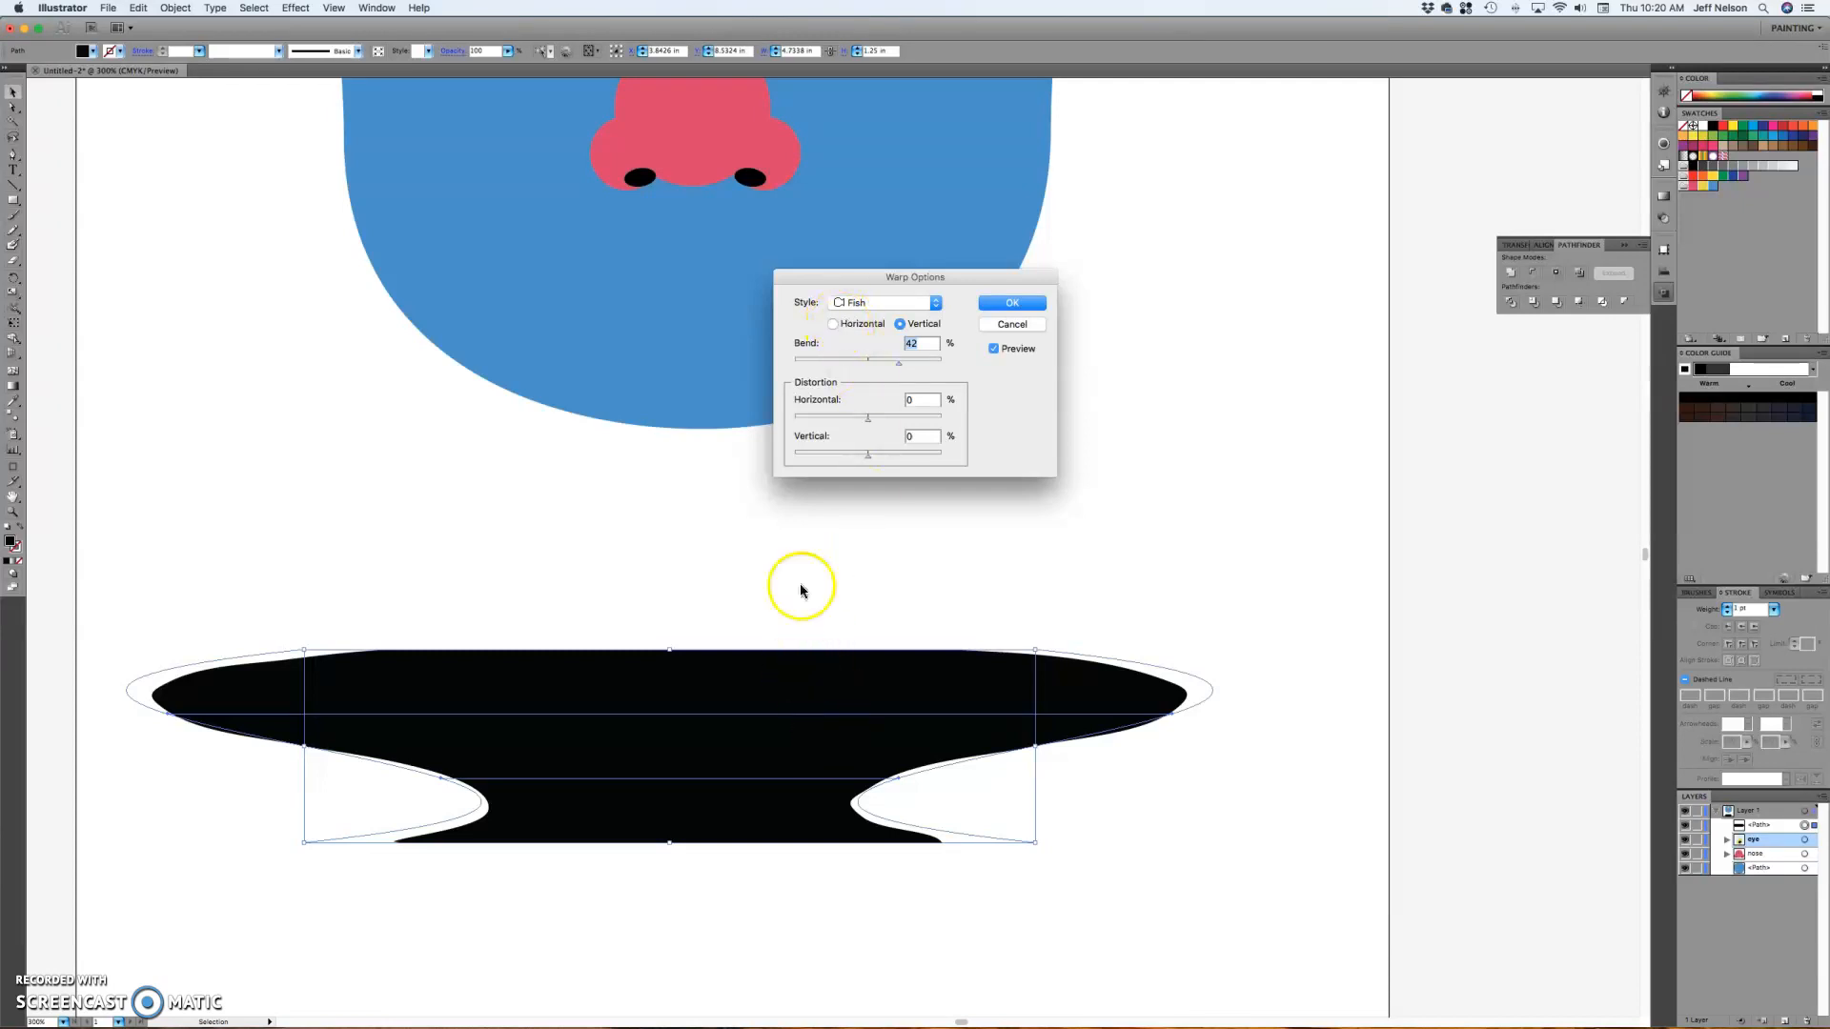
left_click(844, 324)
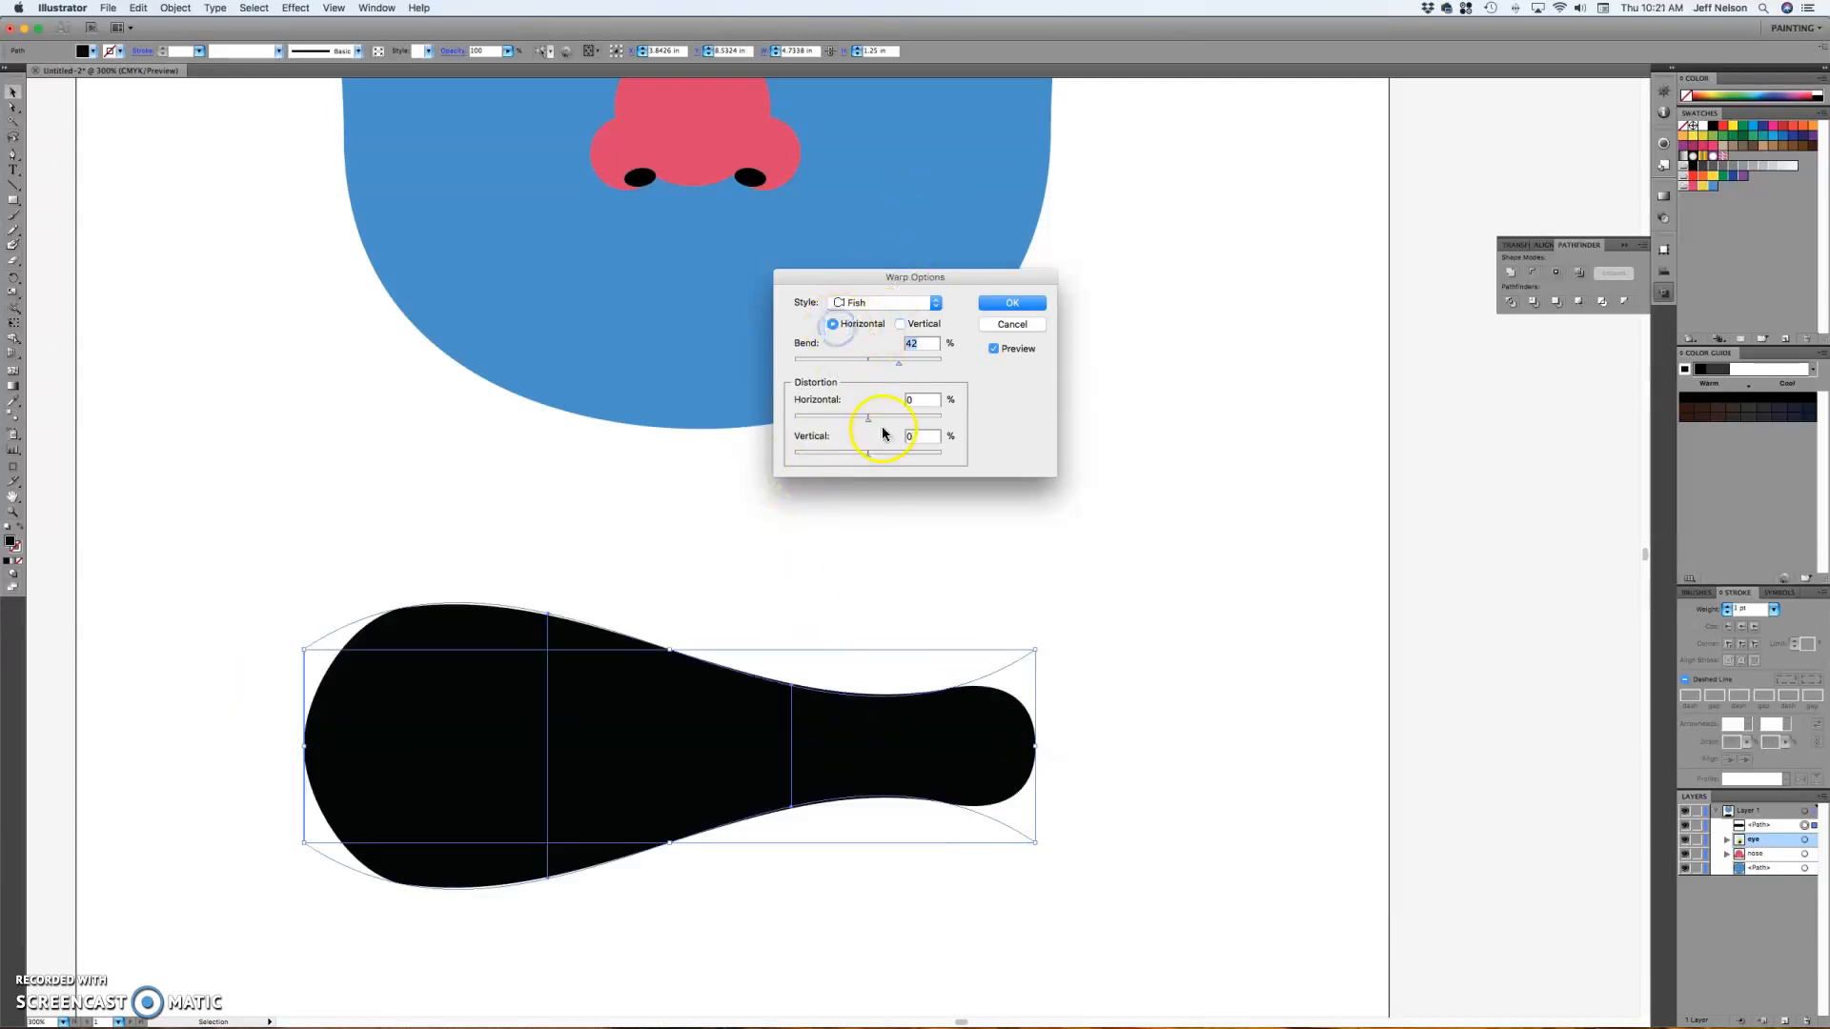
left_click_drag(870, 425, 911, 427)
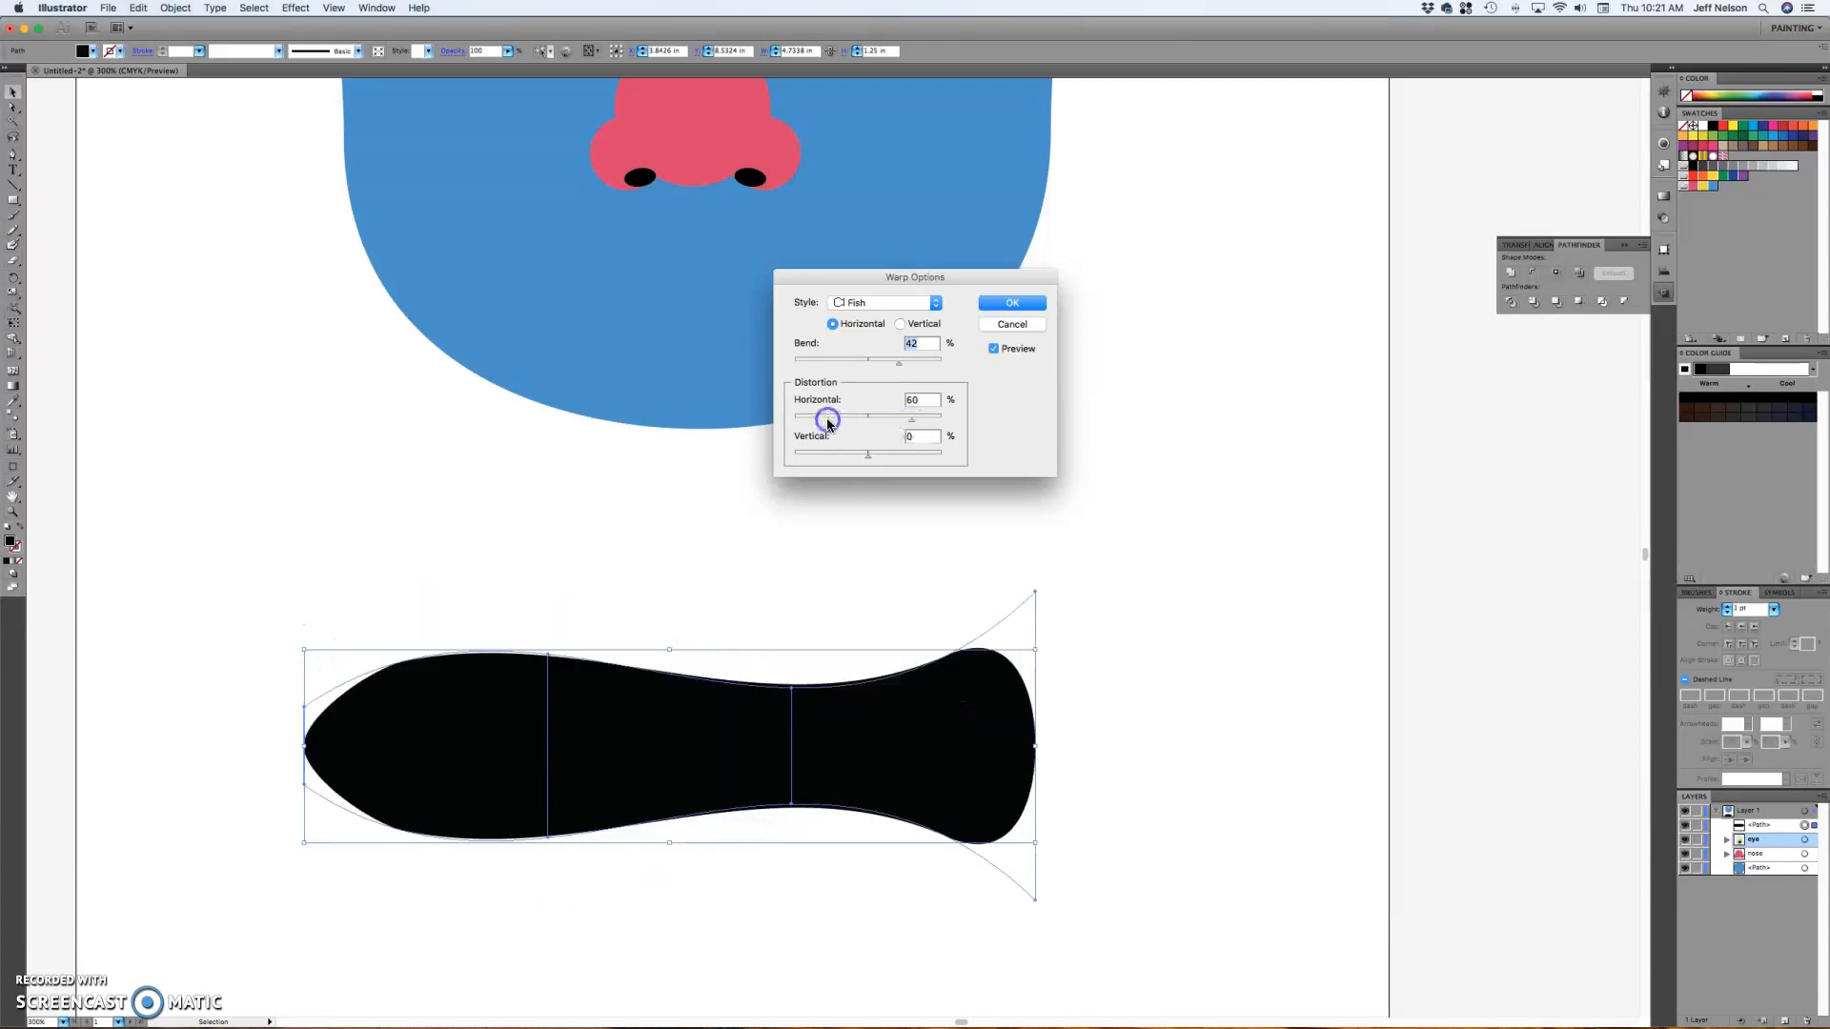
left_click_drag(912, 425, 868, 425)
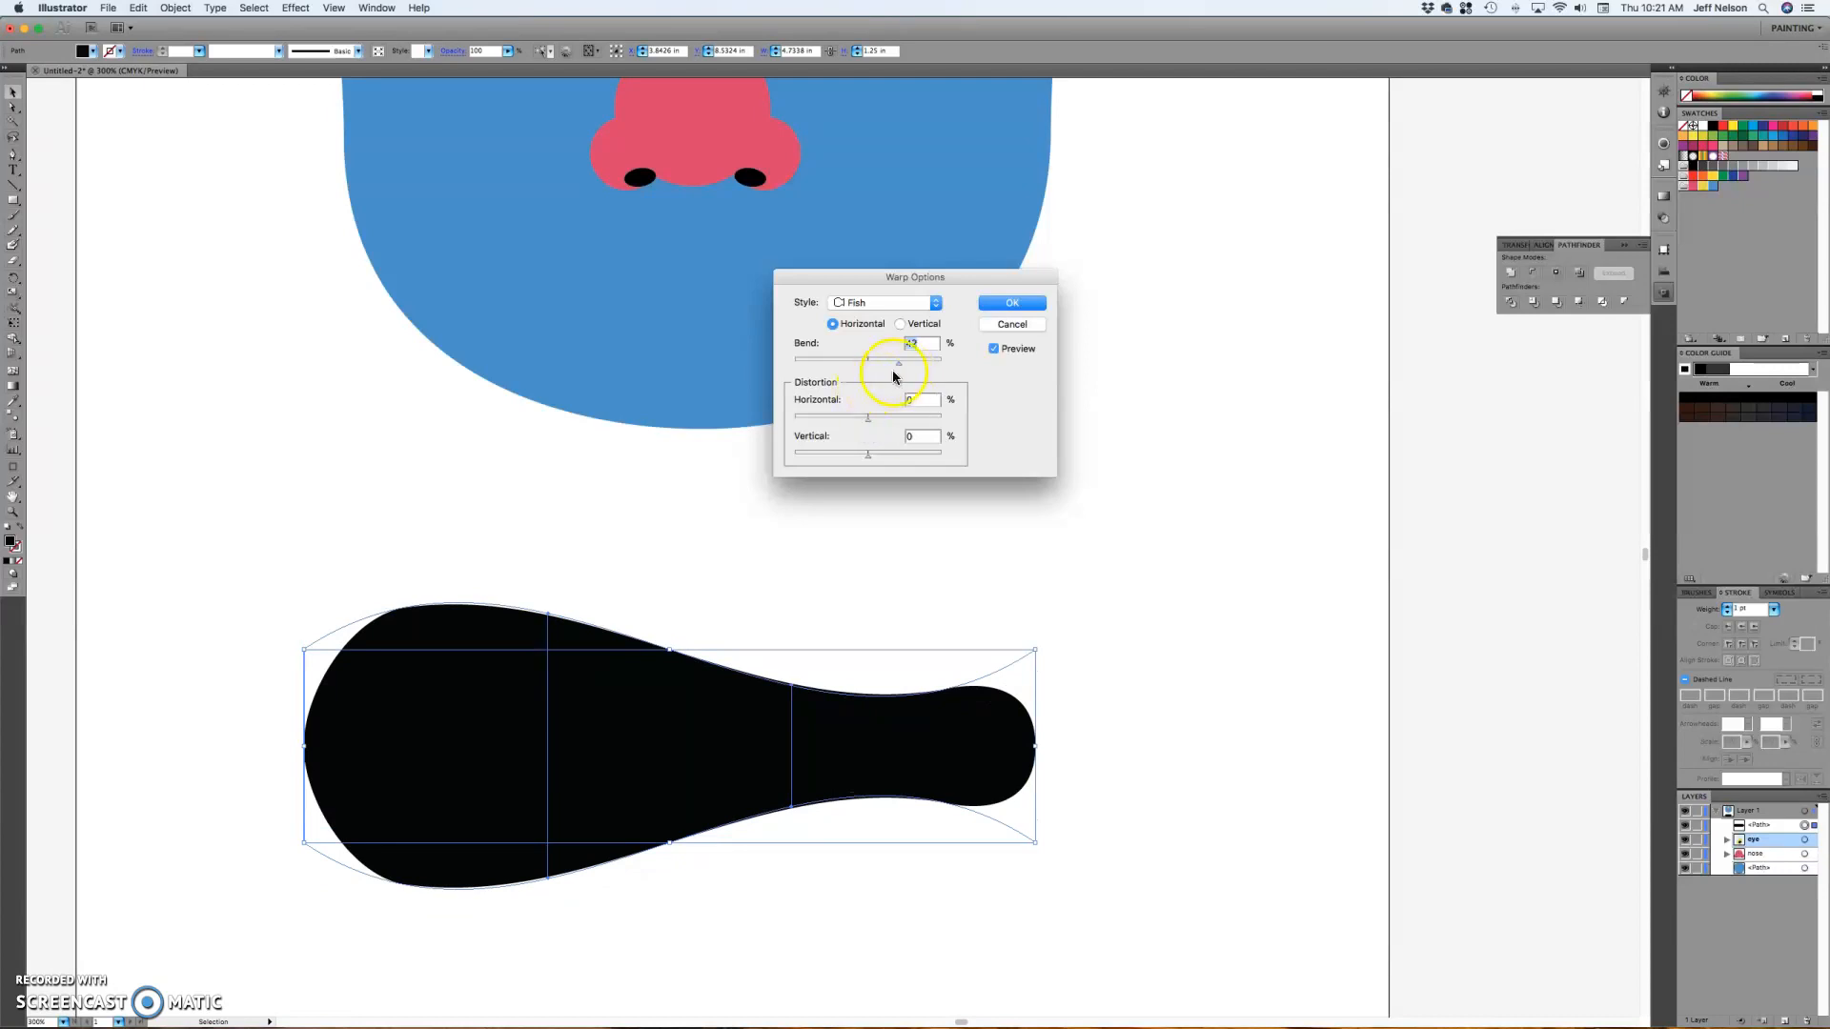
- Apply the horizontal Fish warp with a 41% bend and expand the envelope into a regular shape
left_click_drag(898, 362, 898, 370)
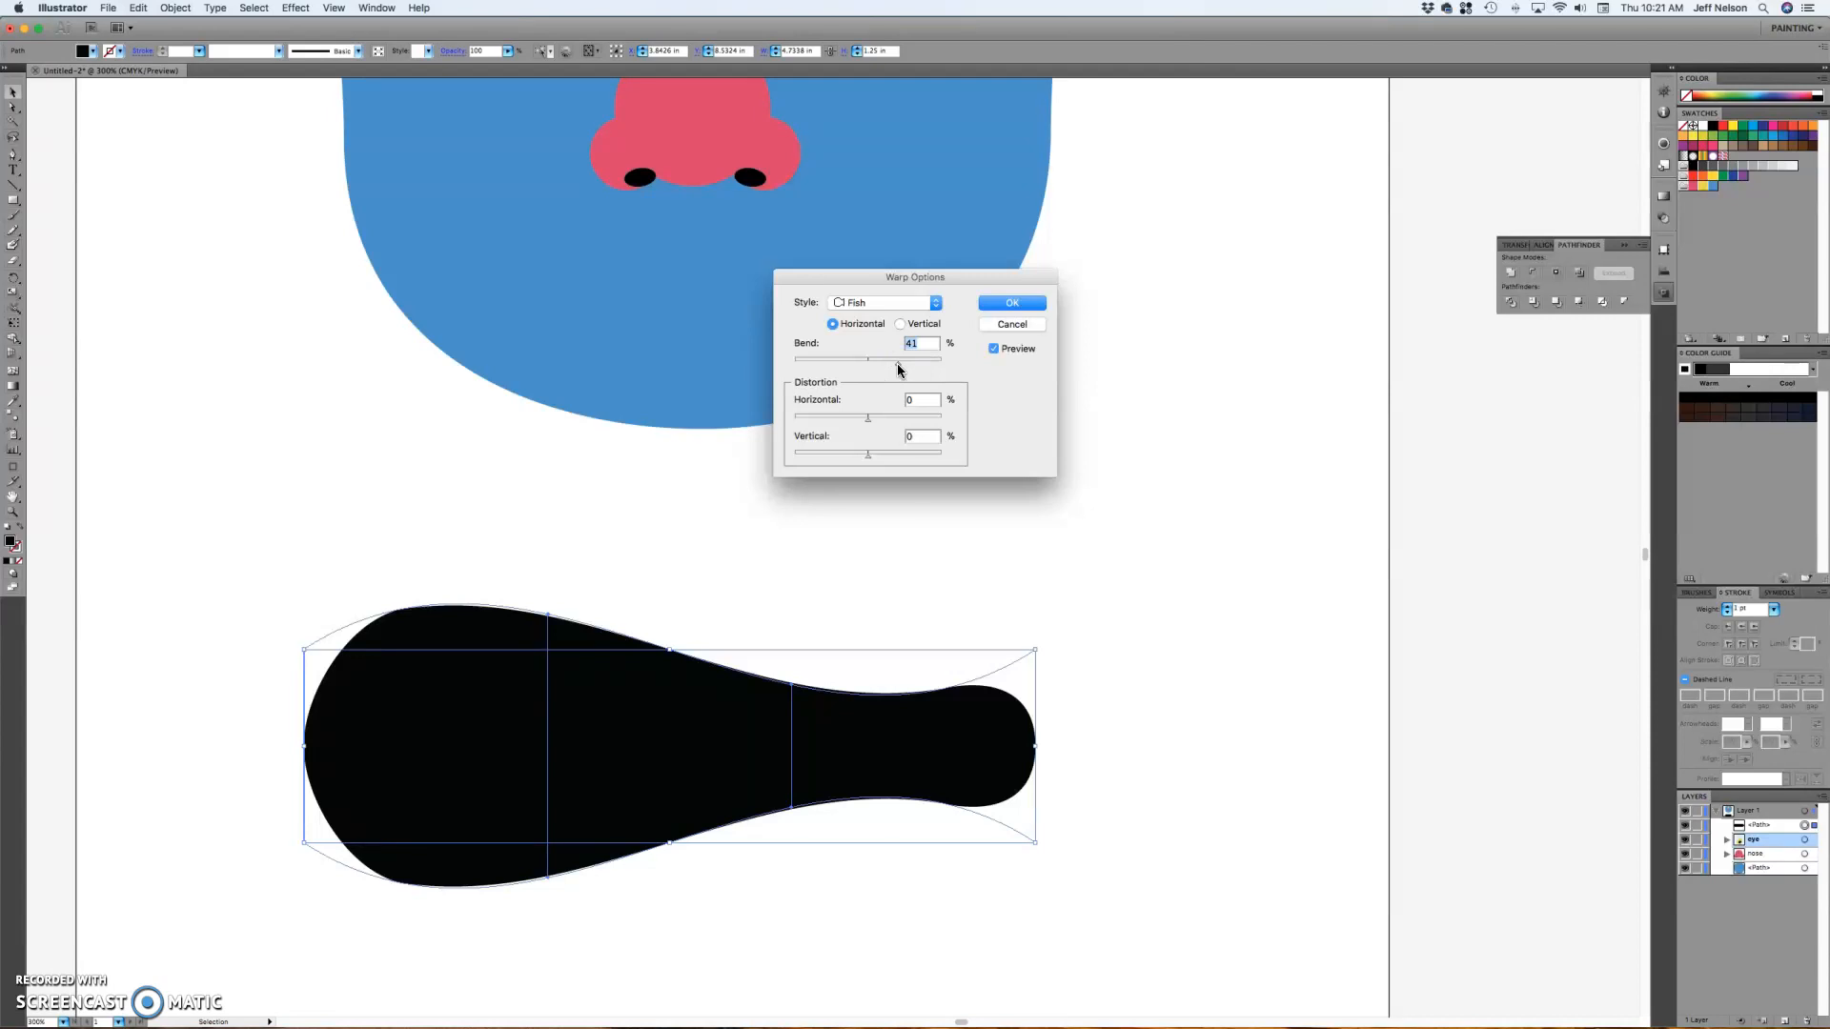
left_click(1019, 305)
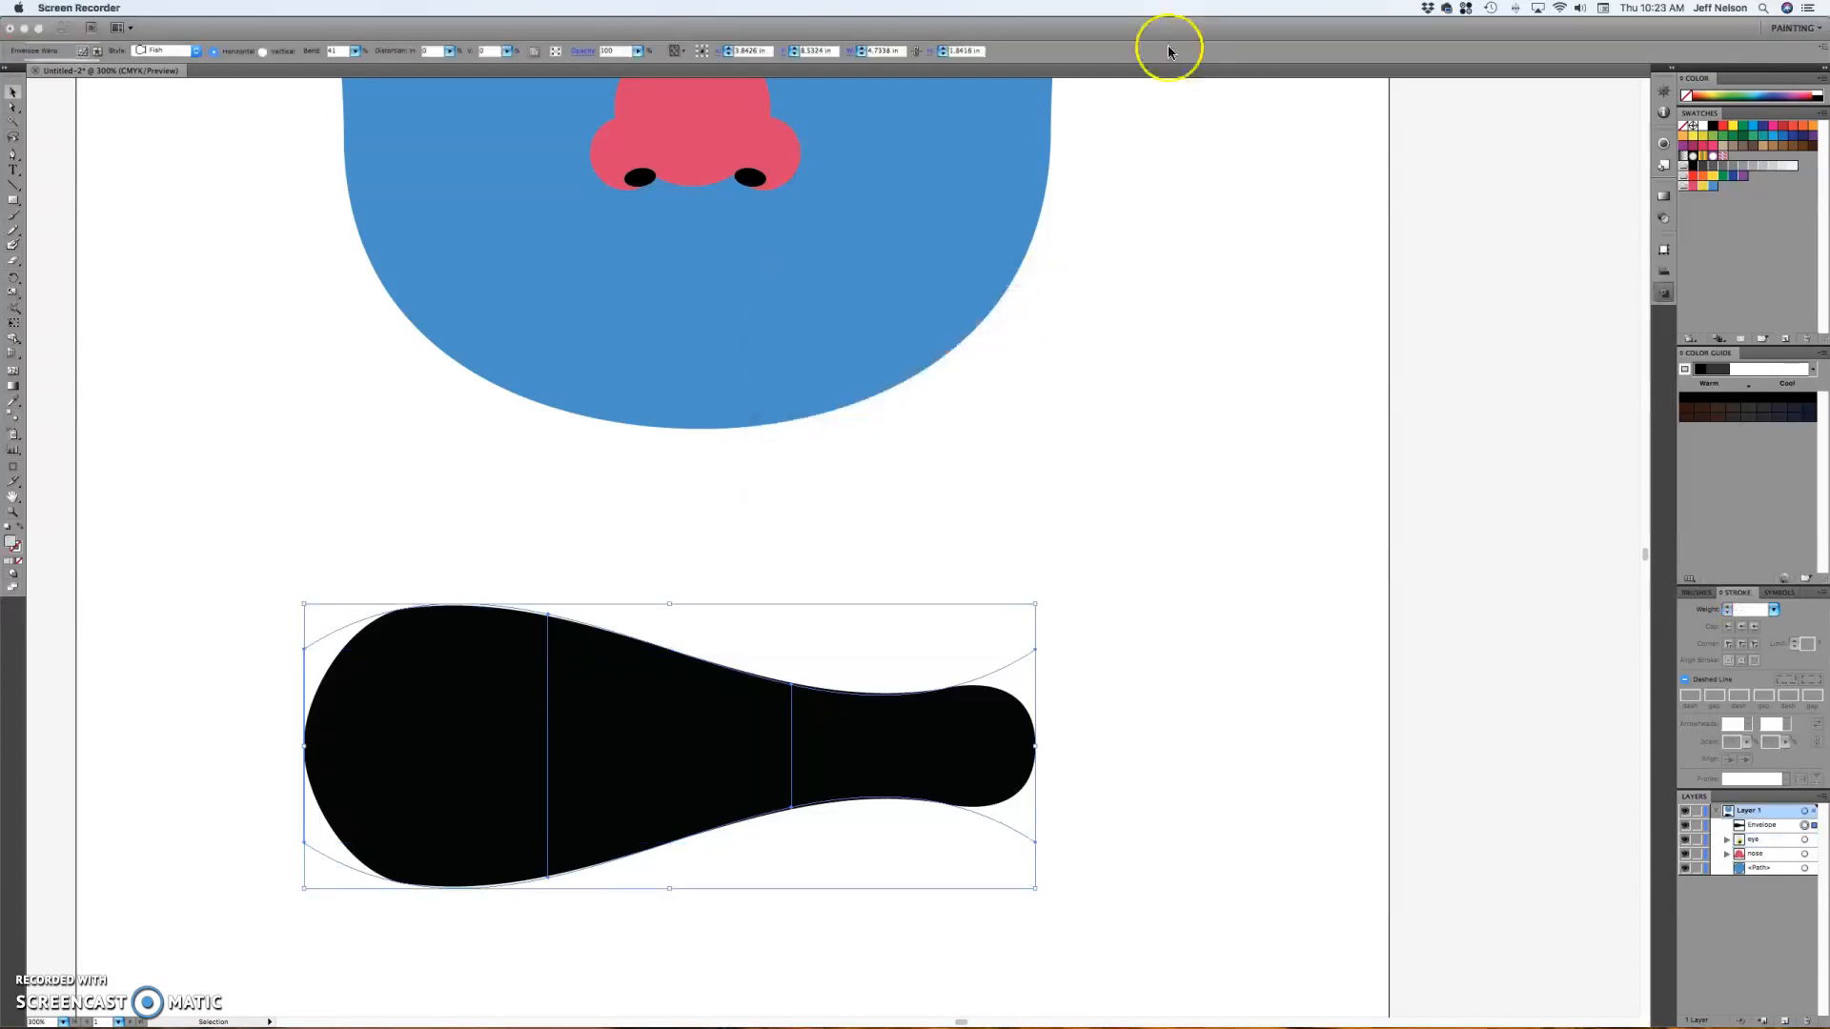
left_click(251, 36)
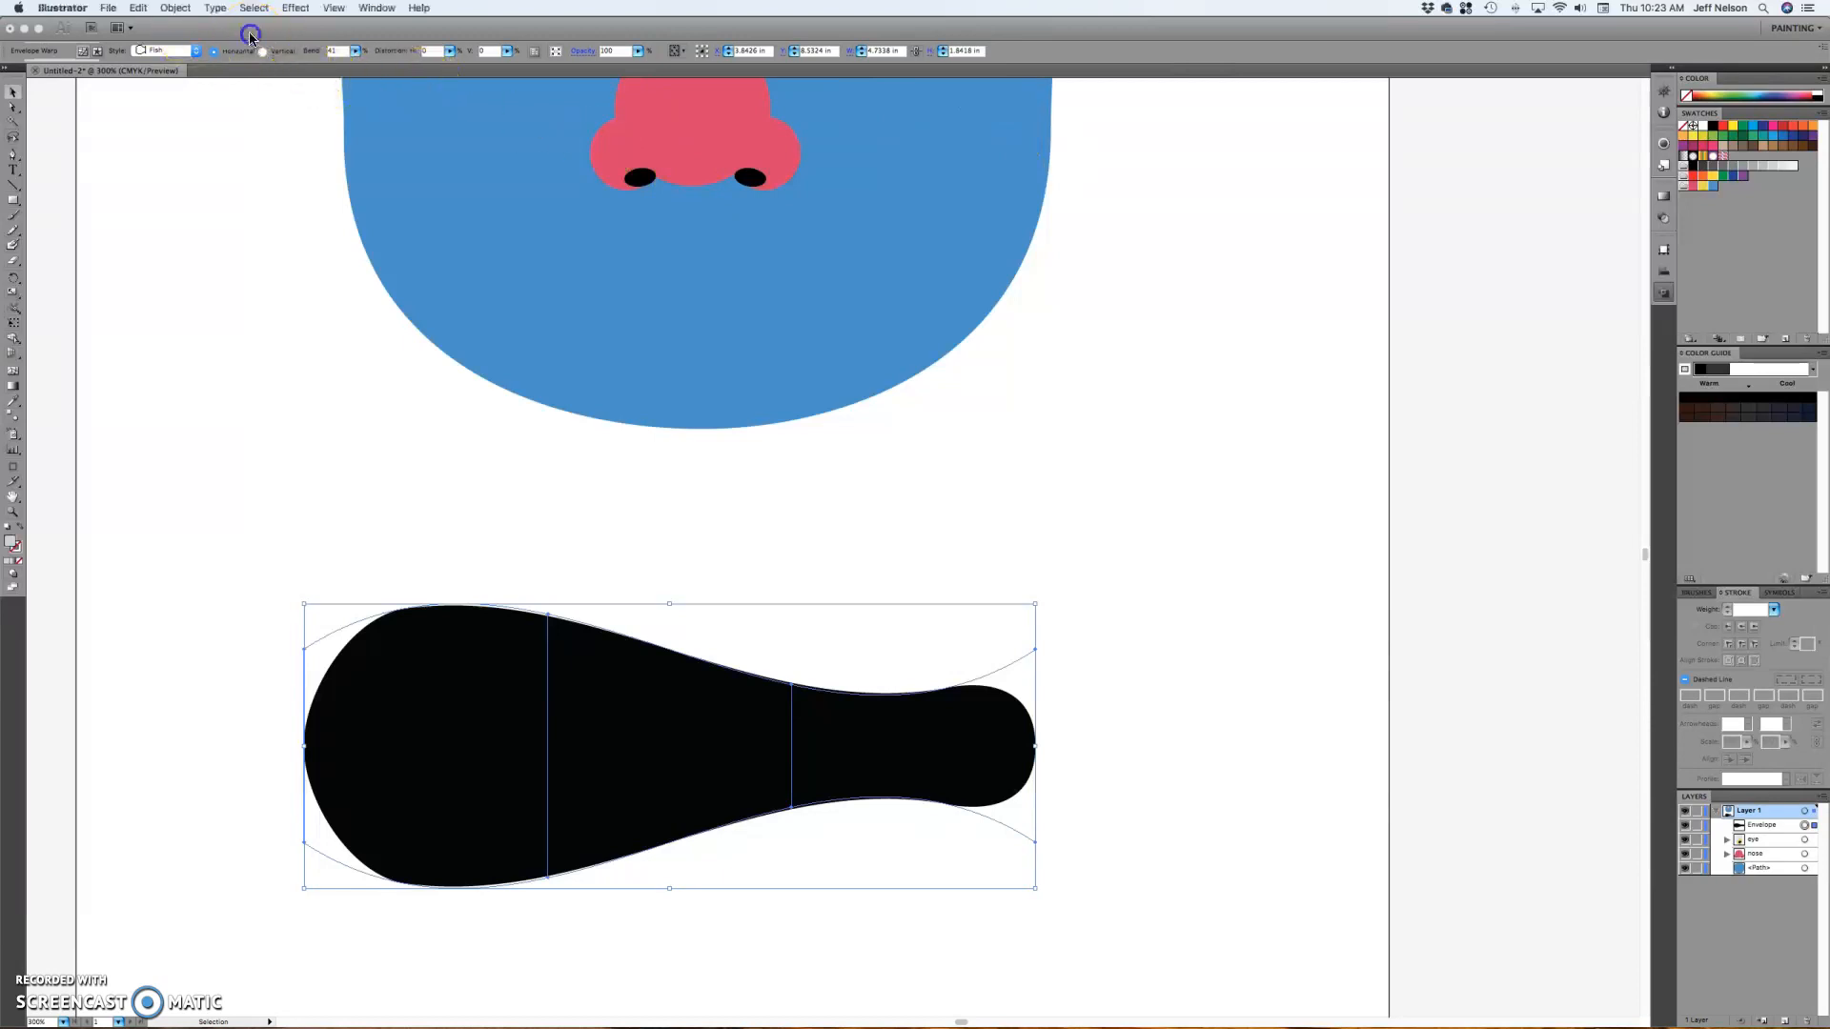
left_click(171, 7)
mouse_move(250, 304)
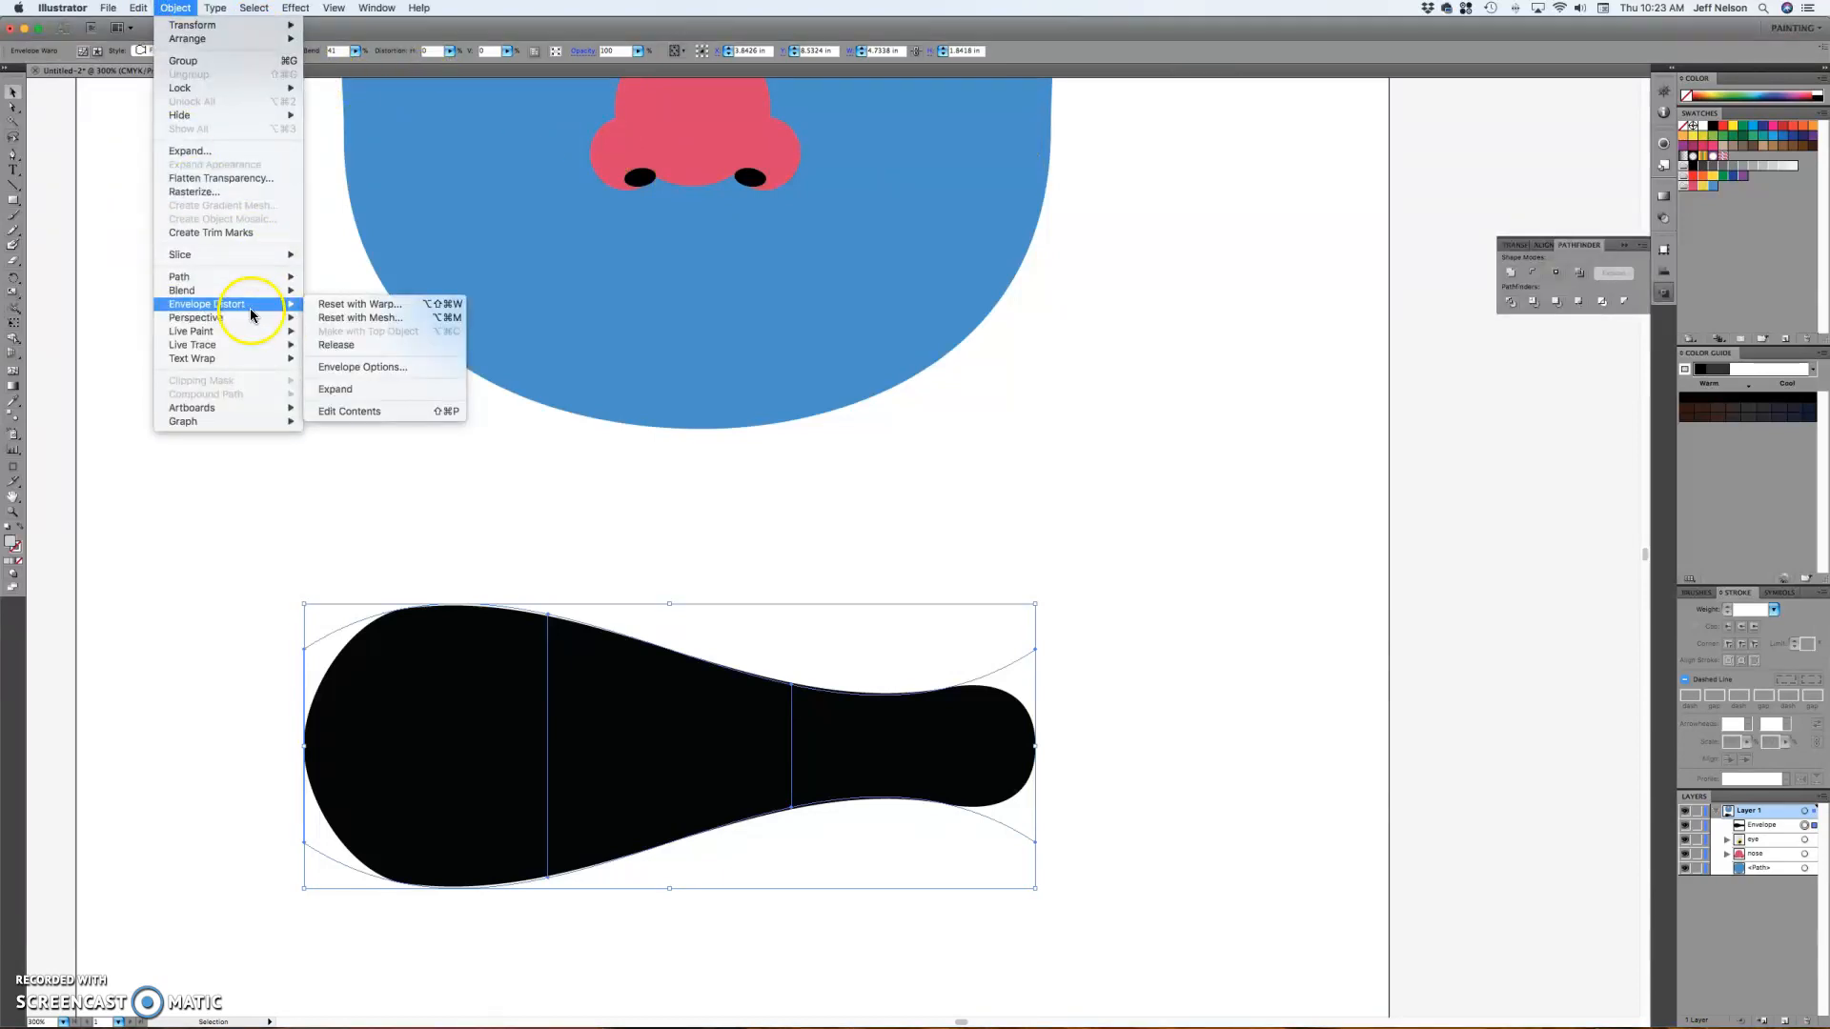
left_click(375, 387)
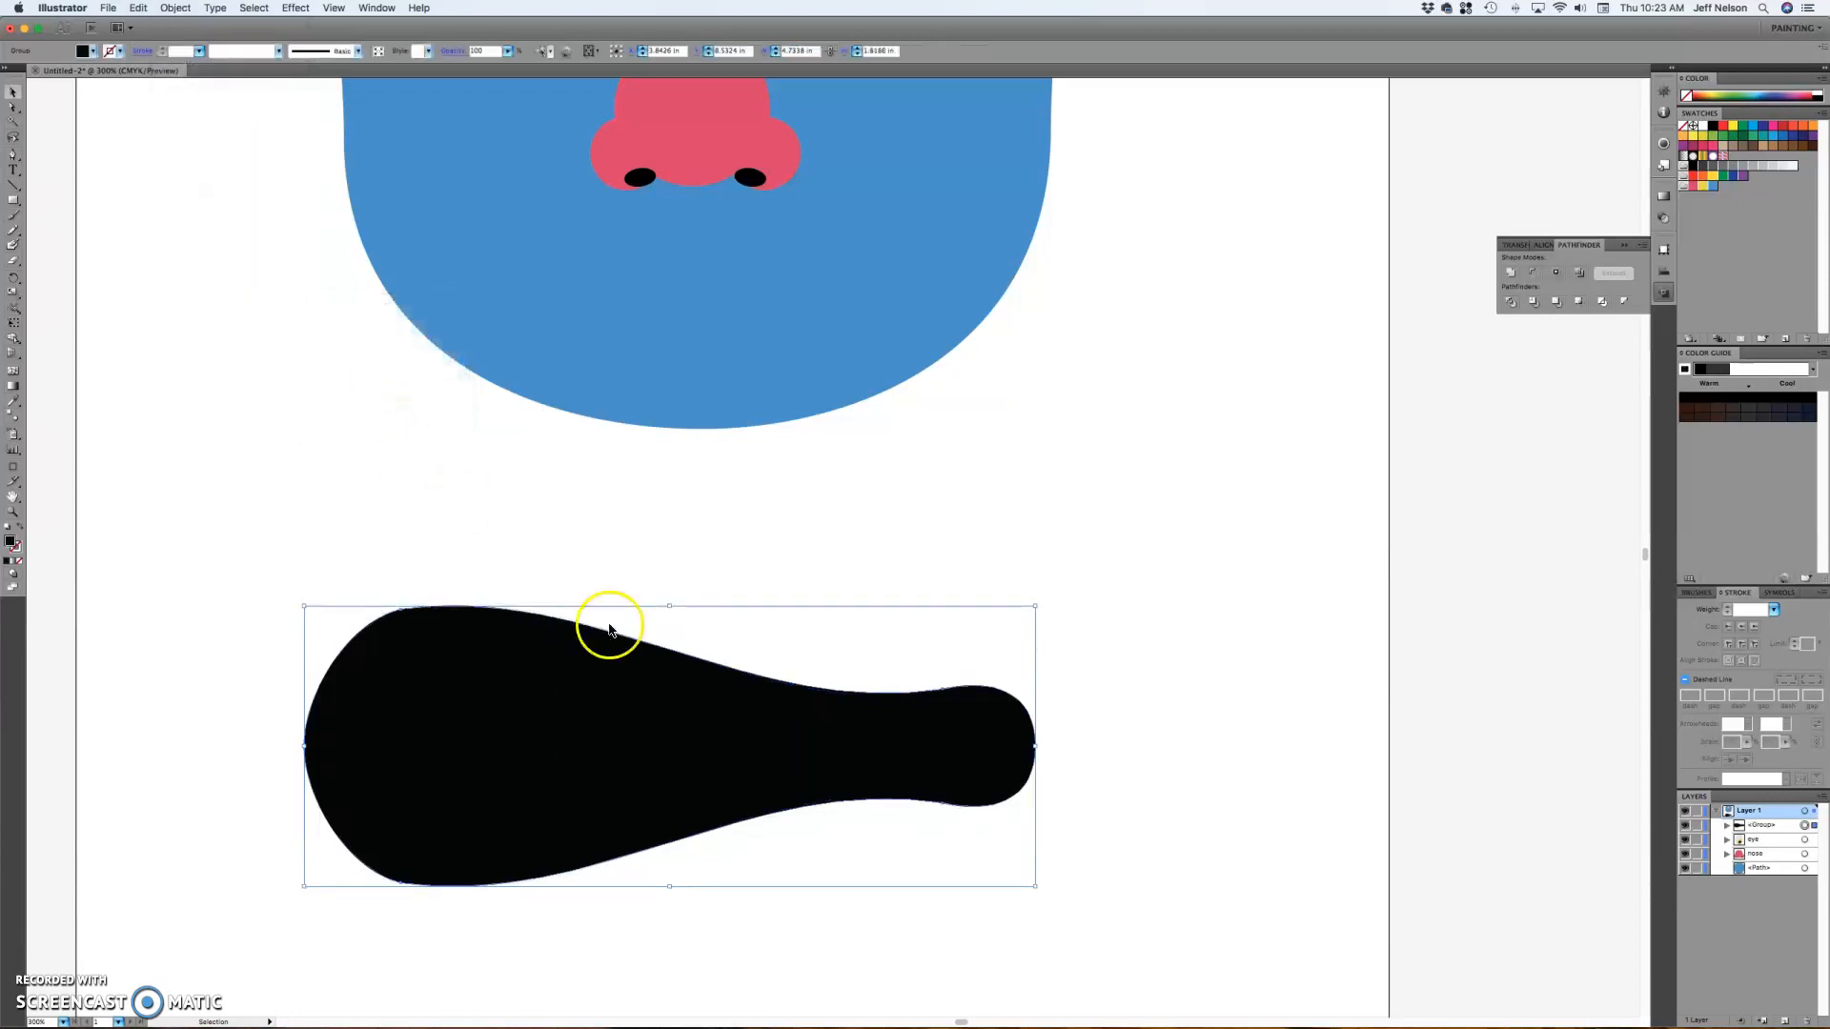
- Scale the black mouth shape down to about 4 in wide against the blue face and place it back below the face
left_click(1235, 676)
left_click(863, 774)
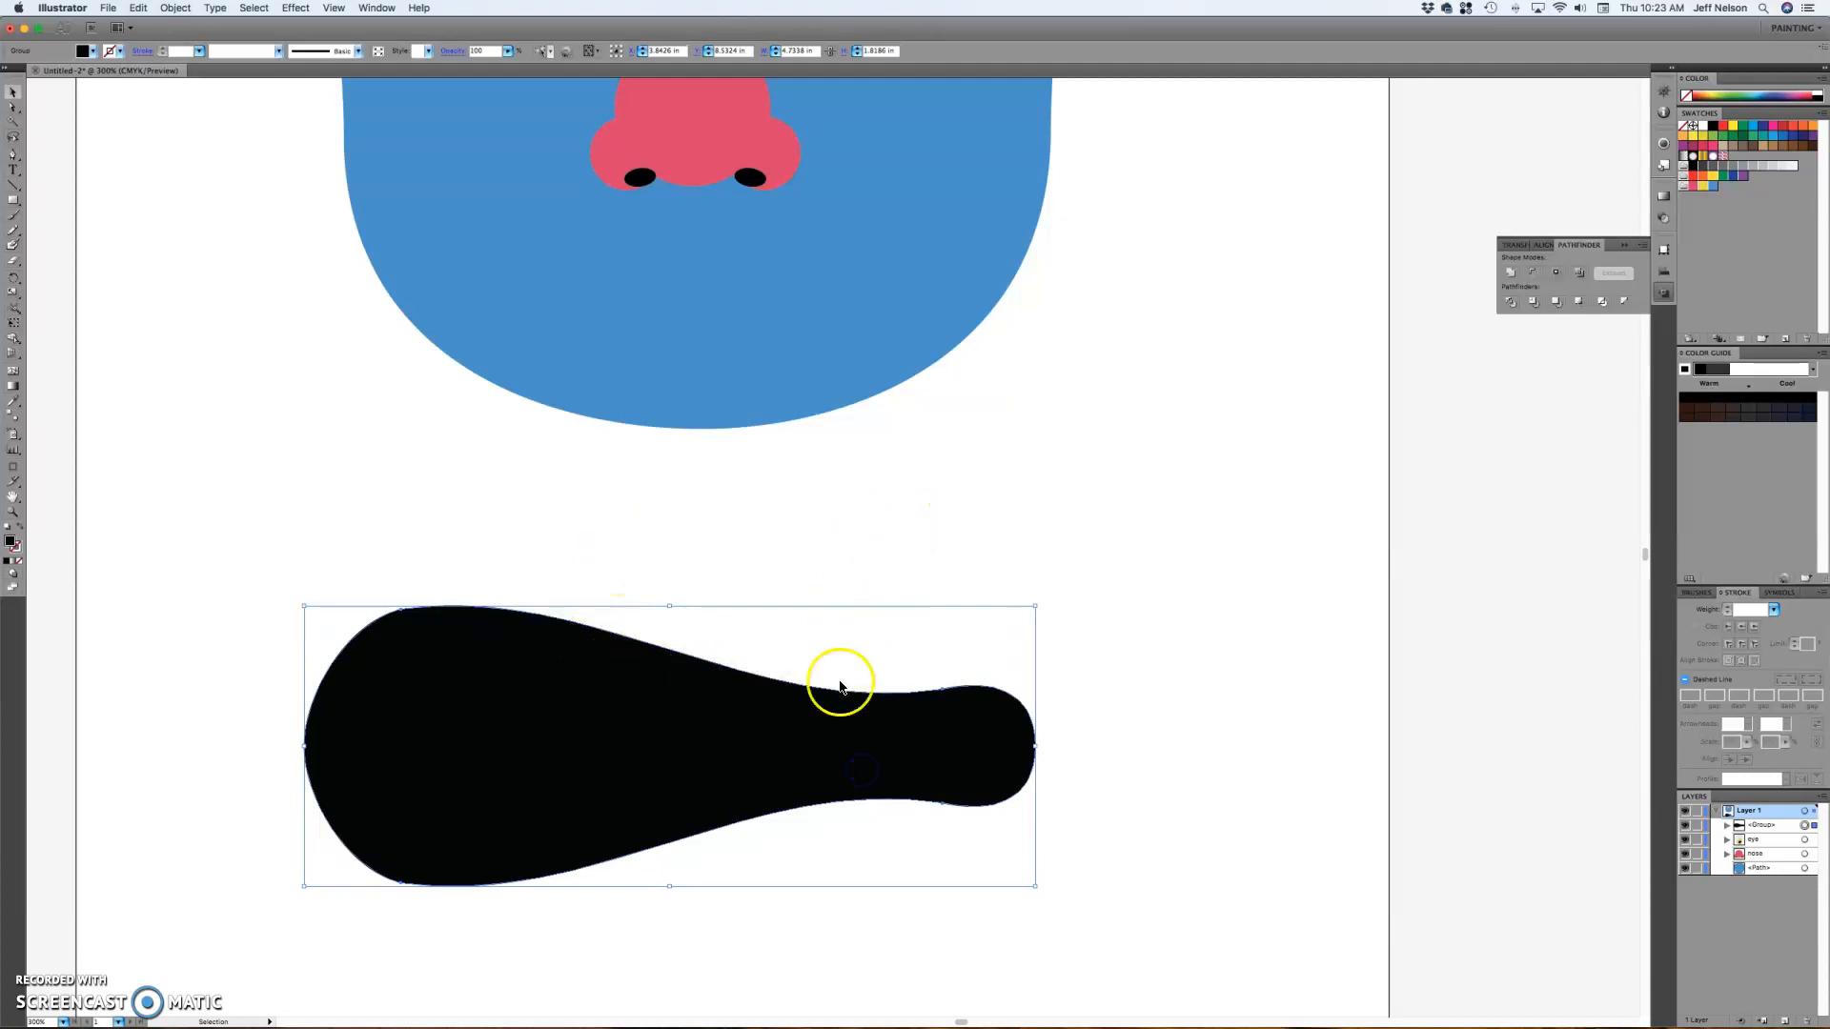
left_click_drag(790, 750, 841, 329)
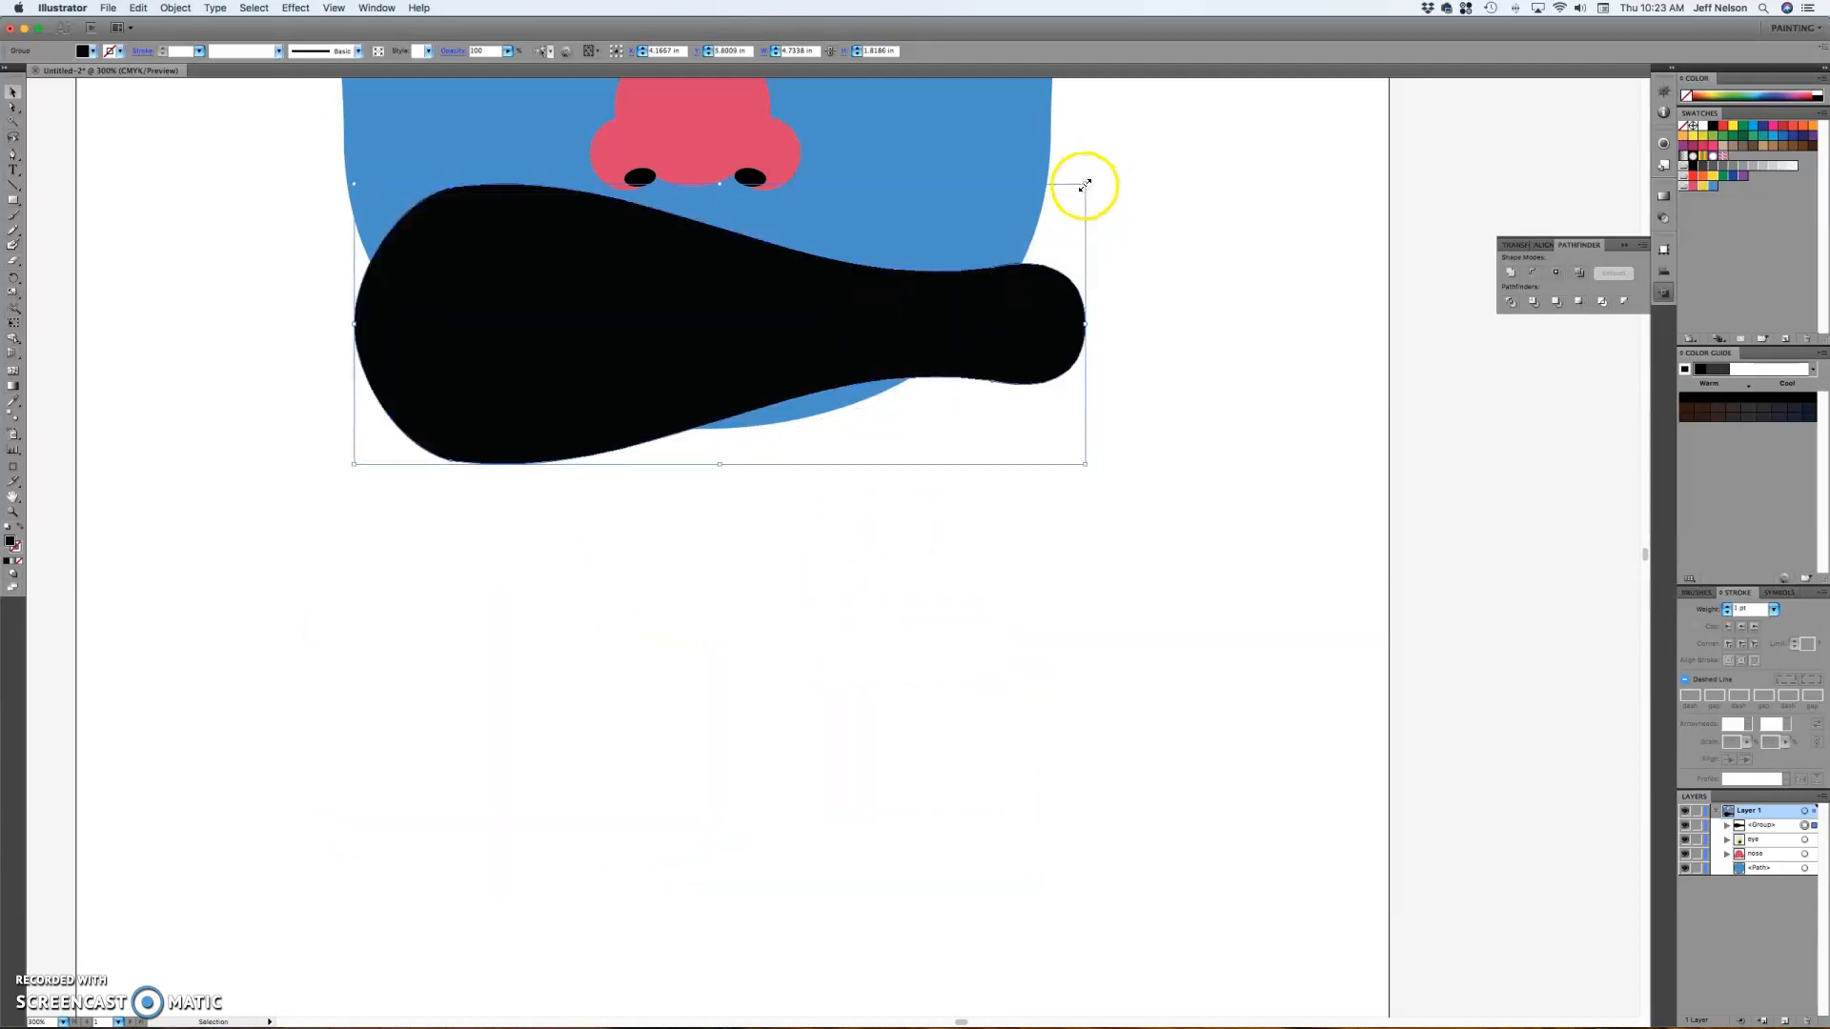
left_click_drag(1085, 183, 978, 225)
left_click(604, 597)
left_click_drag(599, 362, 551, 762)
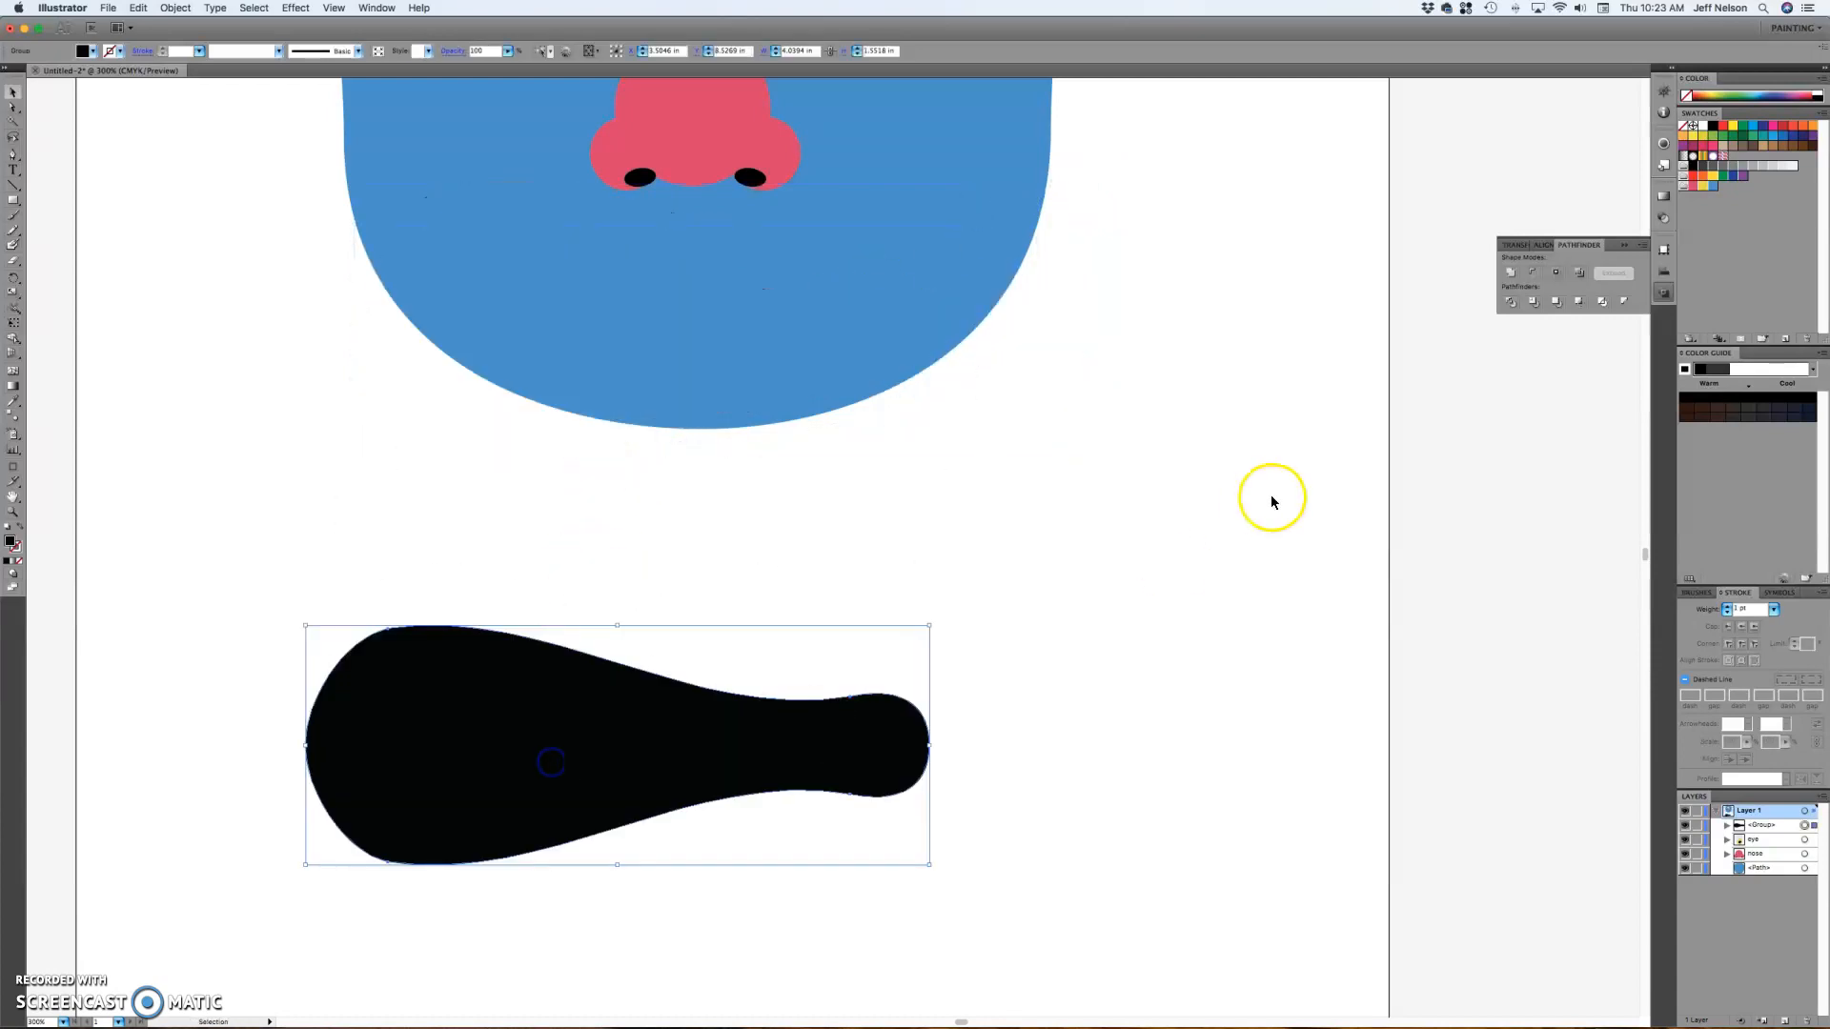
left_click(1183, 519)
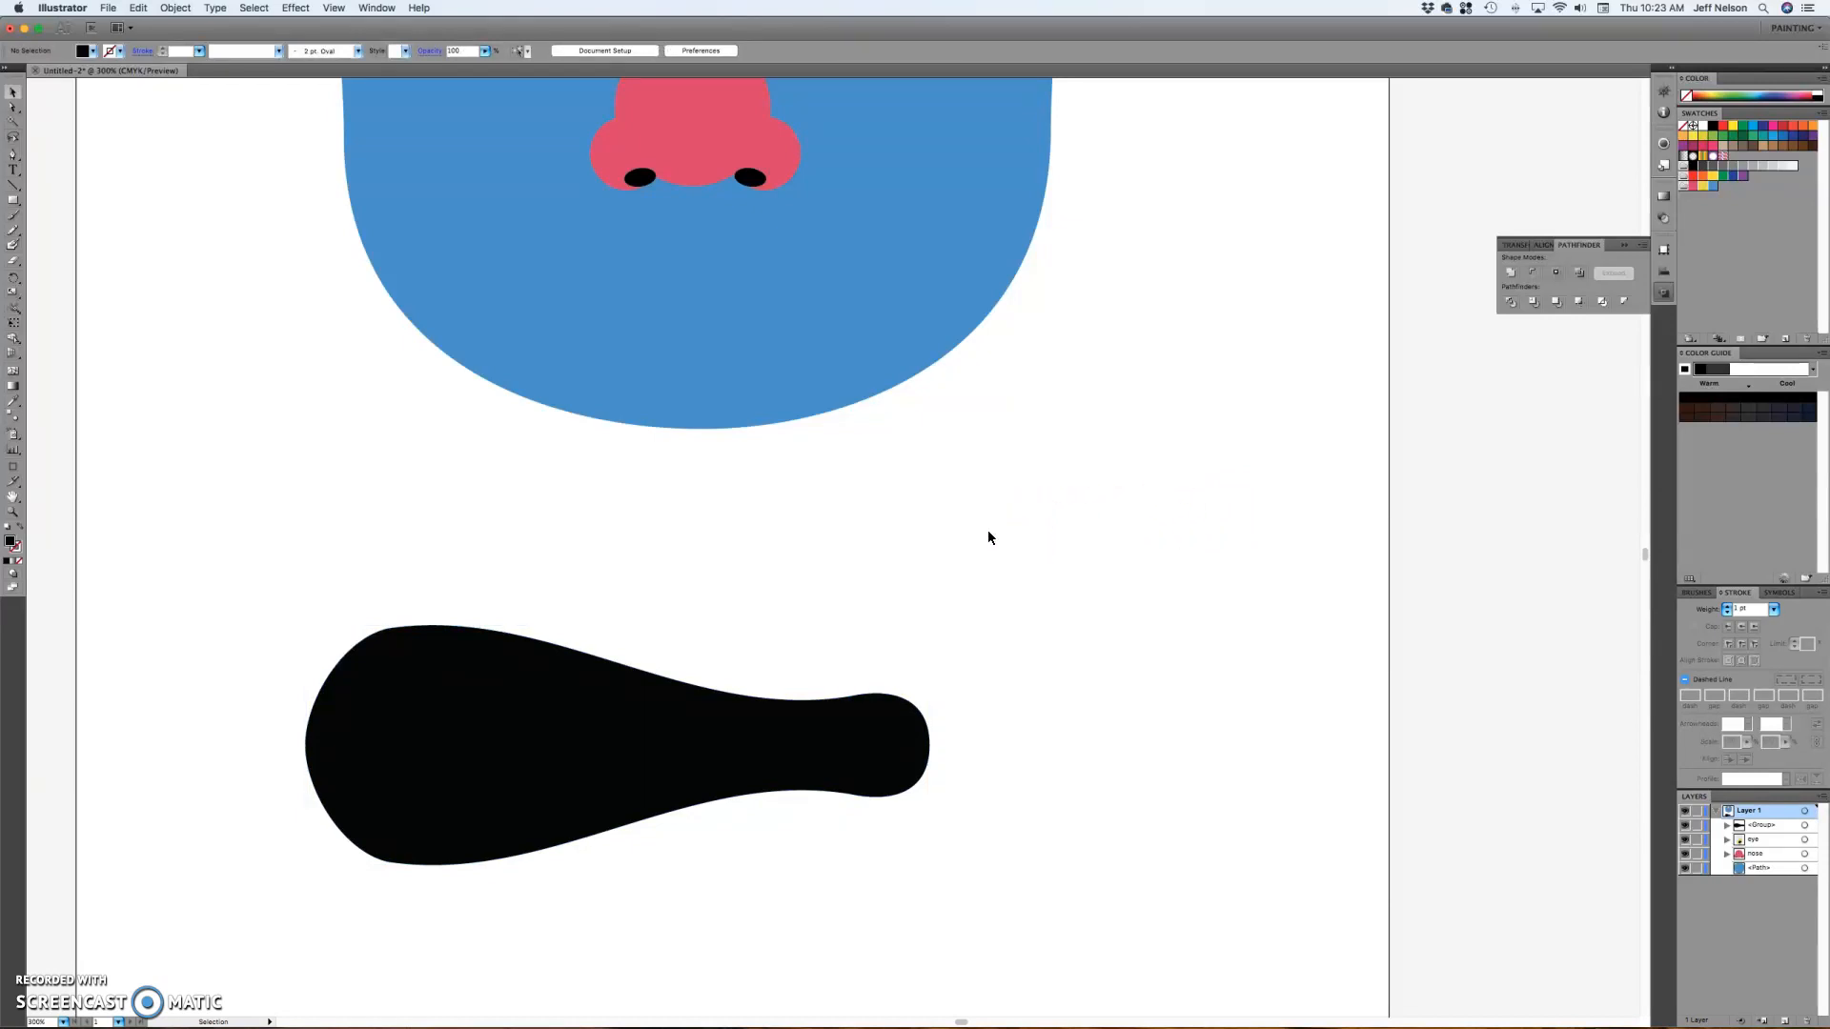
- Draw a small circle about 0.53 in across with the Ellipse tool, between the blue face and the mouth
left_click(16, 204)
left_click(16, 204)
left_click_drag(27, 213, 61, 232)
left_click_drag(380, 484, 464, 562)
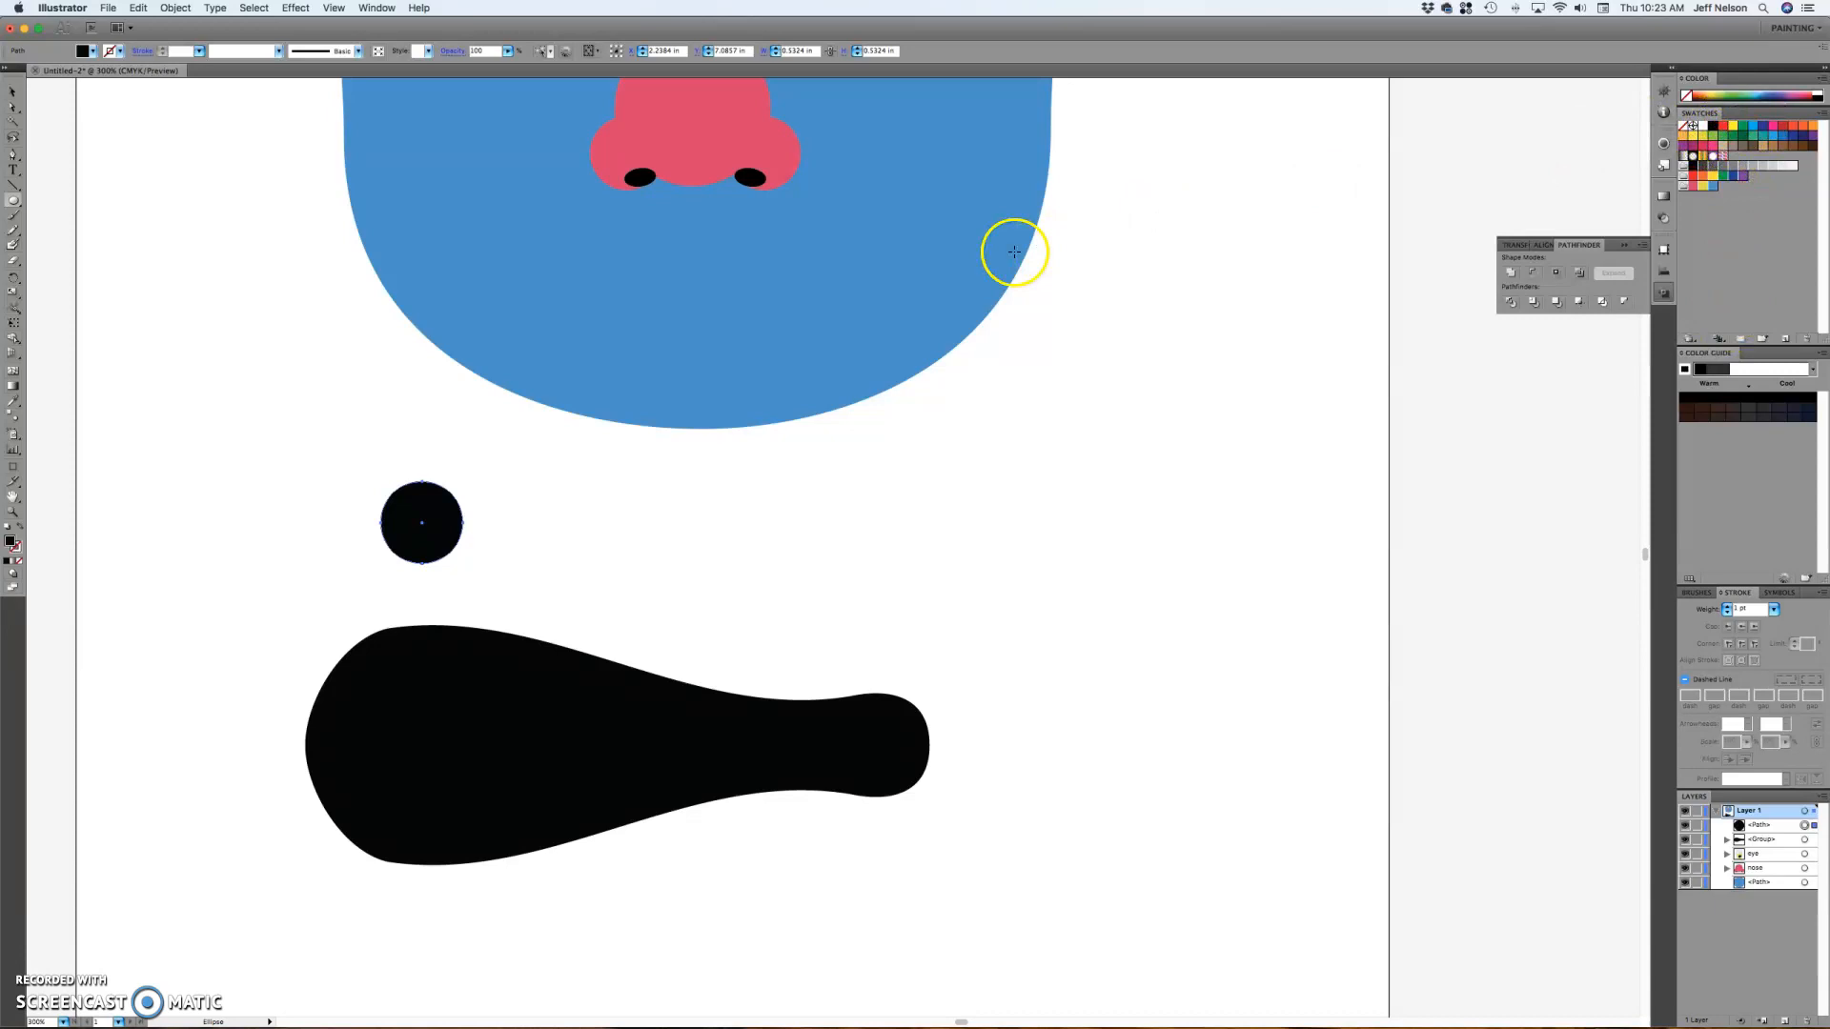
- Fill the small circle with the yellow swatch and reselect it
left_click(1703, 185)
left_click(12, 92)
left_click(302, 316)
left_click(486, 530)
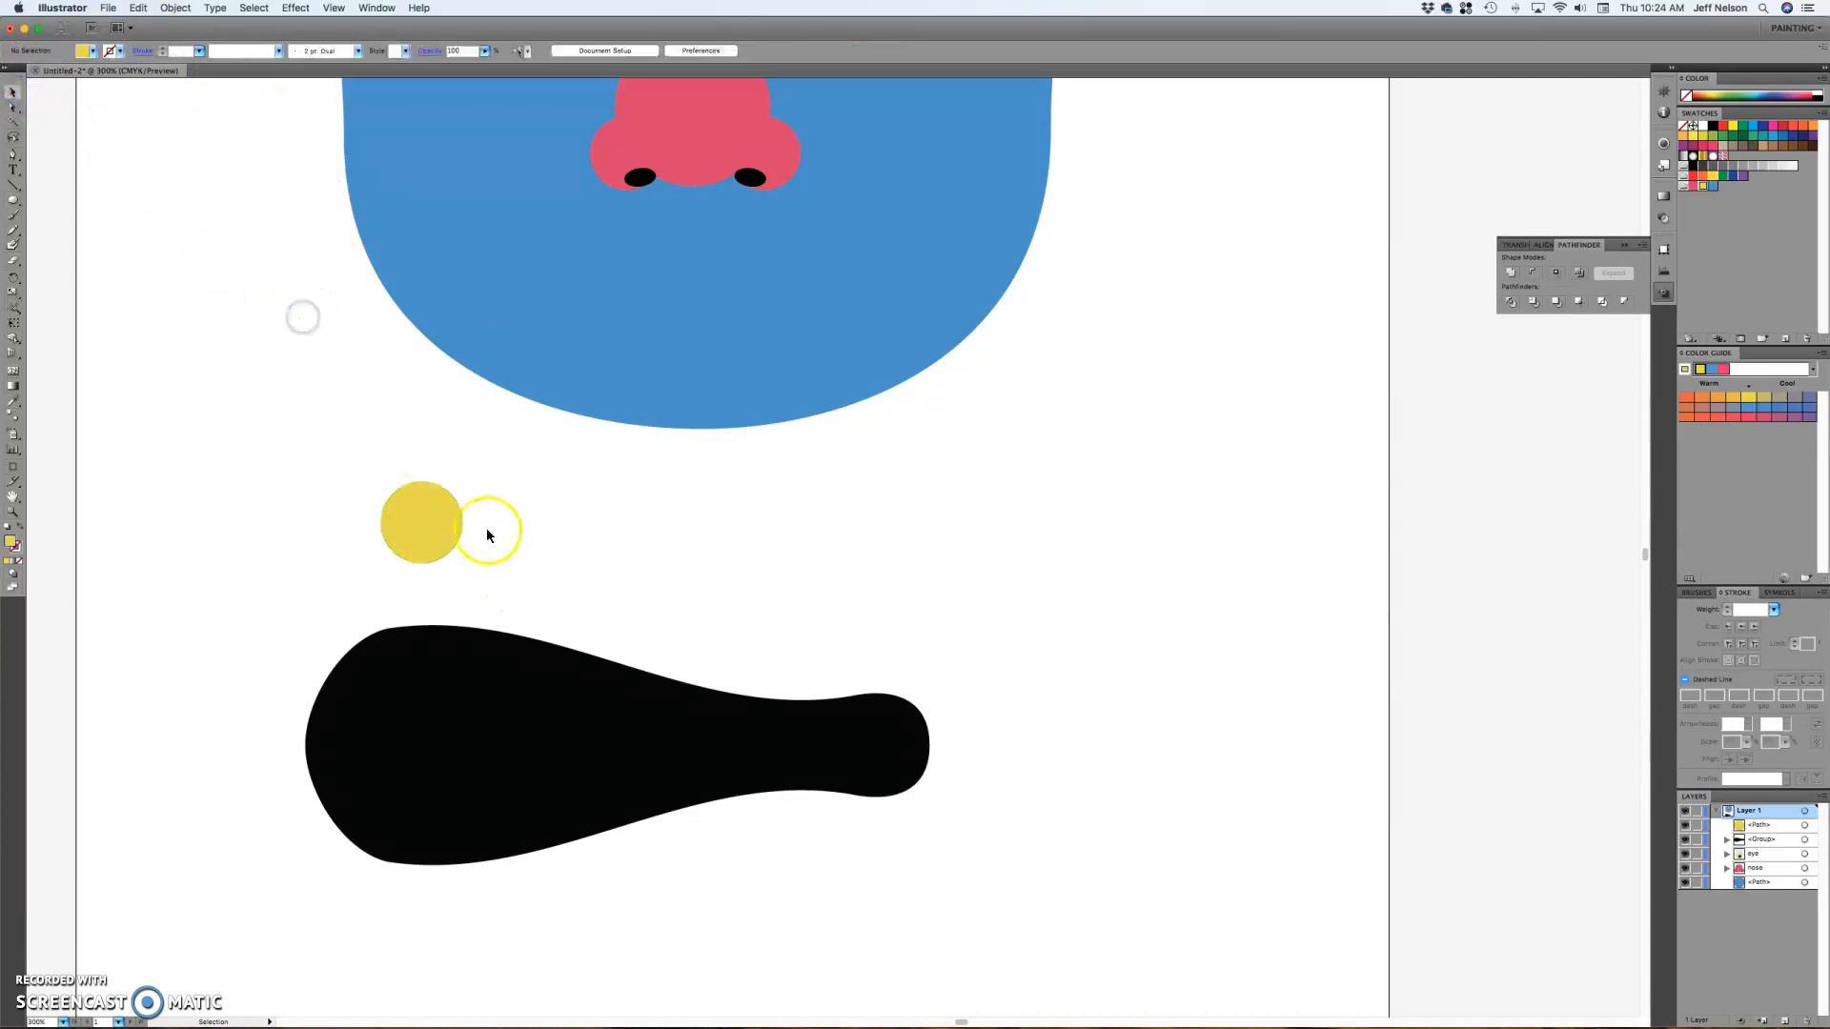
left_click(436, 522)
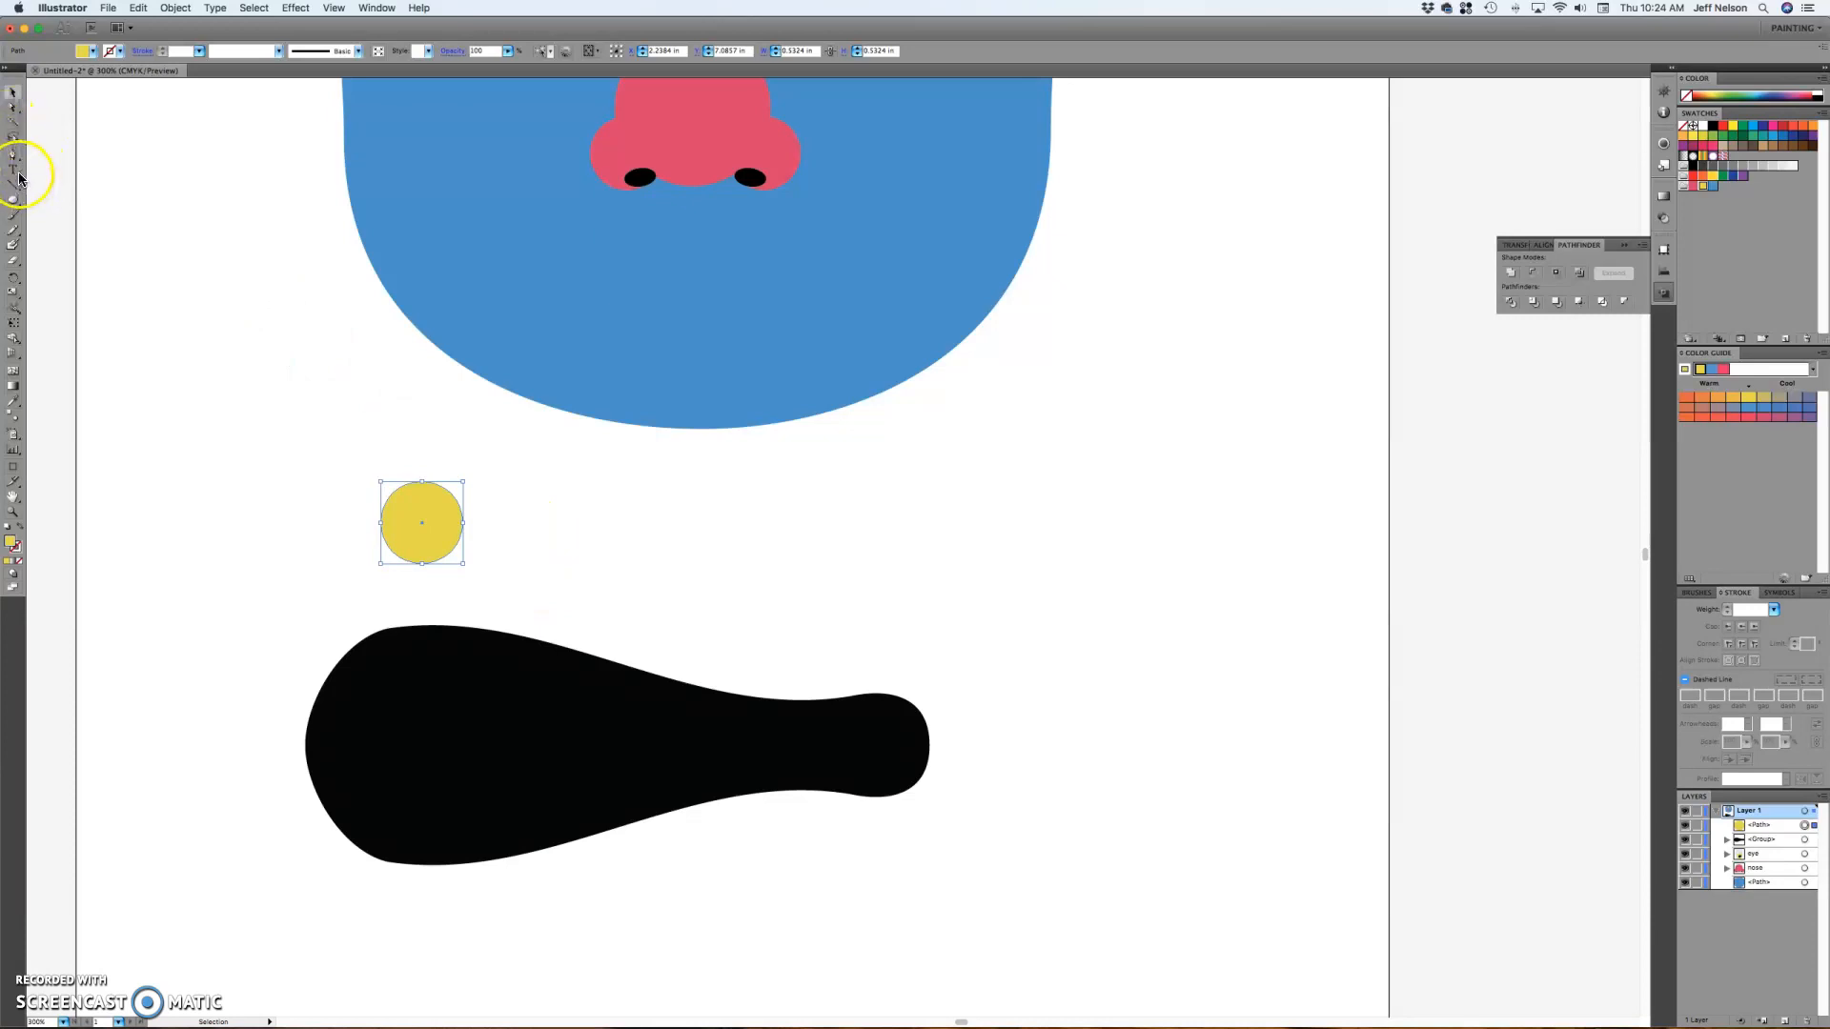
- Draw a yellow rounded rectangle about 0.58 by 0.63 in beside the circle as an alternative tooth shape
left_click(13, 201)
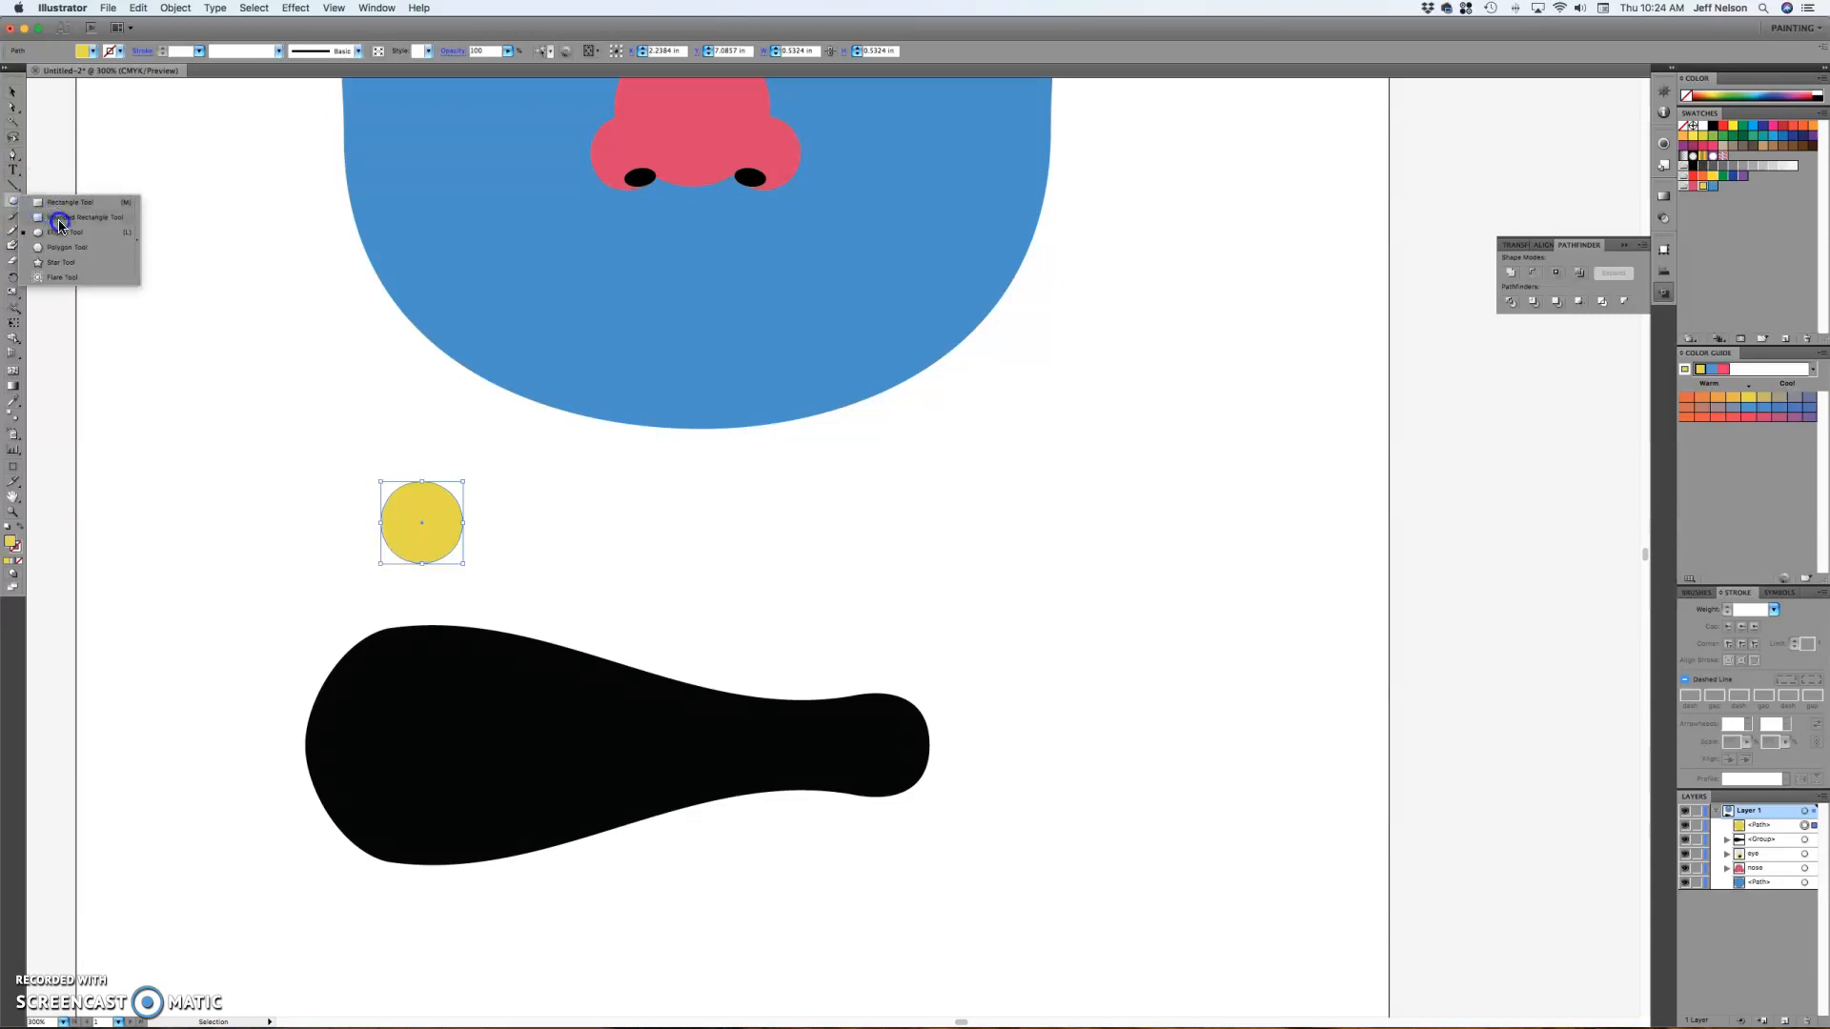
left_click(59, 224)
left_click_drag(170, 419, 260, 517)
- Draw a yellow rectangle about 0.68 by 0.56 in above the rounded rectangle
left_click(15, 203)
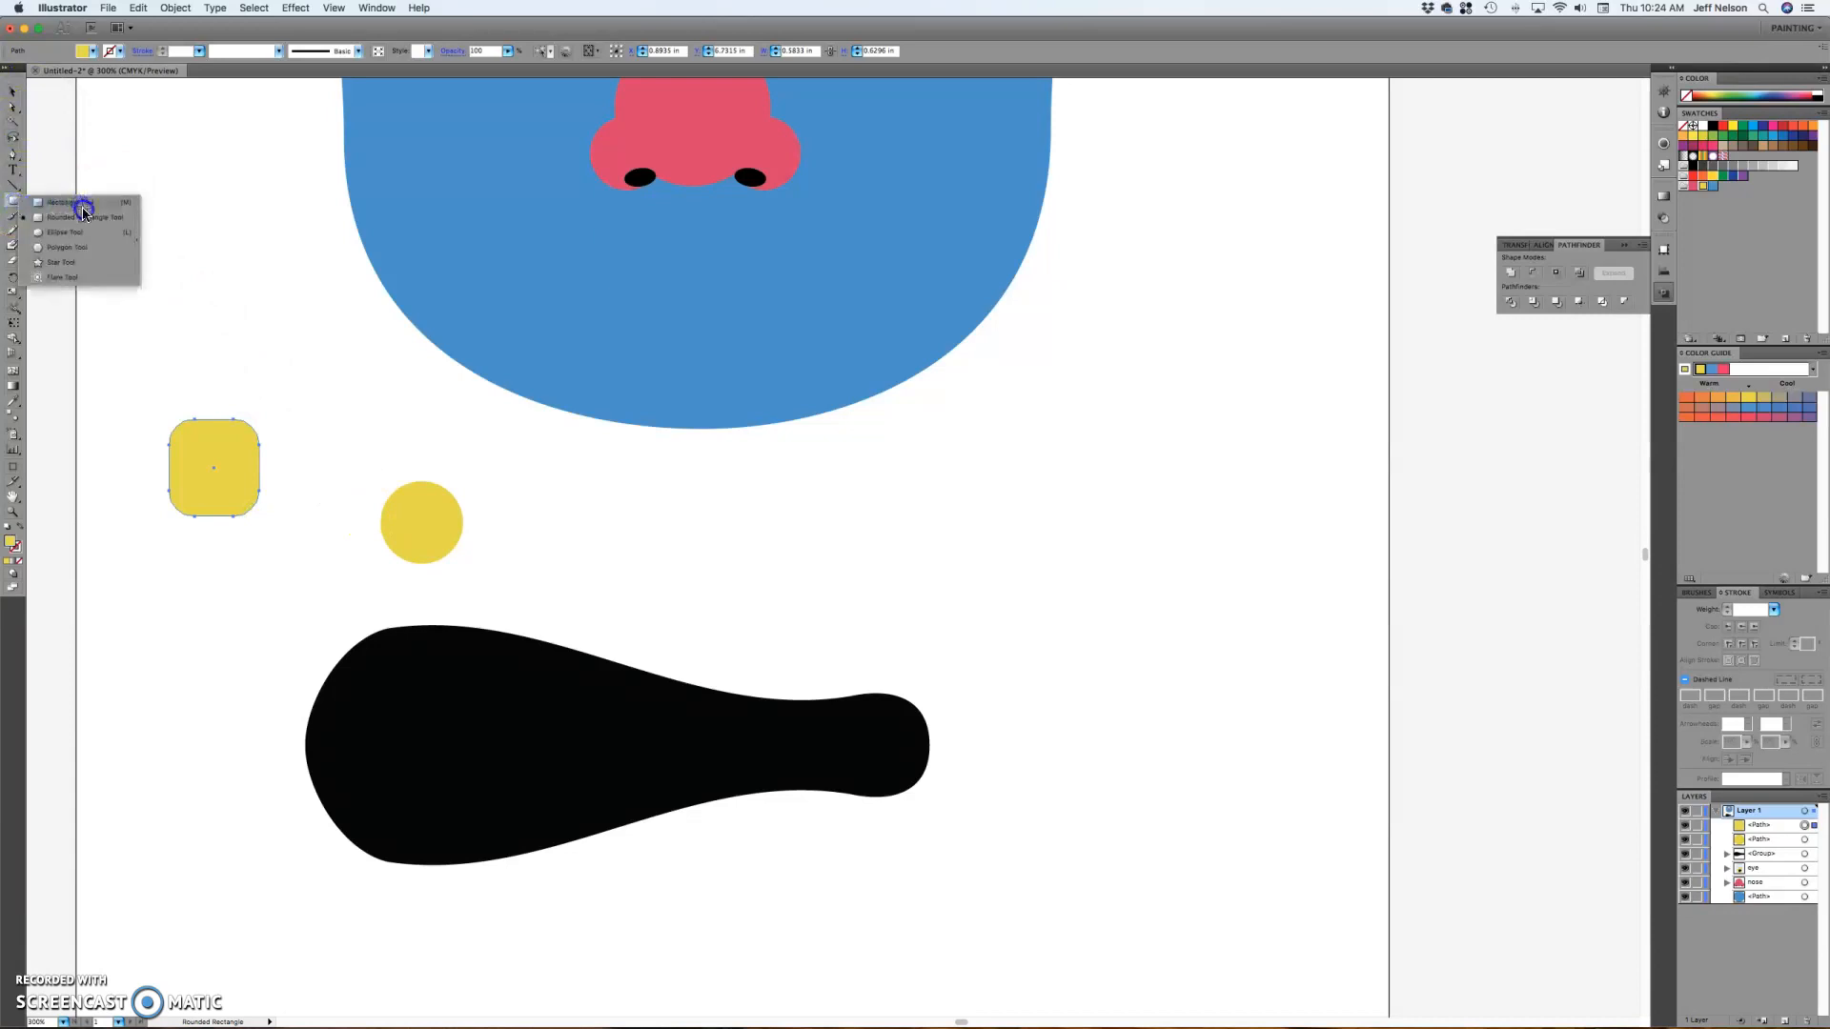
left_click(90, 202)
left_click_drag(159, 259, 263, 346)
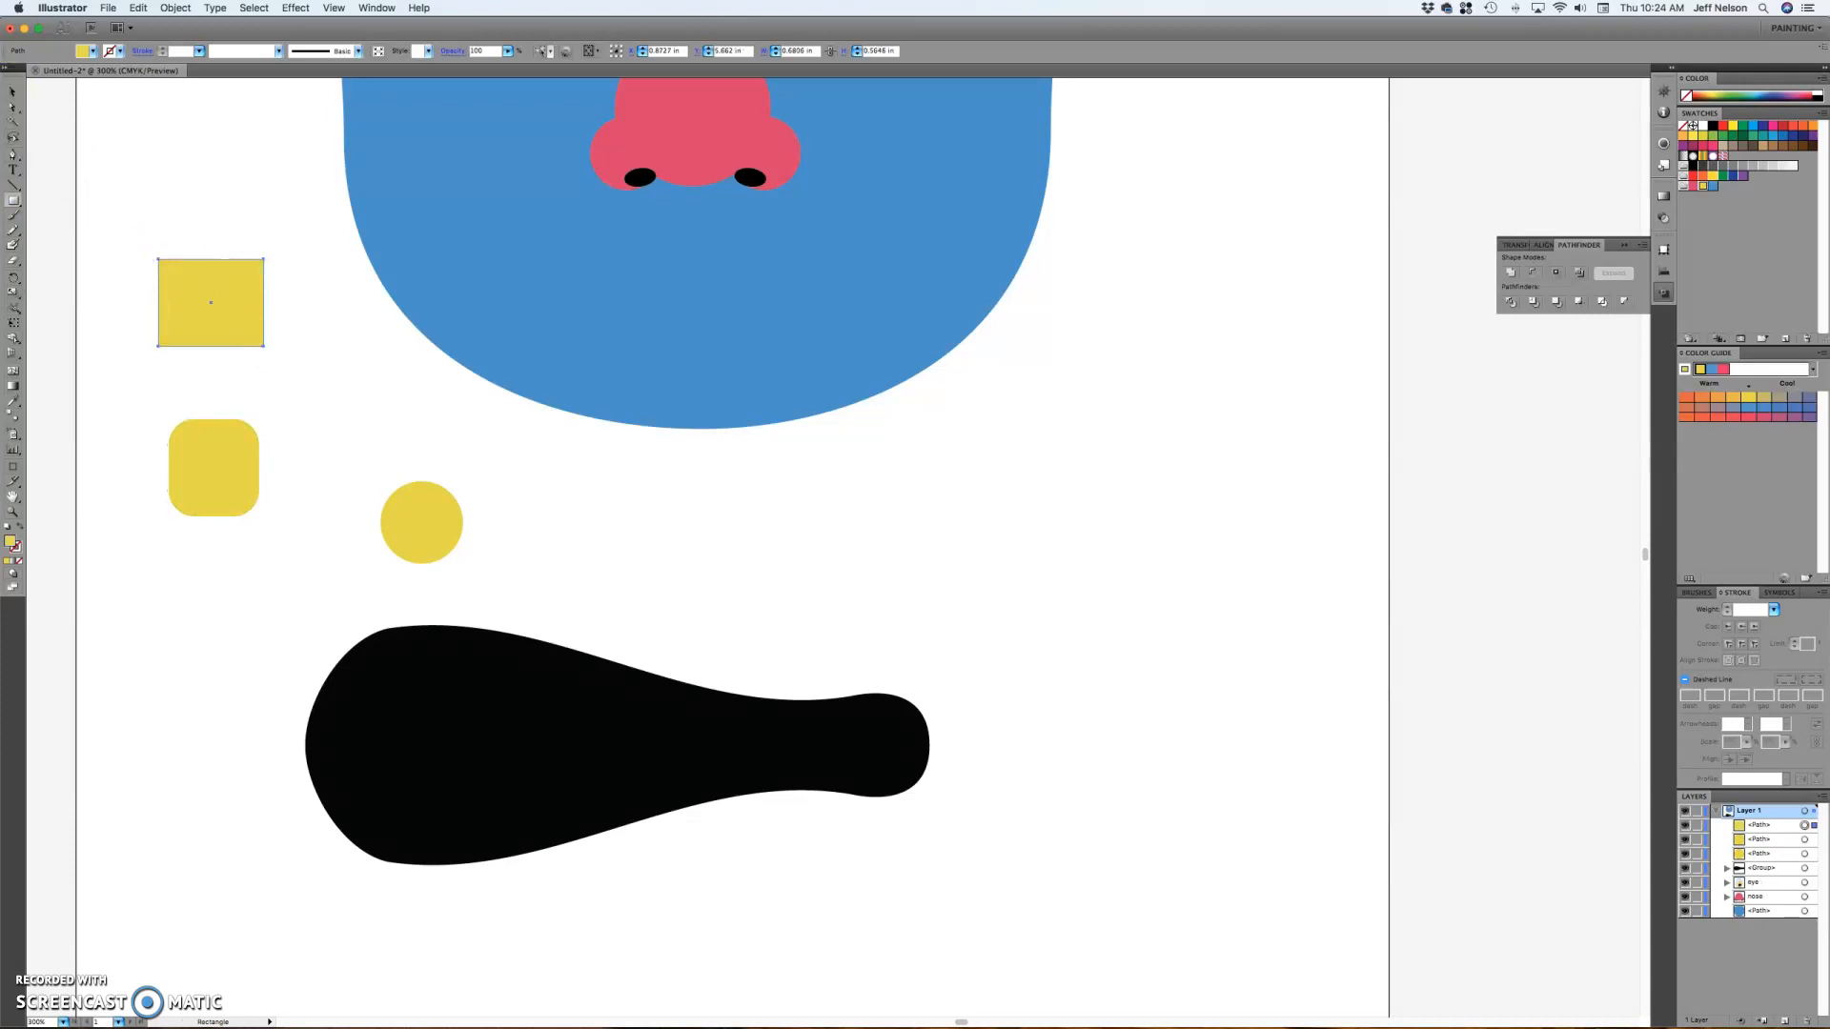
- Rotate the yellow rectangle into a diamond and move it below the rounded rectangle
left_click(11, 99)
left_click(242, 316)
left_click_drag(261, 351, 205, 390)
left_click_drag(220, 328, 207, 647)
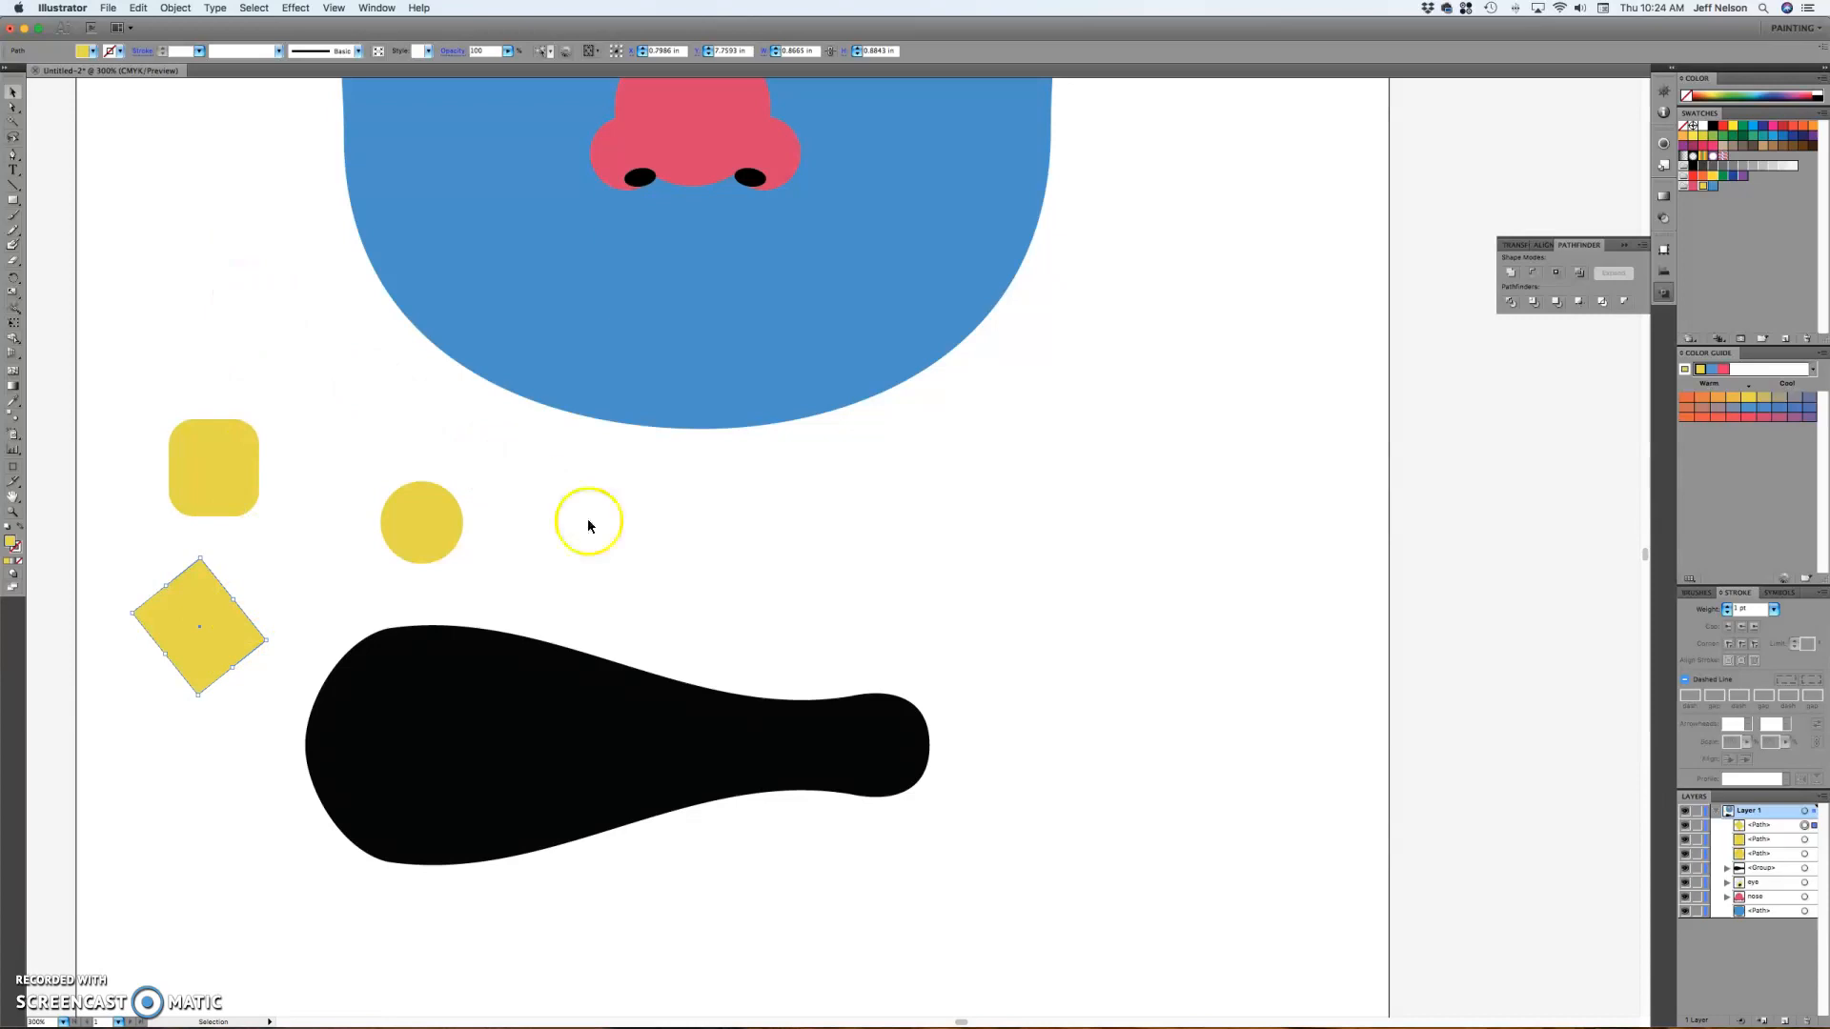
- Move the yellow circle onto the mouth and duplicate it into a row of seven teeth along the mouth's upper edge
left_click(637, 536)
left_click_drag(425, 526, 572, 644)
left_click(543, 504)
left_click(410, 614)
left_click_drag(585, 650, 845, 695)
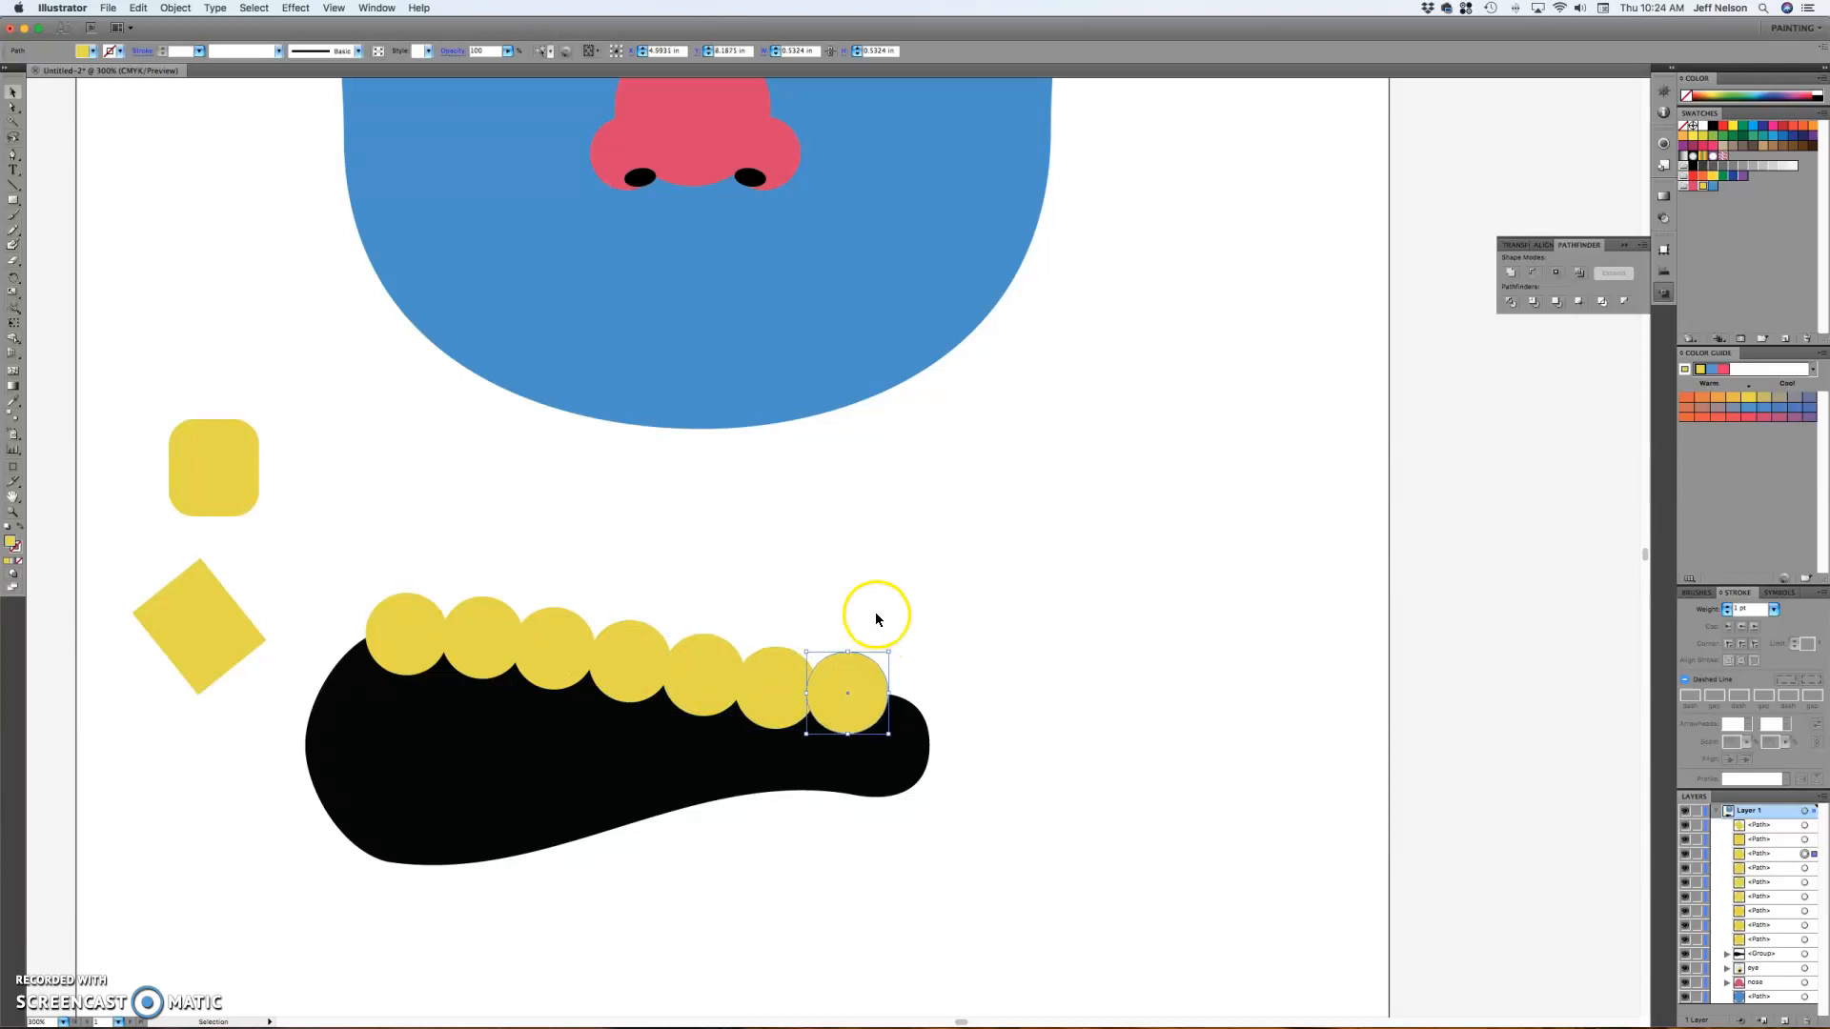
left_click(725, 619)
- Shrink the first, second, fourth and fifth circles in the upper tooth row slightly so the teeth vary in size
left_click(467, 649)
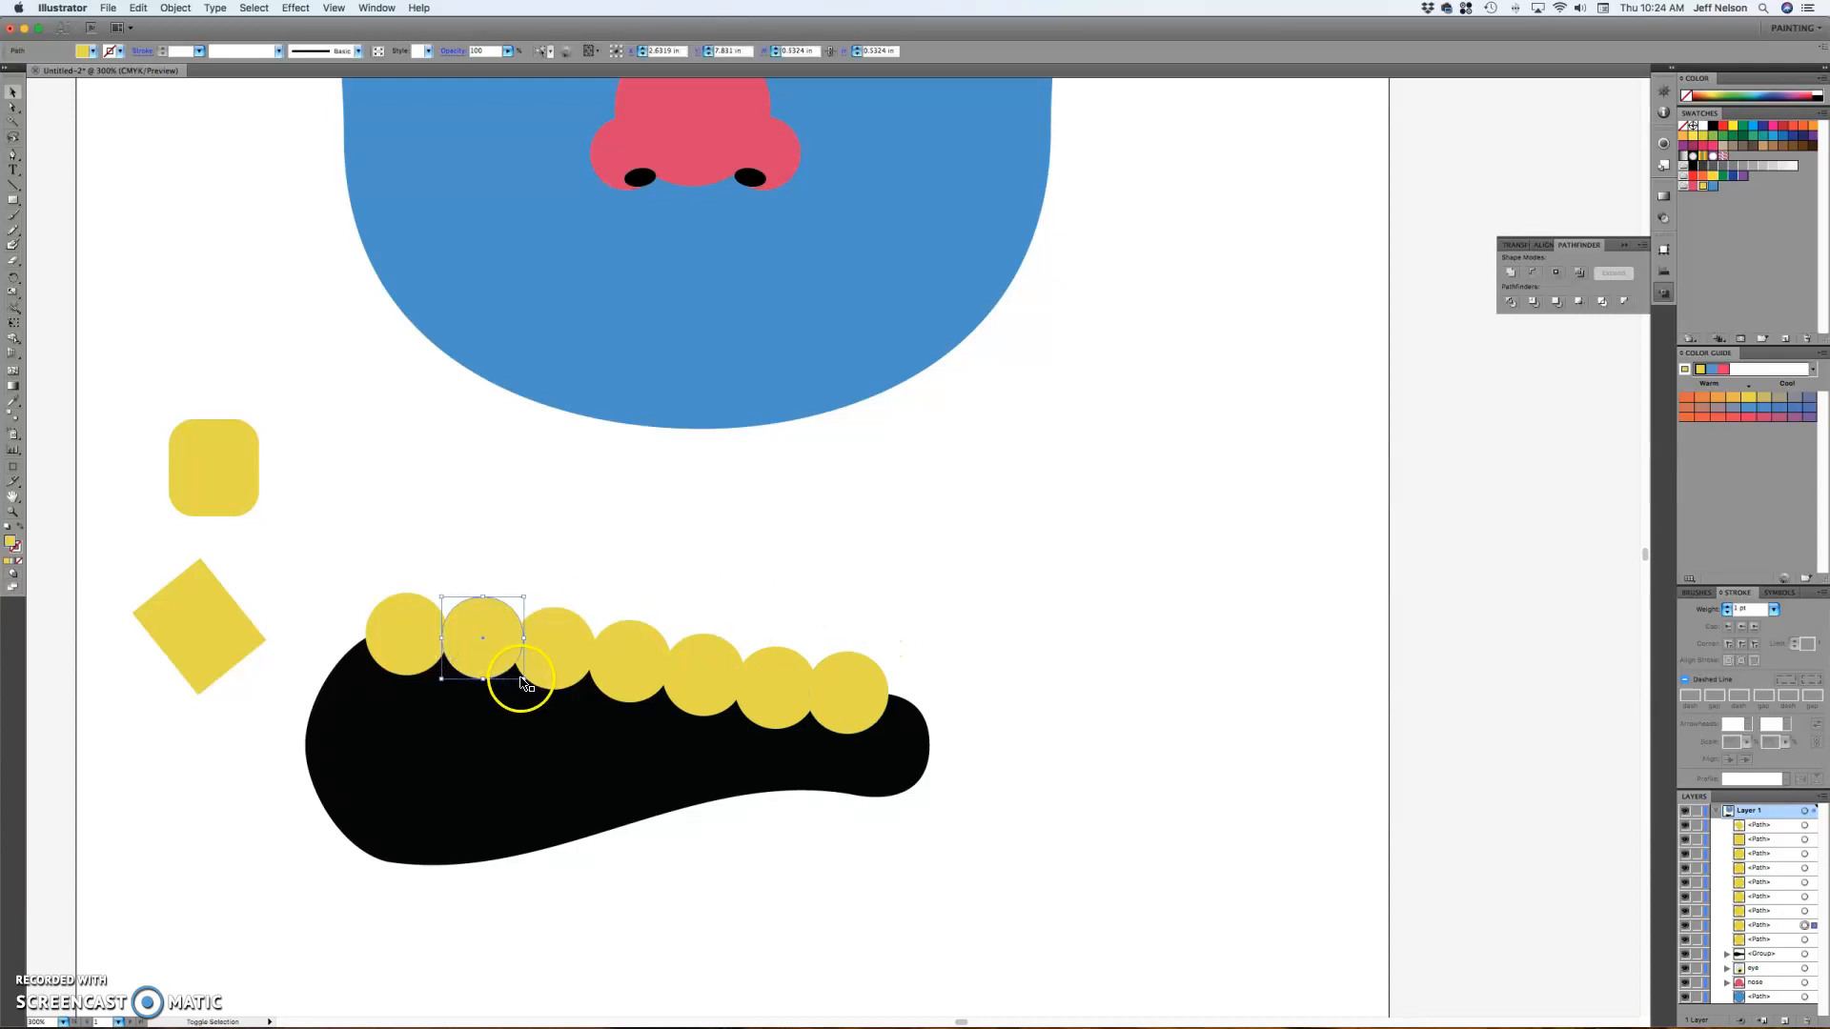
left_click_drag(519, 676, 515, 672)
left_click(615, 658)
left_click_drag(668, 697, 664, 695)
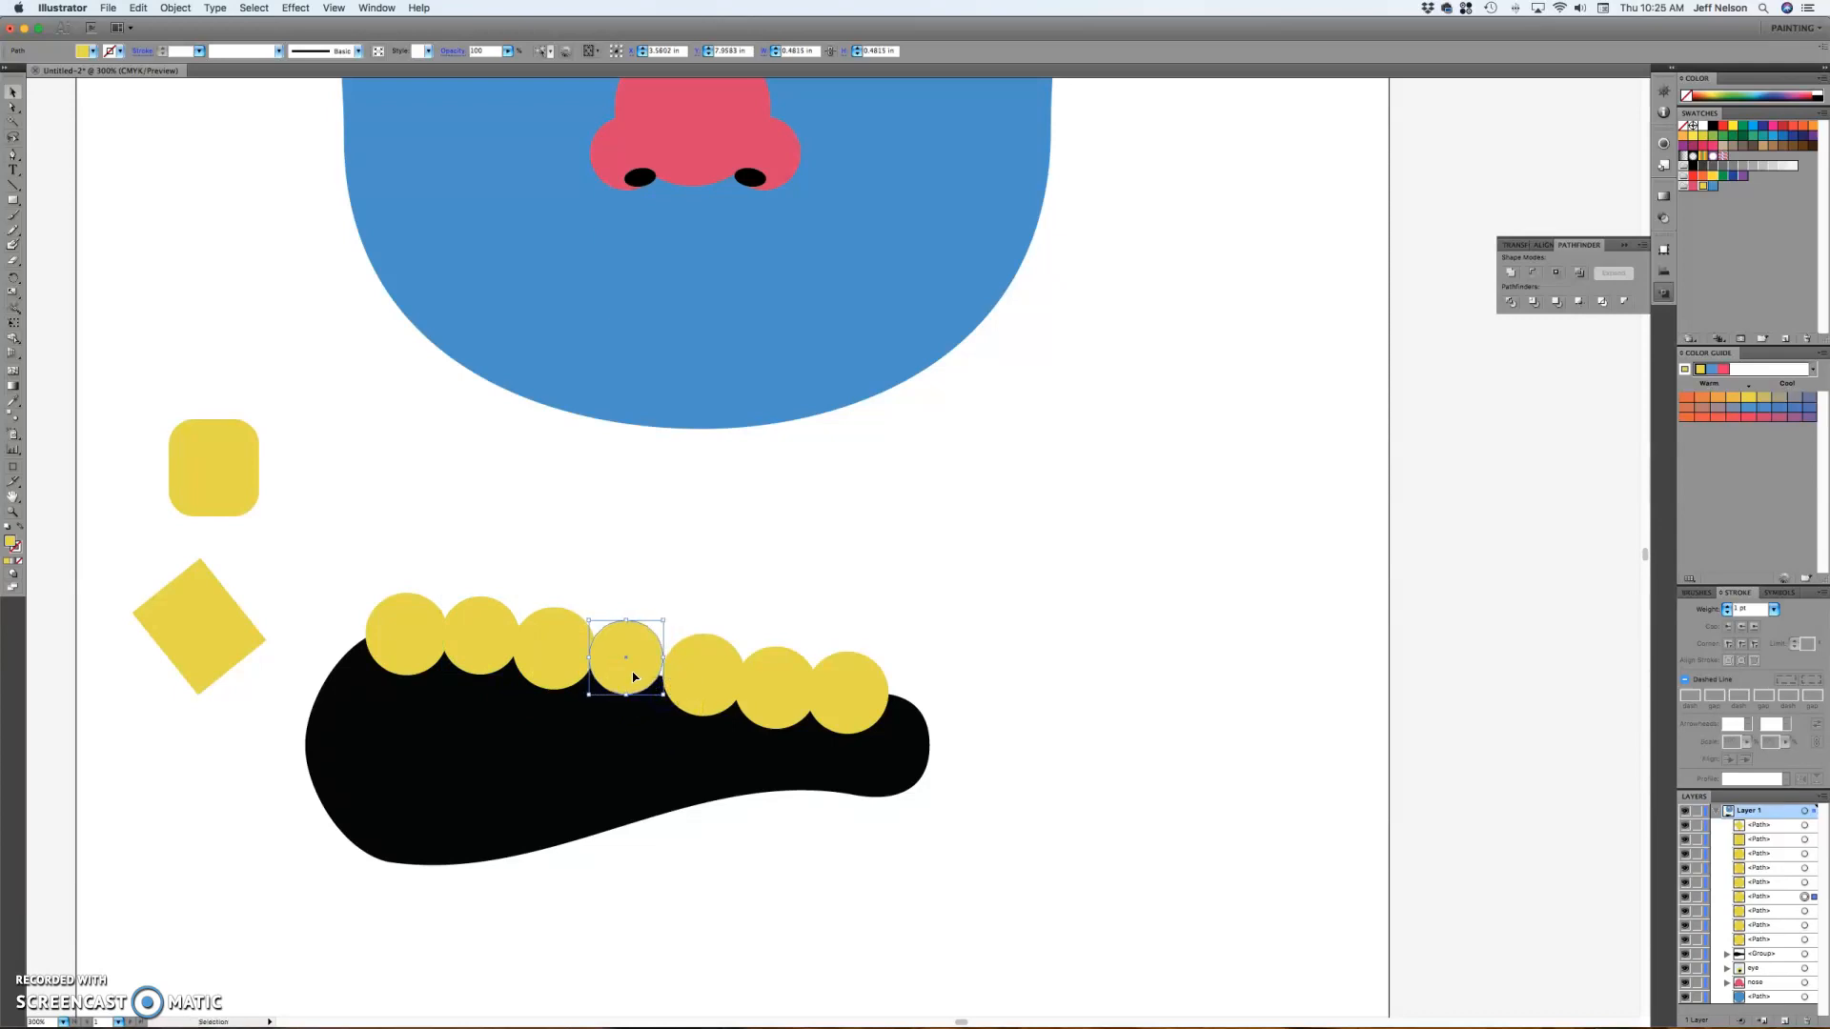
left_click(683, 686)
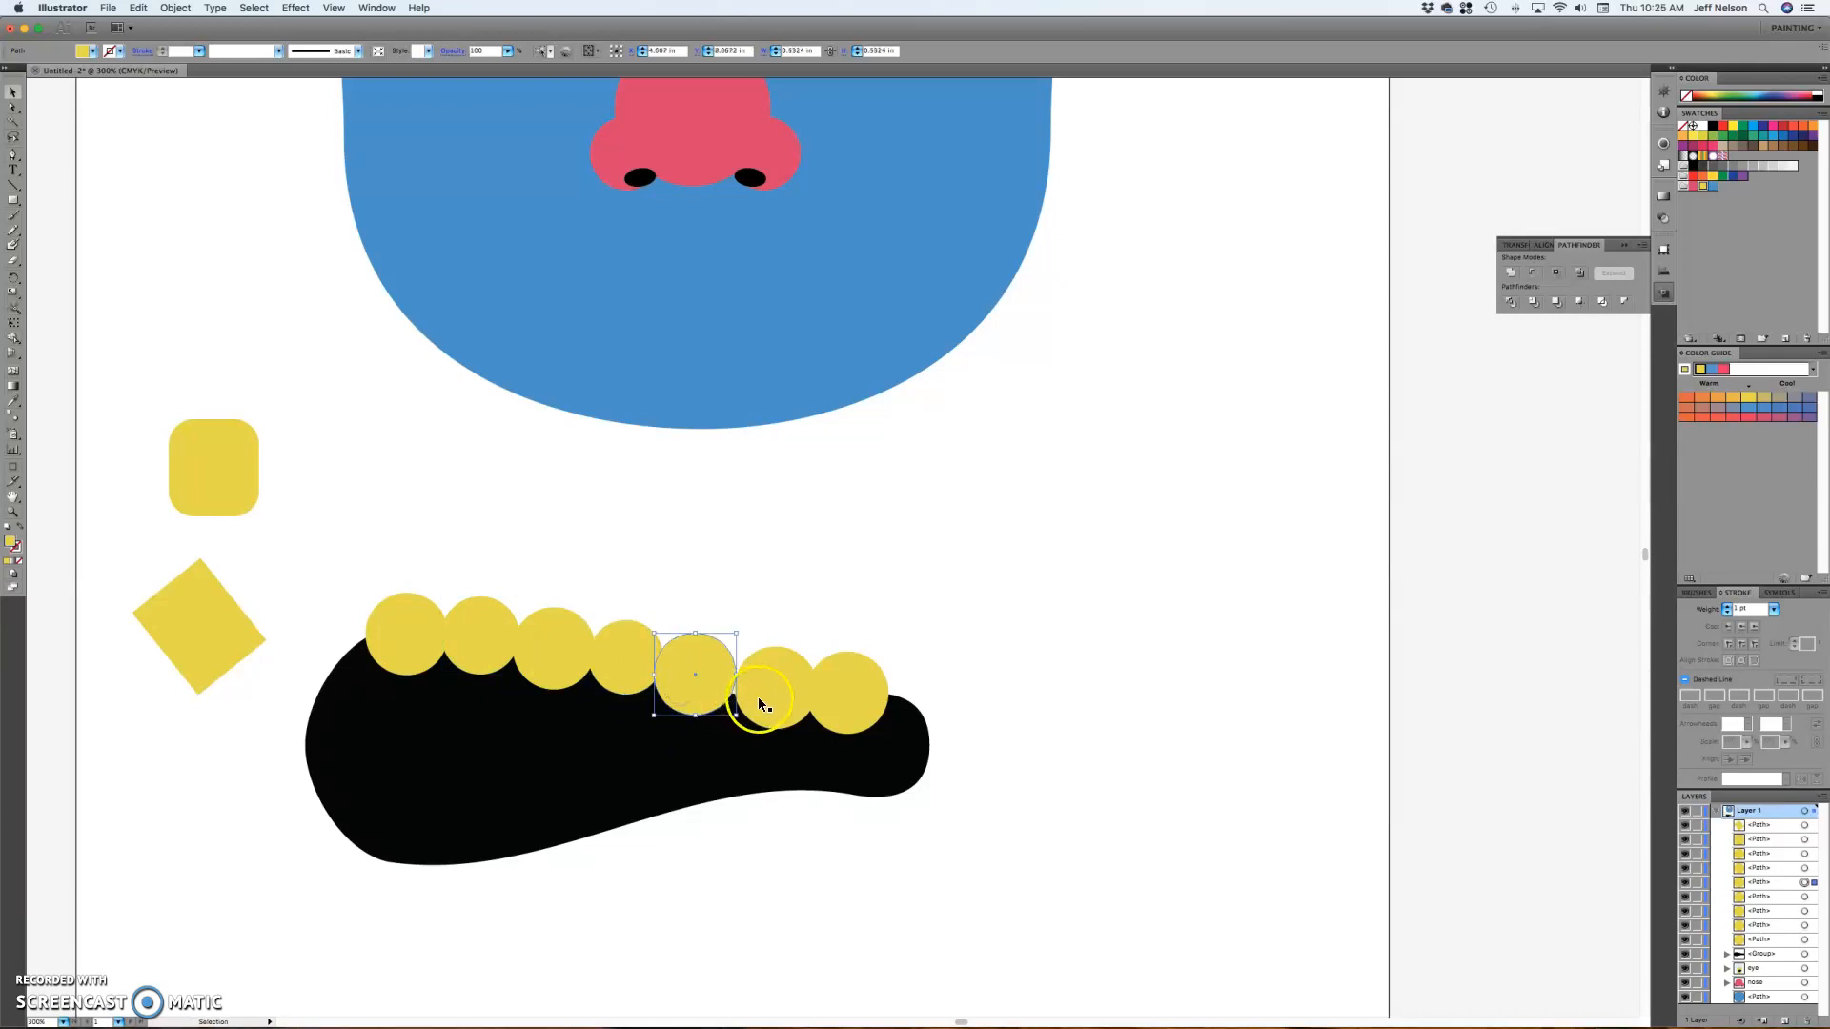
left_click(396, 644)
left_click_drag(449, 674, 437, 638)
left_click(805, 599)
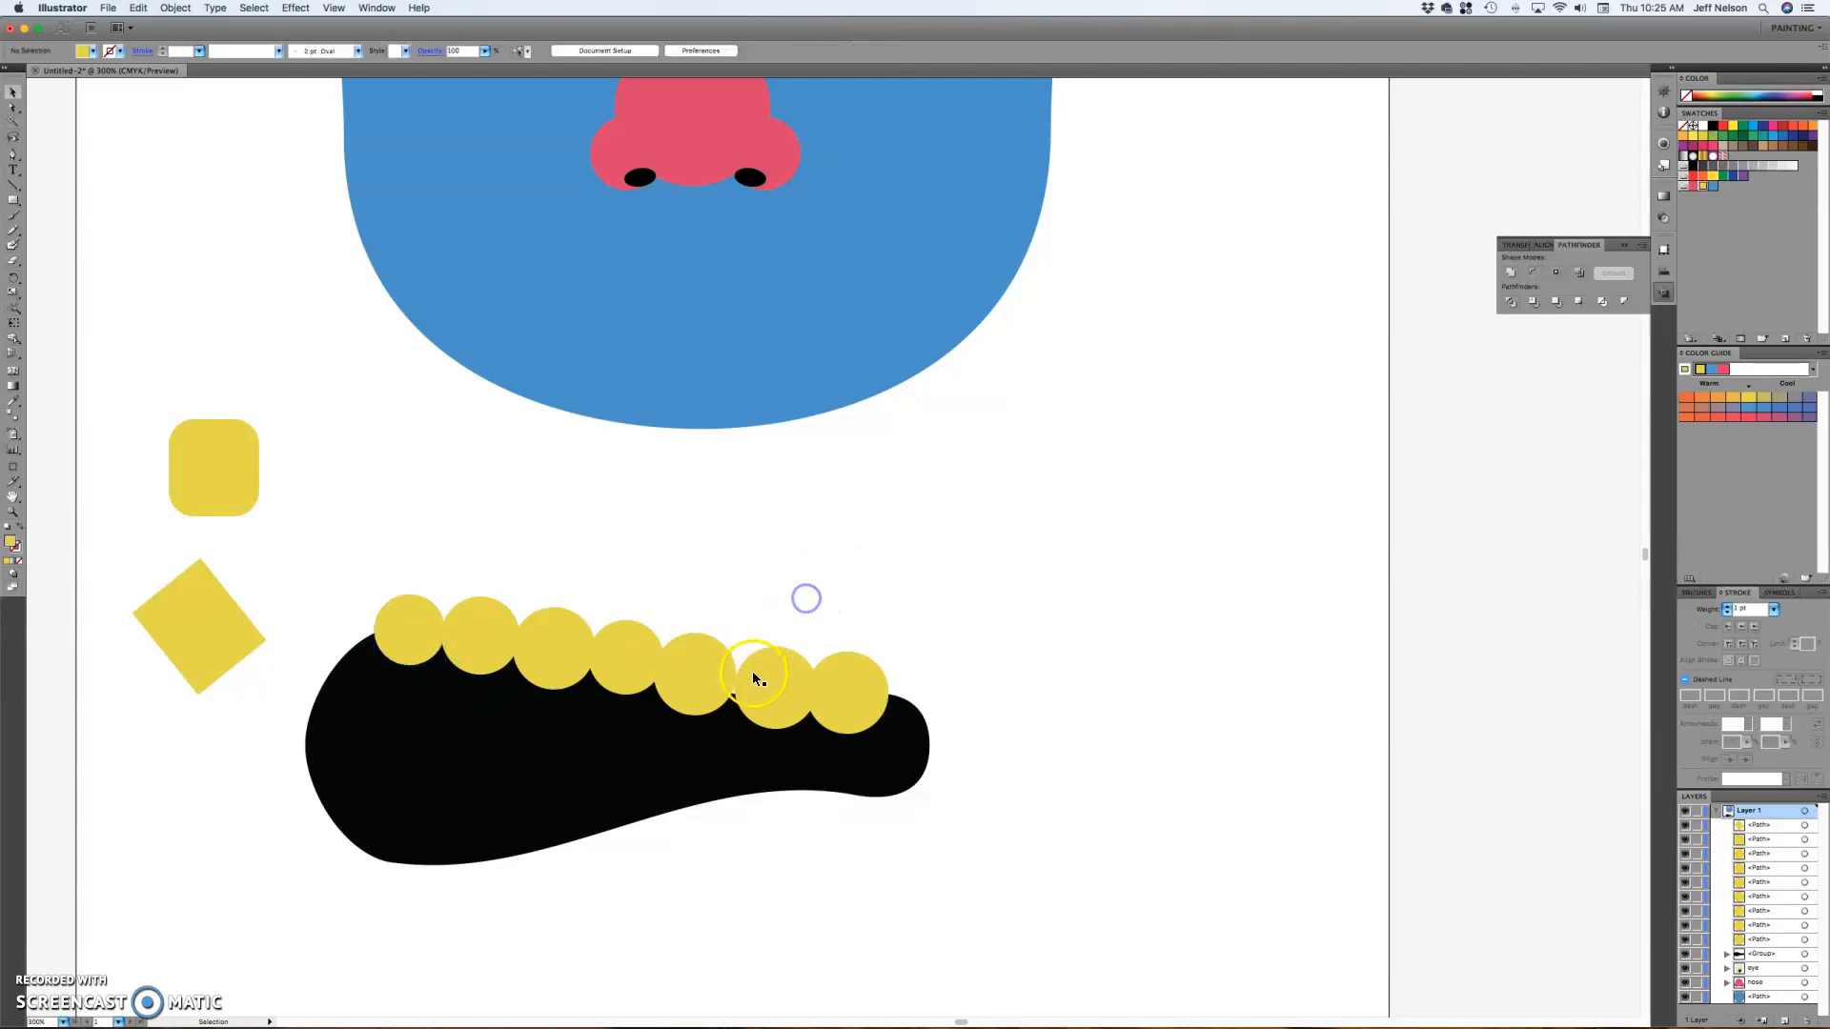
left_click(680, 698)
left_click_drag(734, 715, 728, 706)
left_click(762, 625)
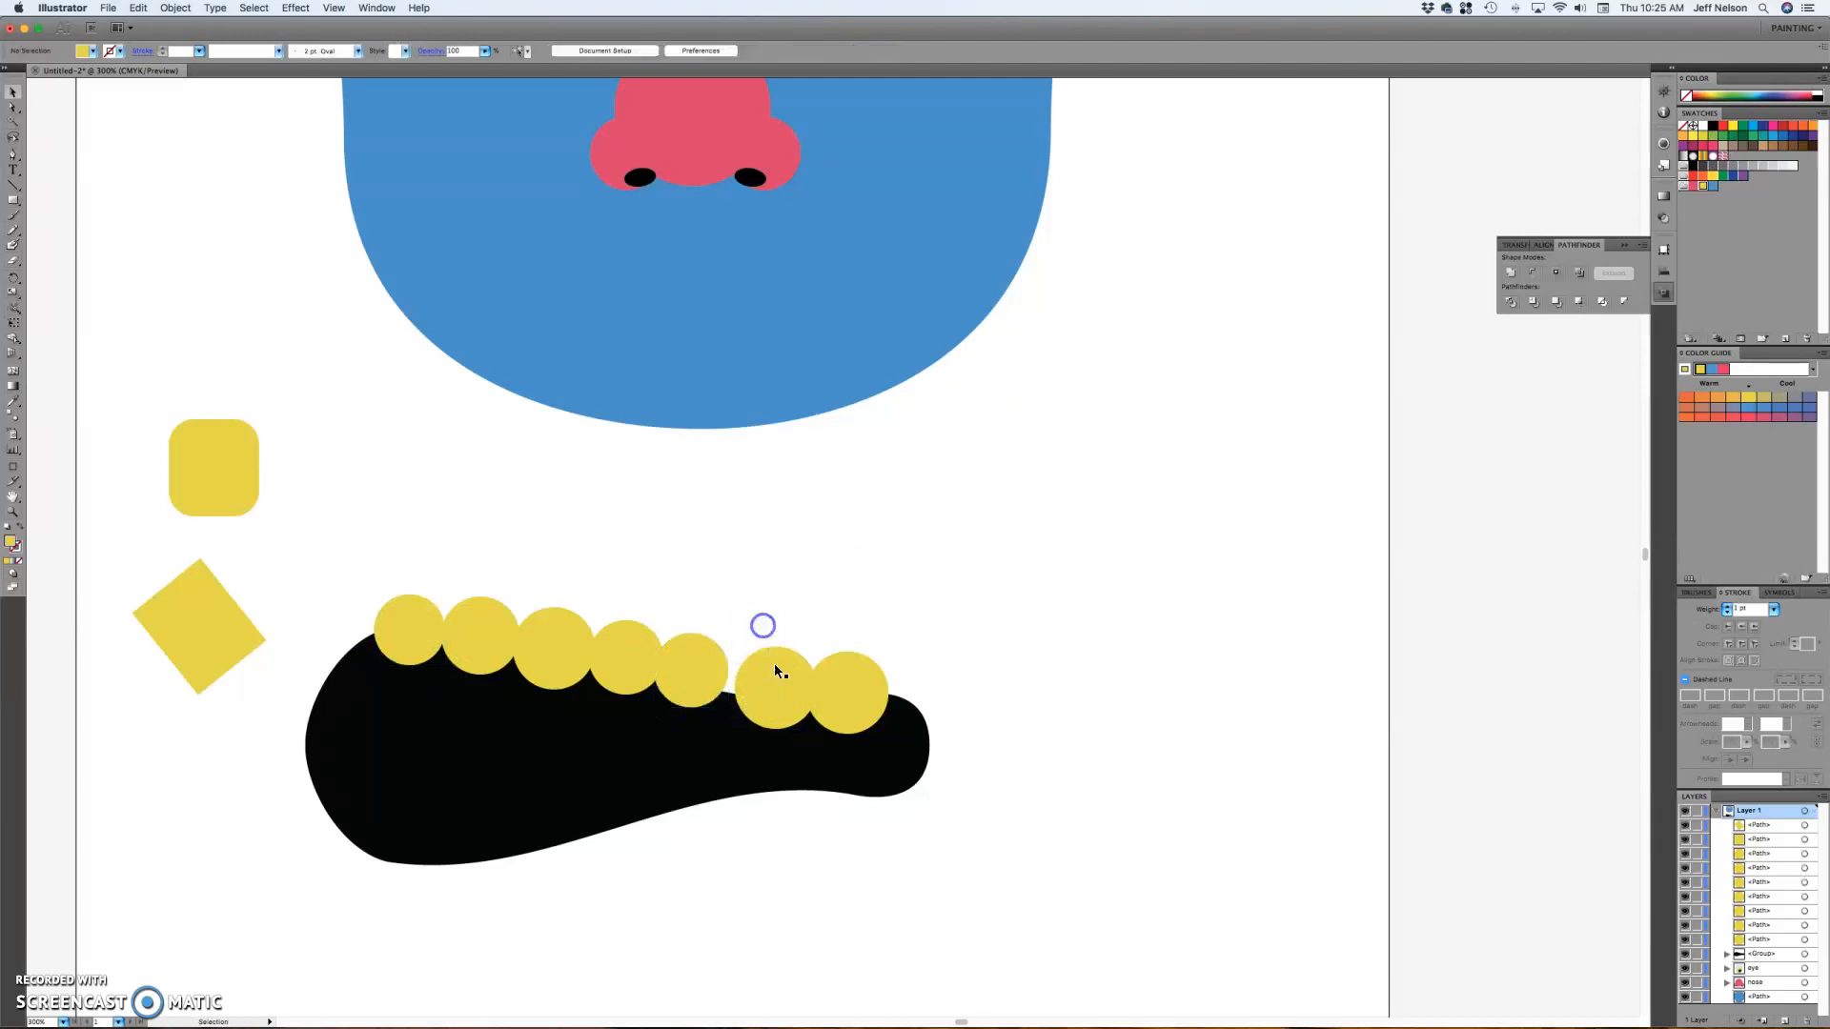
- Shrink the sixth tooth slightly and shift the last tooth toward the narrow end of the mouth
left_click(770, 687)
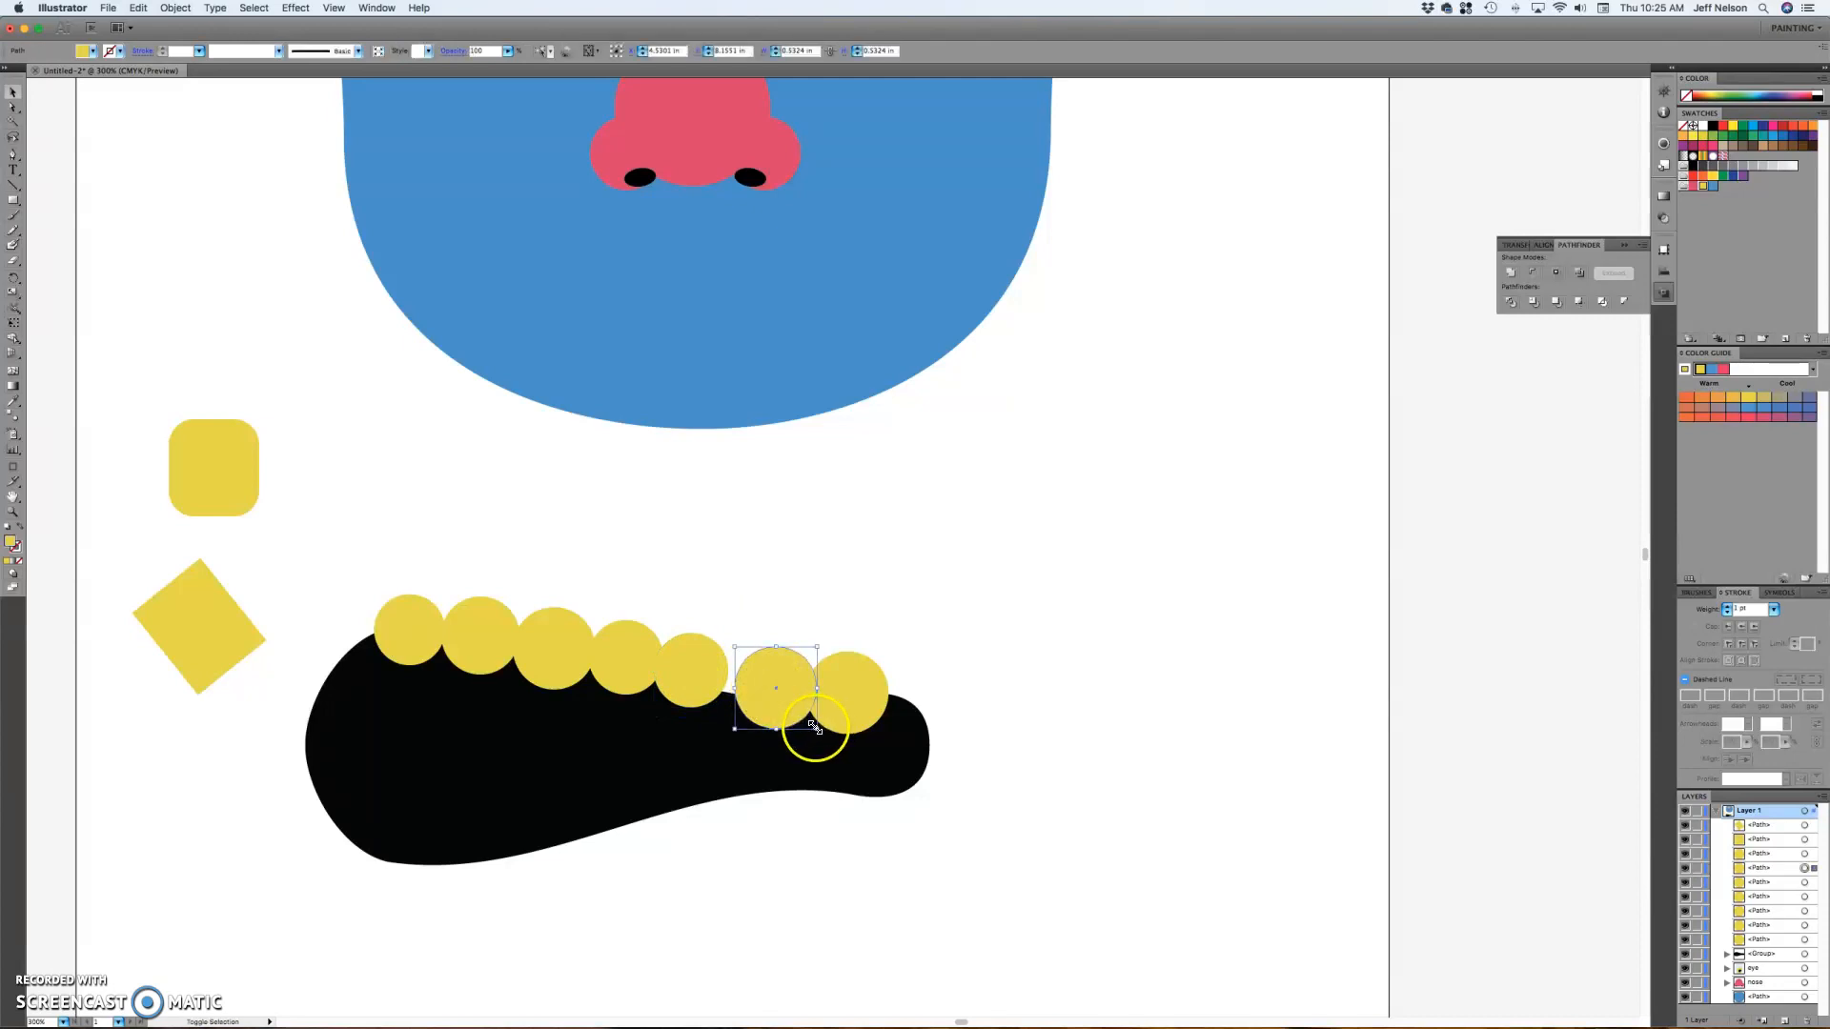
left_click(815, 732, "shift")
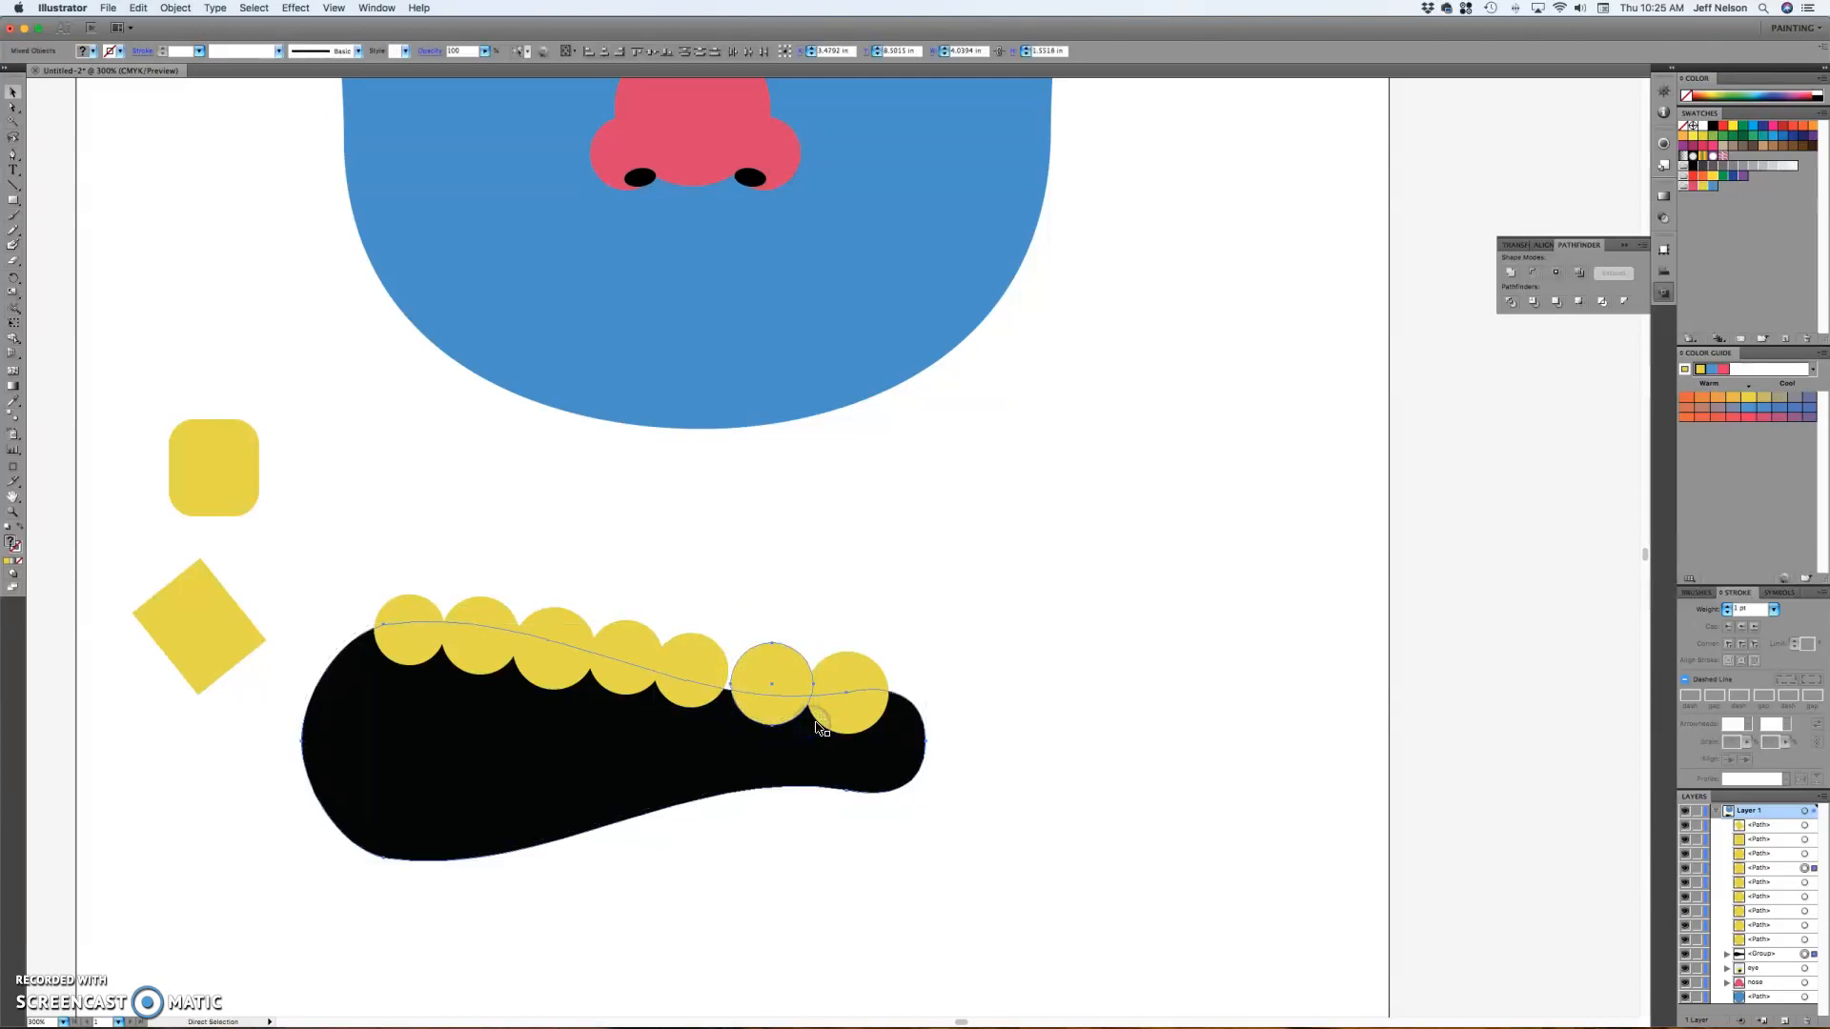
left_click(830, 641)
left_click(793, 678)
left_click_drag(817, 730, 796, 683)
left_click(928, 625)
left_click(851, 703)
left_click(920, 636)
left_click(809, 586)
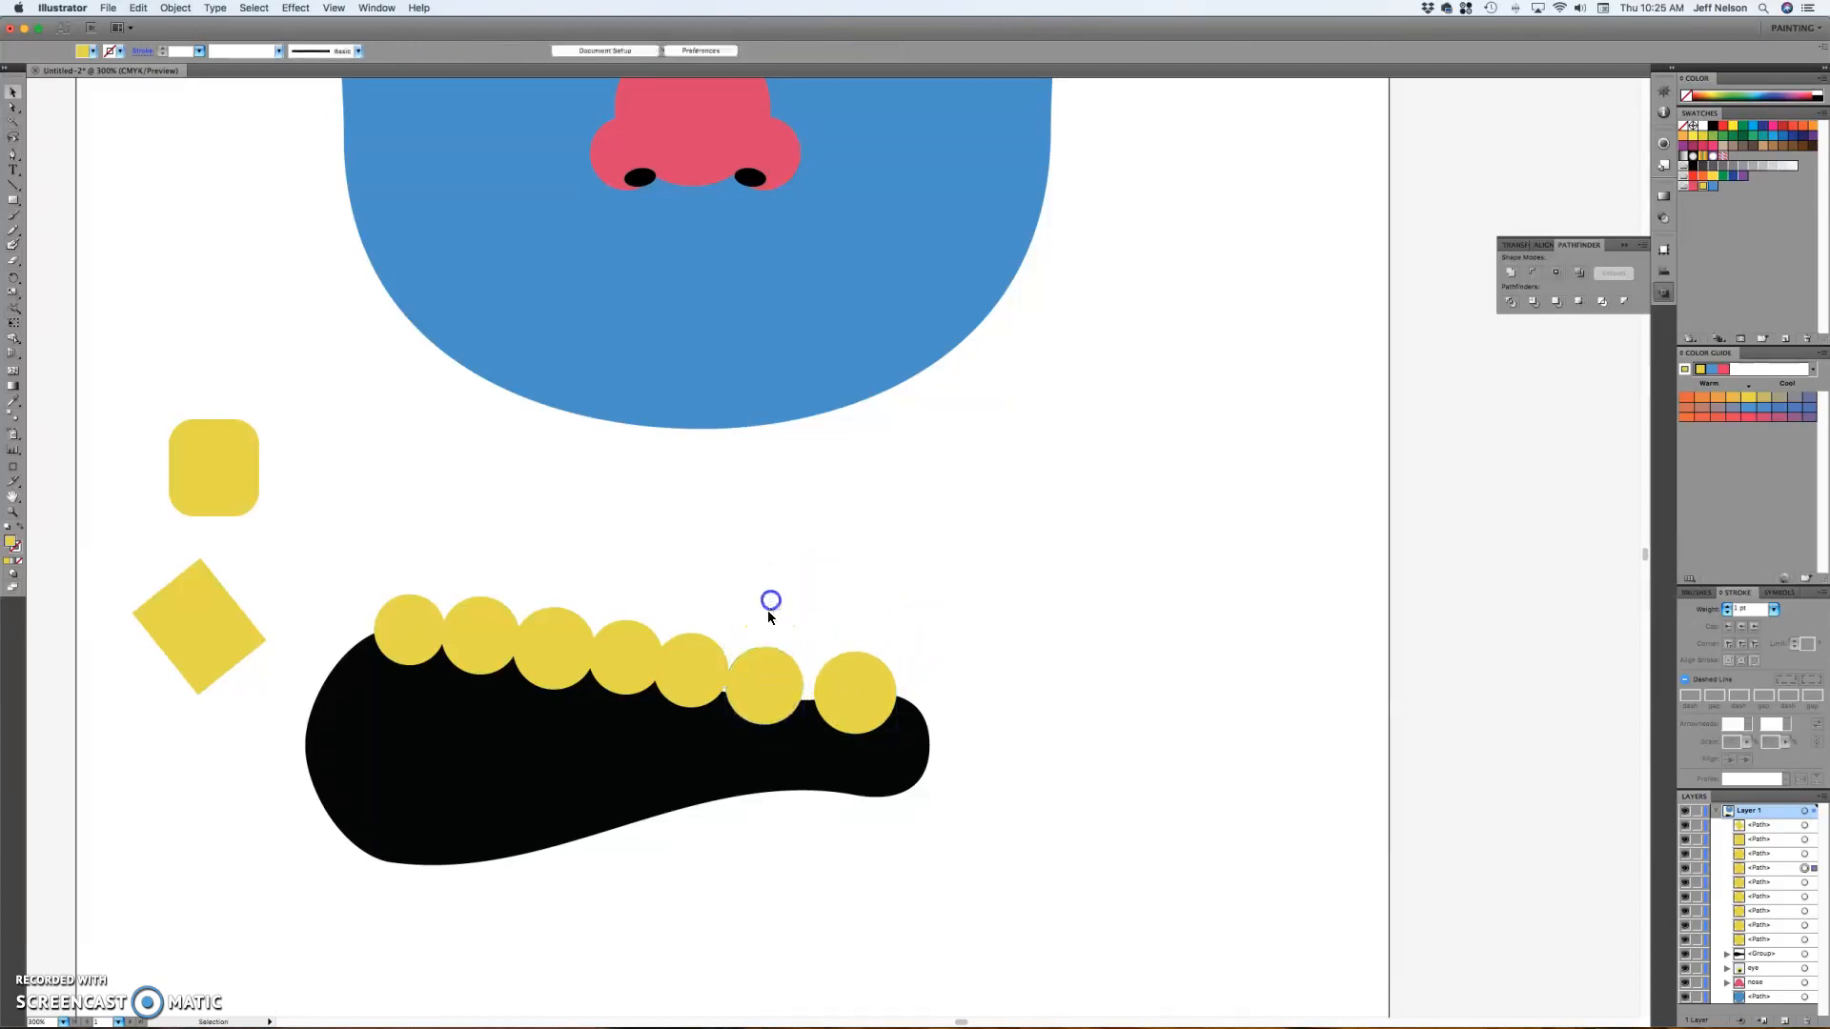
- Delete the sixth tooth to leave a gap and nudge the fifth tooth onto the mouth's upper edge
left_click(759, 695)
key("Delete")
left_click(858, 589)
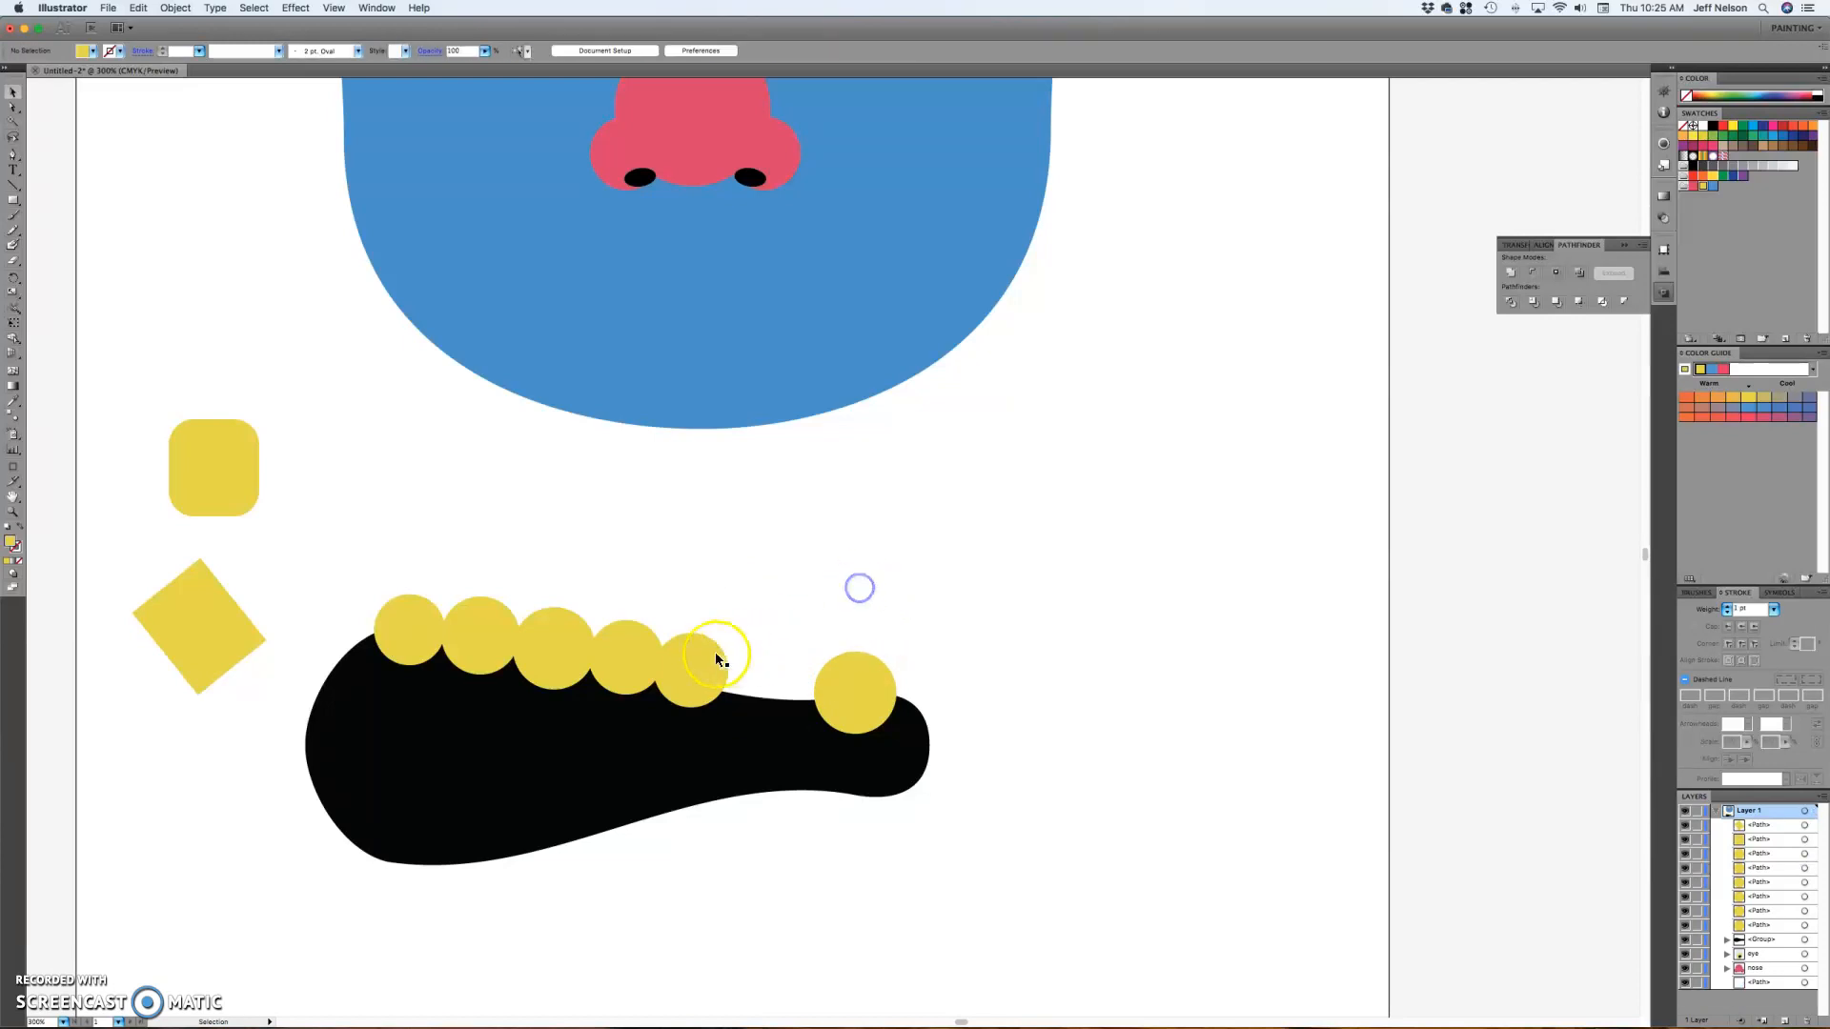
left_click_drag(710, 660, 705, 684)
left_click(758, 593)
left_click(886, 606)
left_click(831, 691)
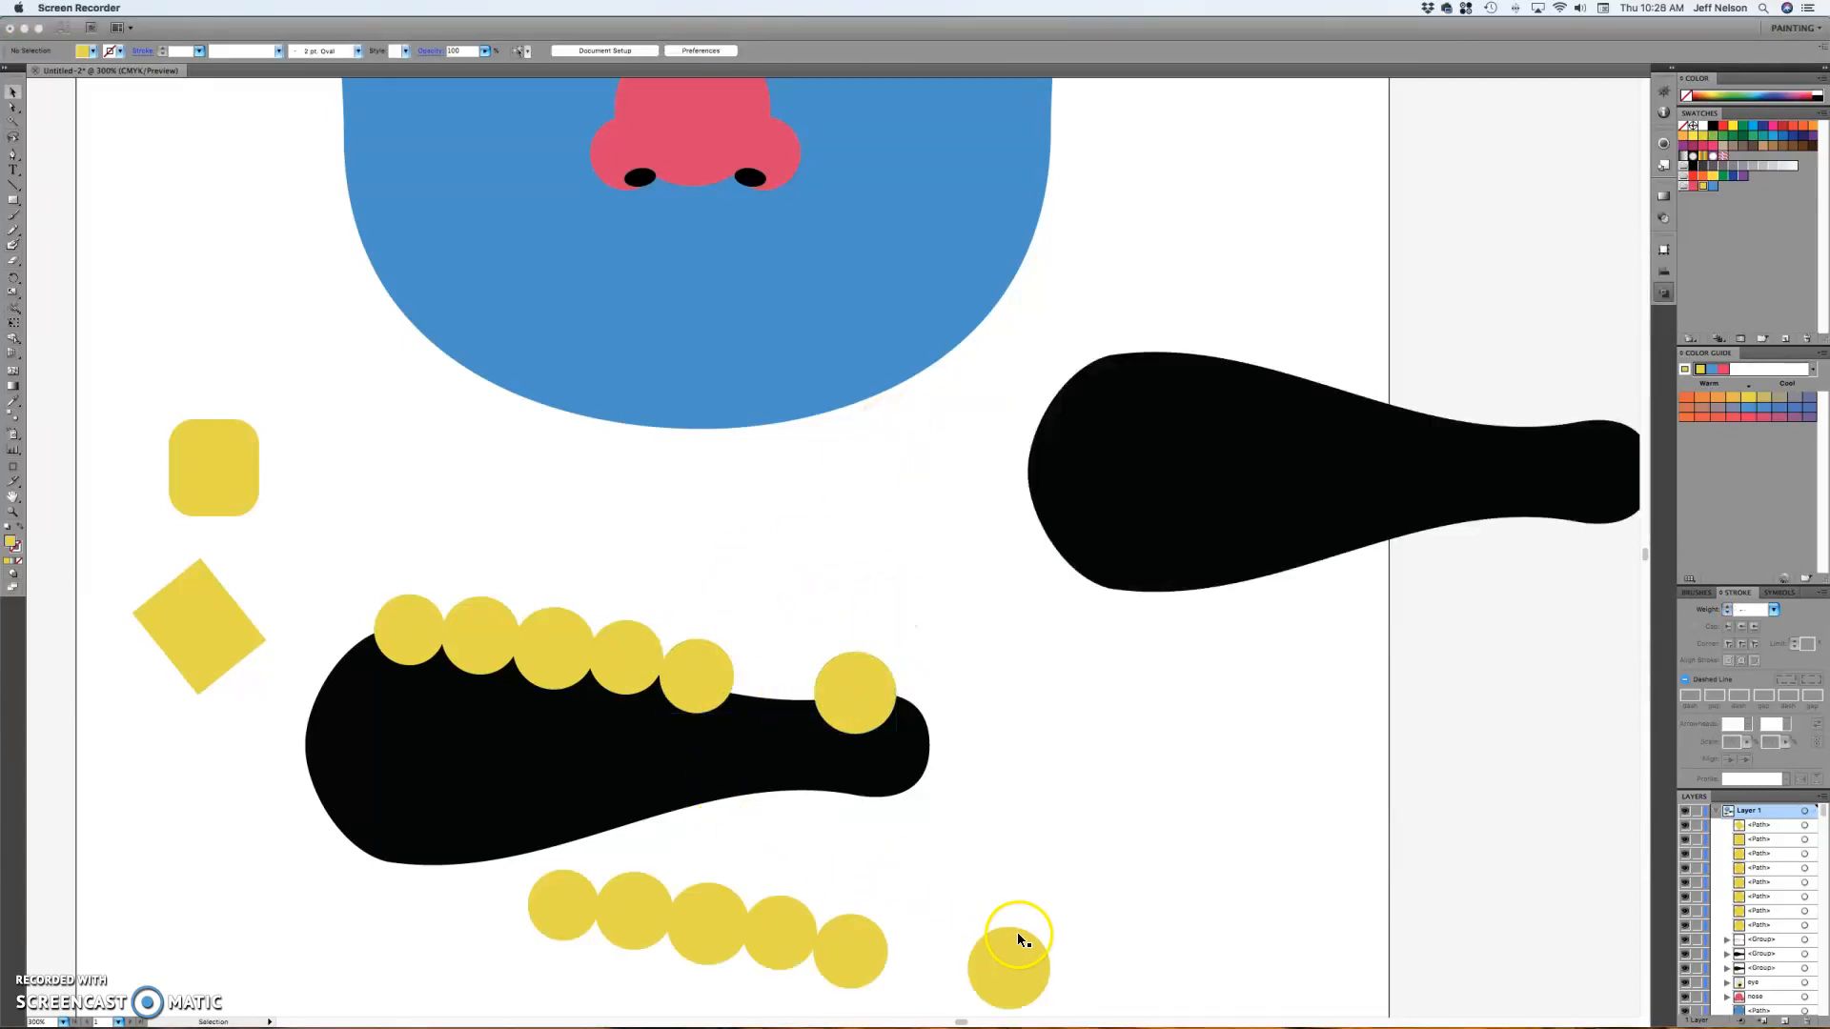
left_click(408, 619)
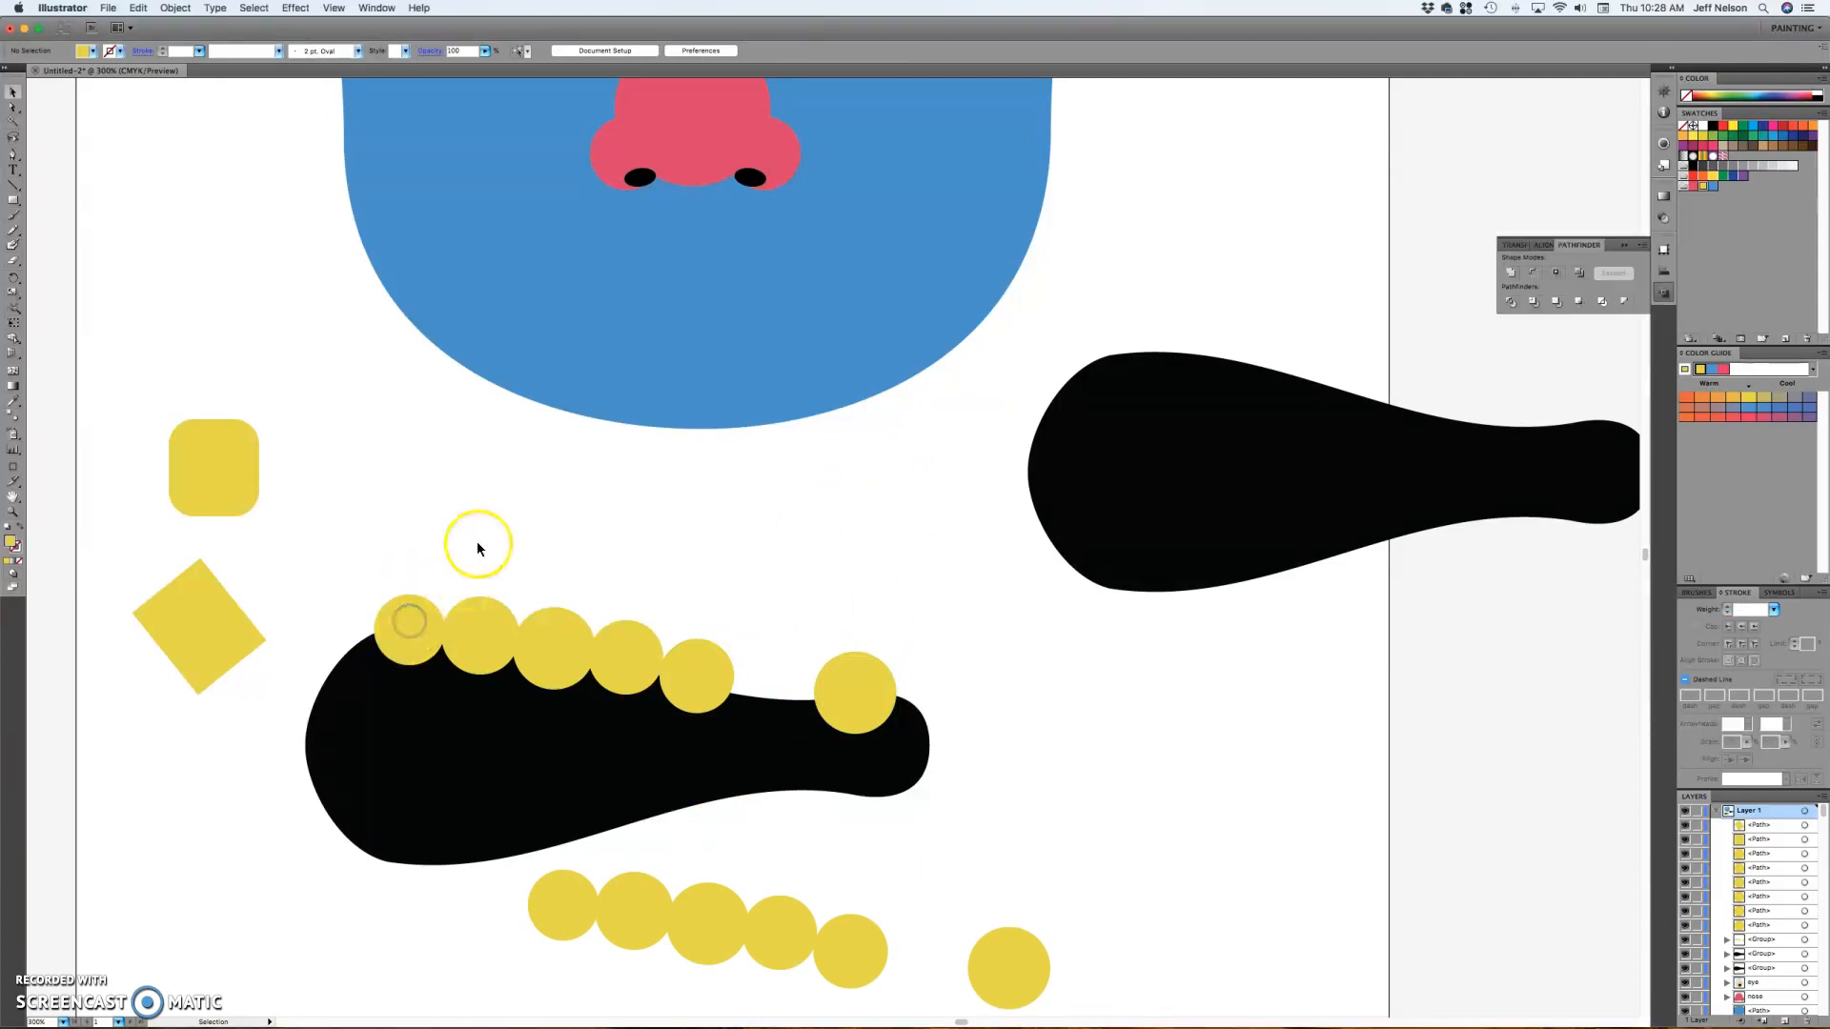
left_click(410, 627)
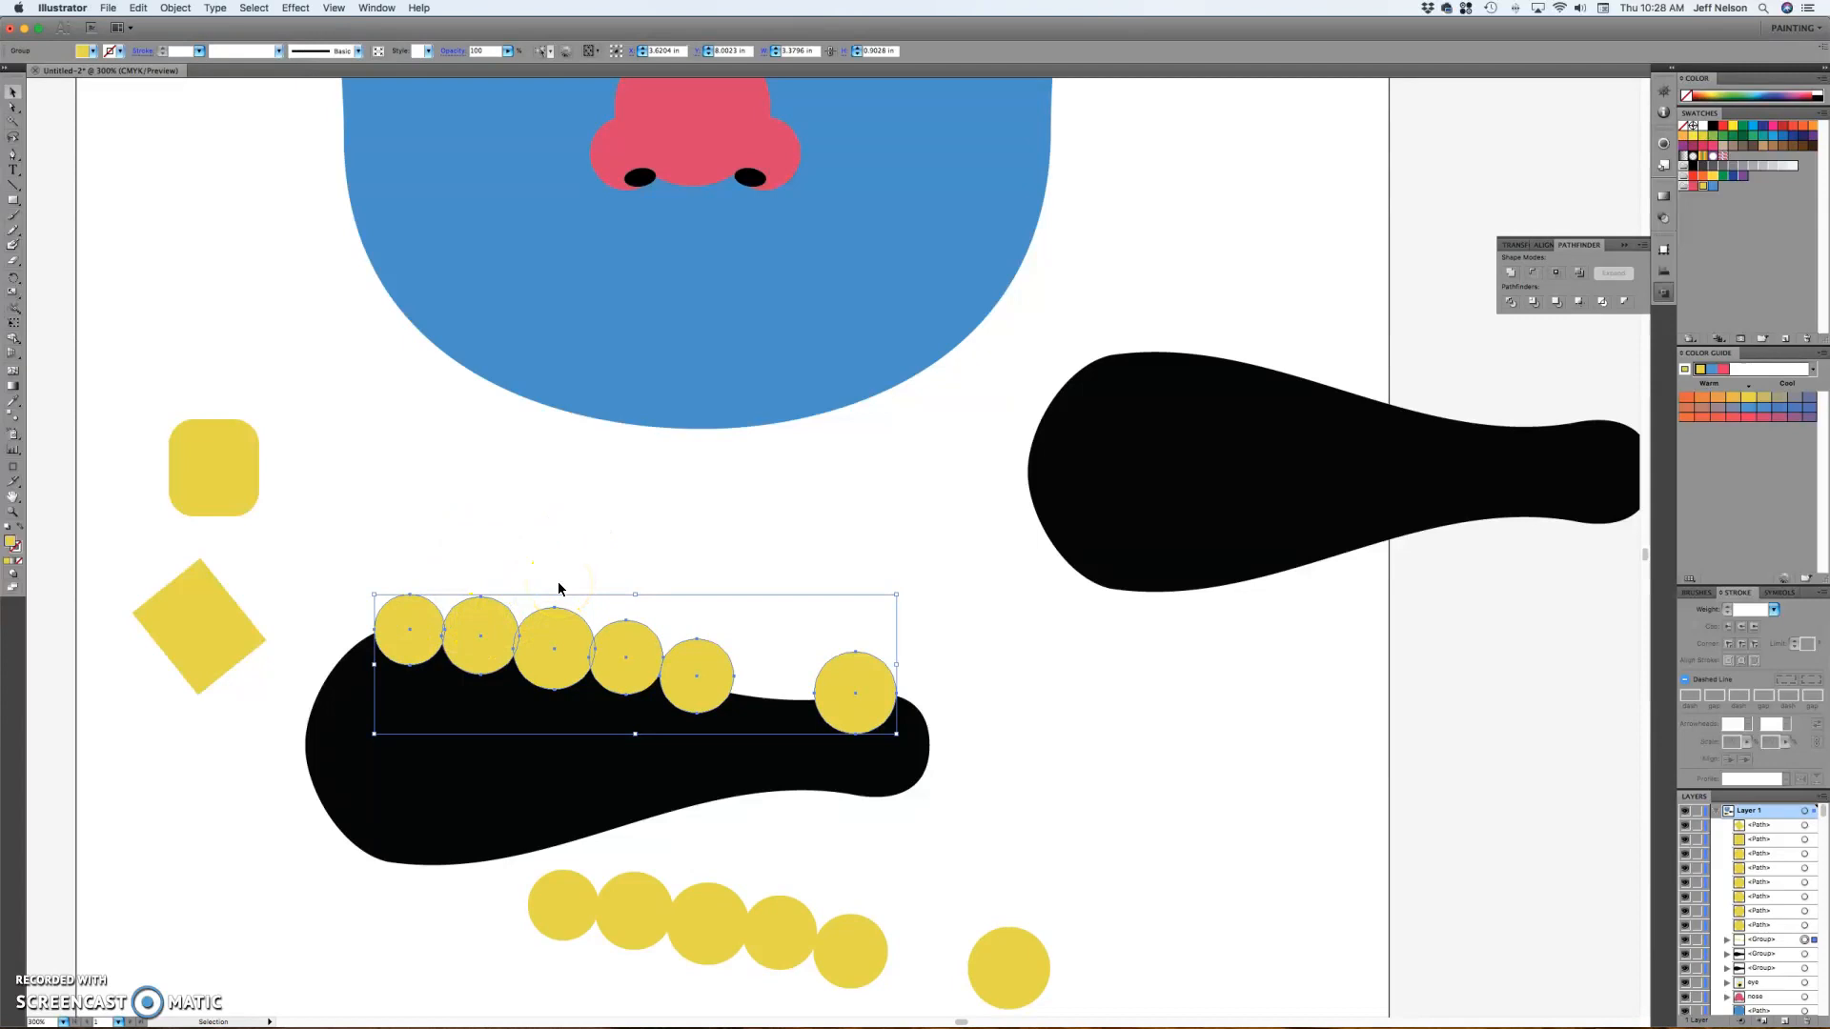
left_click(552, 652)
left_click(820, 833)
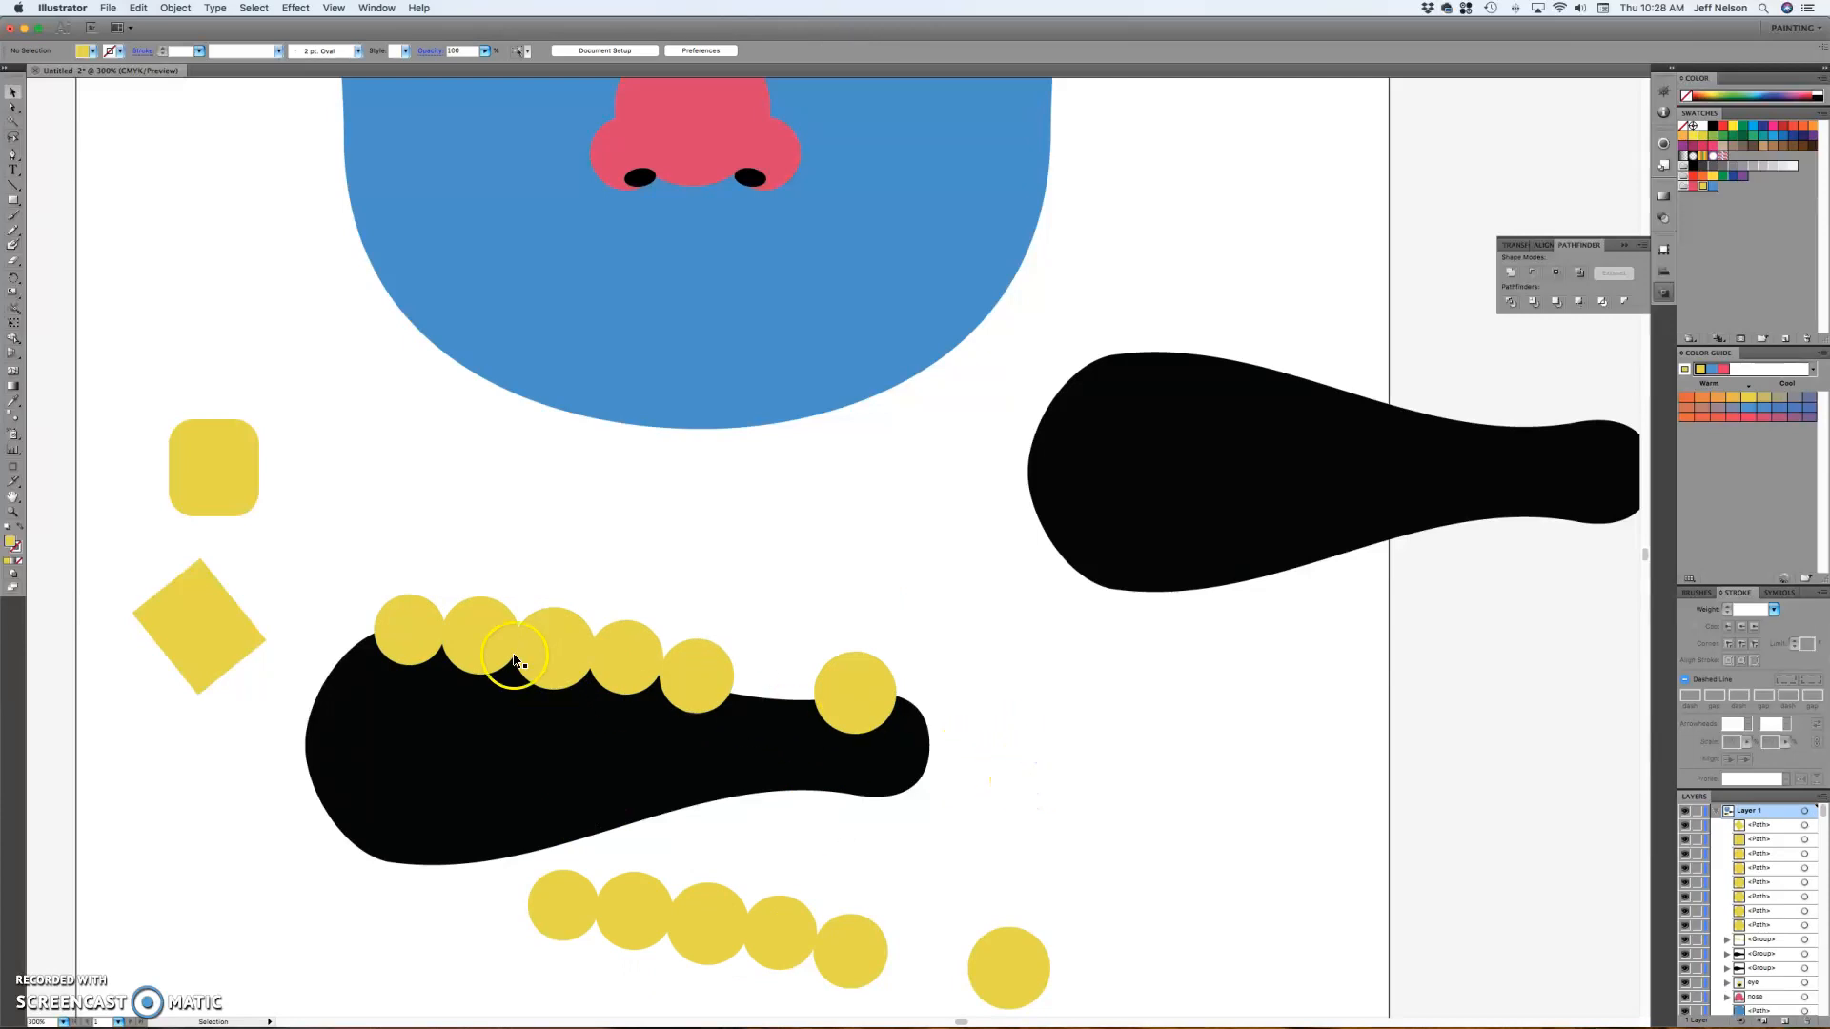
left_click(427, 639)
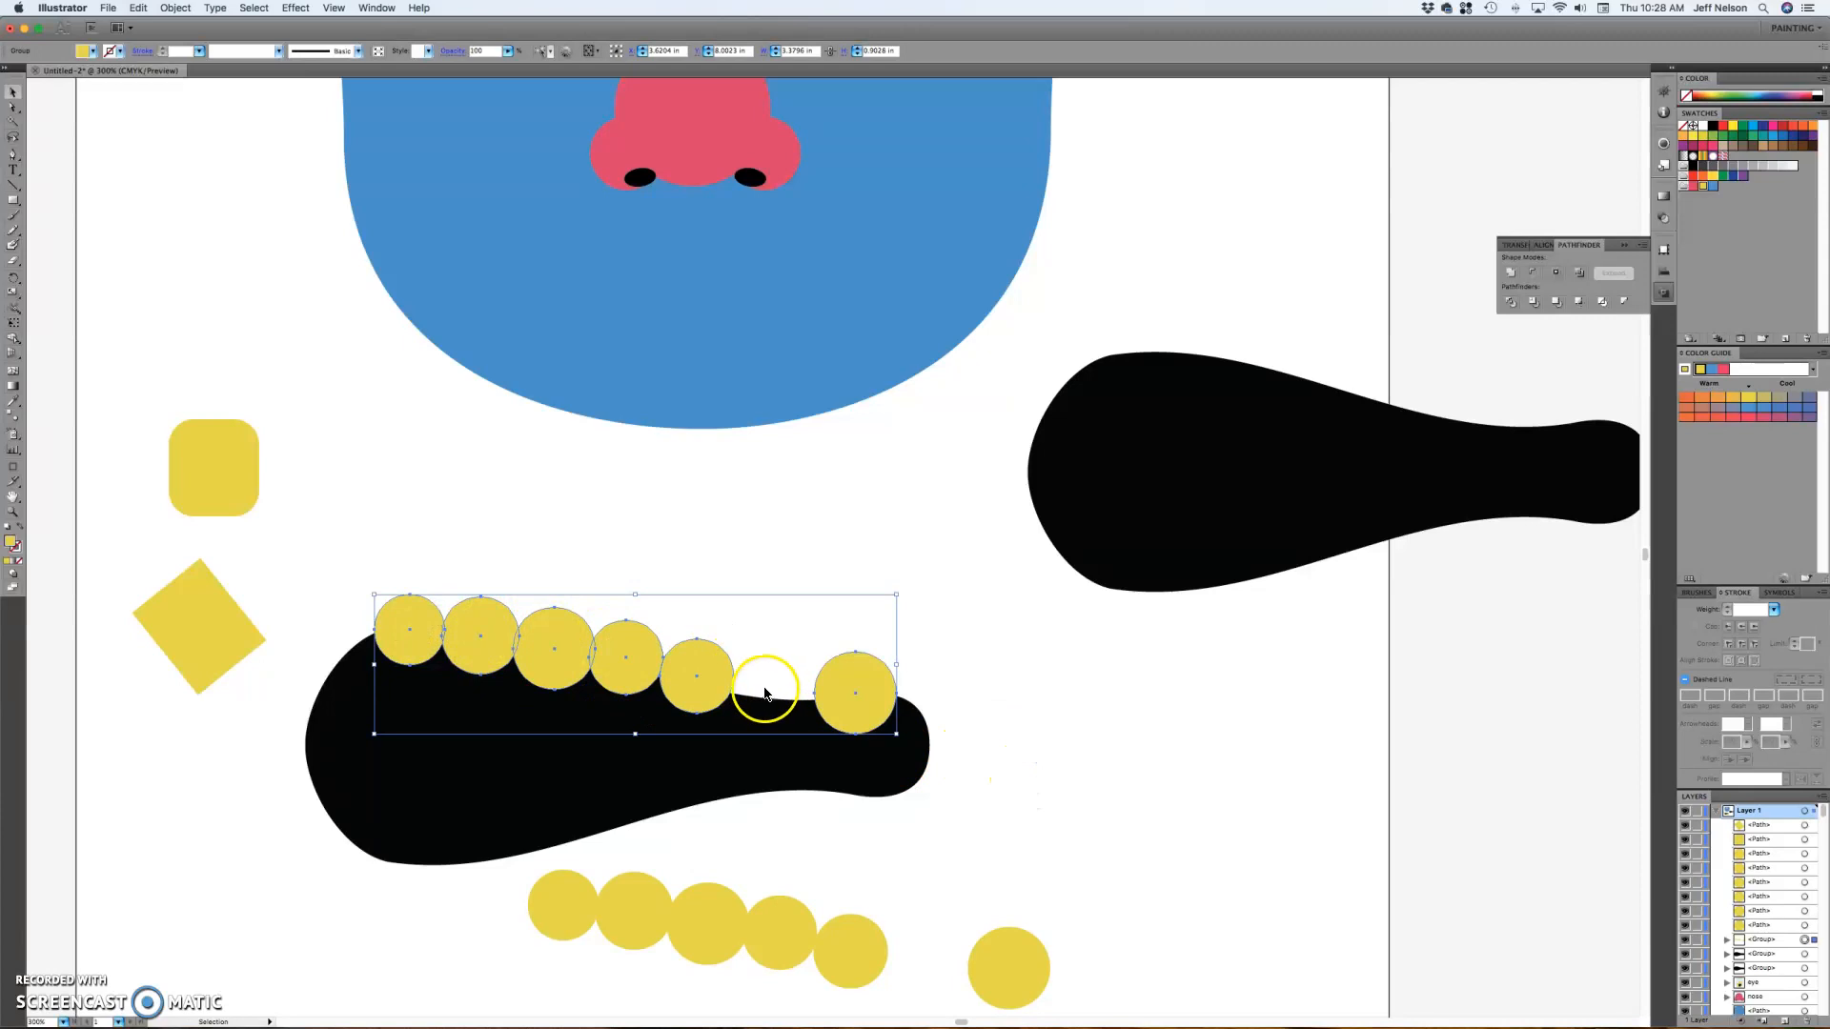
left_click(744, 543)
- Isolate the upper teeth group and unite its five adjoining circles into one shape
double_click(678, 683)
left_click(678, 683)
left_click(610, 671, "shift")
left_click(553, 662, "shift")
left_click(504, 647, "shift")
left_click(418, 637, "shift")
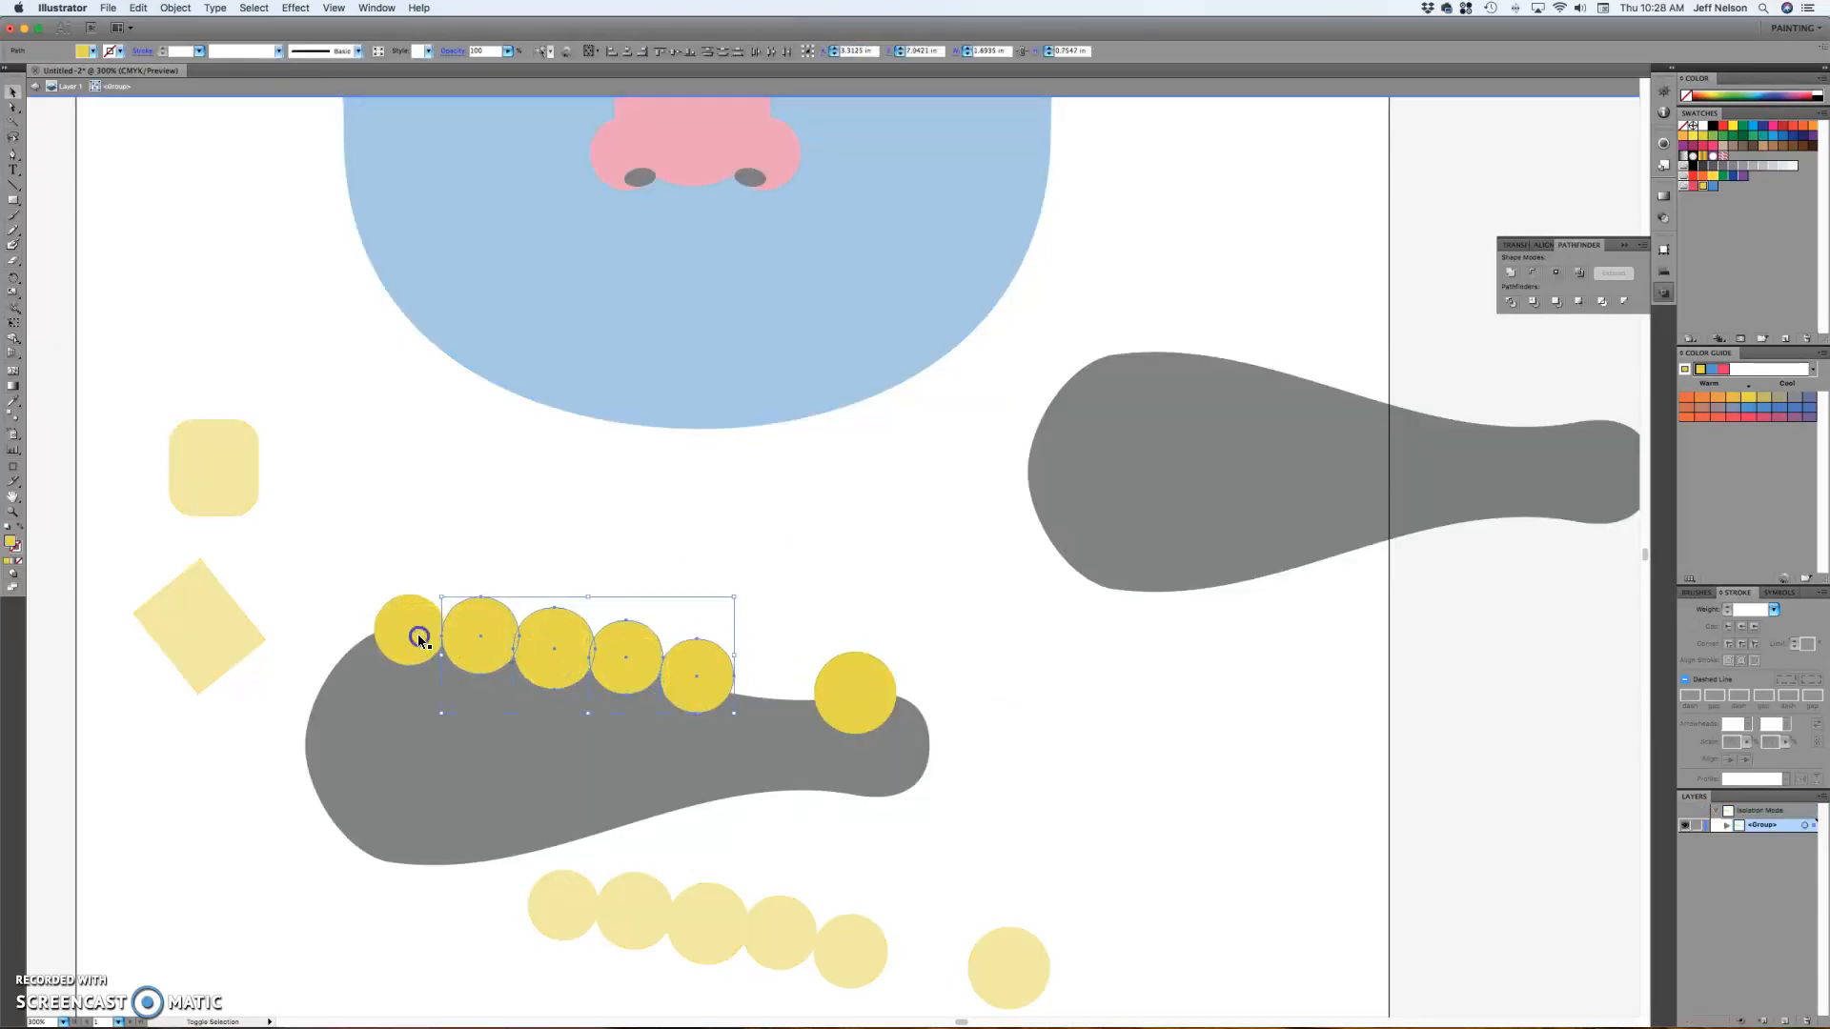
left_click(1509, 274)
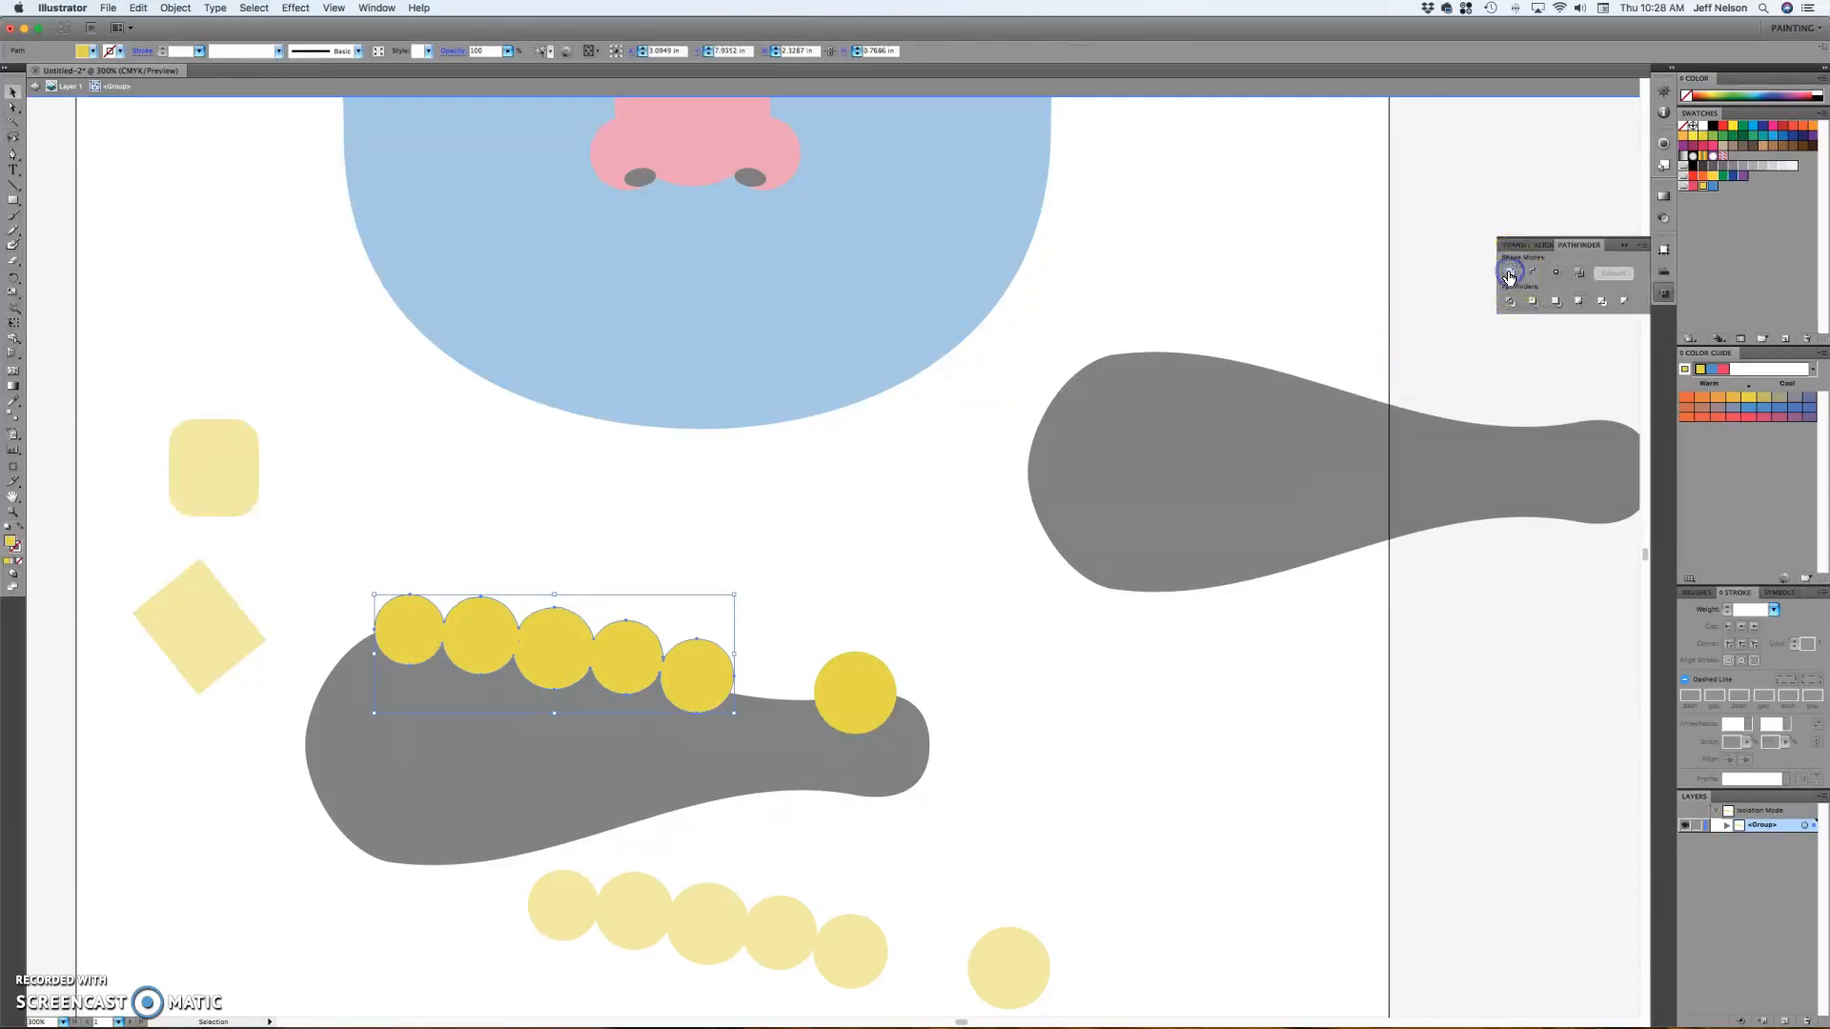
left_click(1014, 701)
double_click(666, 586)
- Divide the black mouth and the overlapping upper teeth with the Pathfinder
left_click(621, 648)
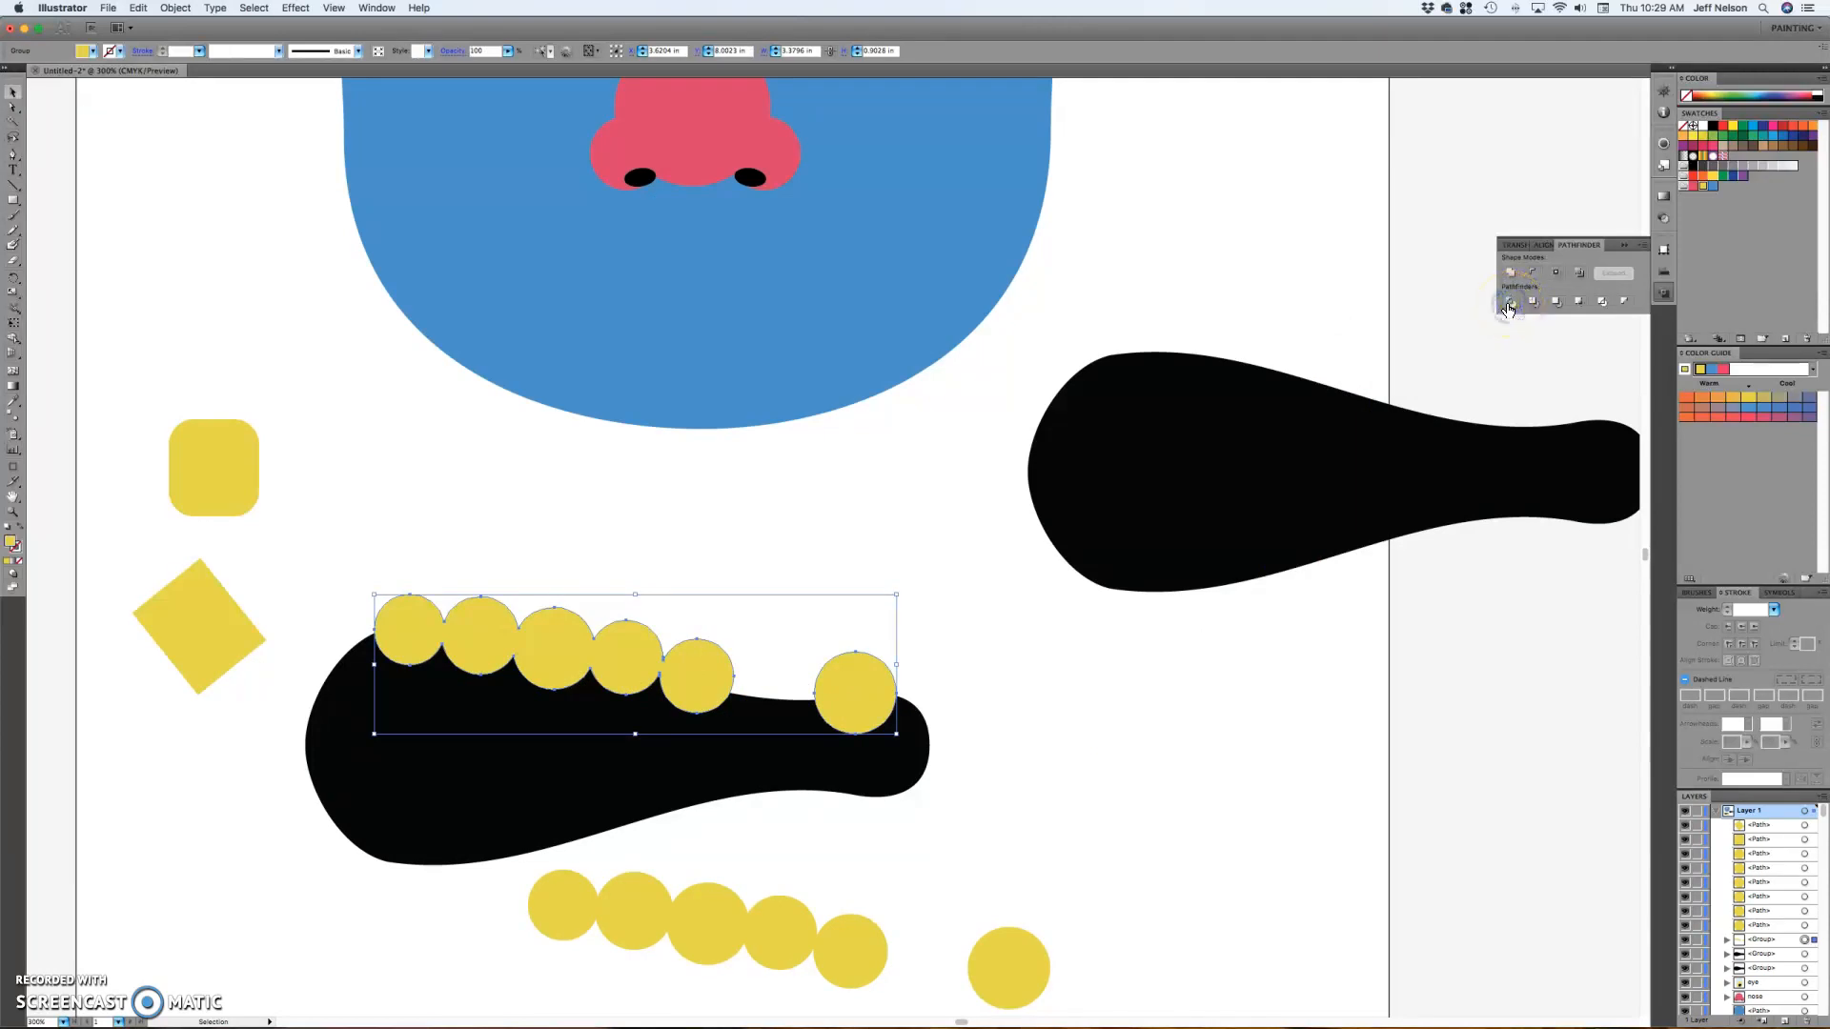
left_click(1089, 876)
left_click_drag(424, 542, 574, 783)
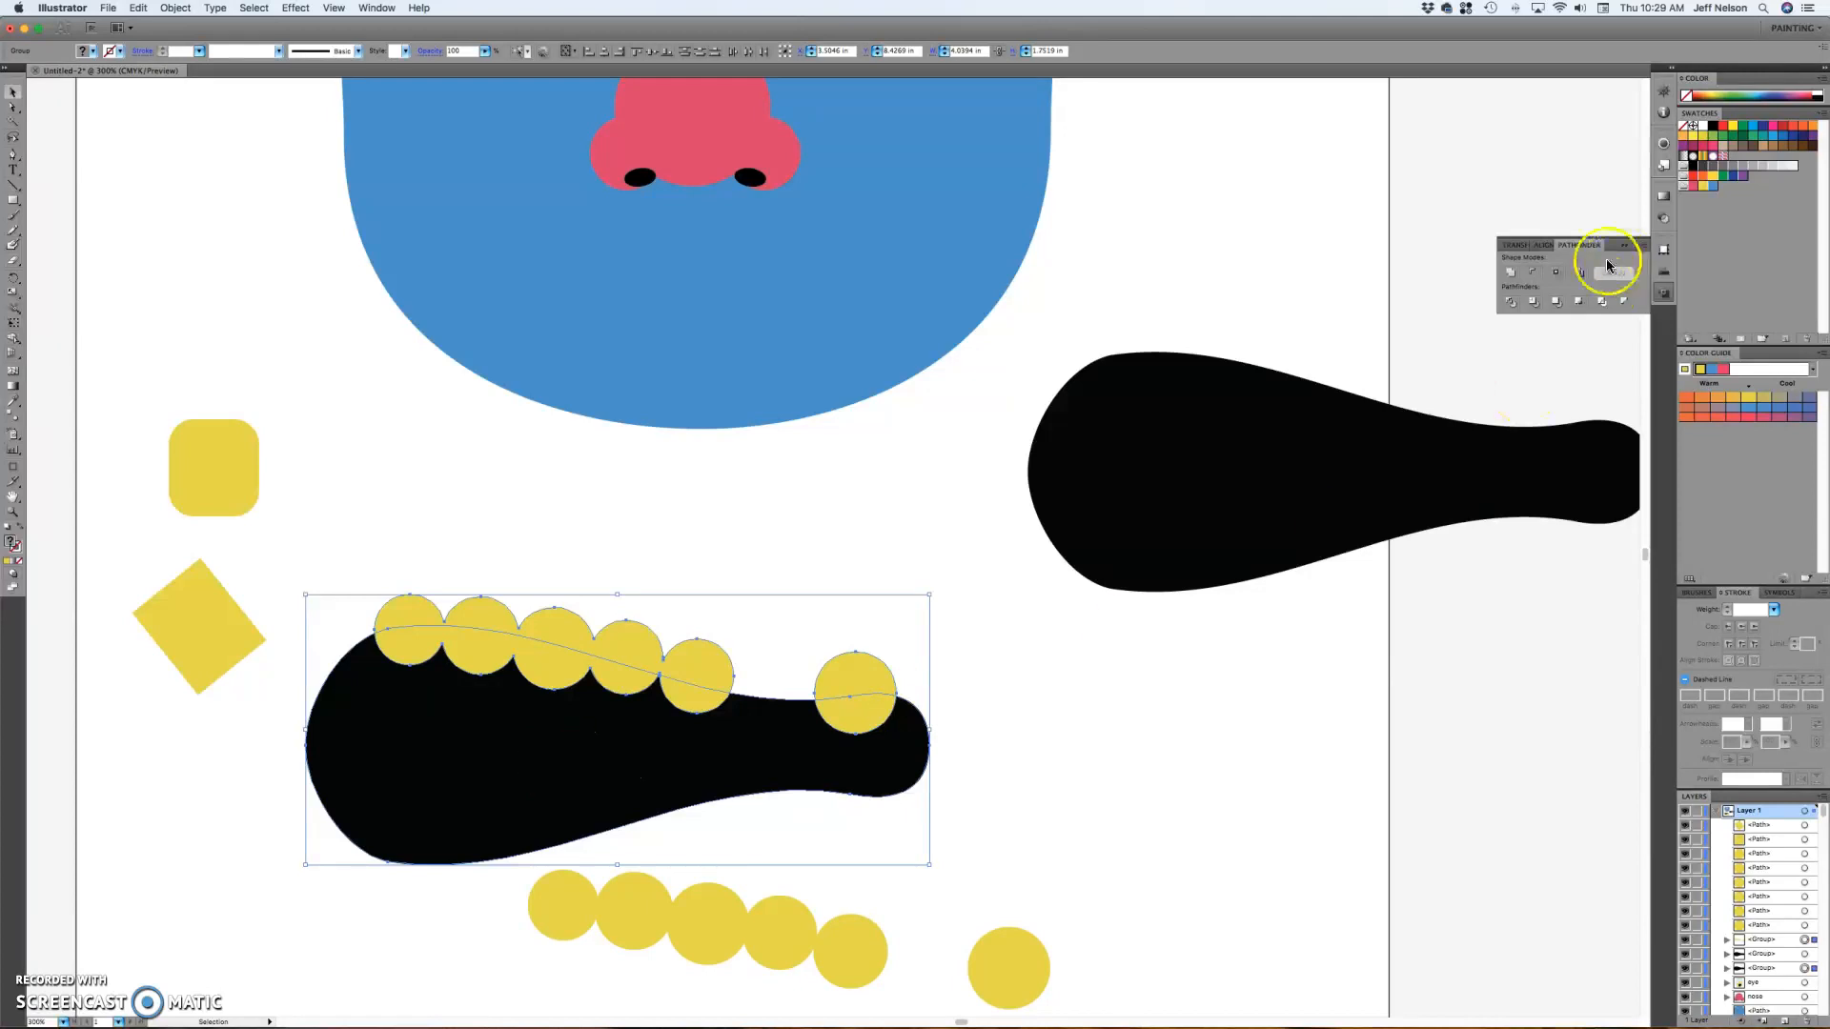
left_click(1510, 303)
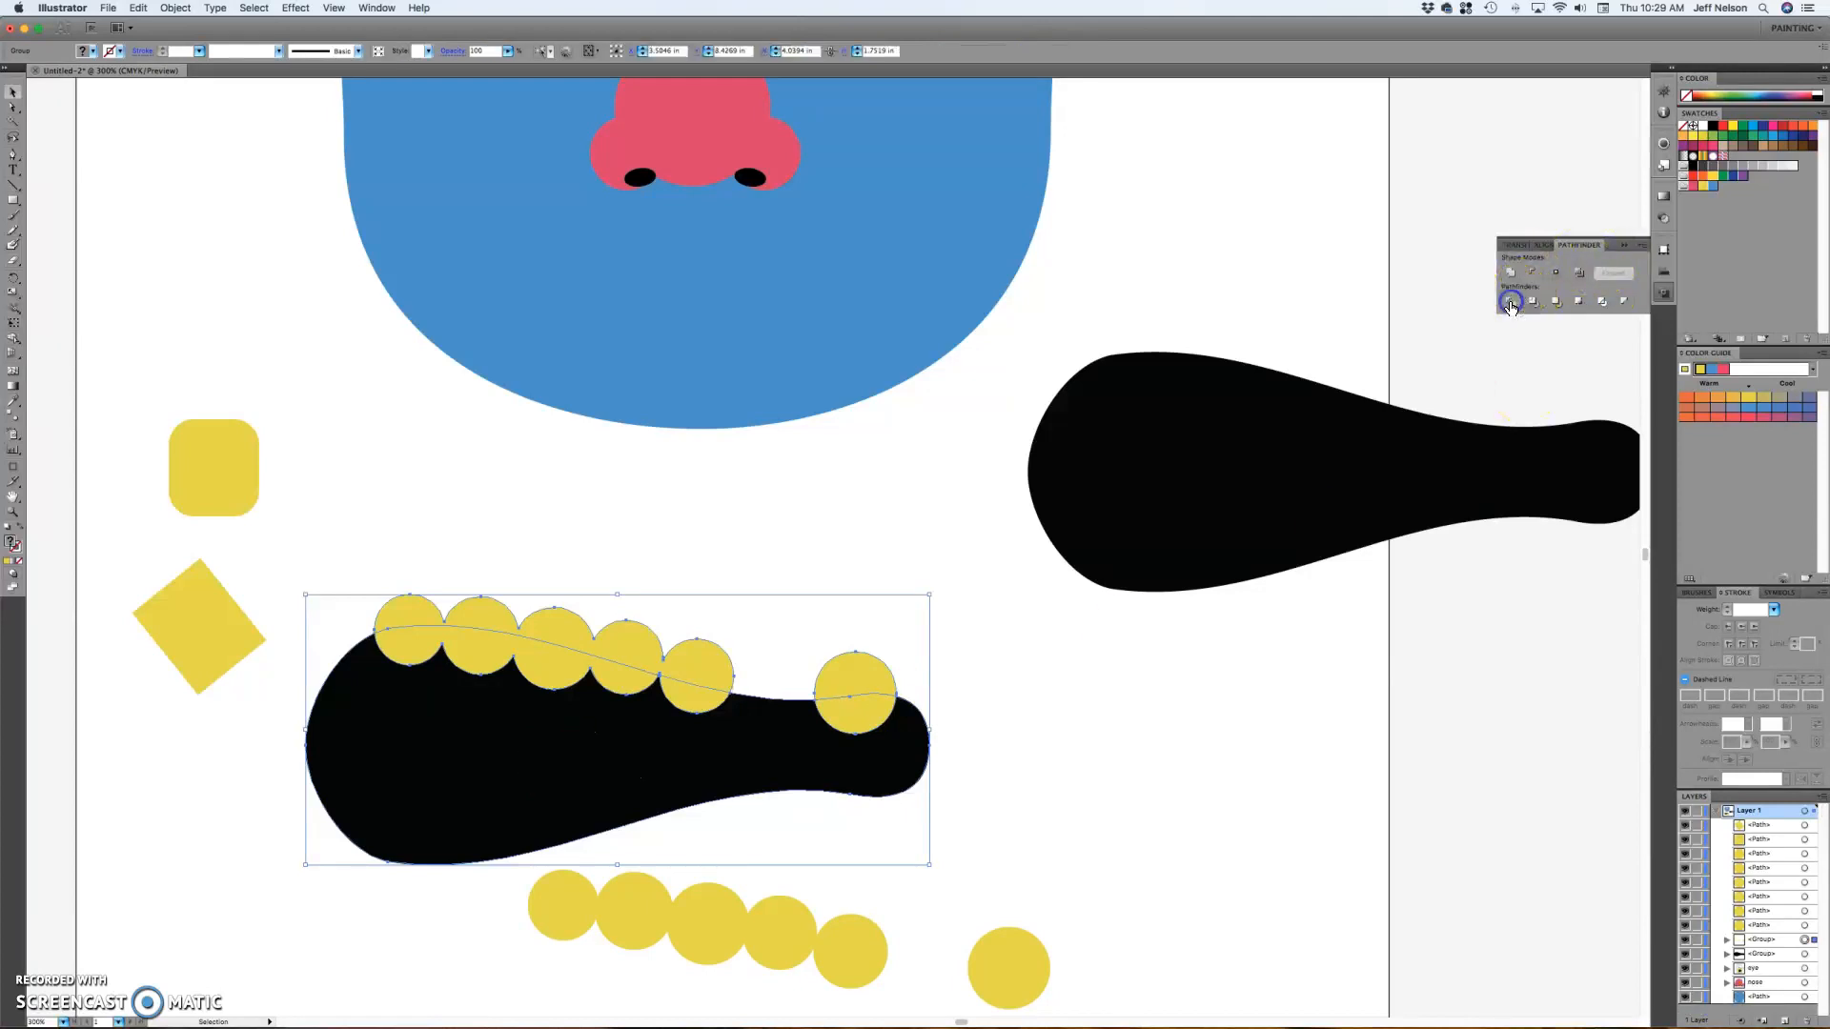
left_click(1112, 715)
- Isolate the divided group and delete the yellow tooth pieces that stick out above the mouth's upper edge
left_click(729, 667)
left_click(772, 604)
double_click(701, 660)
left_click(703, 664)
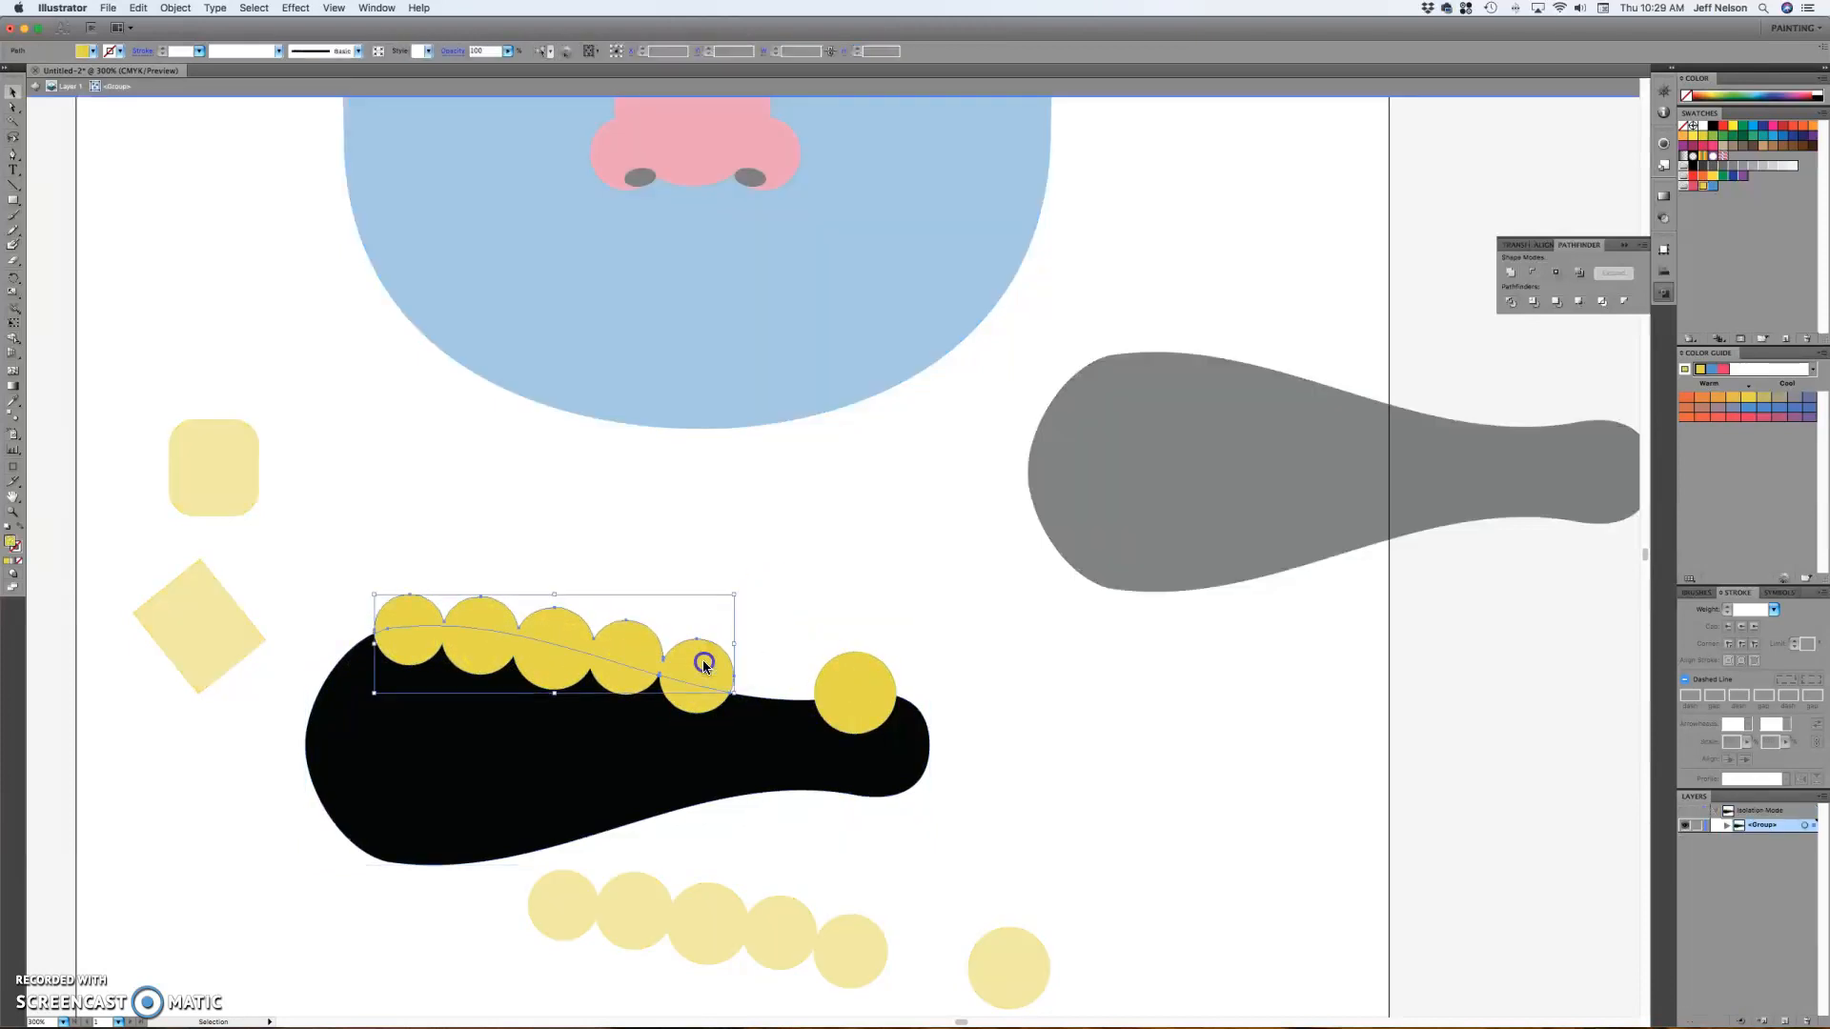
key("Delete")
left_click(849, 669)
key("Delete")
left_click(865, 701)
left_click(886, 627)
- Delete the black mouth piece from the divided group, keeping only the trimmed teeth, and leave isolation mode
left_click(747, 743)
left_click(797, 546)
left_click(730, 793)
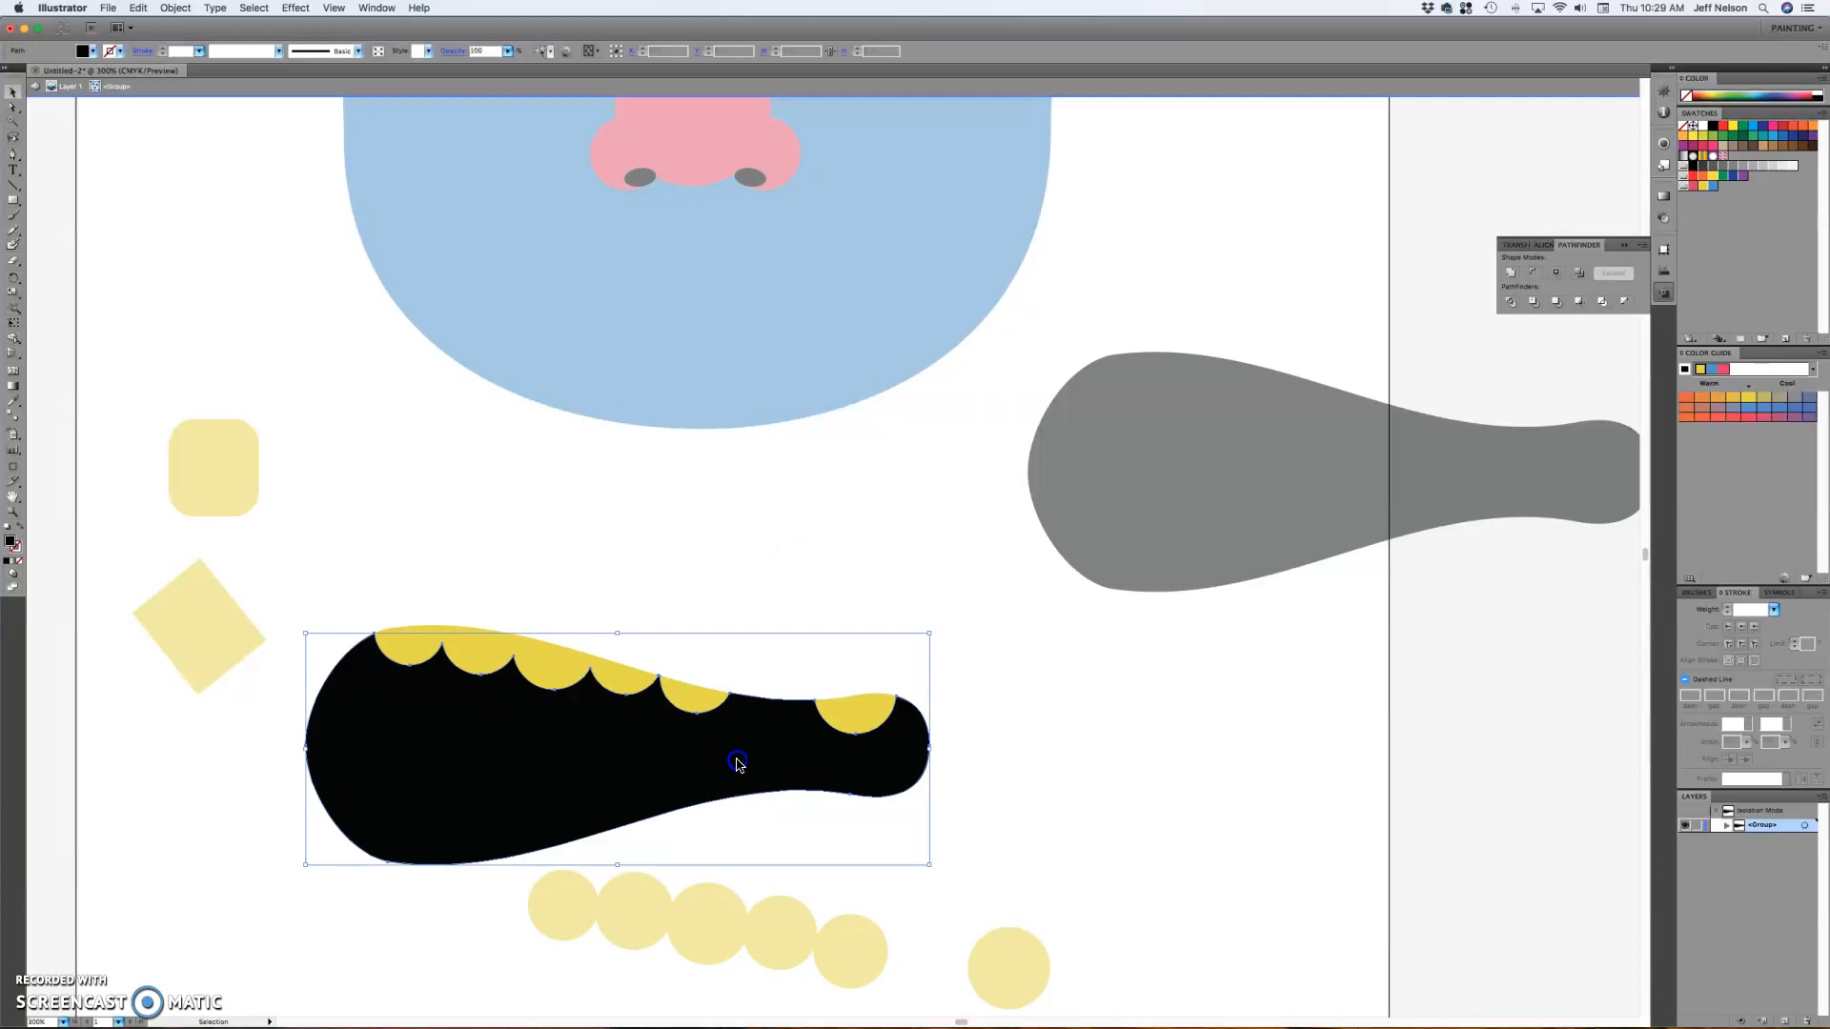
double_click(756, 762)
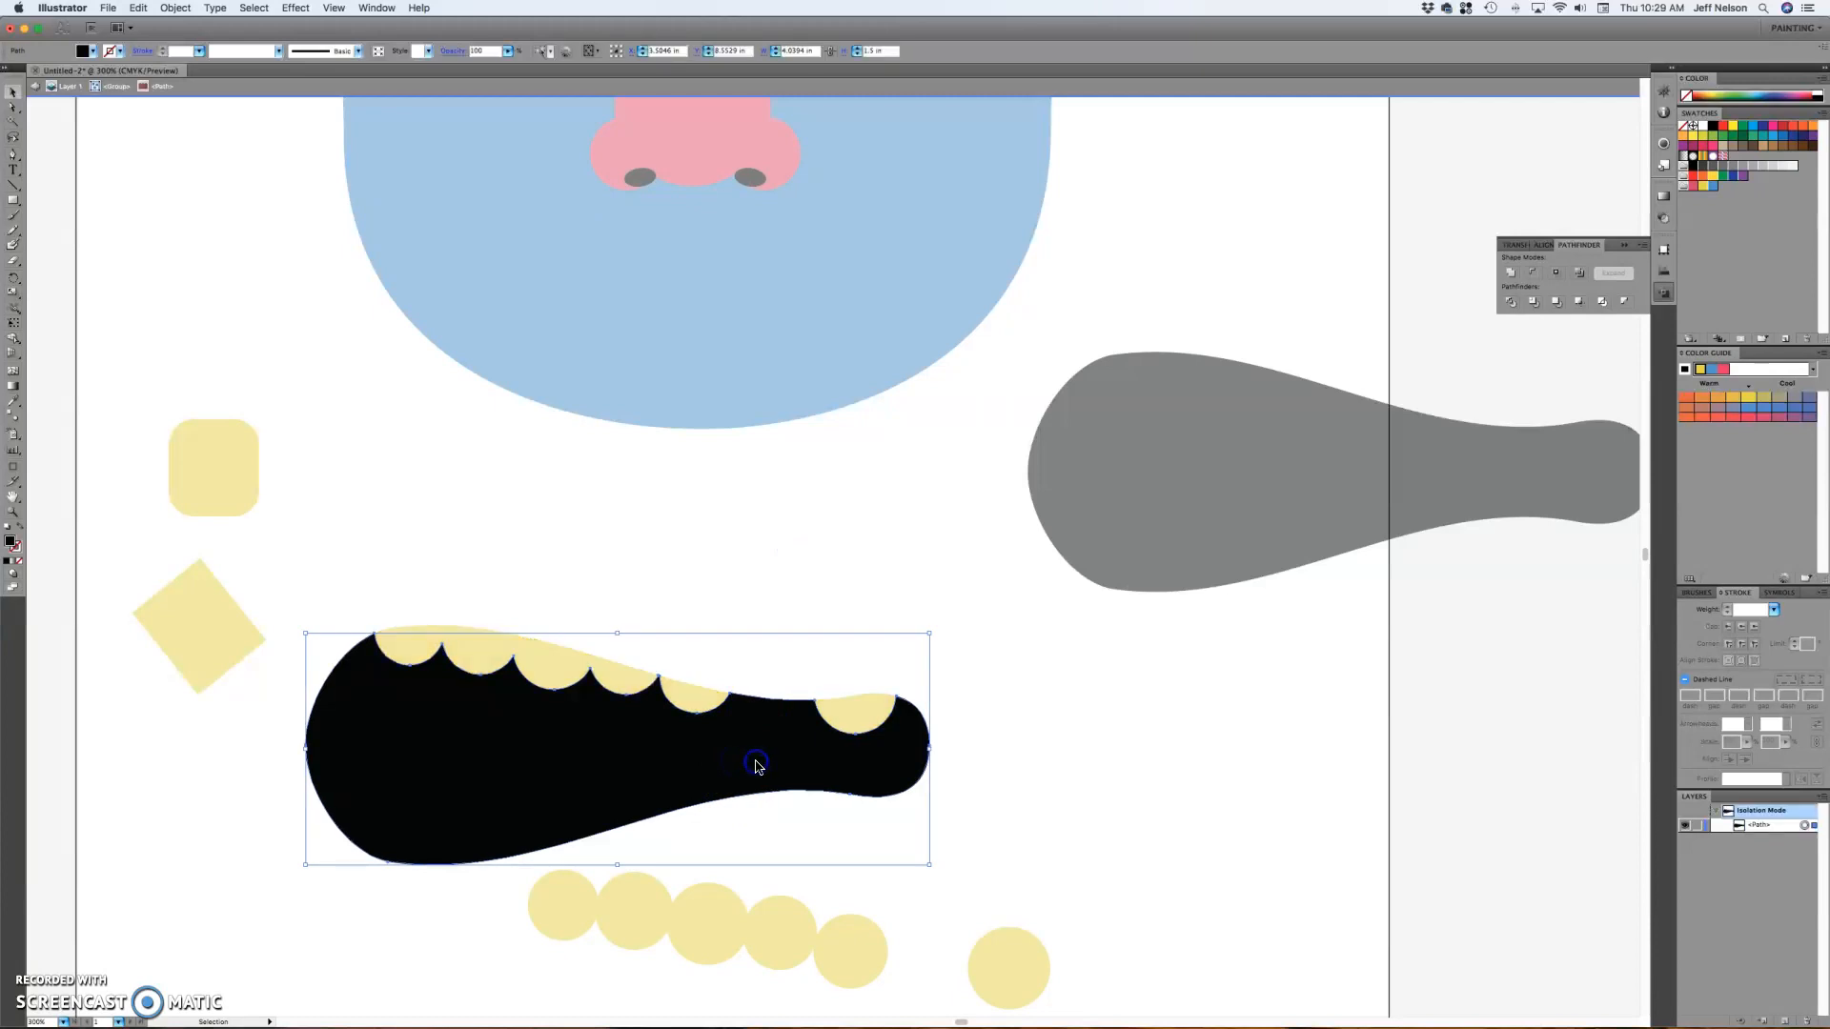
key("Delete")
double_click(781, 637)
- Move the trimmed upper teeth onto the upper edge of the spare black mouth
left_click(698, 699)
left_click_drag(698, 703, 1415, 429)
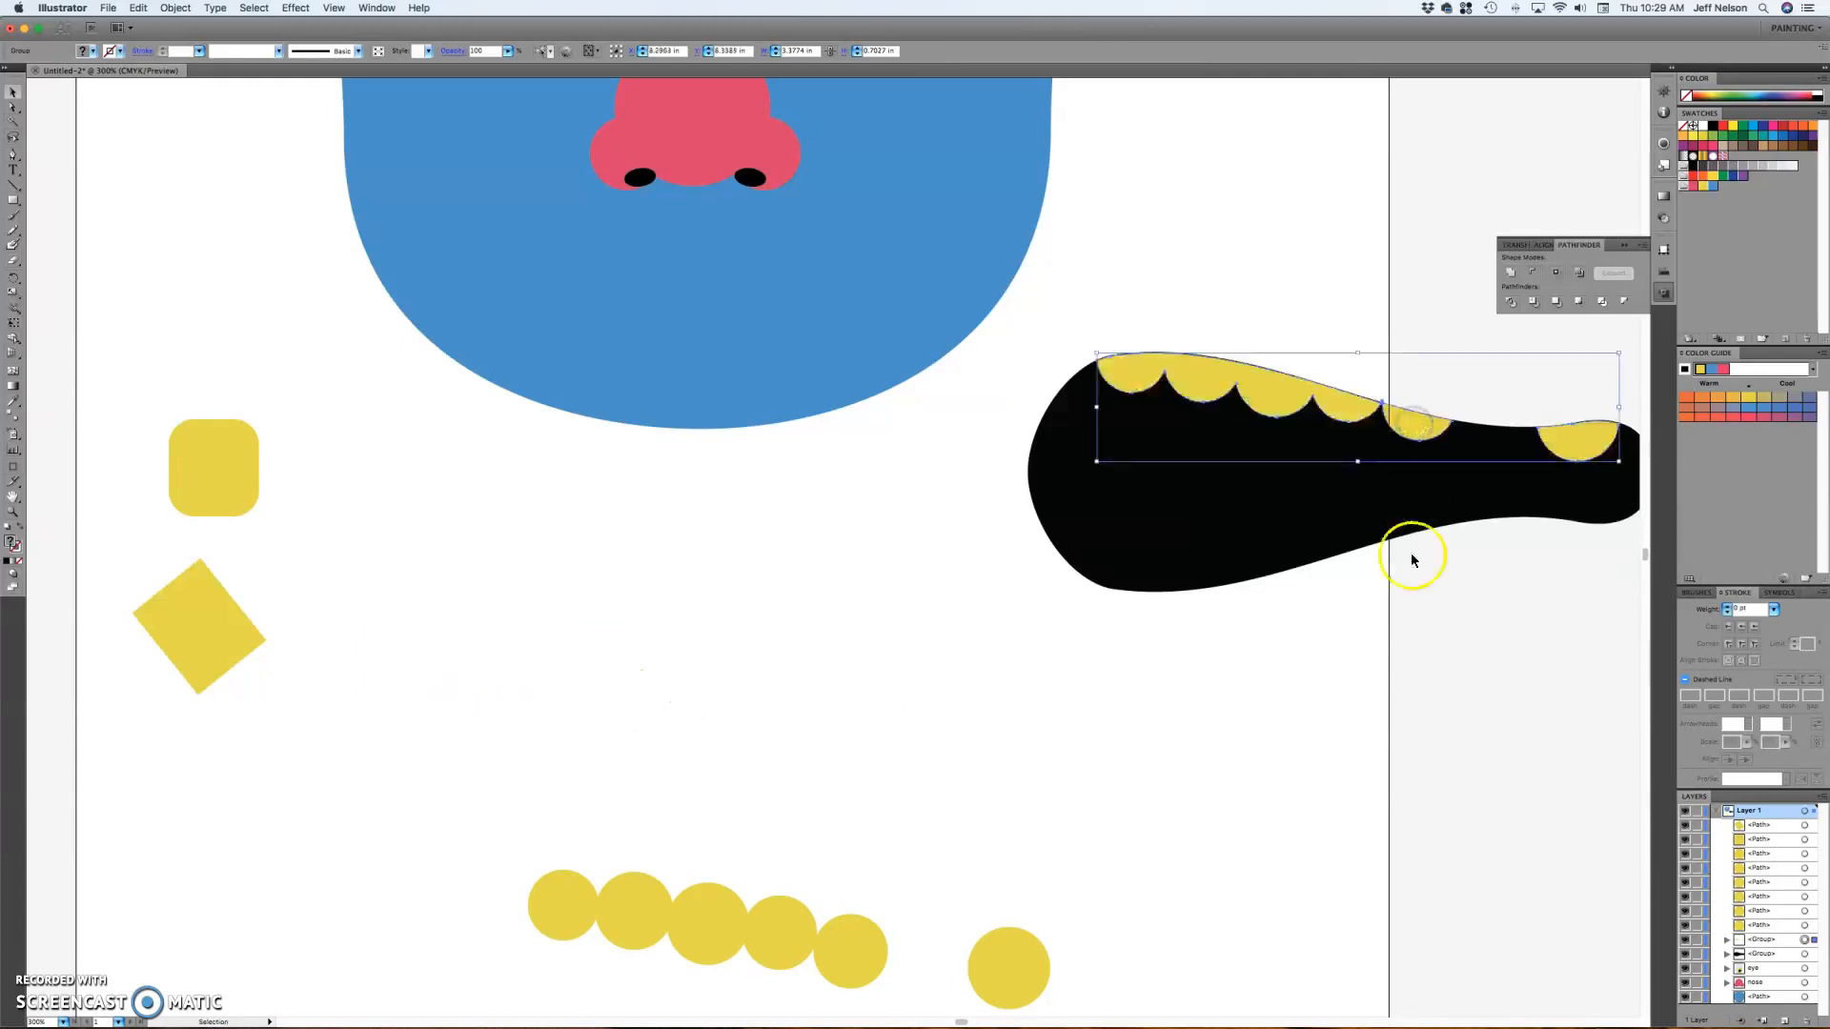
left_click(1426, 631)
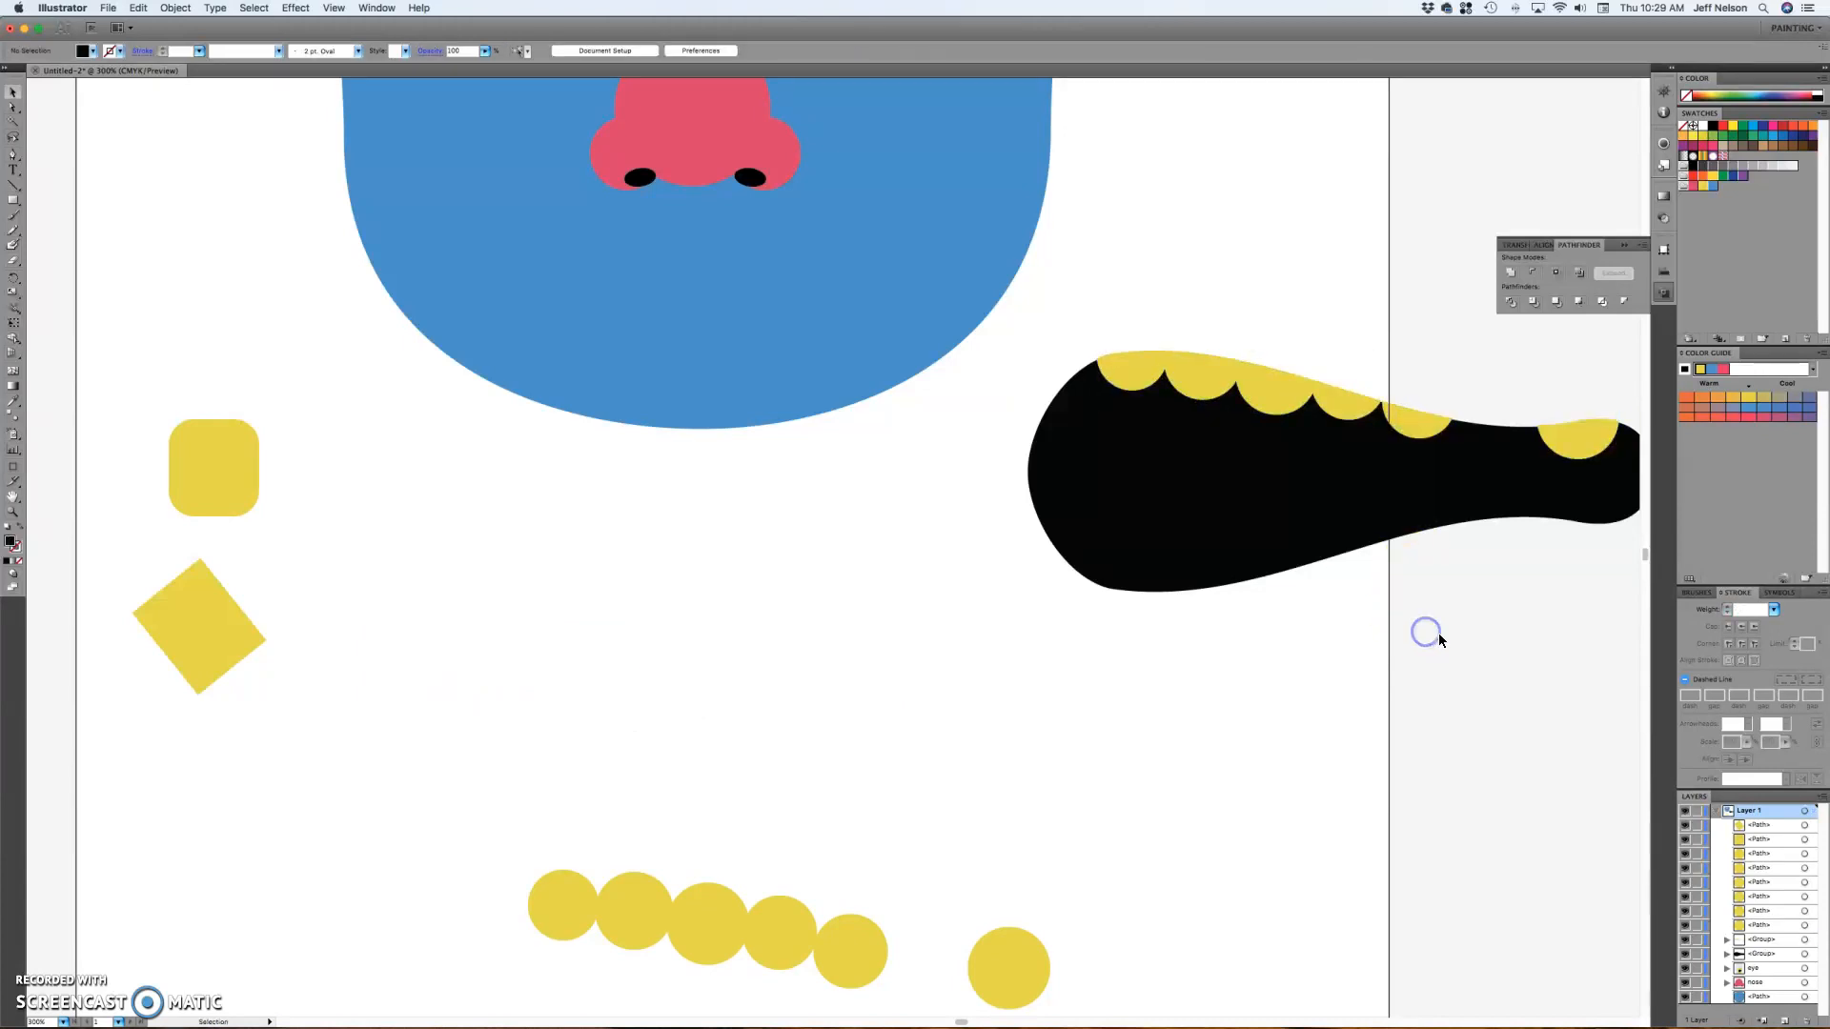
- Duplicate the black mouth and place the copy below the monster's head, above the spare yellow circles
left_click(1287, 553)
left_click_drag(1327, 515, 642, 728)
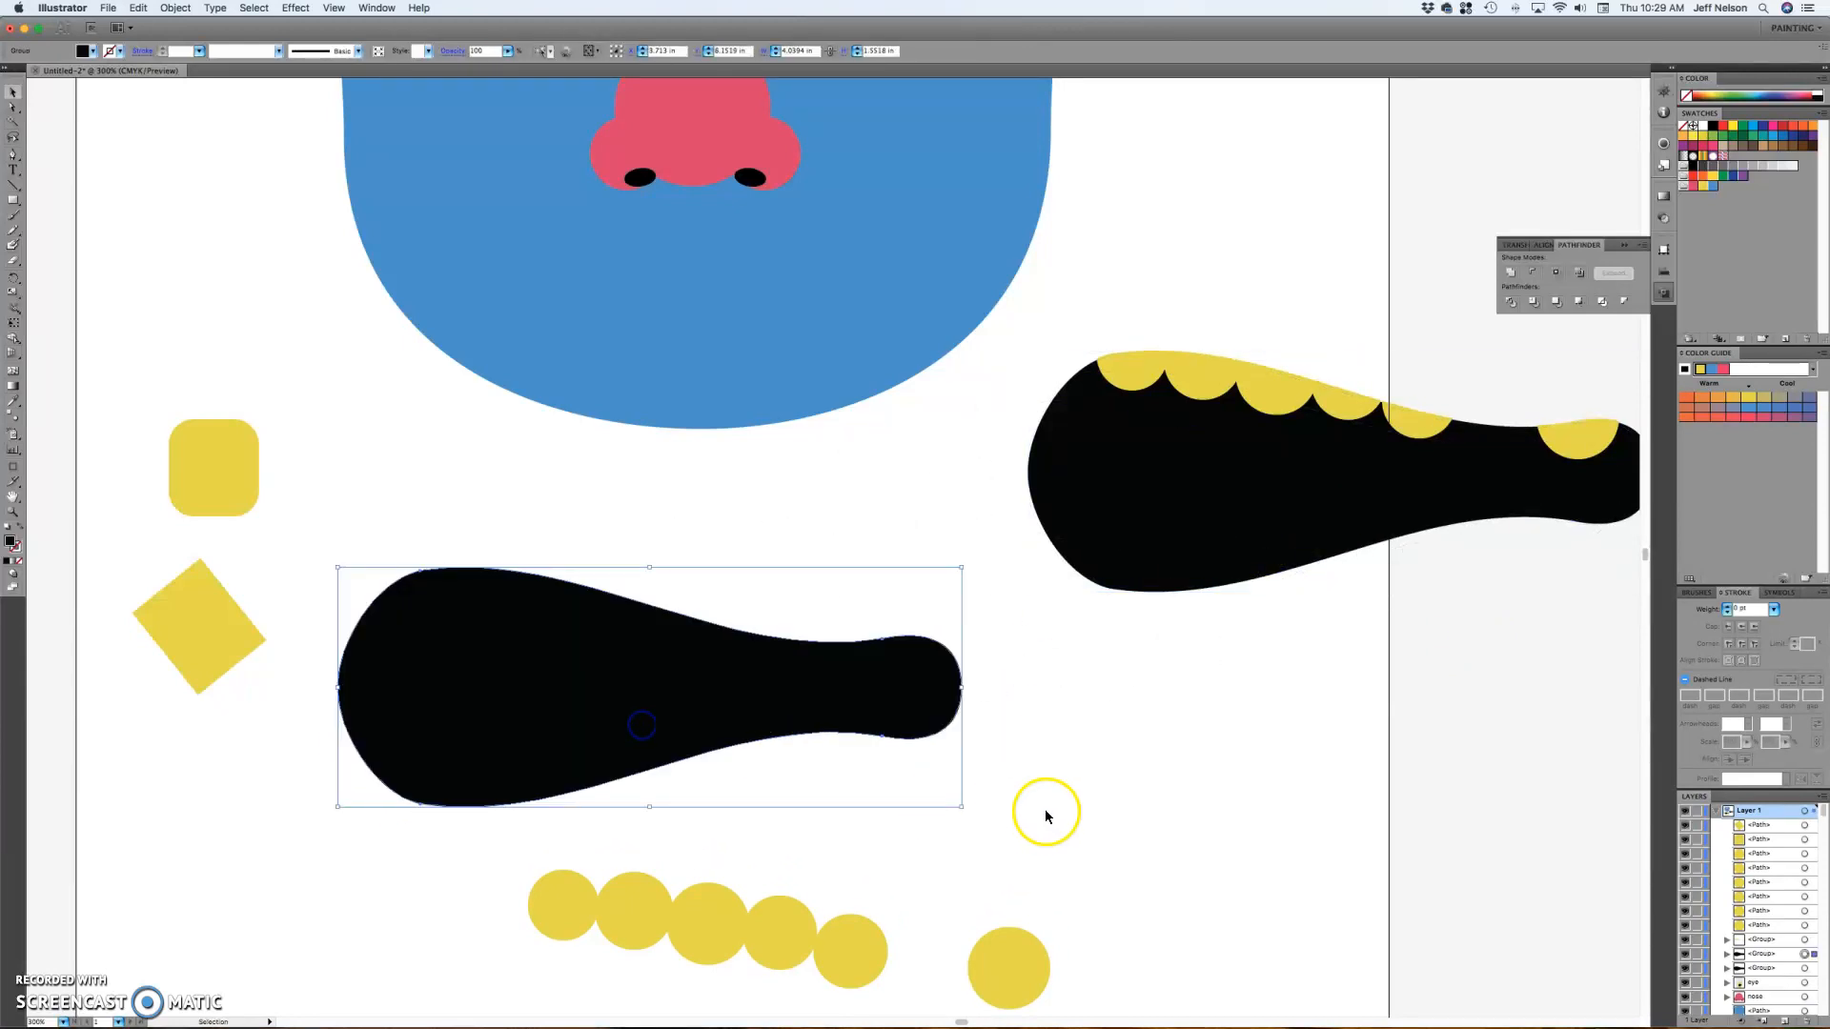
left_click(1097, 798)
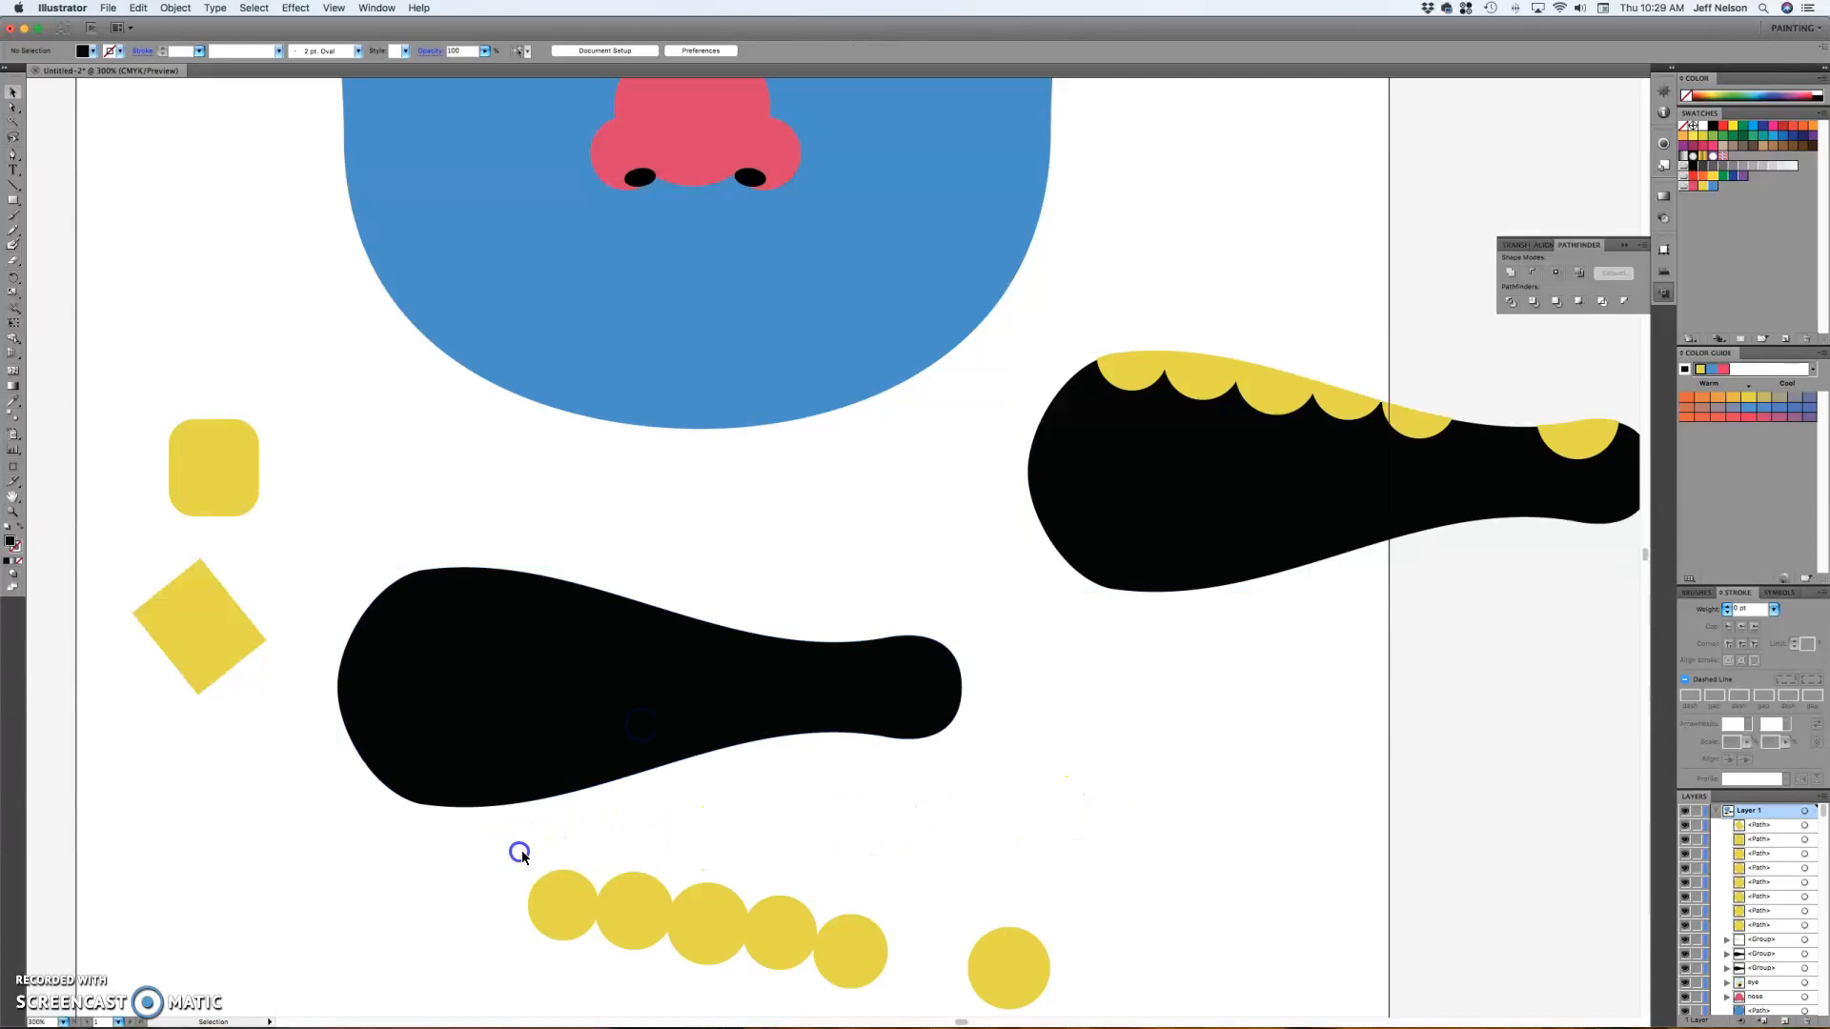
- Arrange the spare yellow circles along the lower edge of the mouth copy, duplicating as needed for a row of eight teeth
left_click(539, 894)
left_click_drag(482, 870, 716, 865)
left_click(750, 825)
left_click_drag(552, 912, 416, 808)
left_click_drag(643, 918, 498, 816)
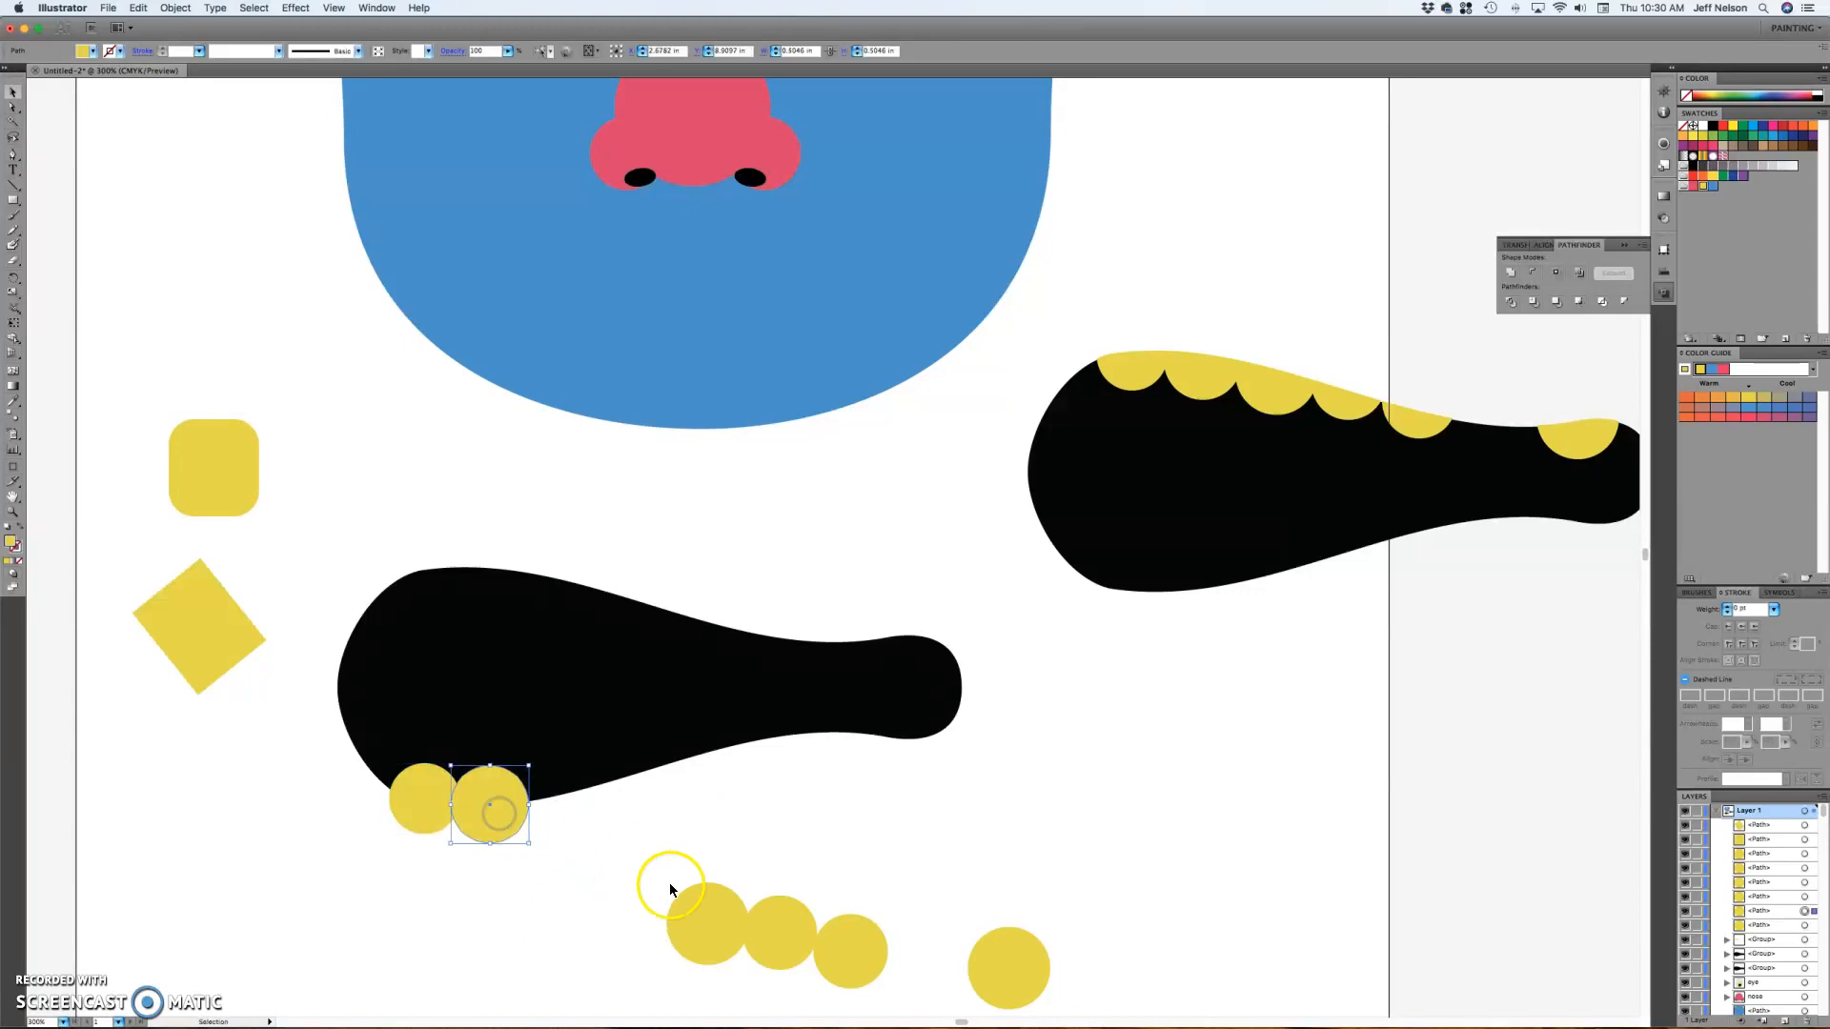
left_click_drag(663, 897, 563, 794)
left_click_drag(763, 927, 627, 780)
left_click(806, 826)
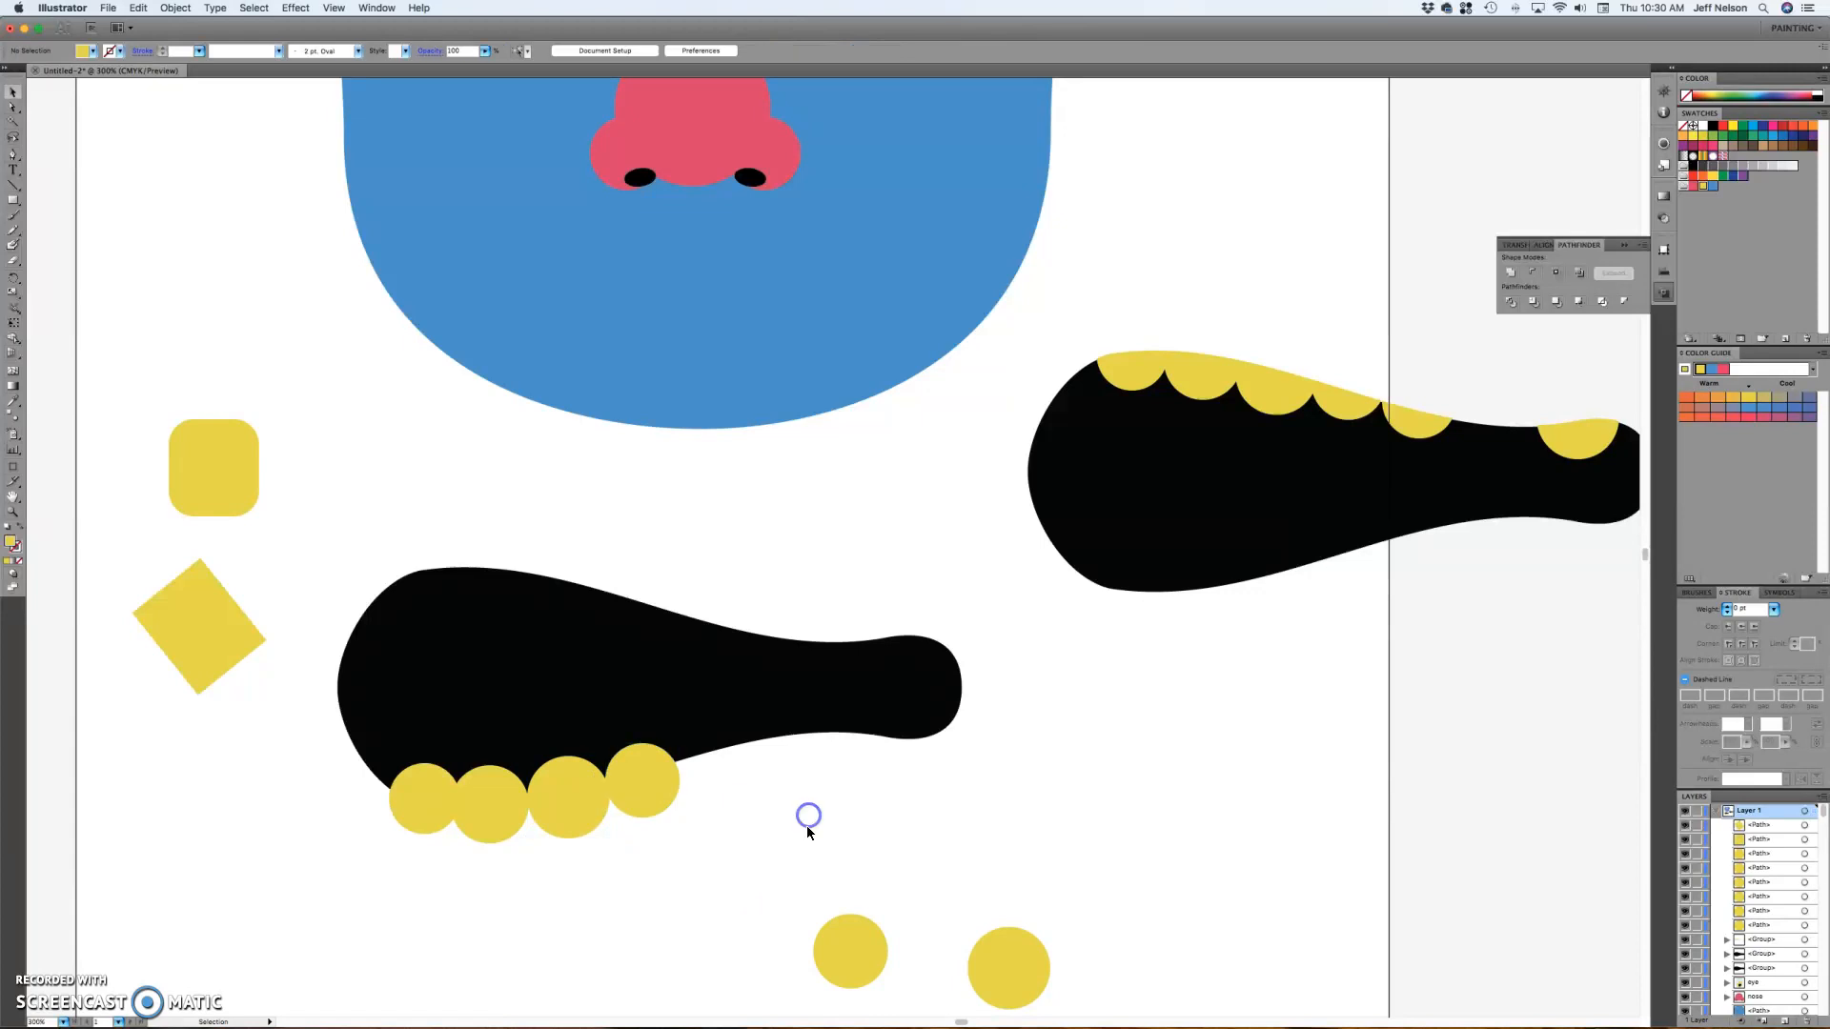
left_click_drag(841, 936, 715, 776)
left_click(874, 835)
left_click_drag(997, 968, 903, 776)
left_click(961, 803)
- Select all eight lower teeth and unite them into one shape
left_click(397, 812)
left_click(476, 818, "shift")
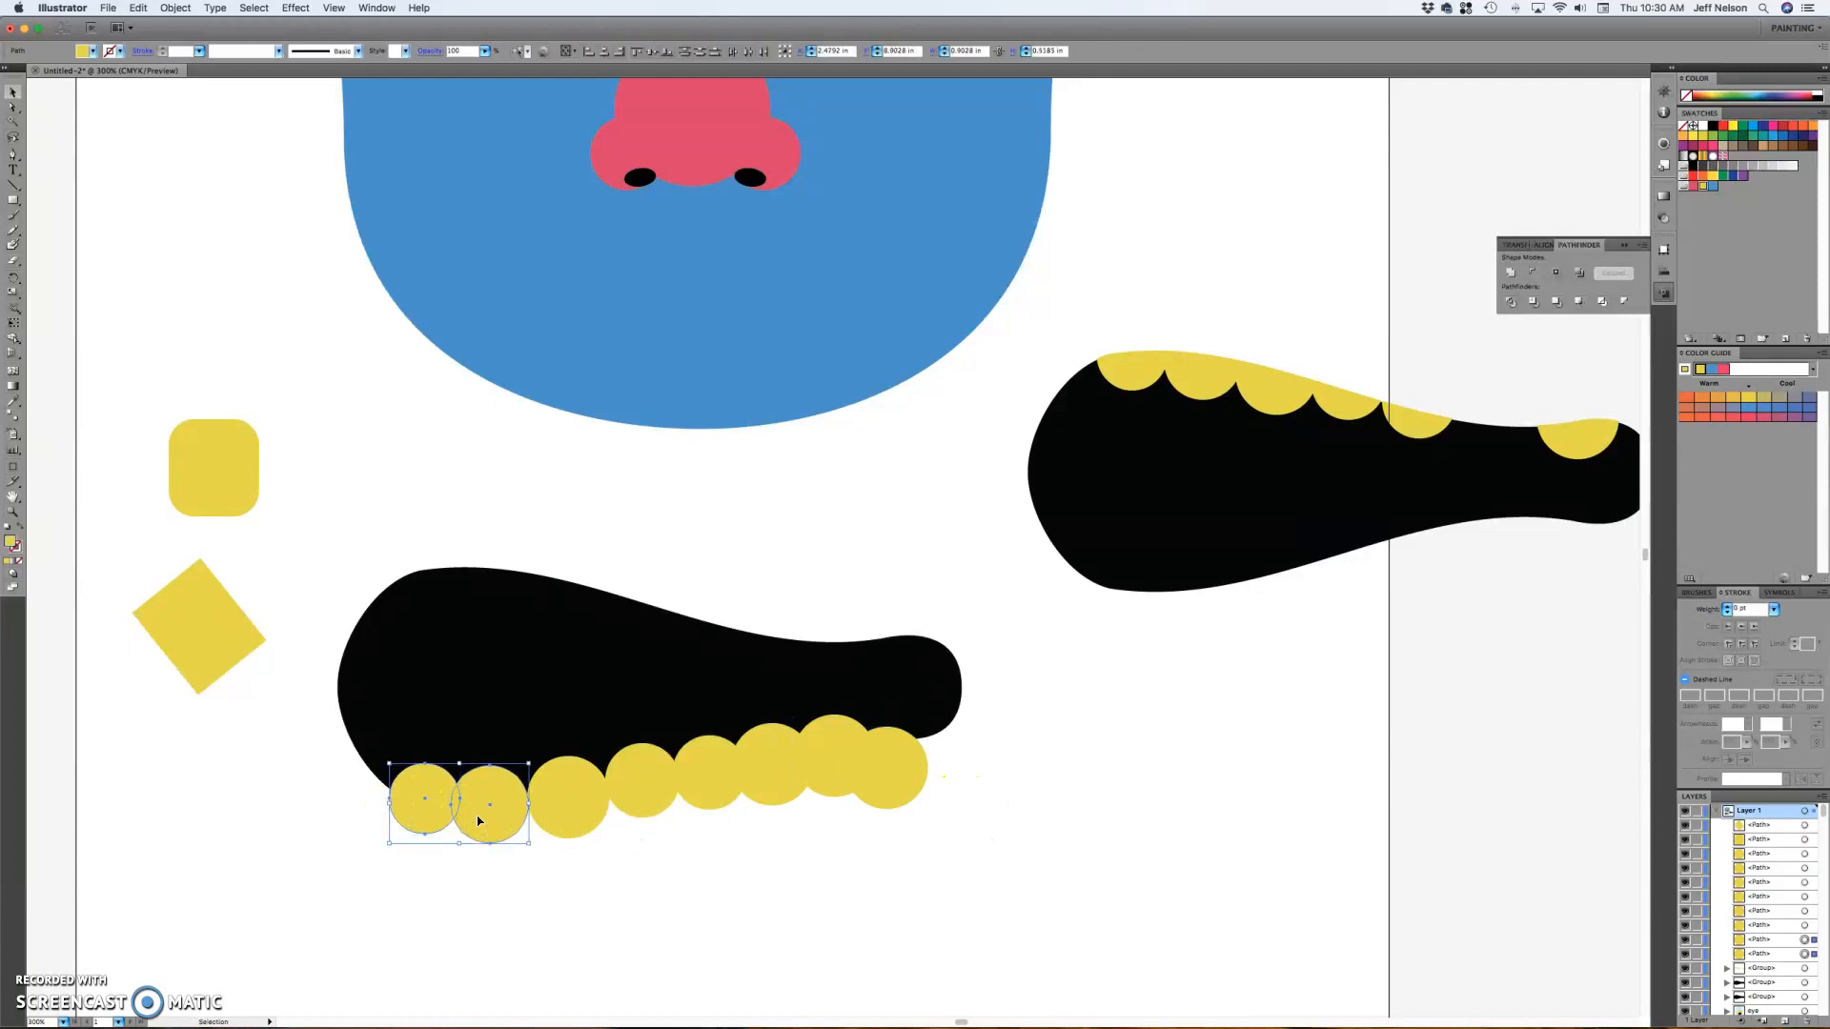
left_click(564, 816, "shift")
left_click(645, 802, "shift")
left_click(707, 784, "shift")
left_click(769, 781, "shift")
left_click(838, 774, "shift")
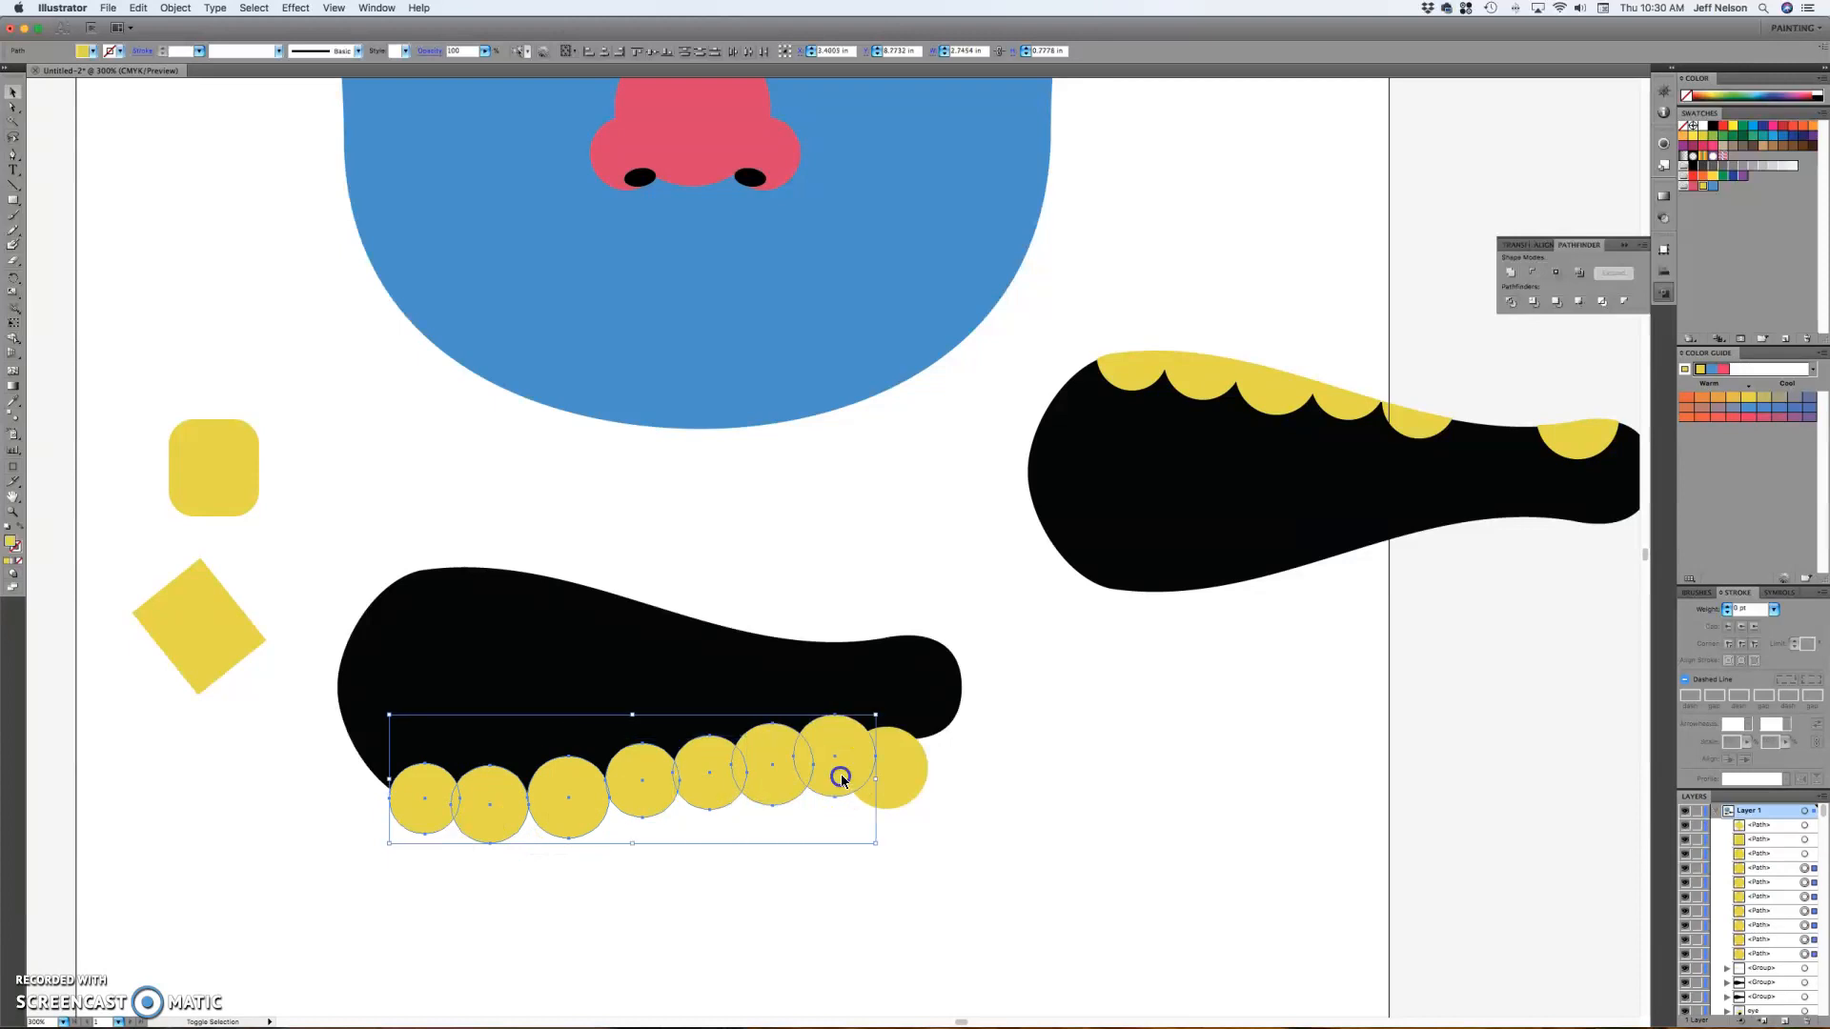
left_click(896, 785, "shift")
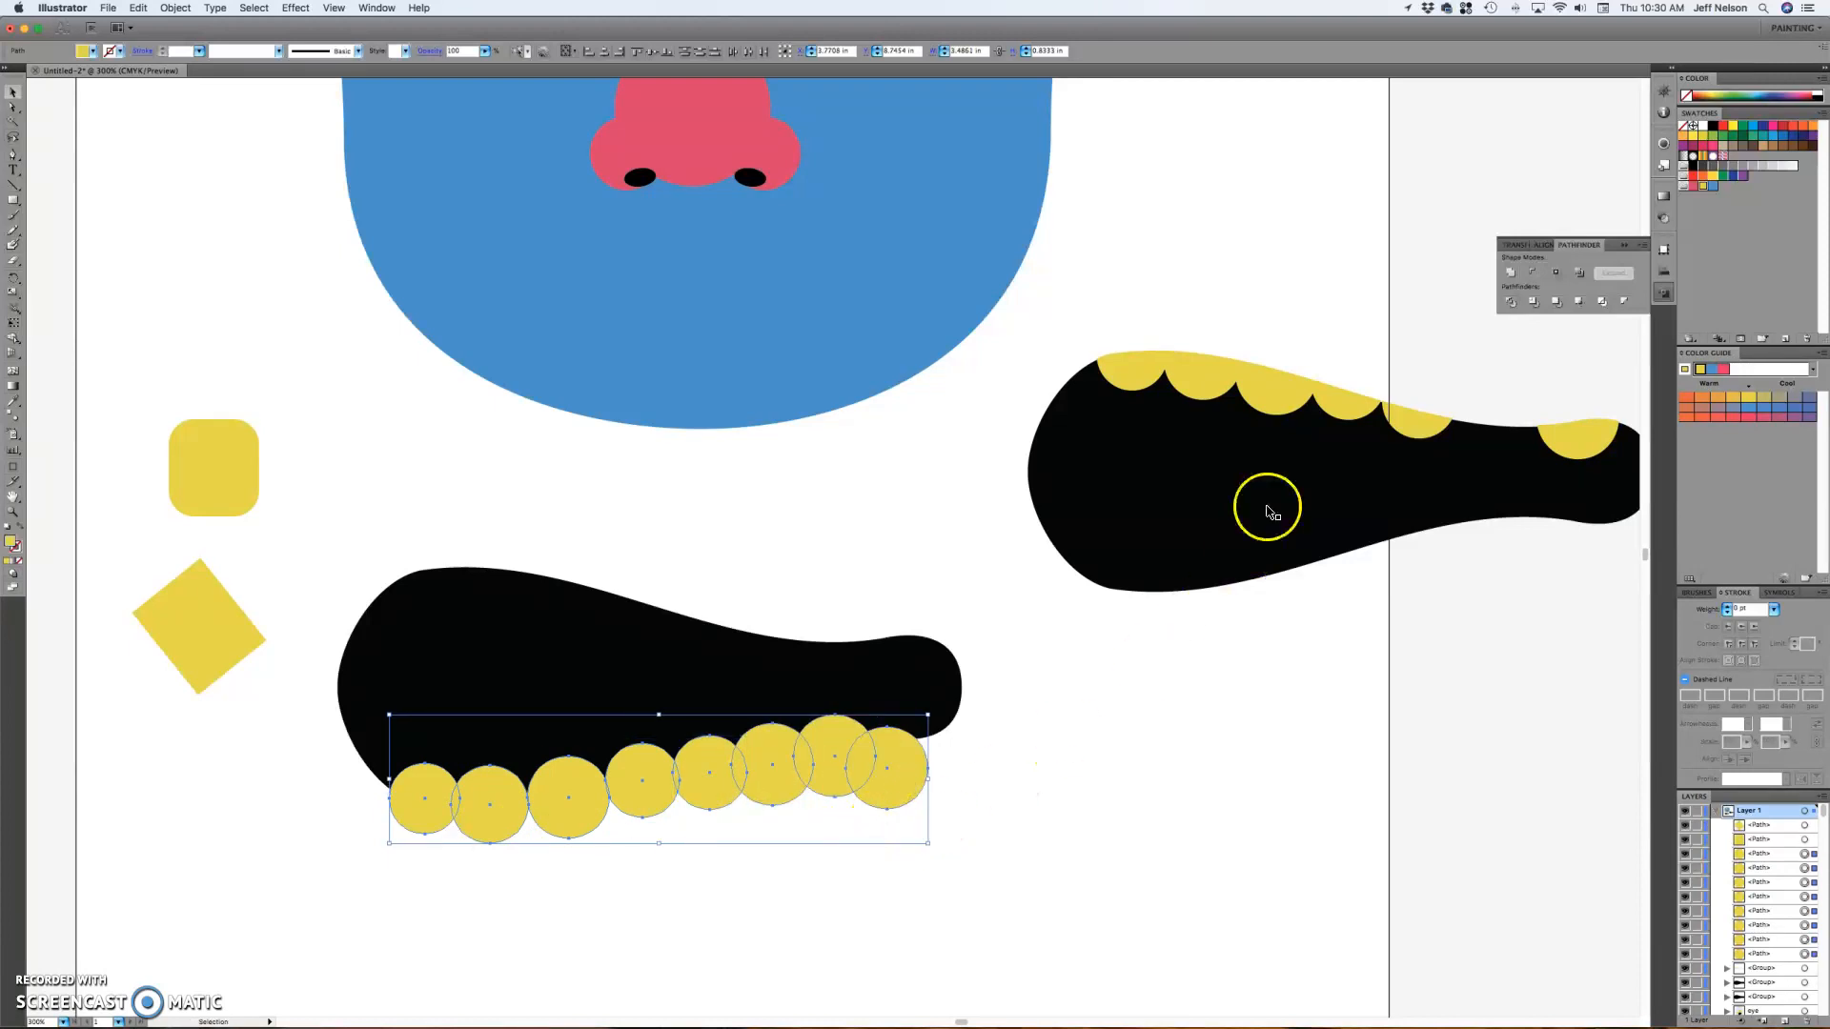
left_click(1510, 275)
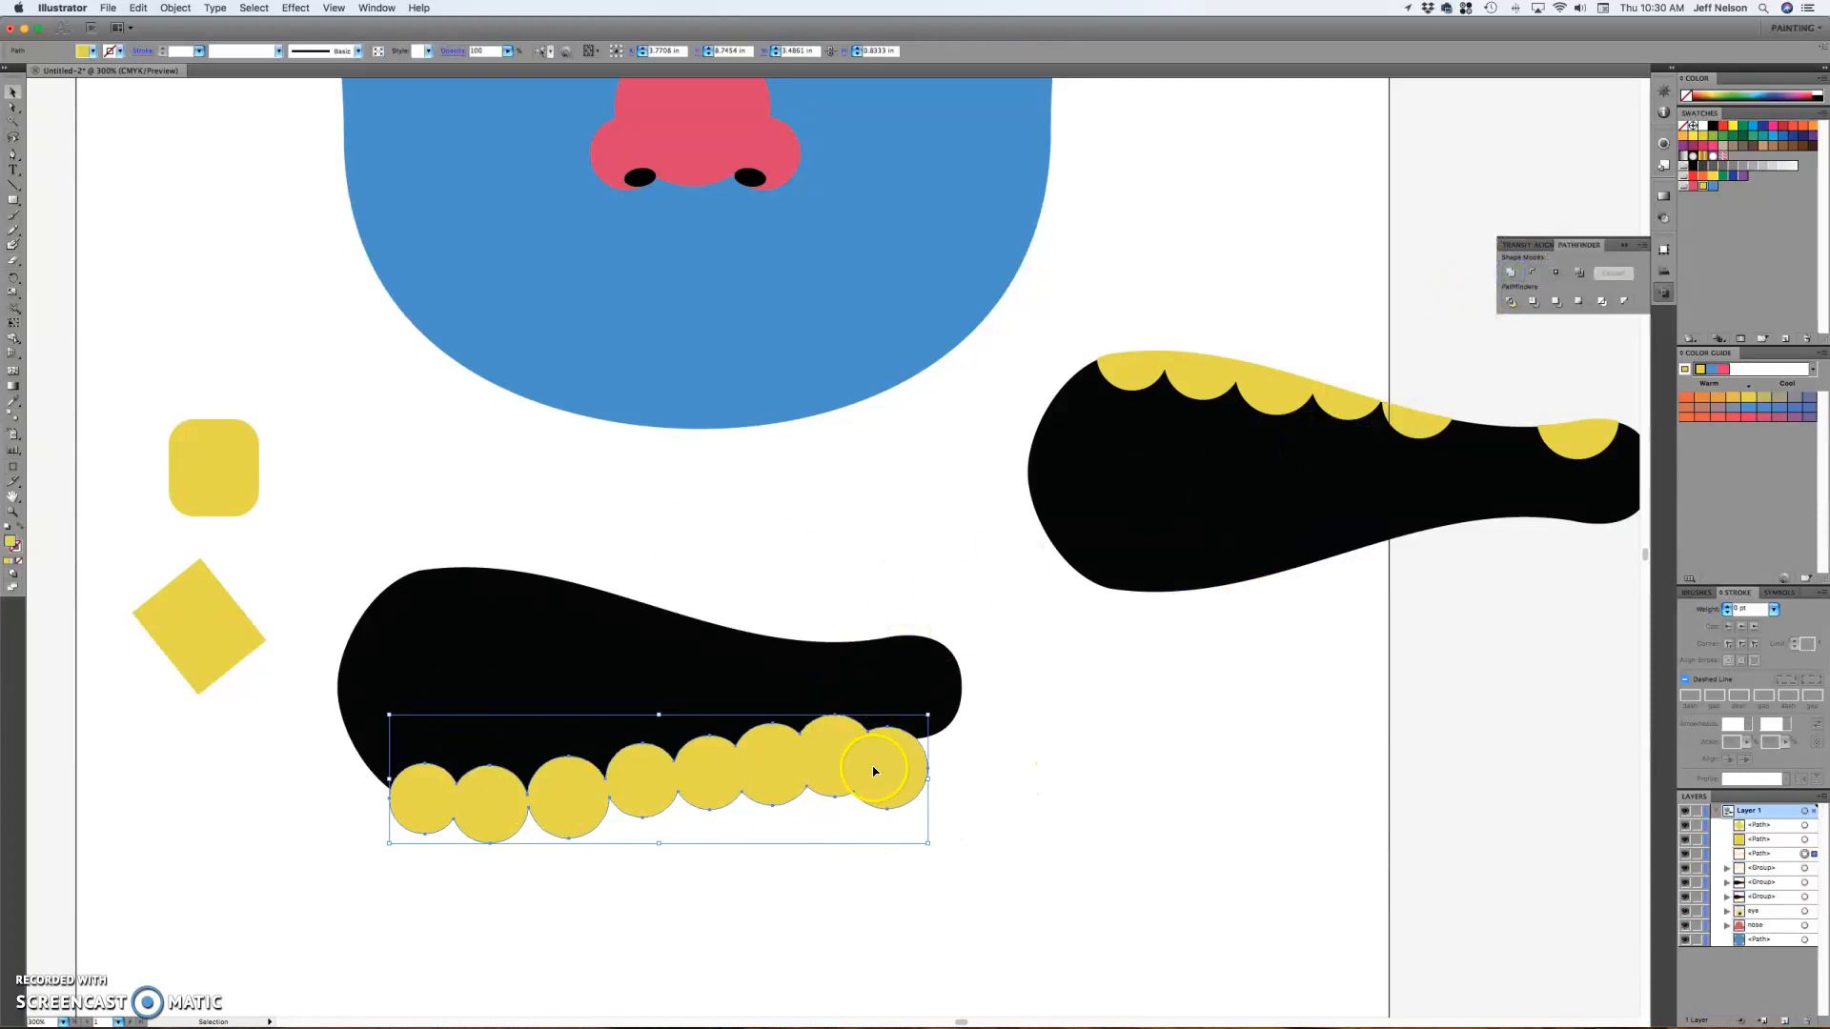
- Divide the mouth copy and the united lower teeth with the Pathfinder
left_click(768, 553)
left_click_drag(701, 594, 776, 845)
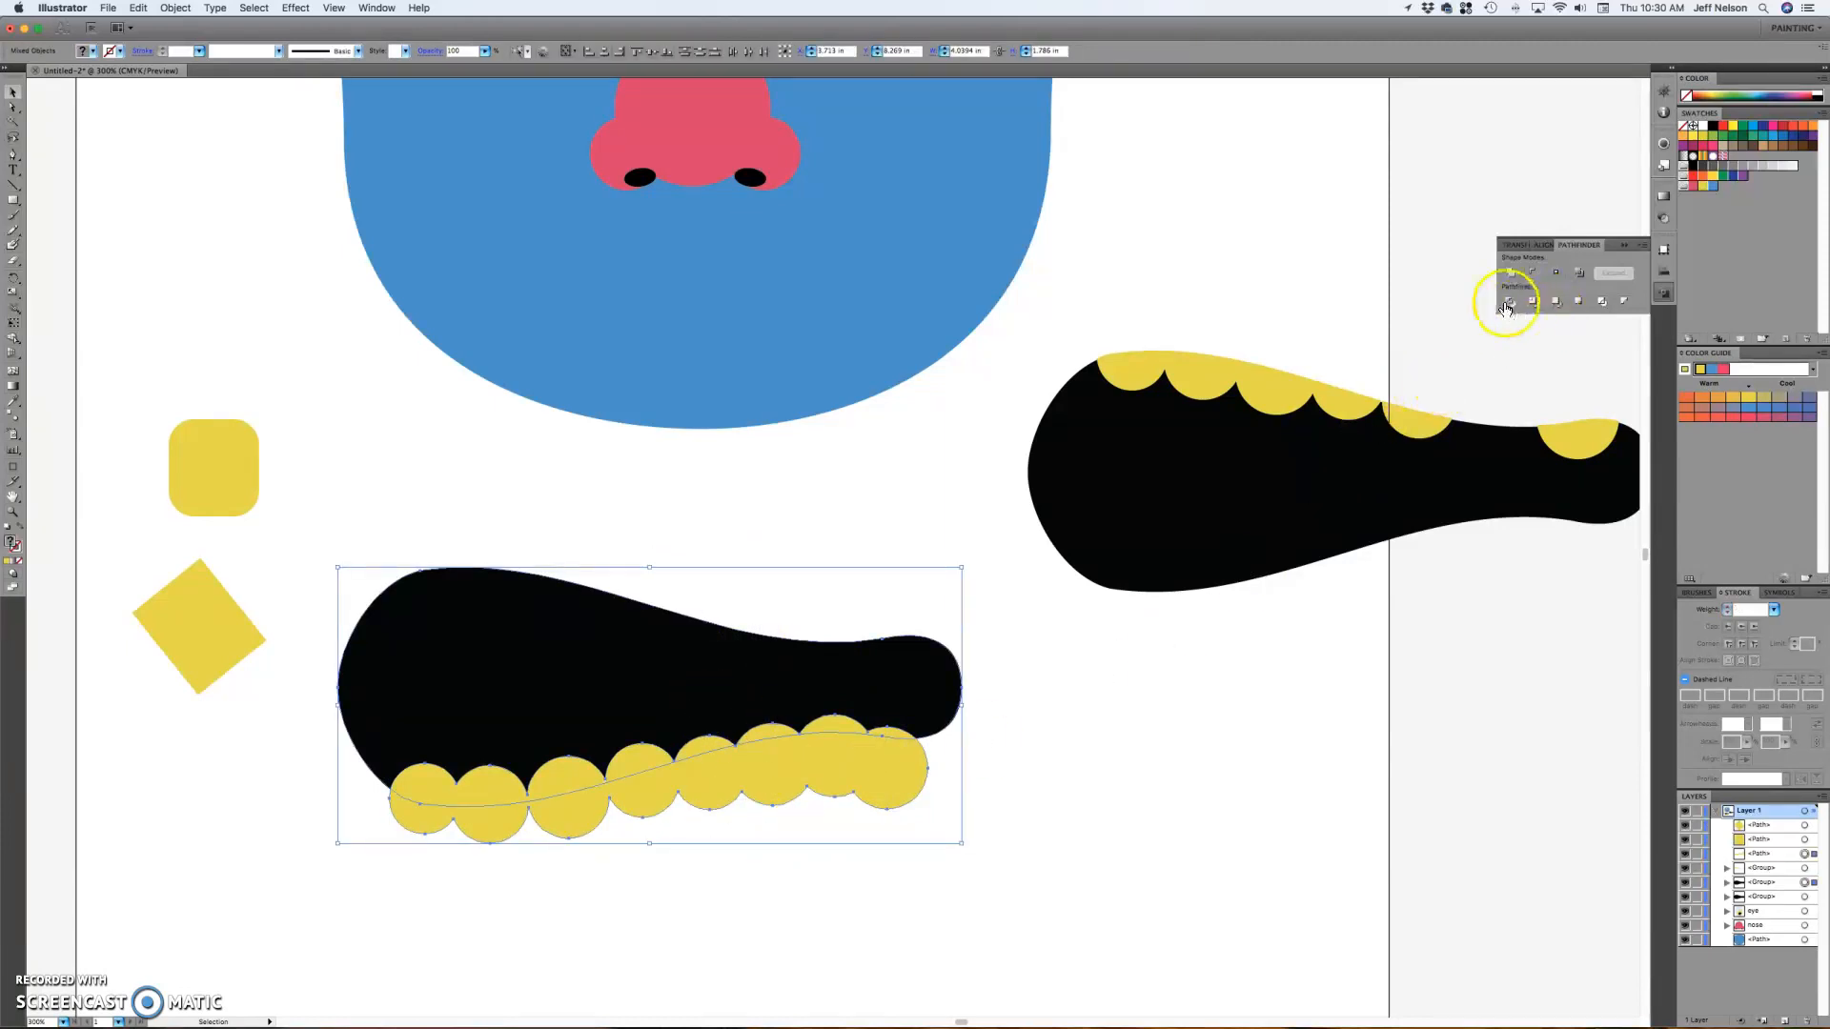
left_click(1507, 306)
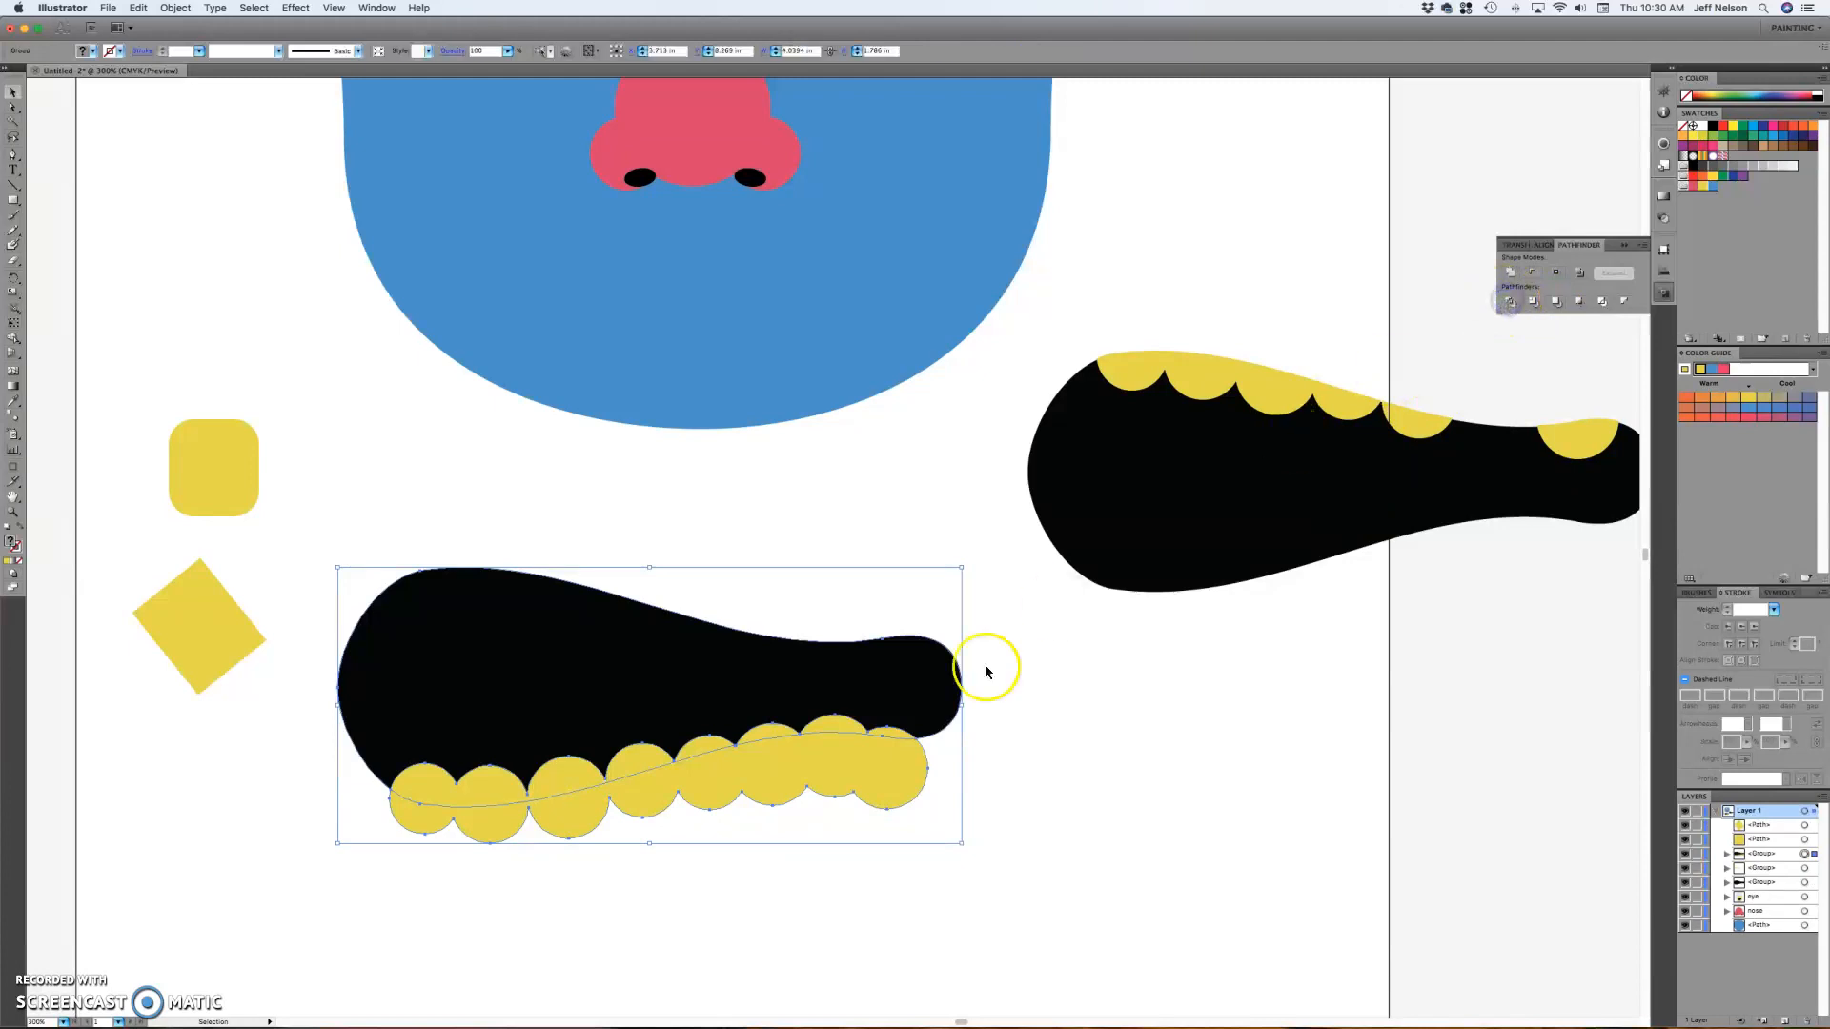
left_click(1047, 736)
- Delete the tooth parts outside the divided mouth copy and the copy's black piece, keeping the trimmed lower teeth
double_click(881, 766)
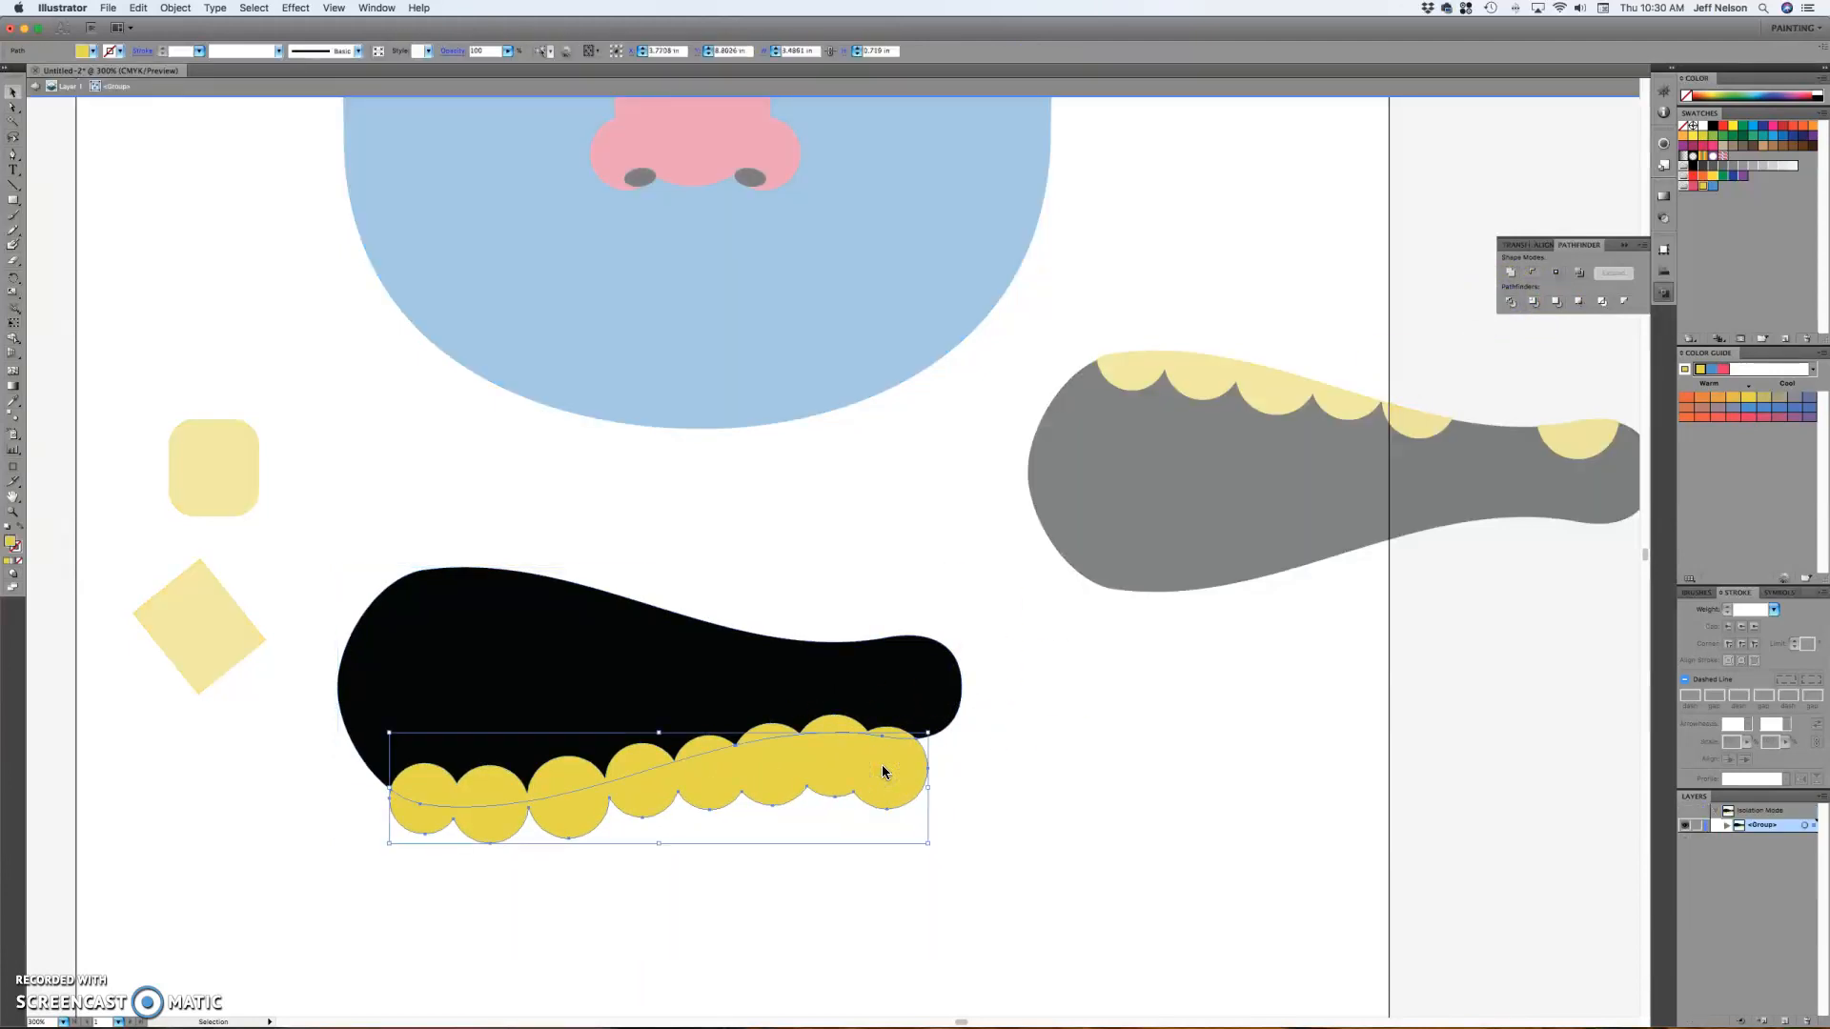
left_click(907, 788)
key("Delete")
left_click(913, 704)
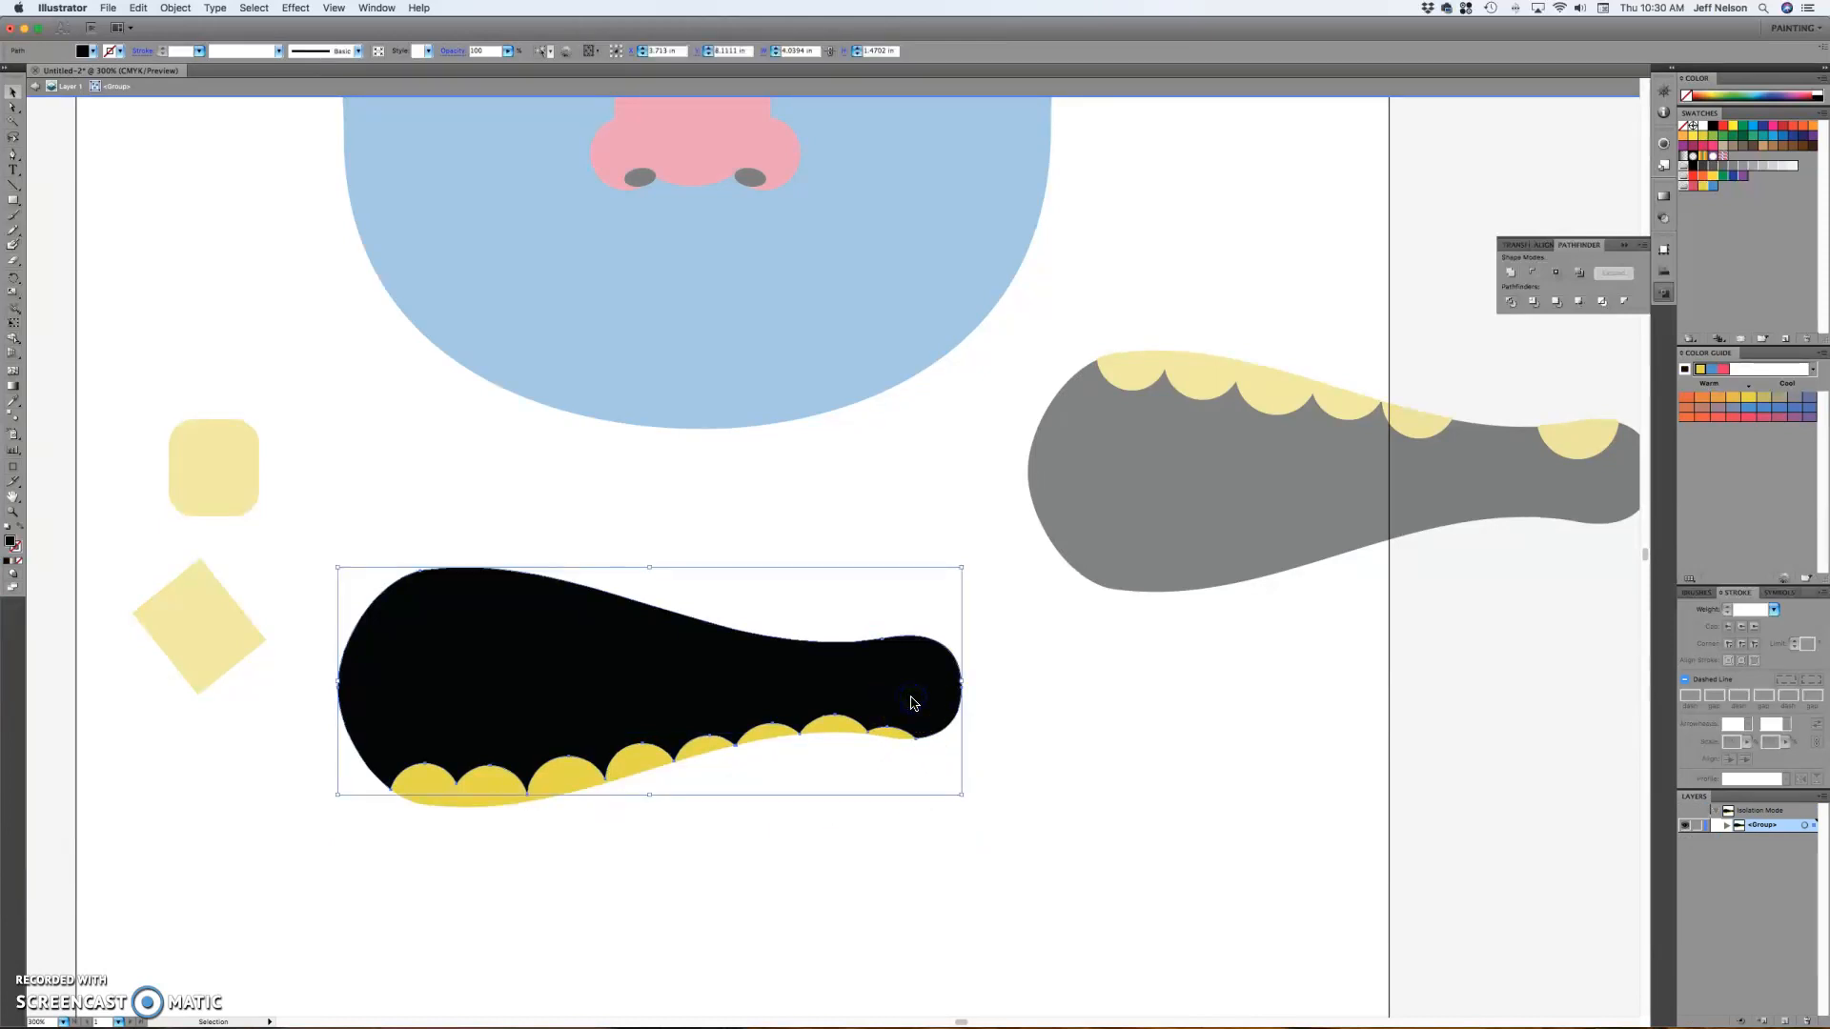
left_click_drag(844, 706, 848, 583)
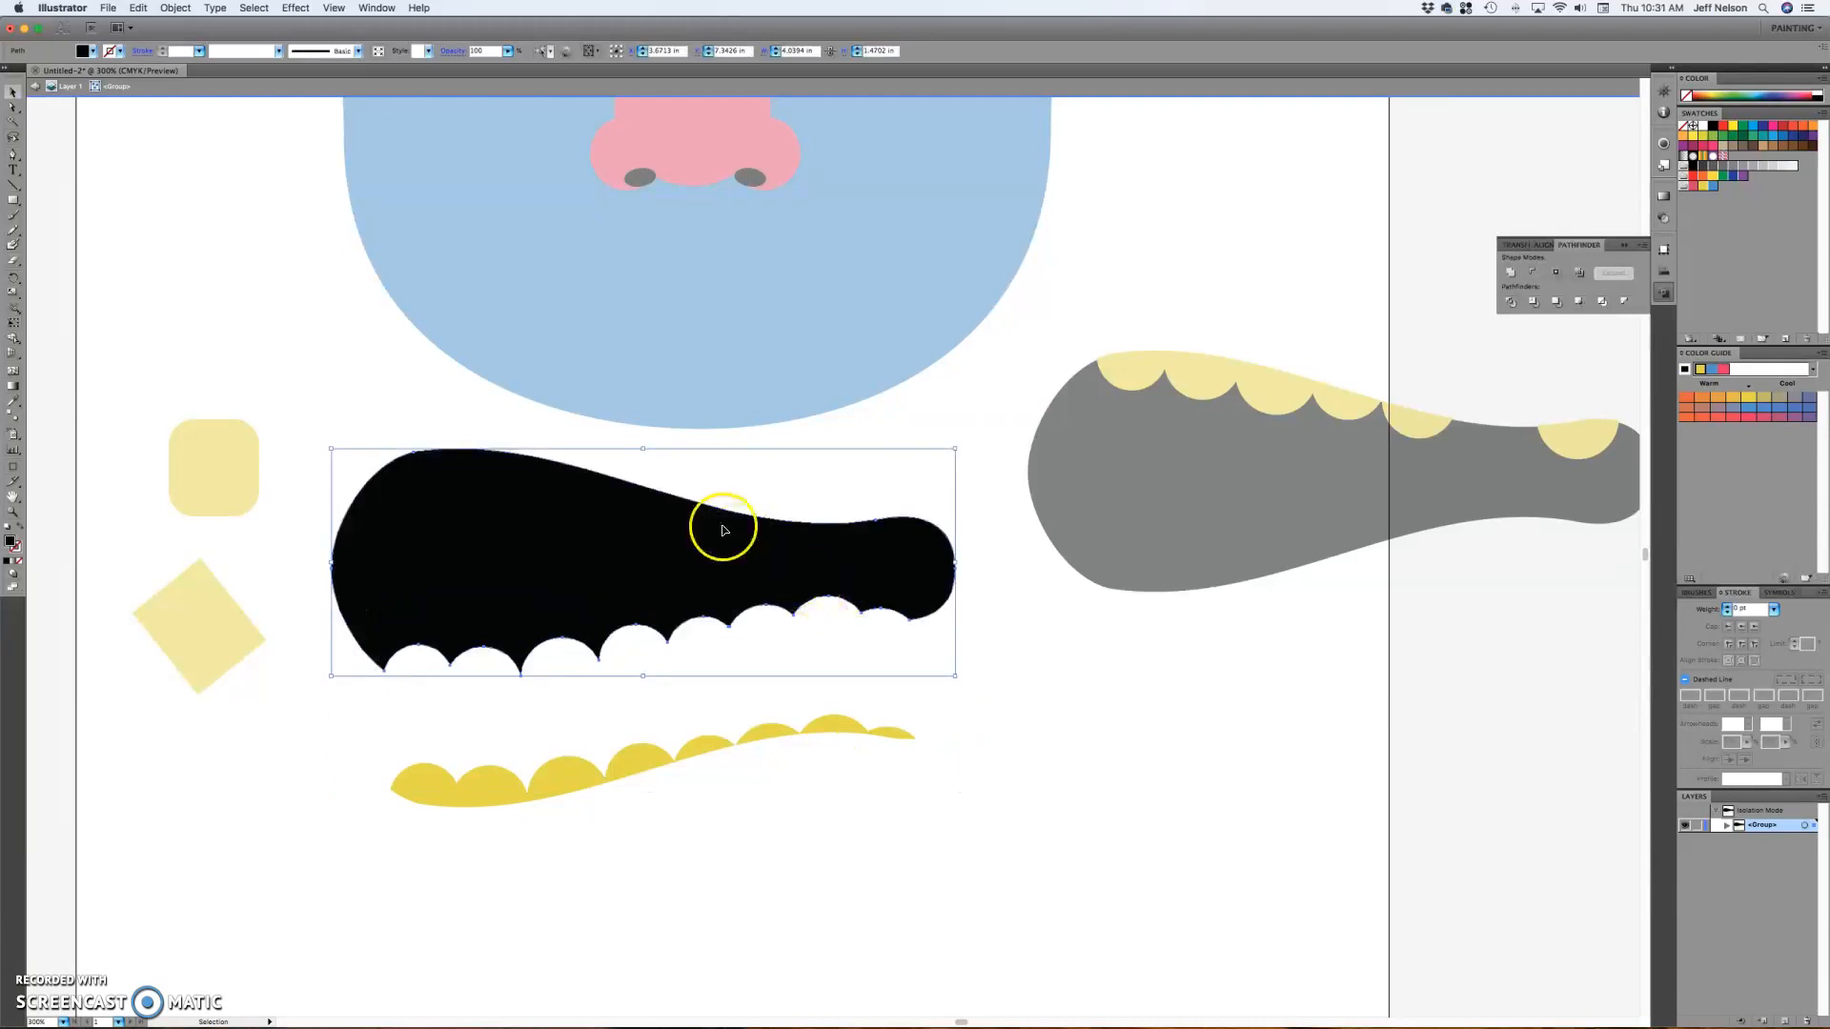
key("Delete")
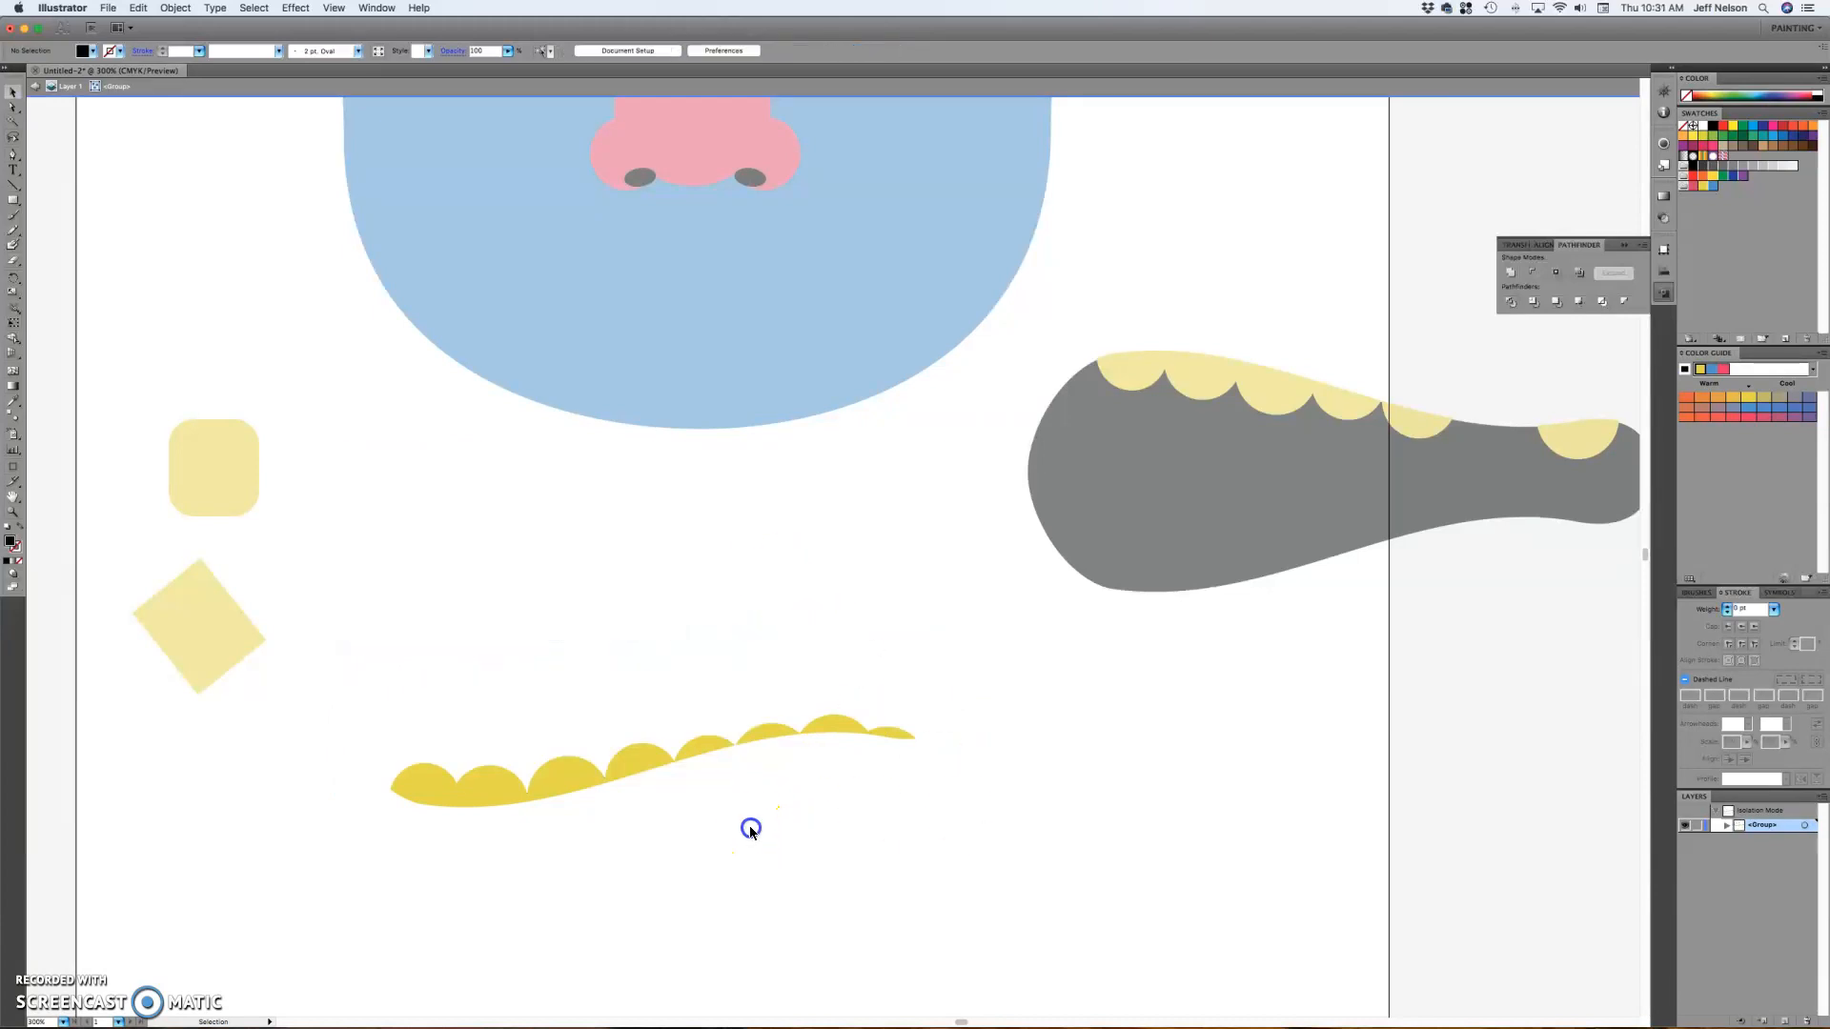
double_click(749, 825)
- Move the trimmed lower teeth onto the original mouth, flush with its lower edge
left_click_drag(639, 765, 1327, 551)
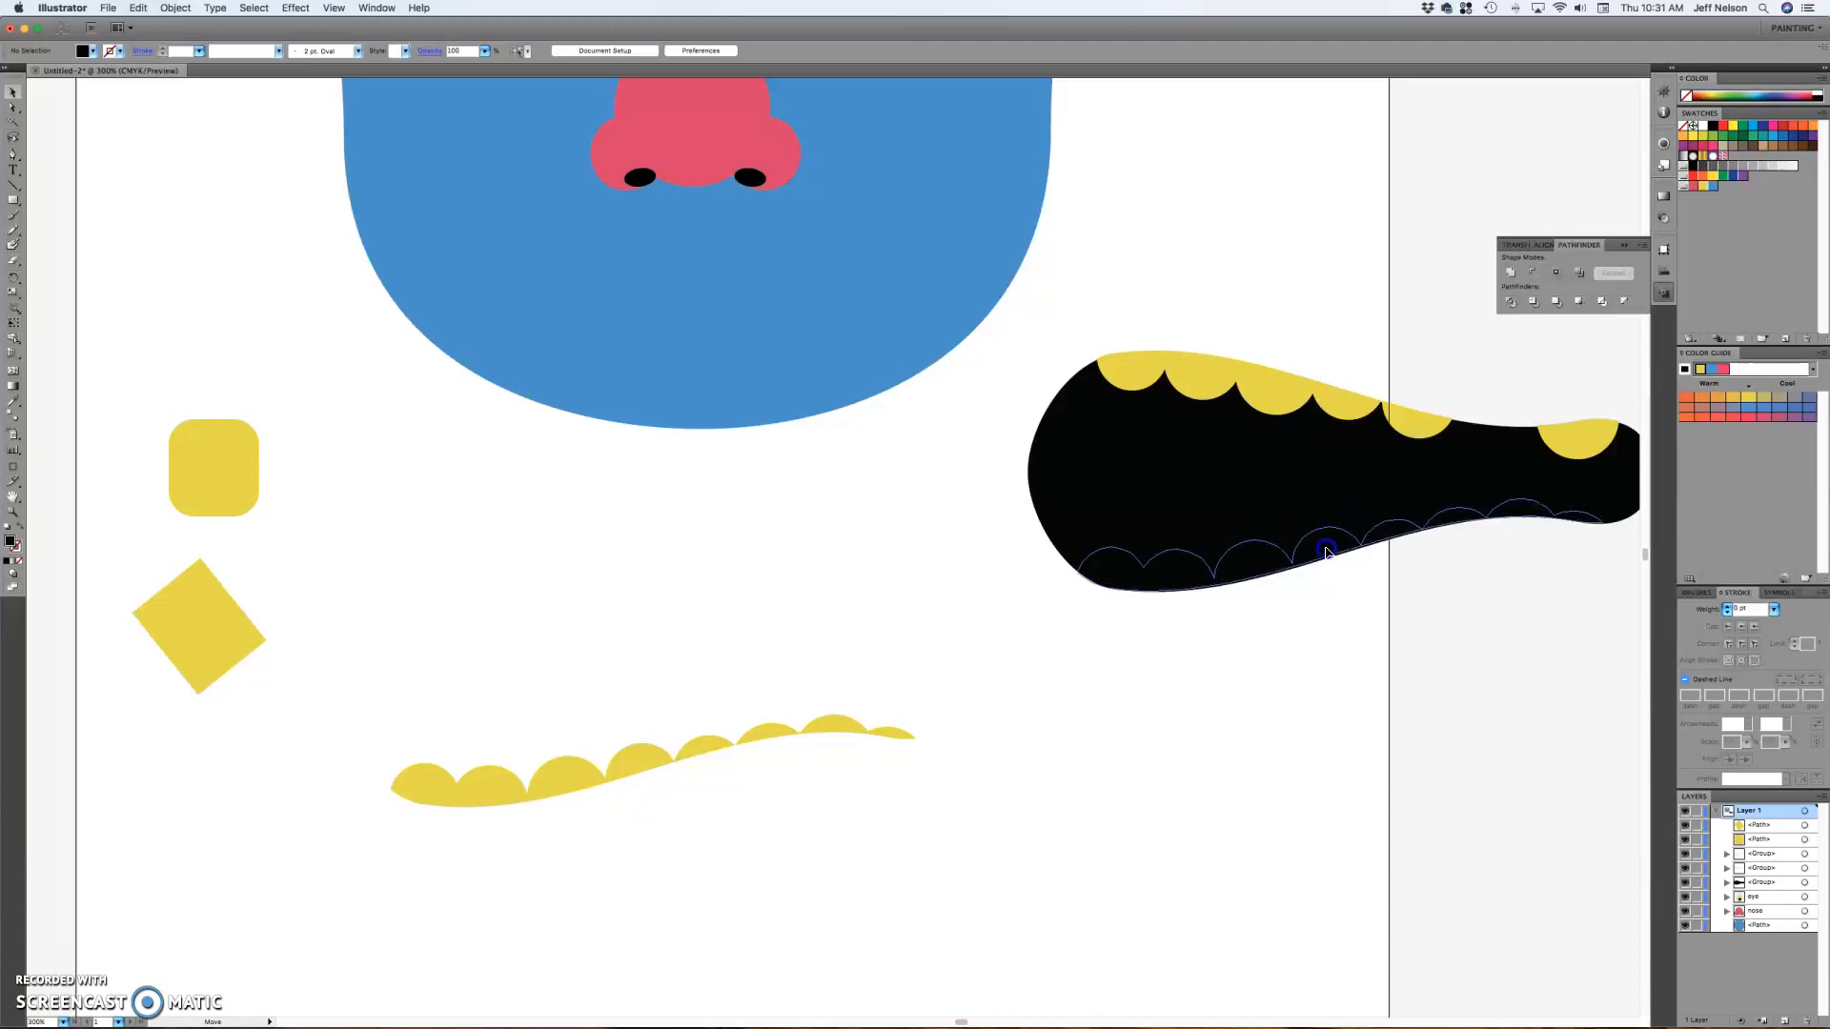
left_click_drag(1325, 552, 1329, 553)
left_click(1394, 625)
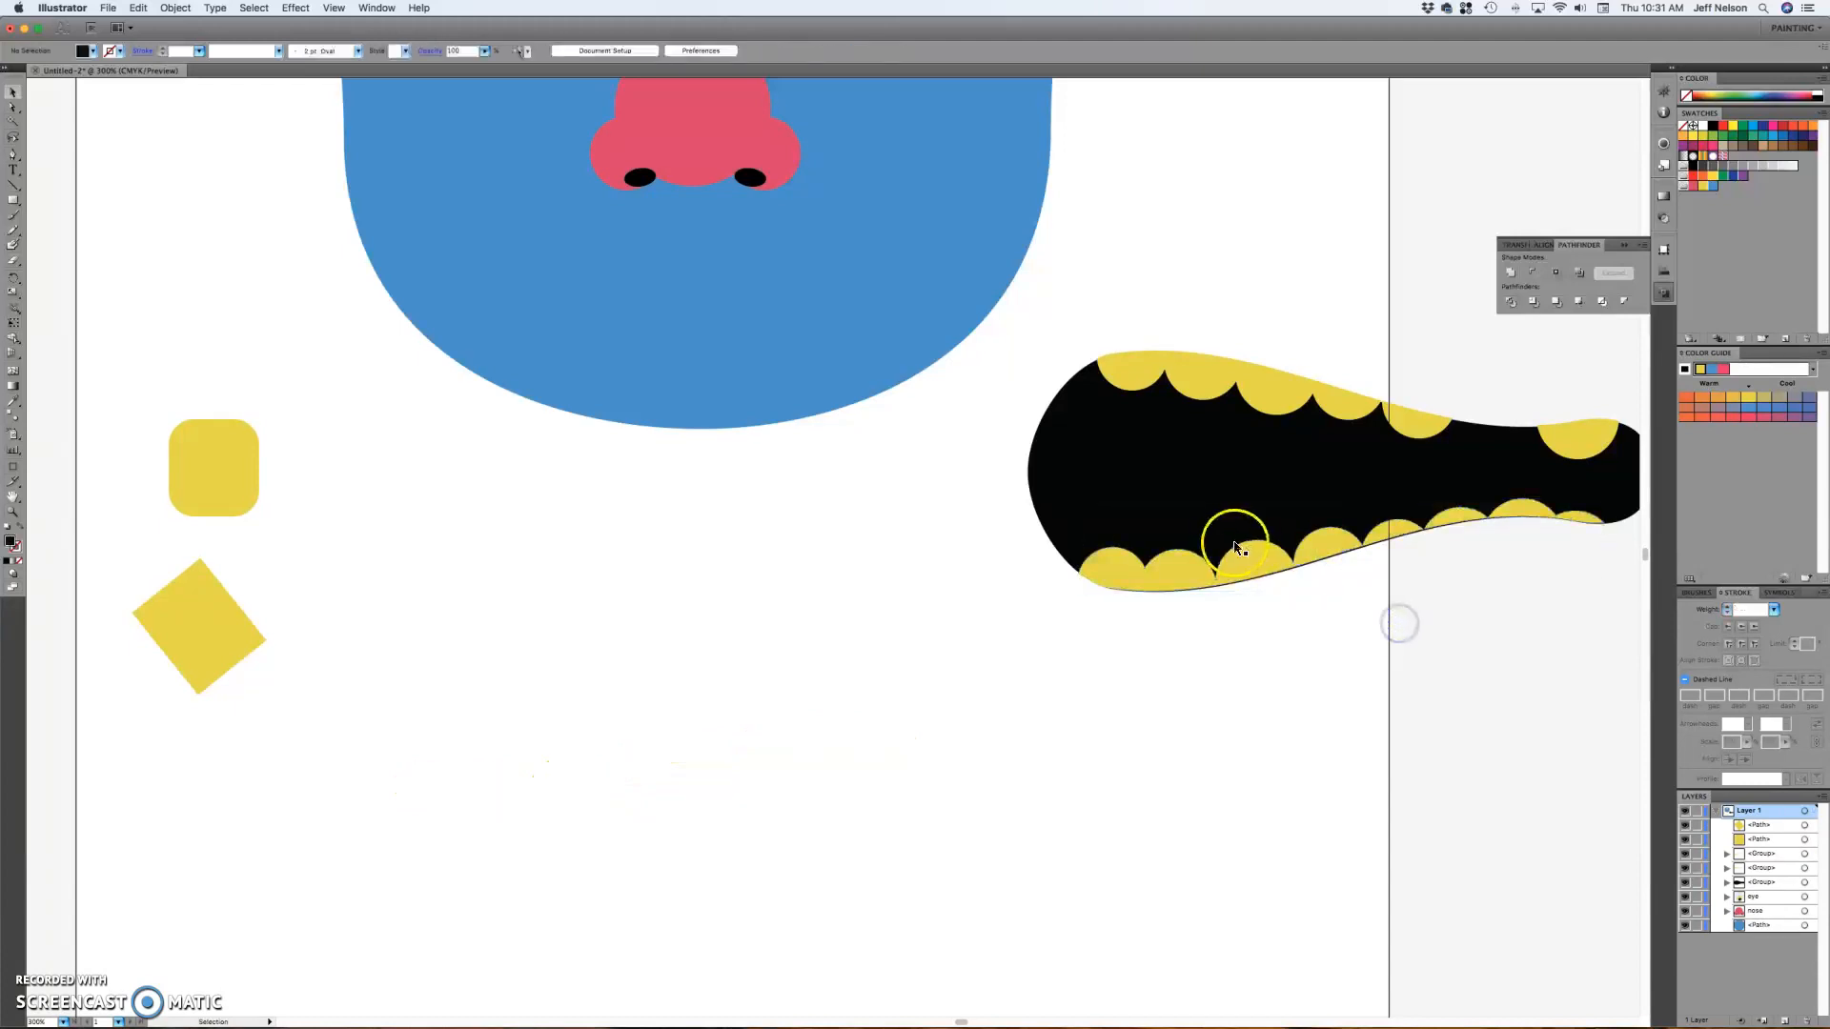
left_click(1252, 565)
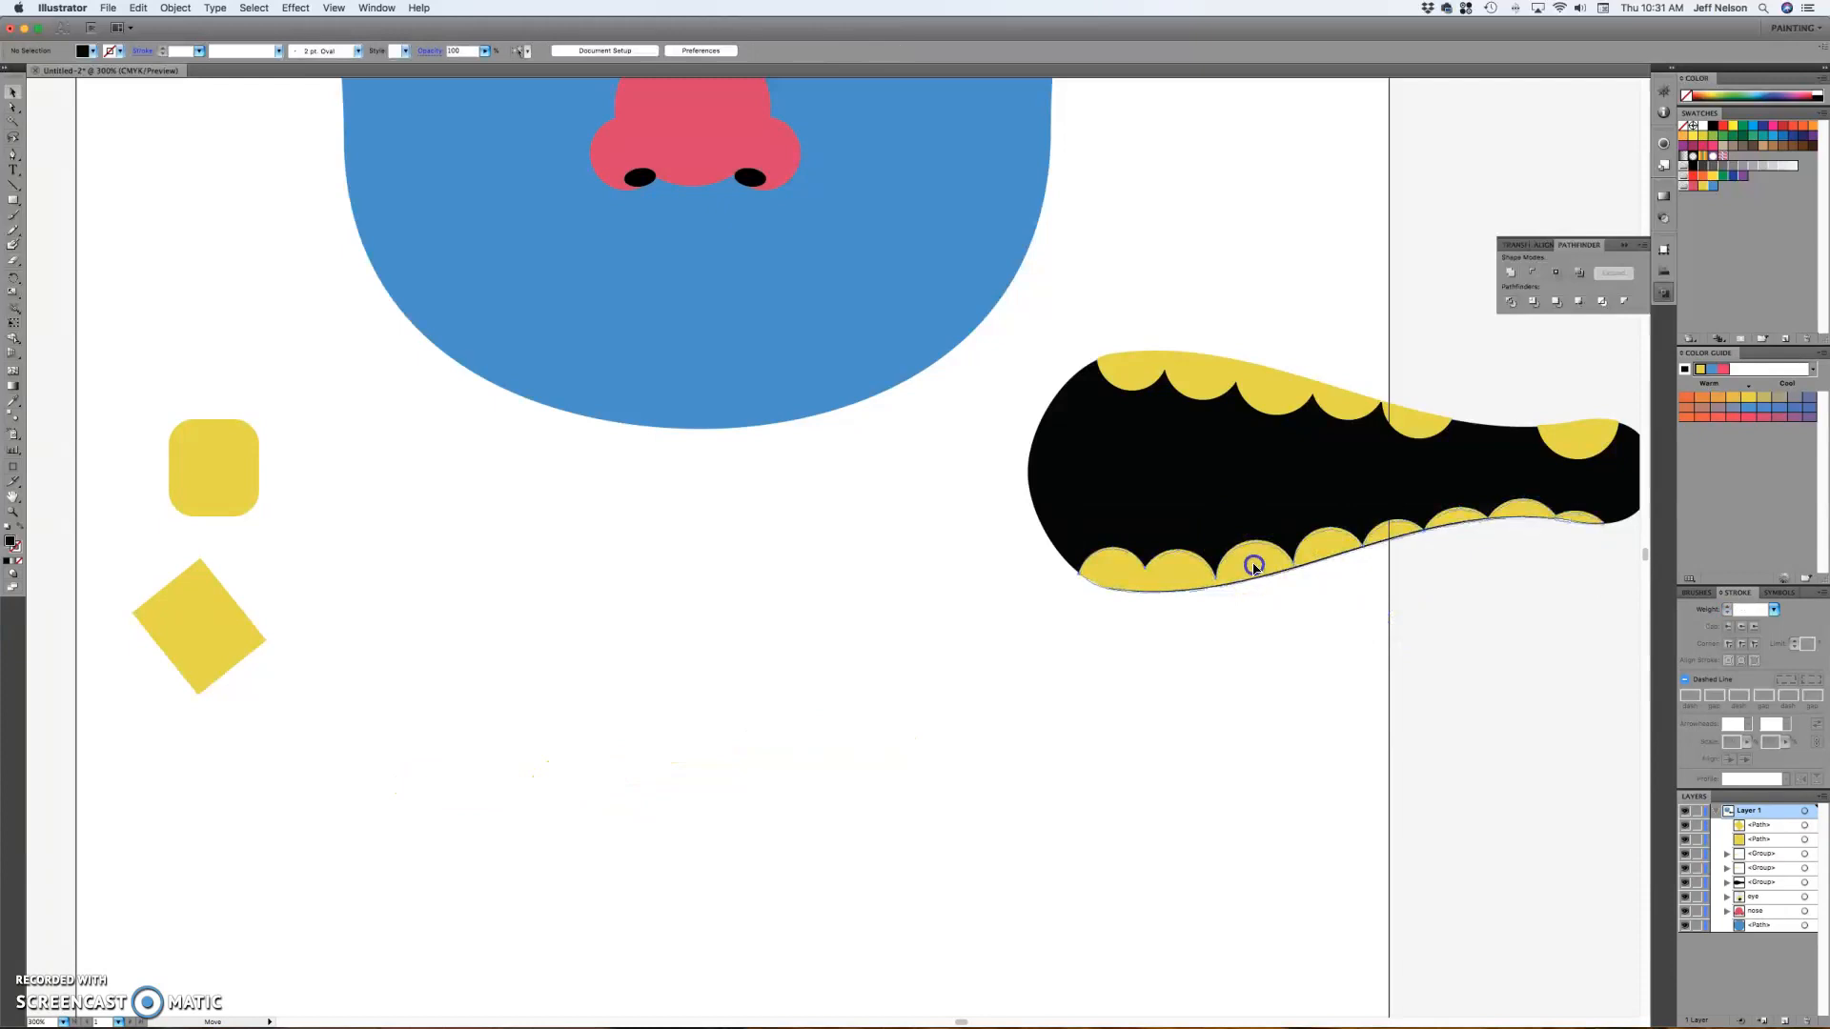
left_click(1307, 629)
- Select the black mouth together with its upper and lower teeth and group them
left_click(1096, 399)
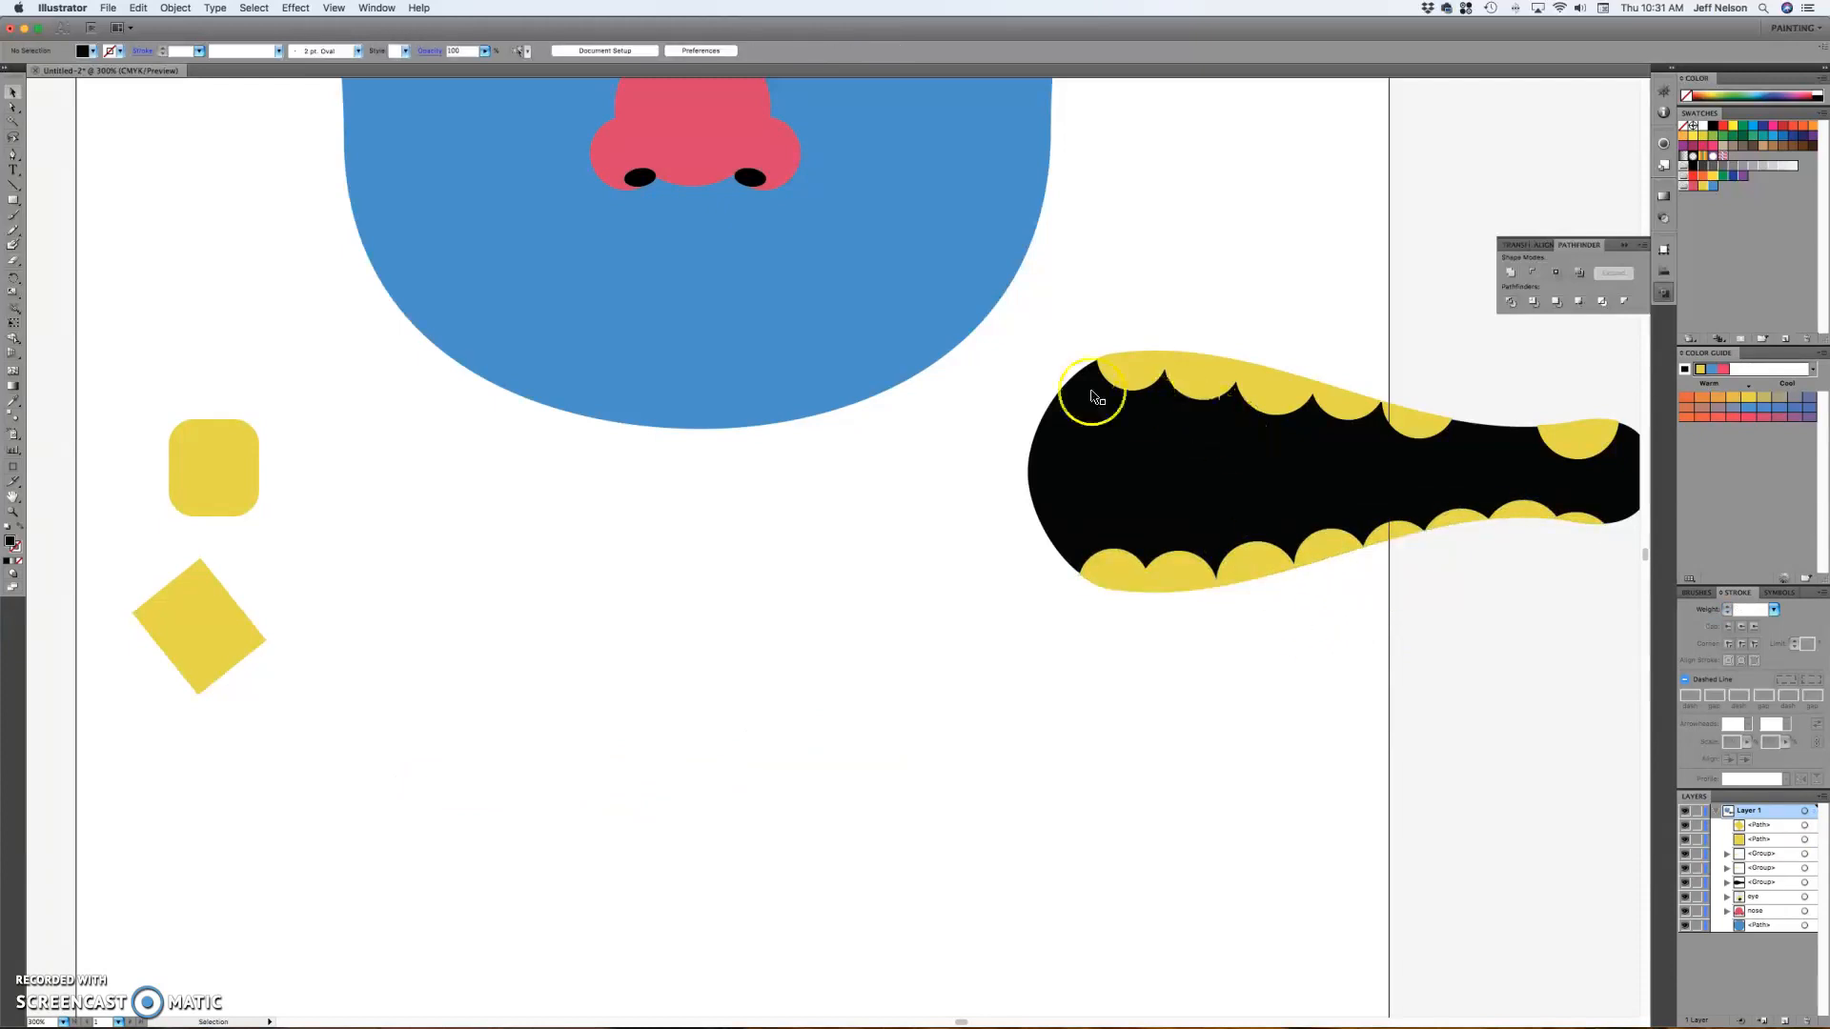
left_click_drag(1010, 374, 1548, 637)
key("super+g")
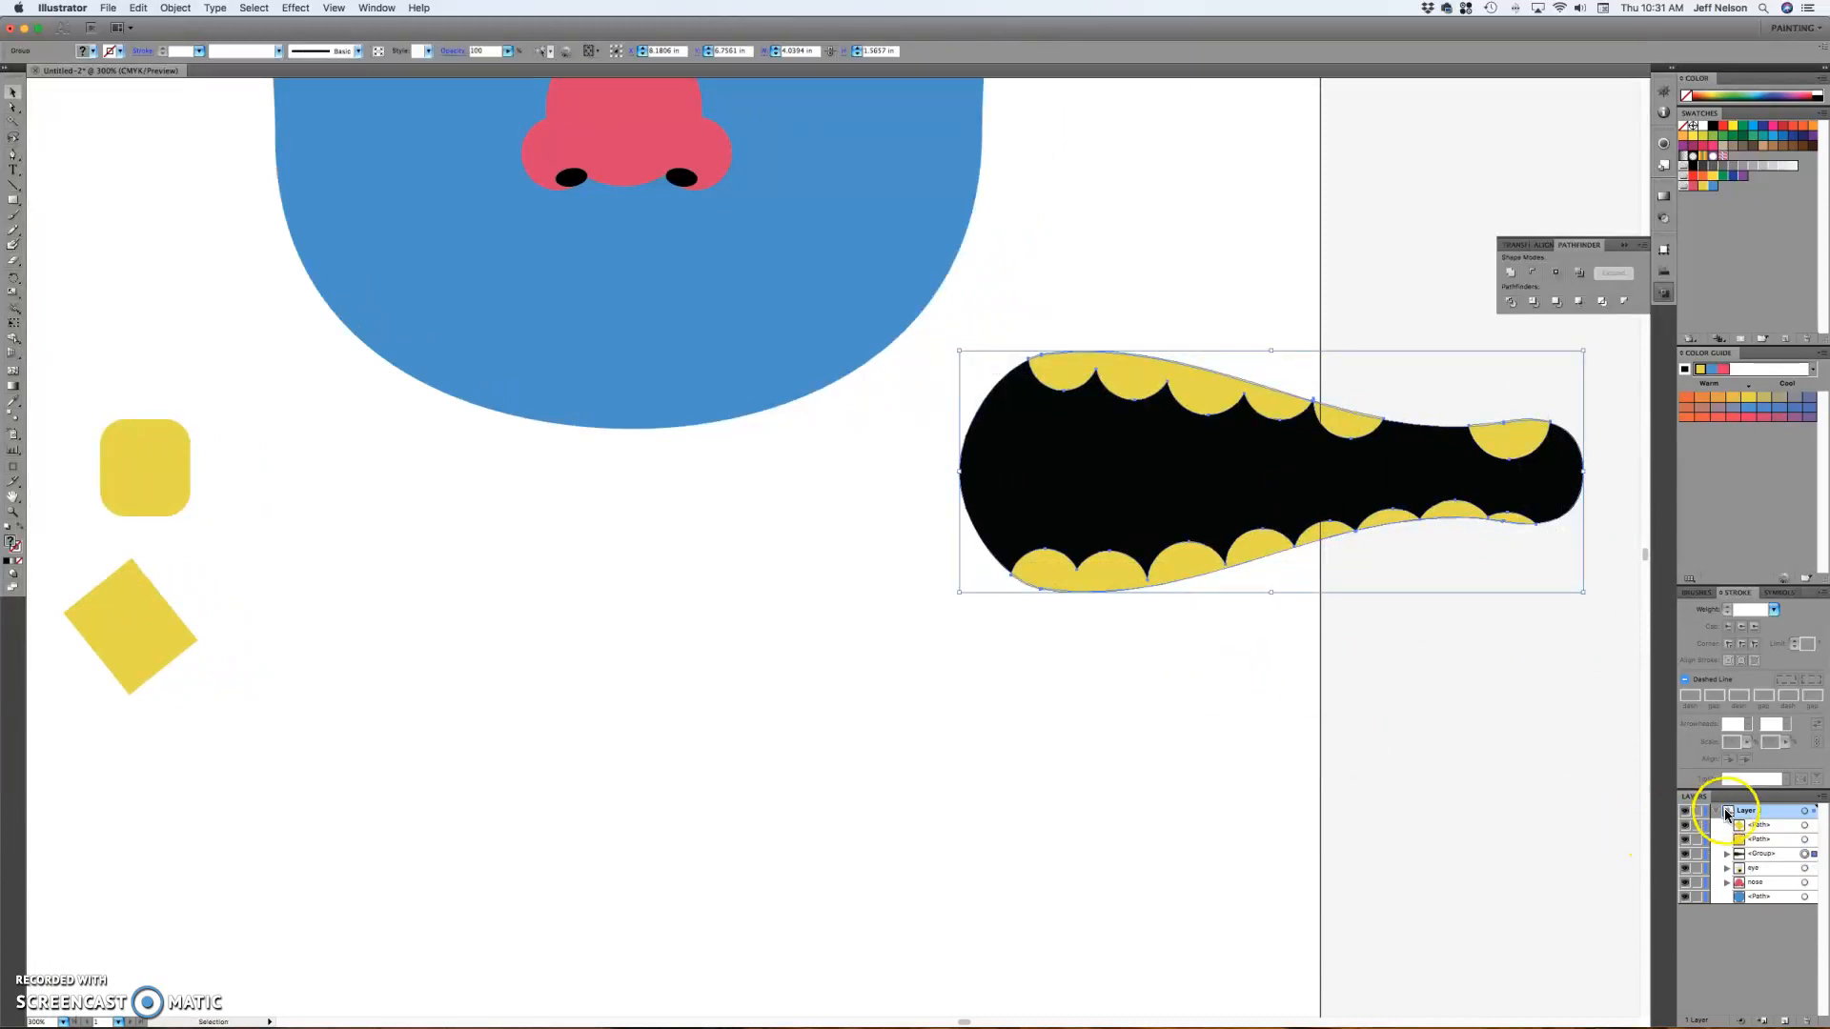
left_click(1455, 792)
- Place the mouth group on the monster's face below the nose, scaled down proportionally to about 3 inches wide
left_click_drag(1267, 519, 751, 387)
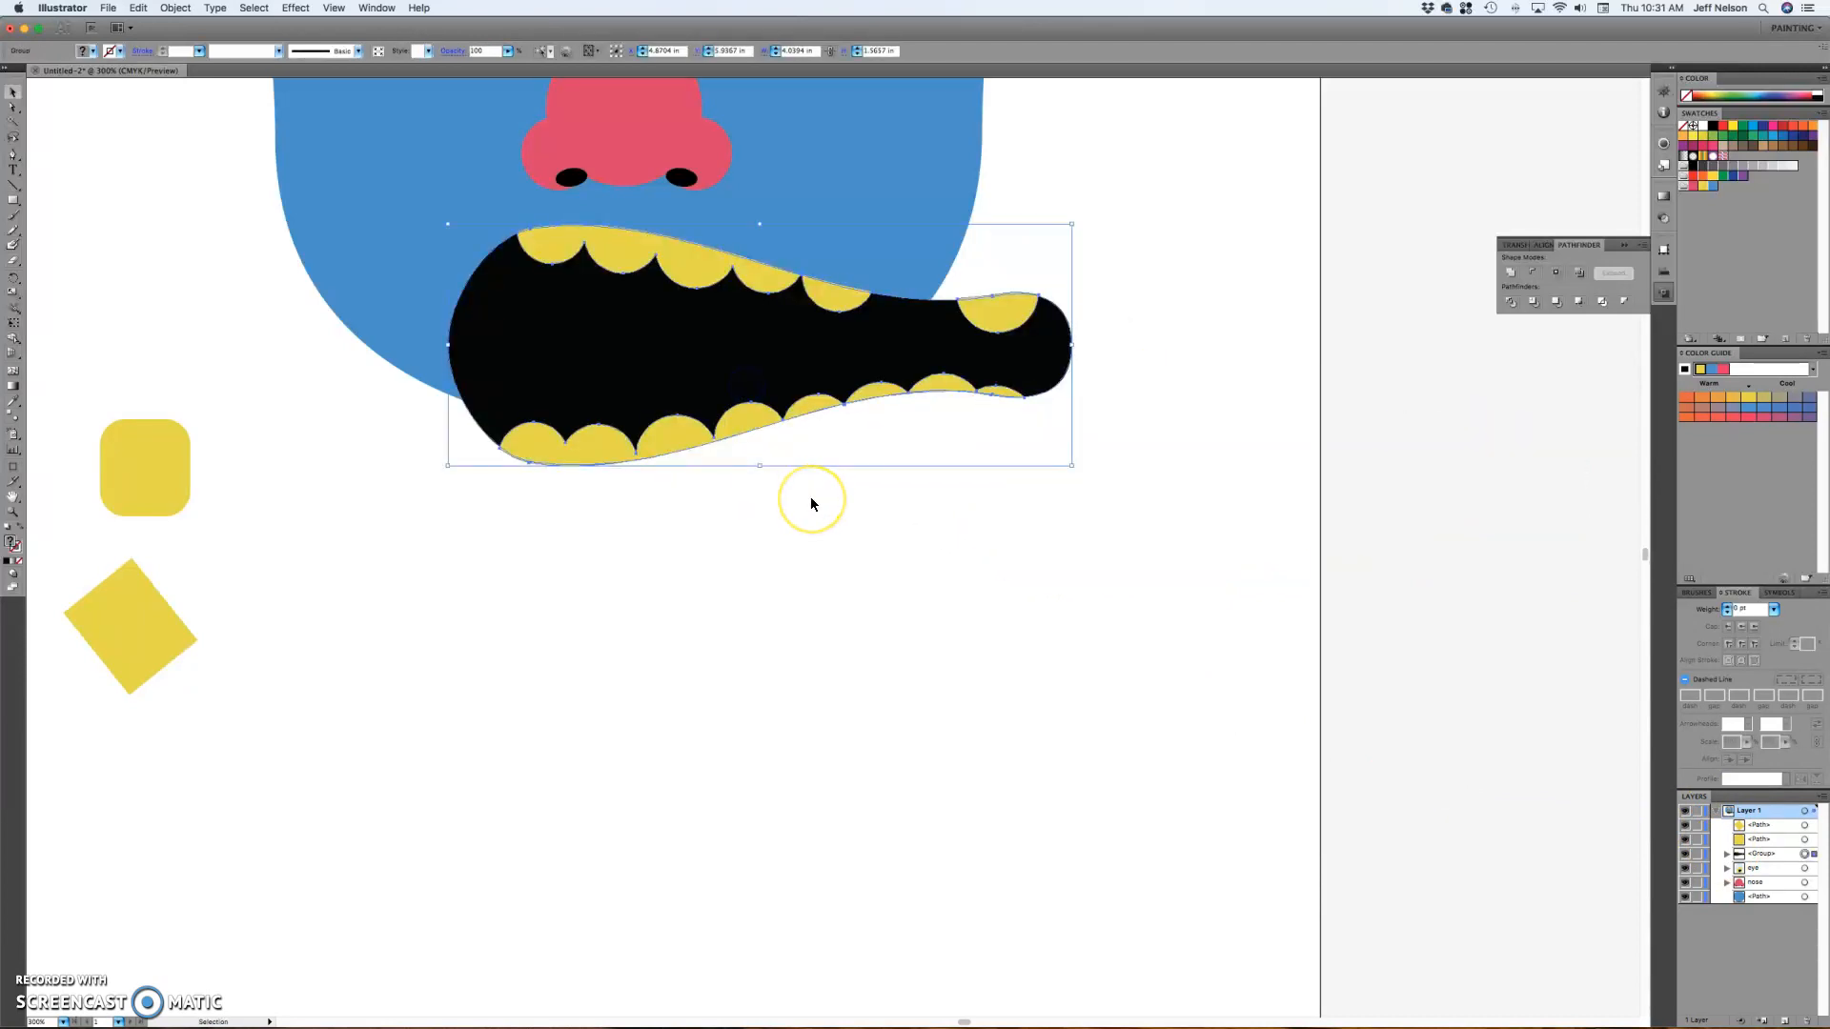
key("super+minus")
left_click_drag(913, 405, 847, 380)
left_click_drag(926, 307, 816, 330)
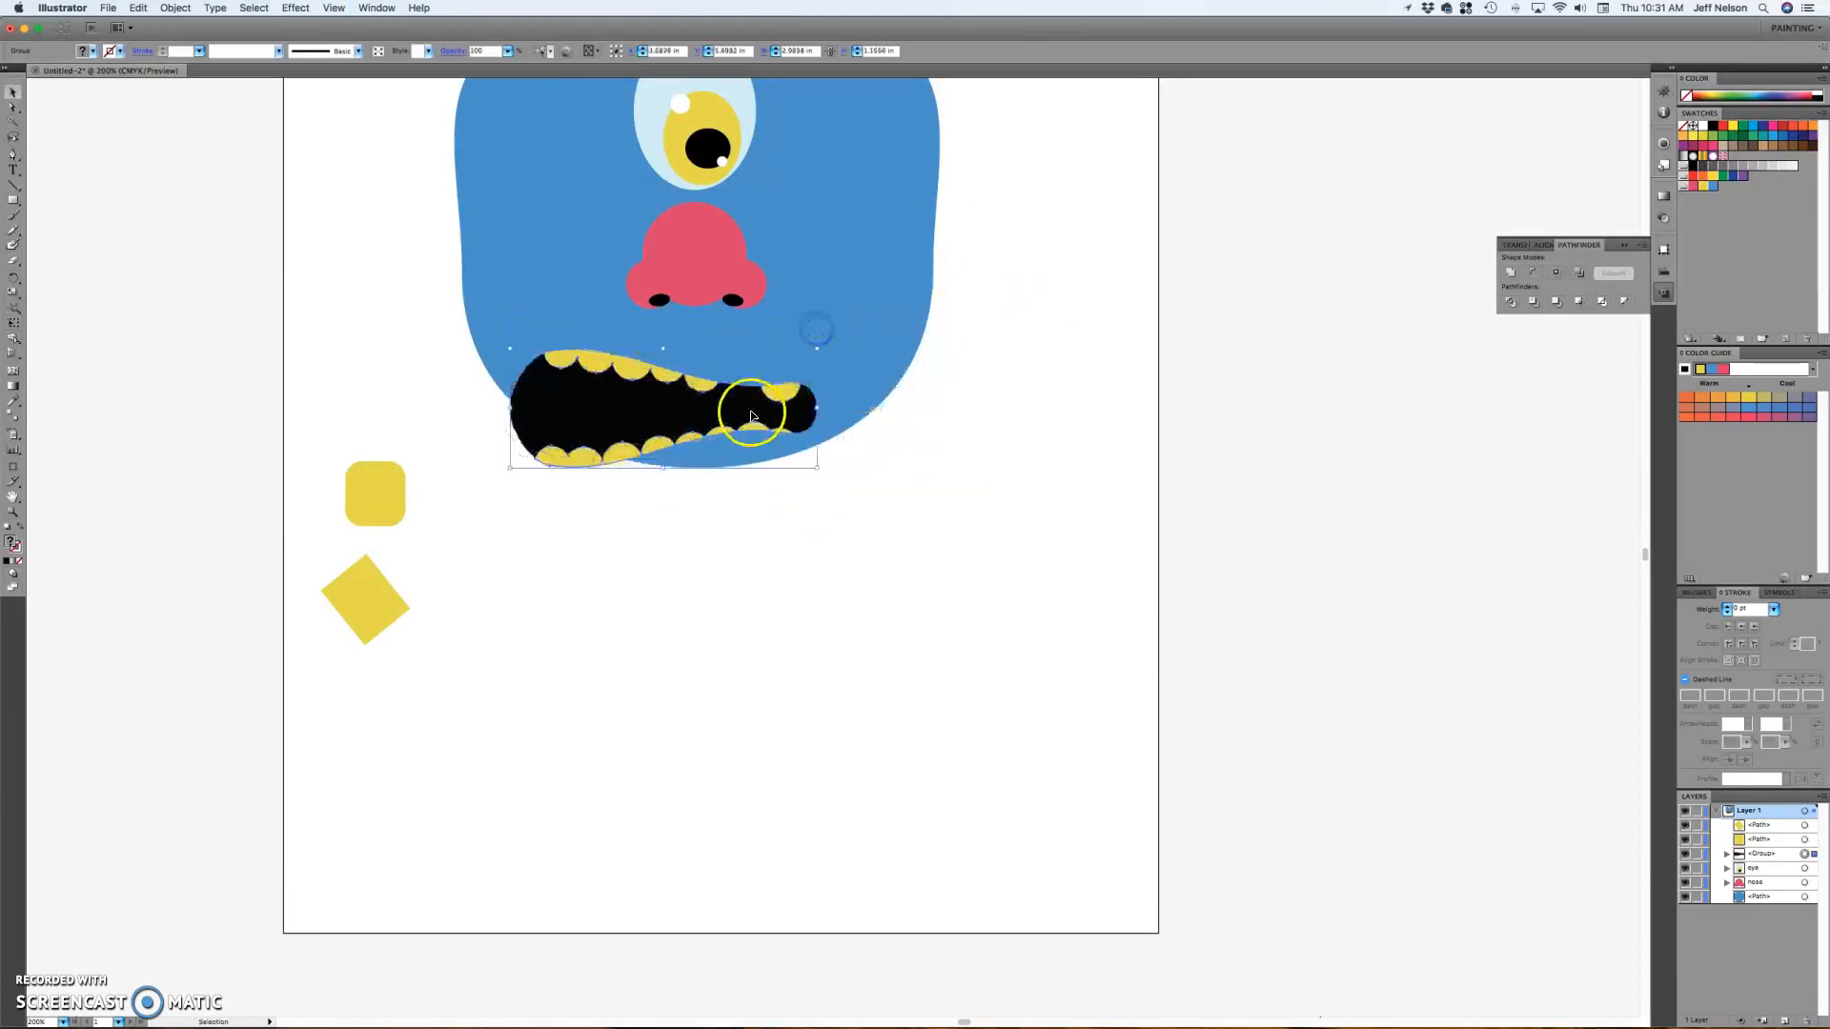
mouse_move(797, 414)
left_mouse_down()
mouse_move(849, 387)
mouse_move(800, 383)
left_mouse_up()
- Tilt the mouth slightly counterclockwise and nudge it up and to the left on the lower face
left_click(876, 434)
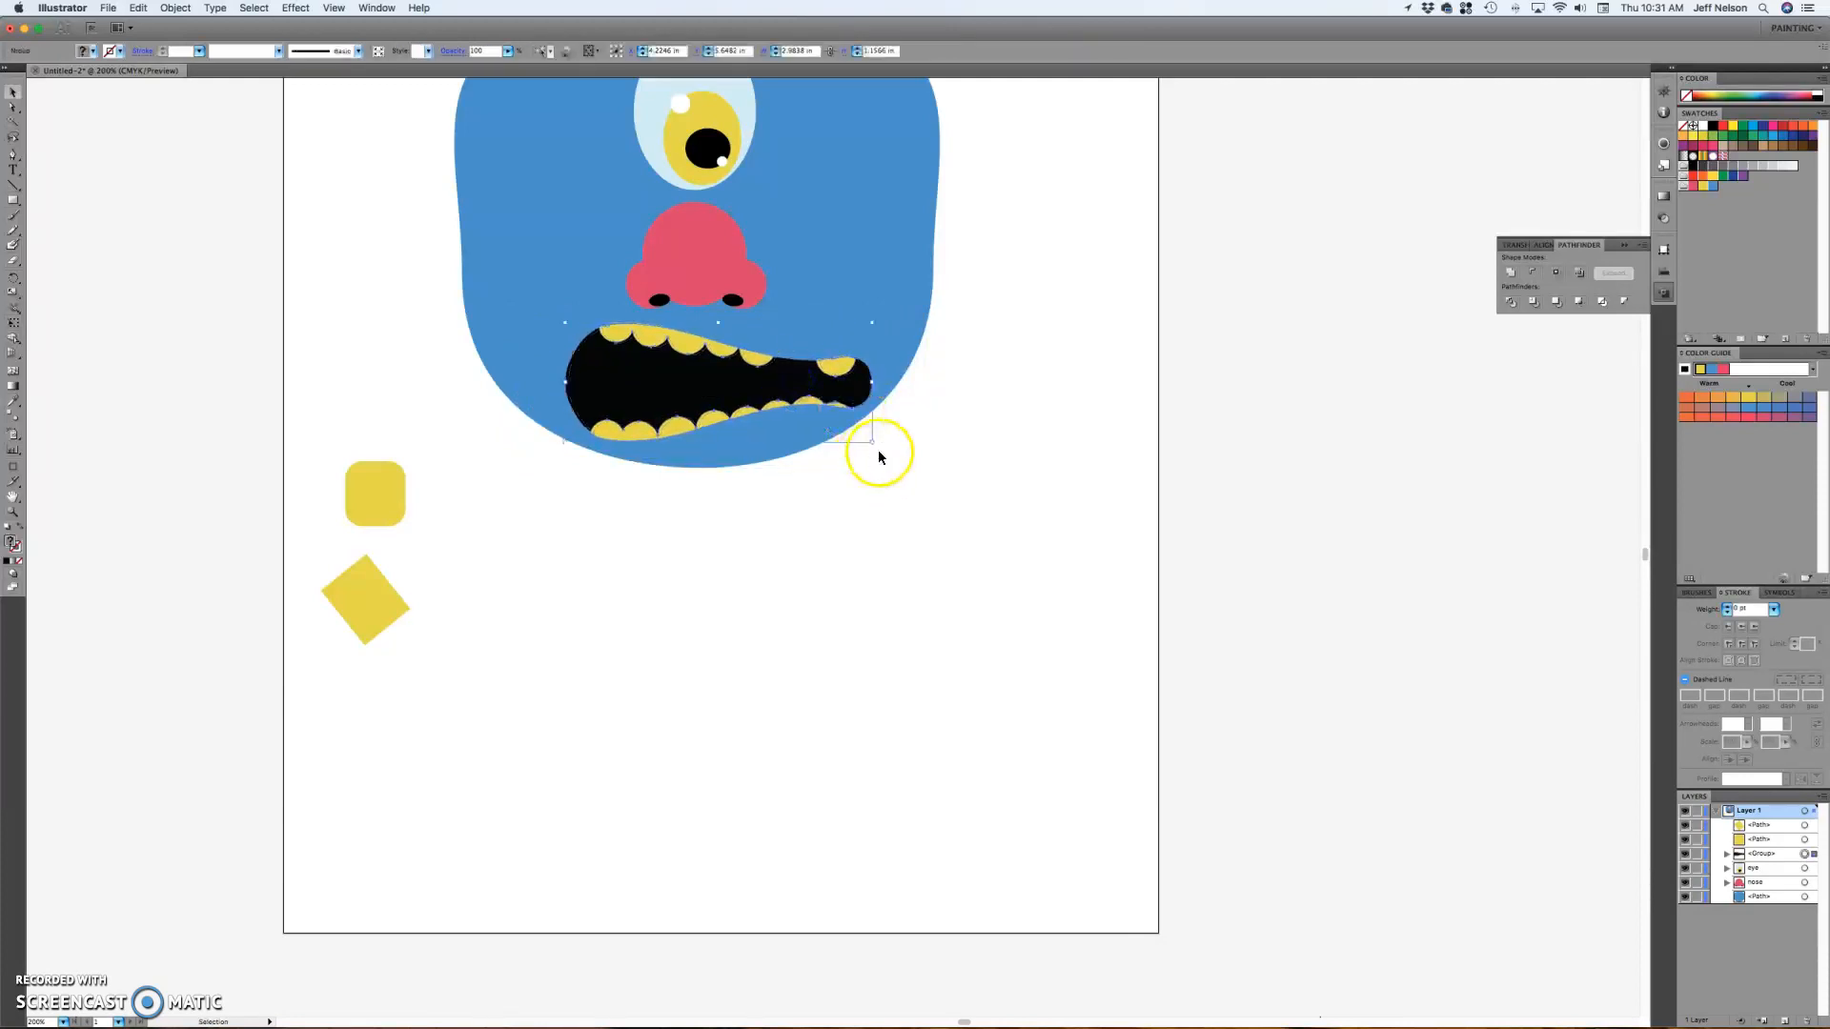
mouse_move(874, 448)
left_mouse_down()
mouse_move(907, 397)
mouse_move(896, 422)
left_mouse_up()
left_click(858, 486)
left_click_drag(672, 412, 654, 401)
left_click(805, 470)
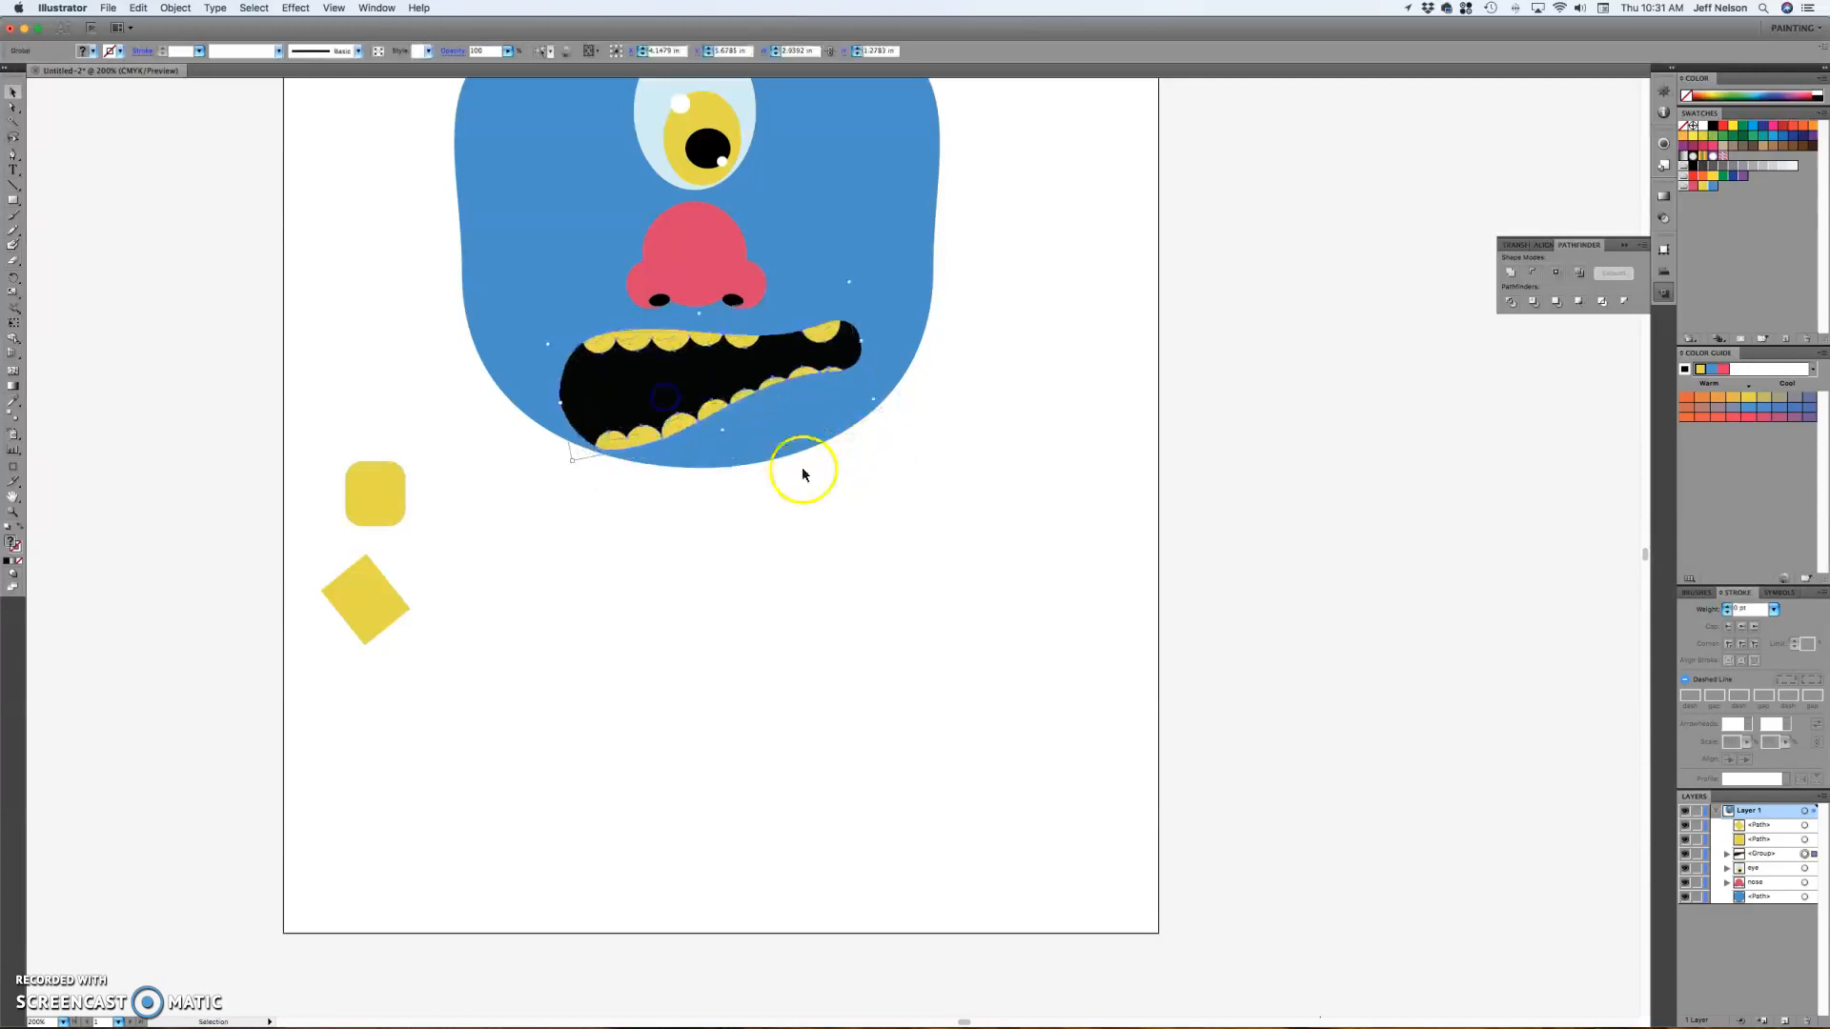
left_click_drag(997, 358, 972, 563)
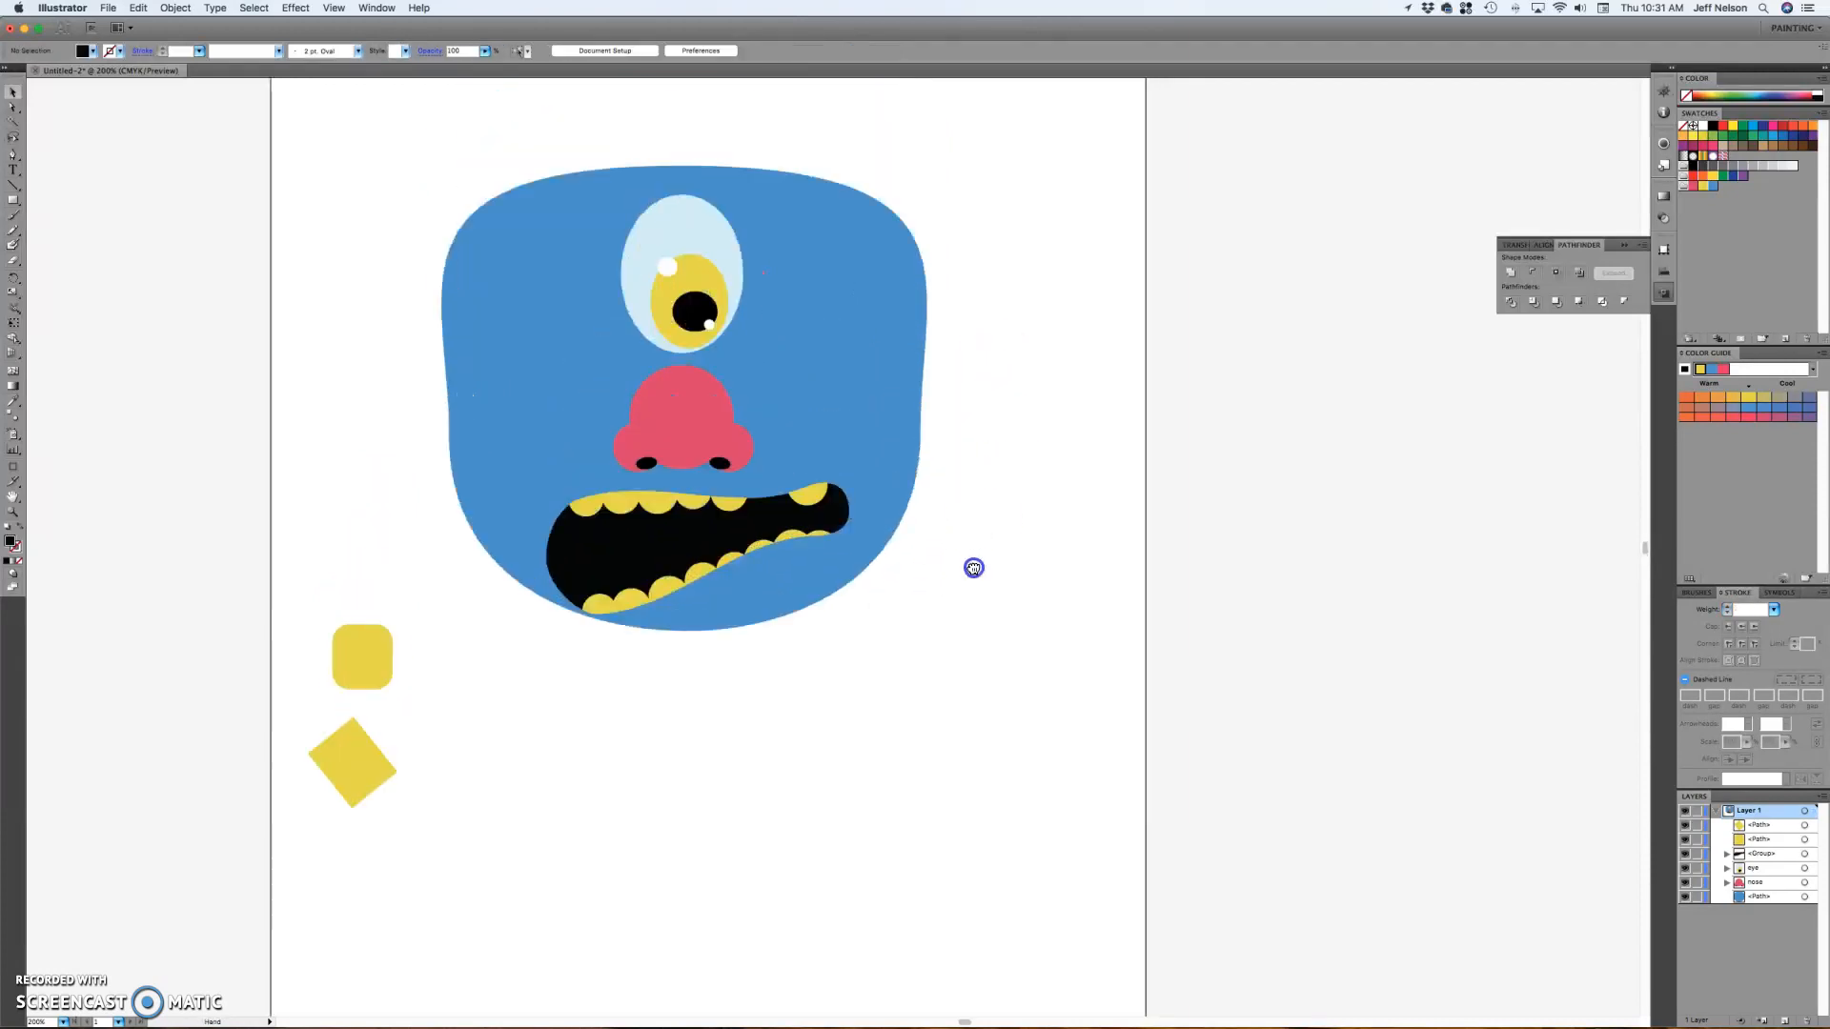
left_click(665, 545)
left_click_drag(665, 548, 655, 538)
left_click(848, 679)
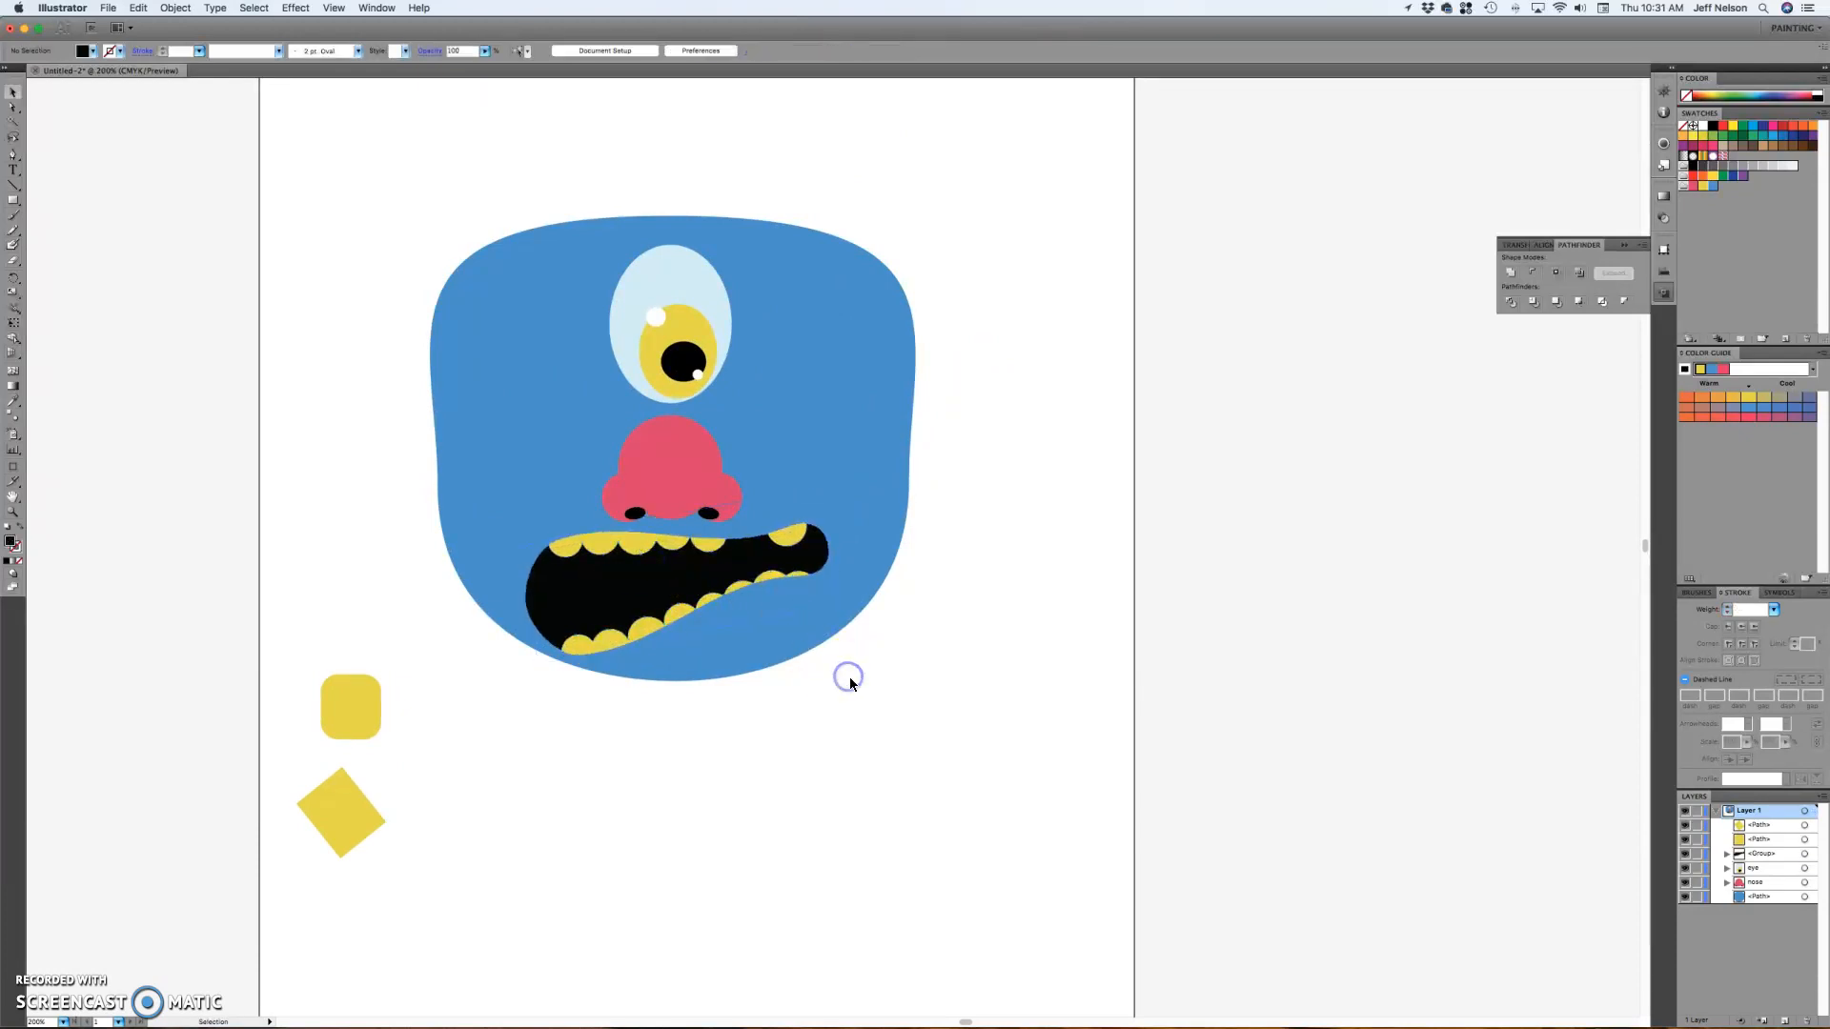
- Nudge the pink nose and the eye slightly to the right so they line up above the mouth
left_click(714, 481)
left_click_drag(751, 528, 750, 527)
left_click(878, 673)
left_click_drag(696, 460, 699, 461)
left_click(917, 684)
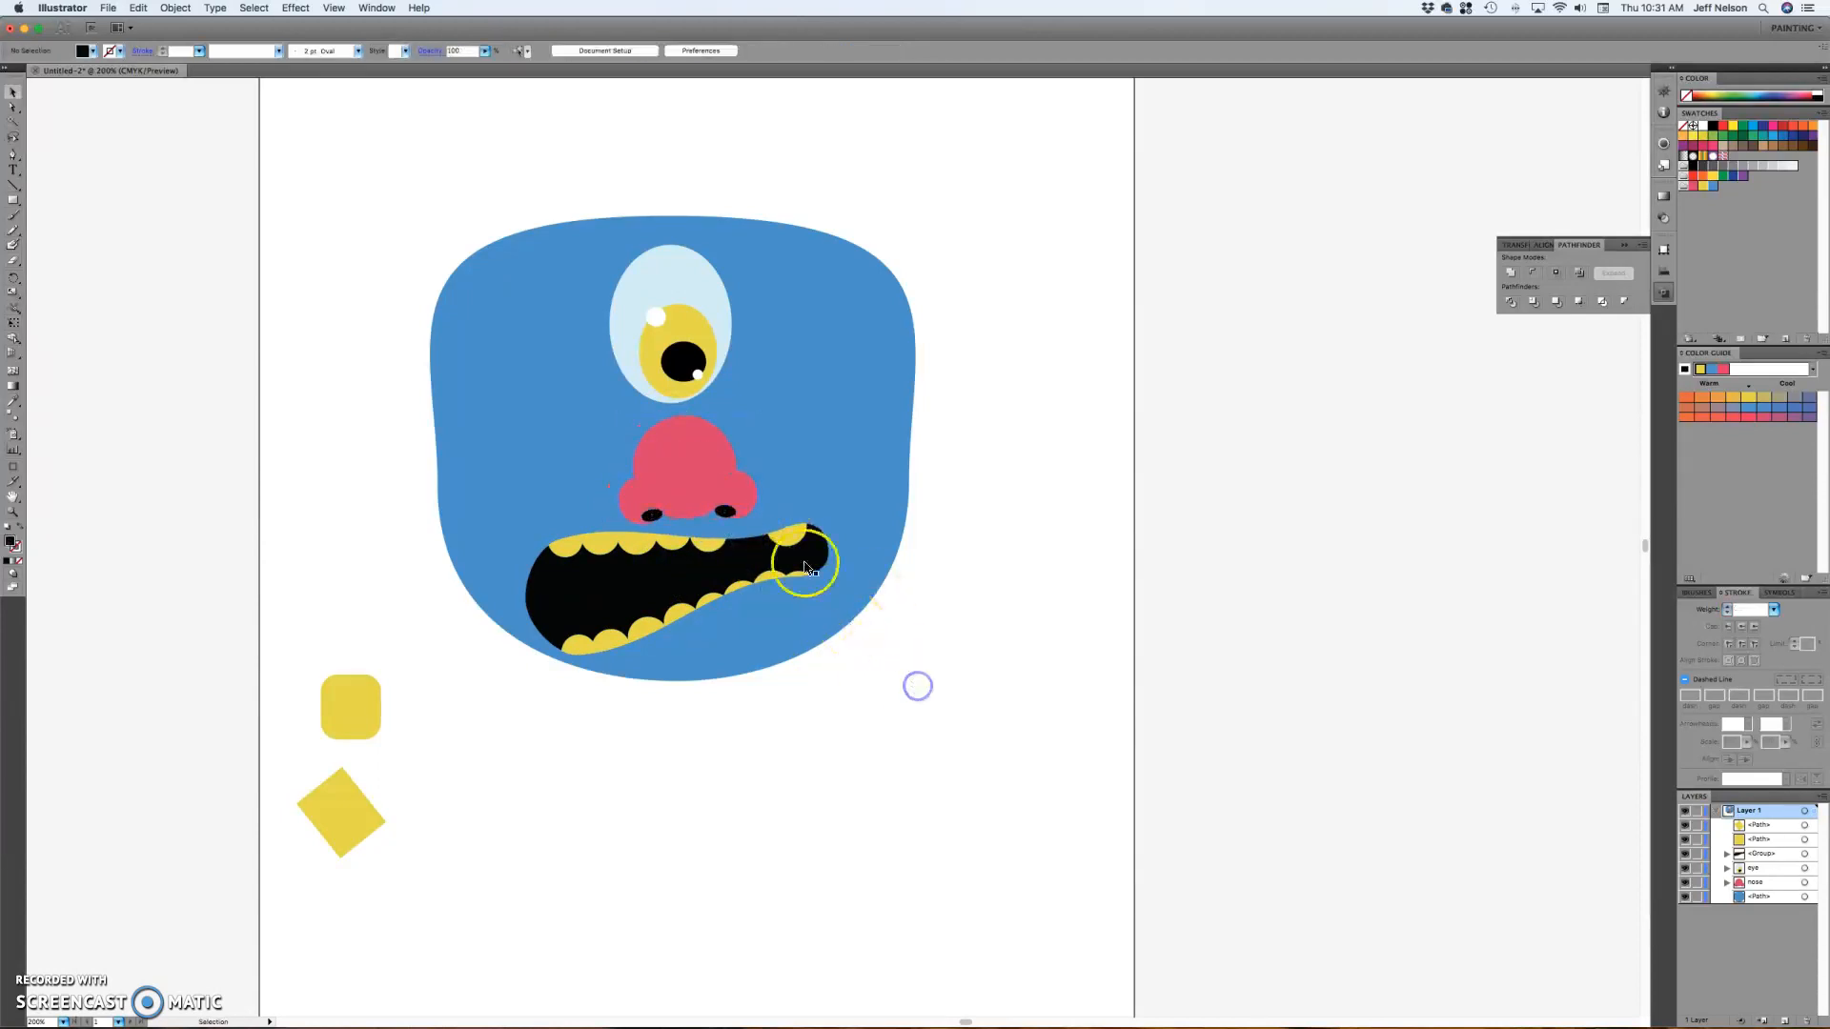
left_click(679, 362)
left_click_drag(680, 365, 696, 365)
left_click(910, 810)
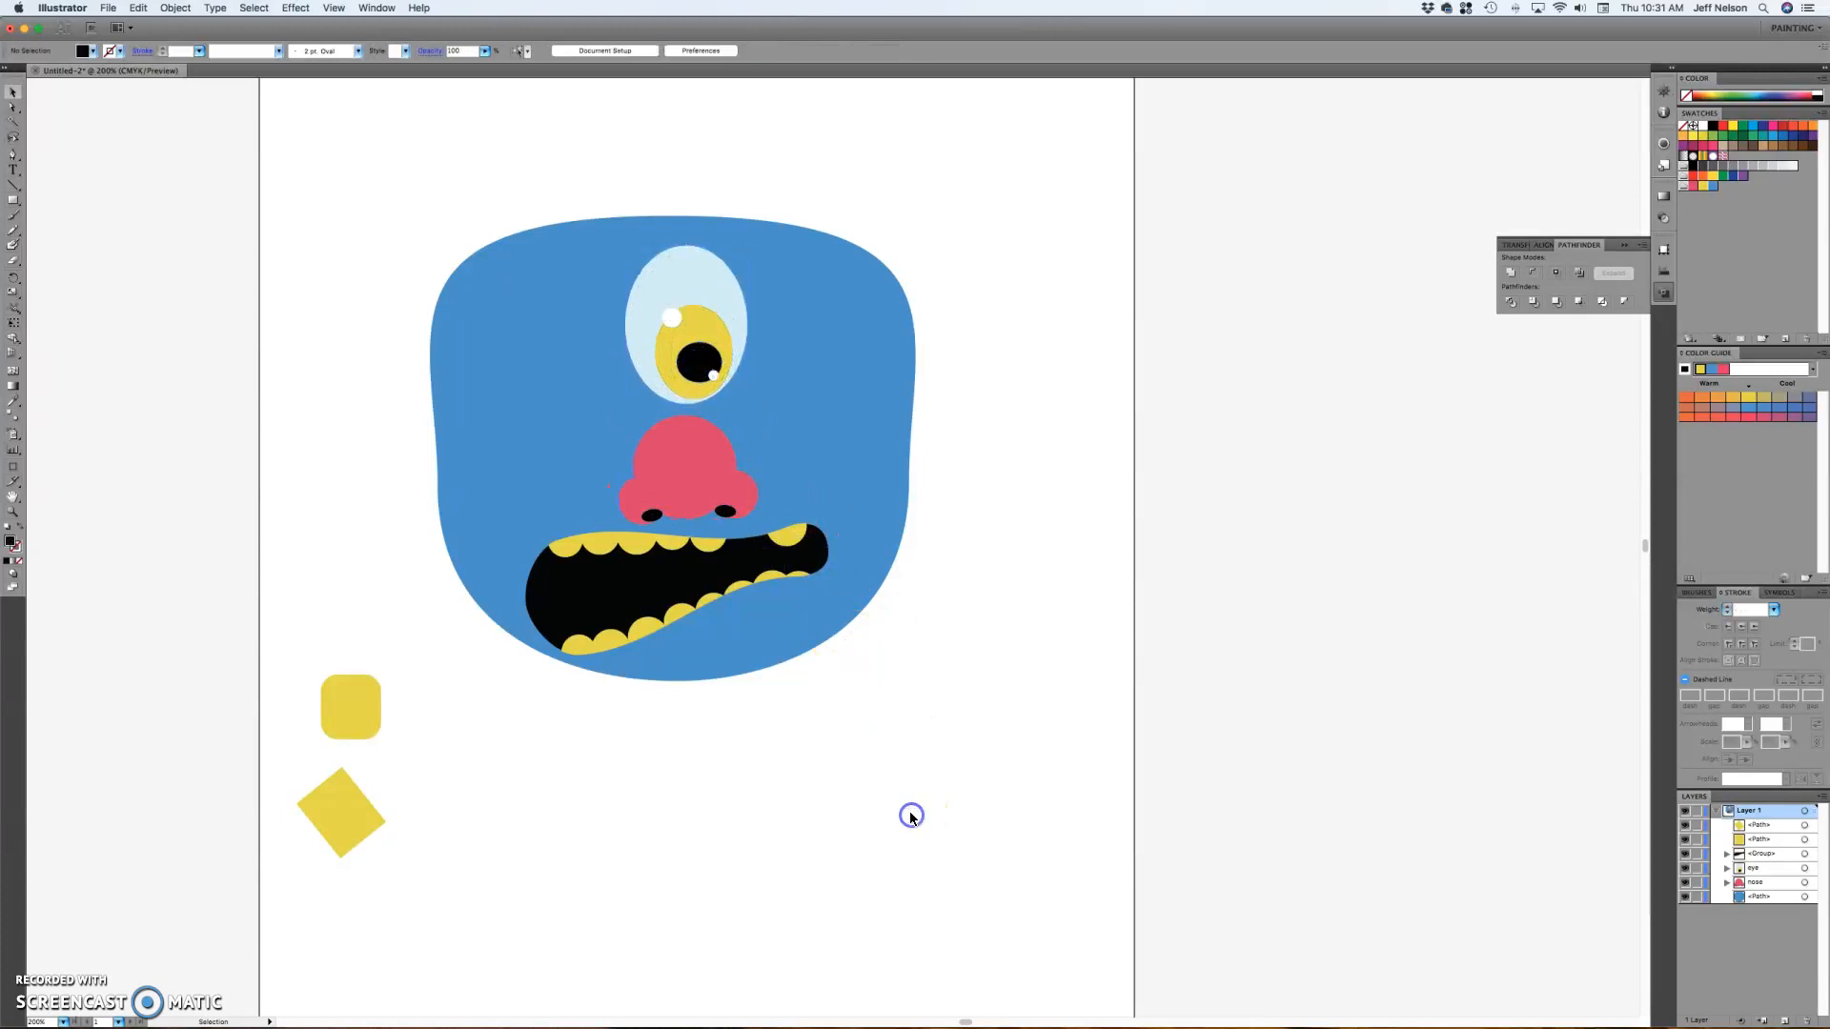
- Delete the two spare yellow shapes, the rotated square and the rounded square
left_click(352, 706)
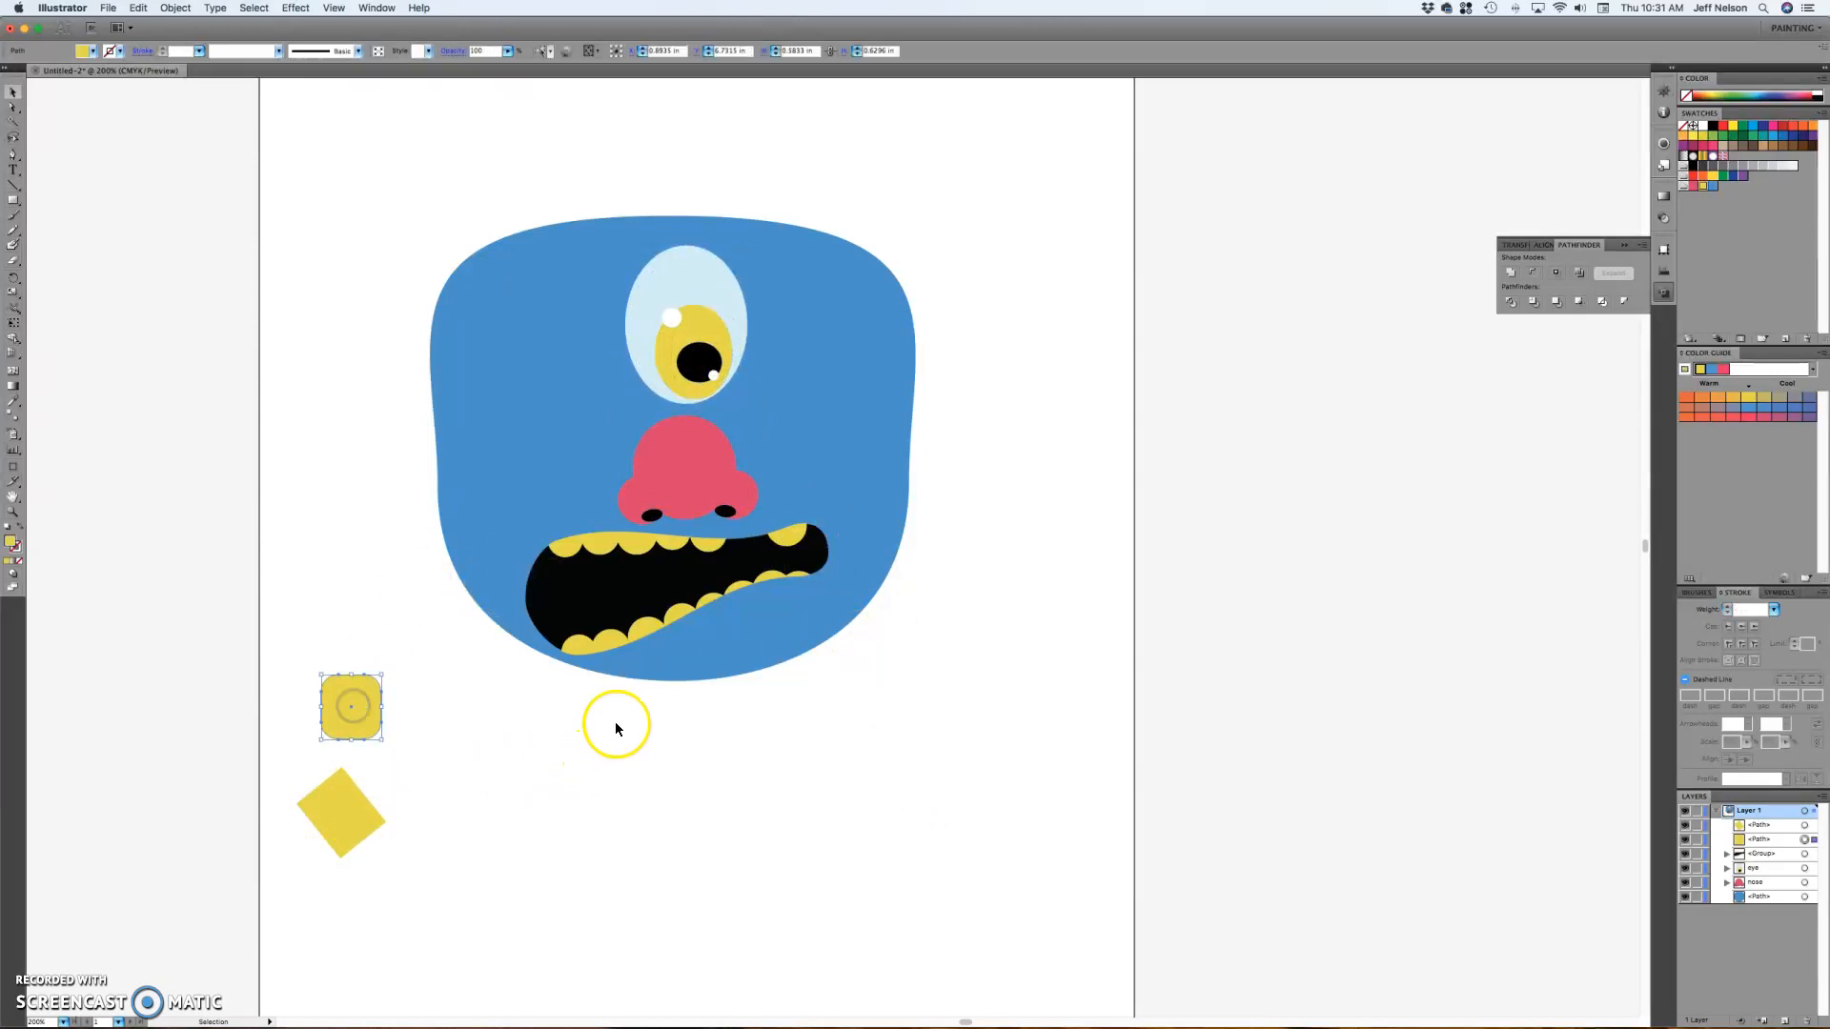
left_click(523, 930)
left_click_drag(343, 830, 1103, 797)
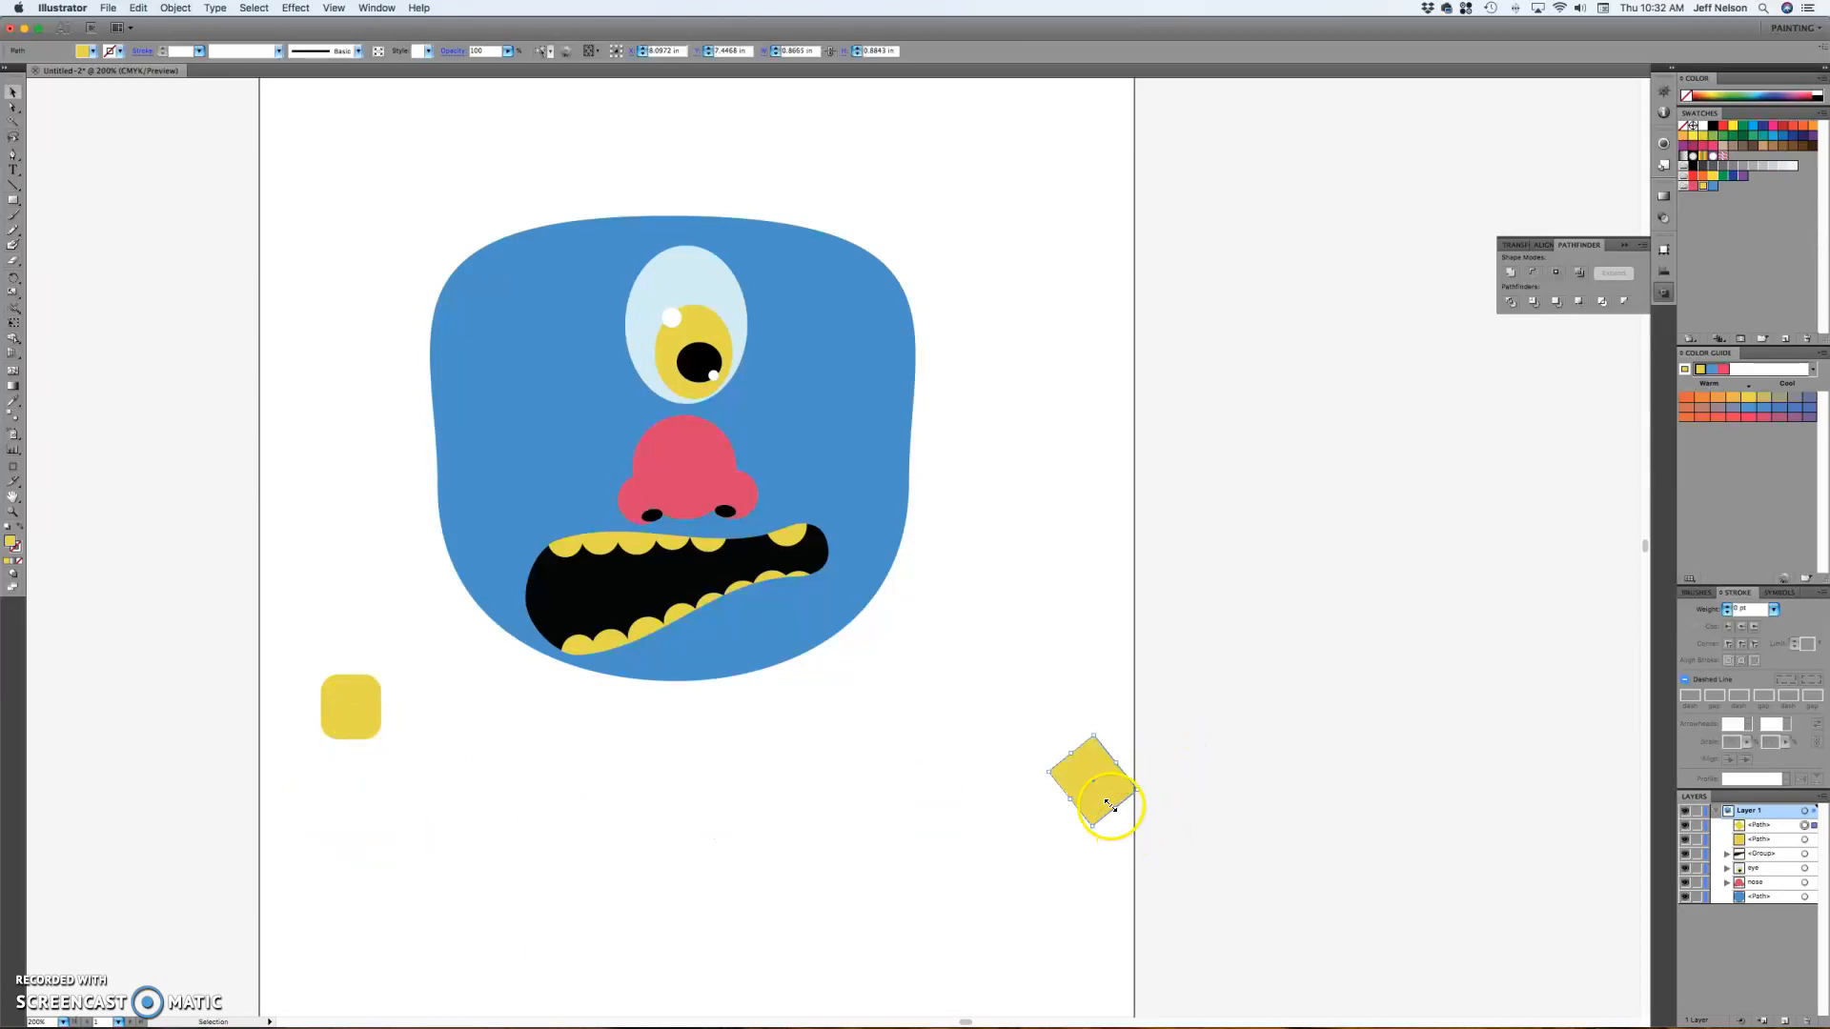
key("Delete")
left_click(359, 717)
key("Delete")
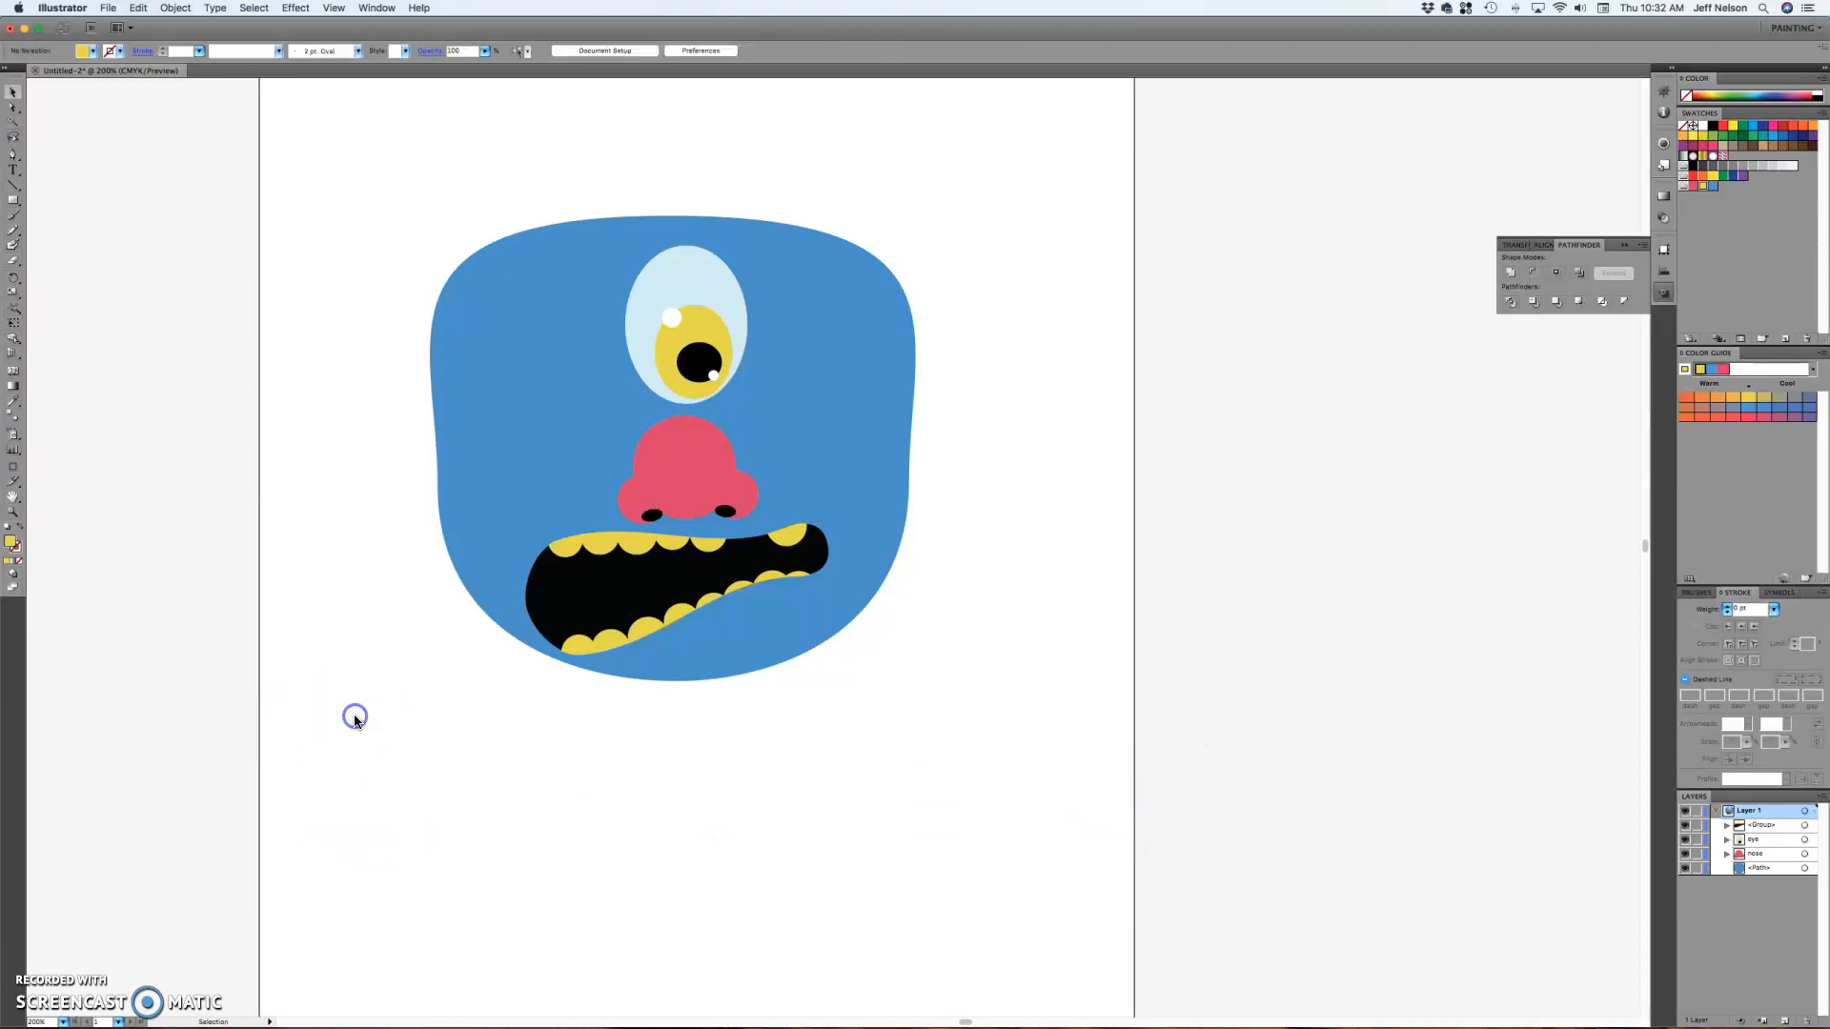
- Draw a closed yellow triangle about 0.9 inches wide with the Pen tool, to the right of the head
left_click(12, 156)
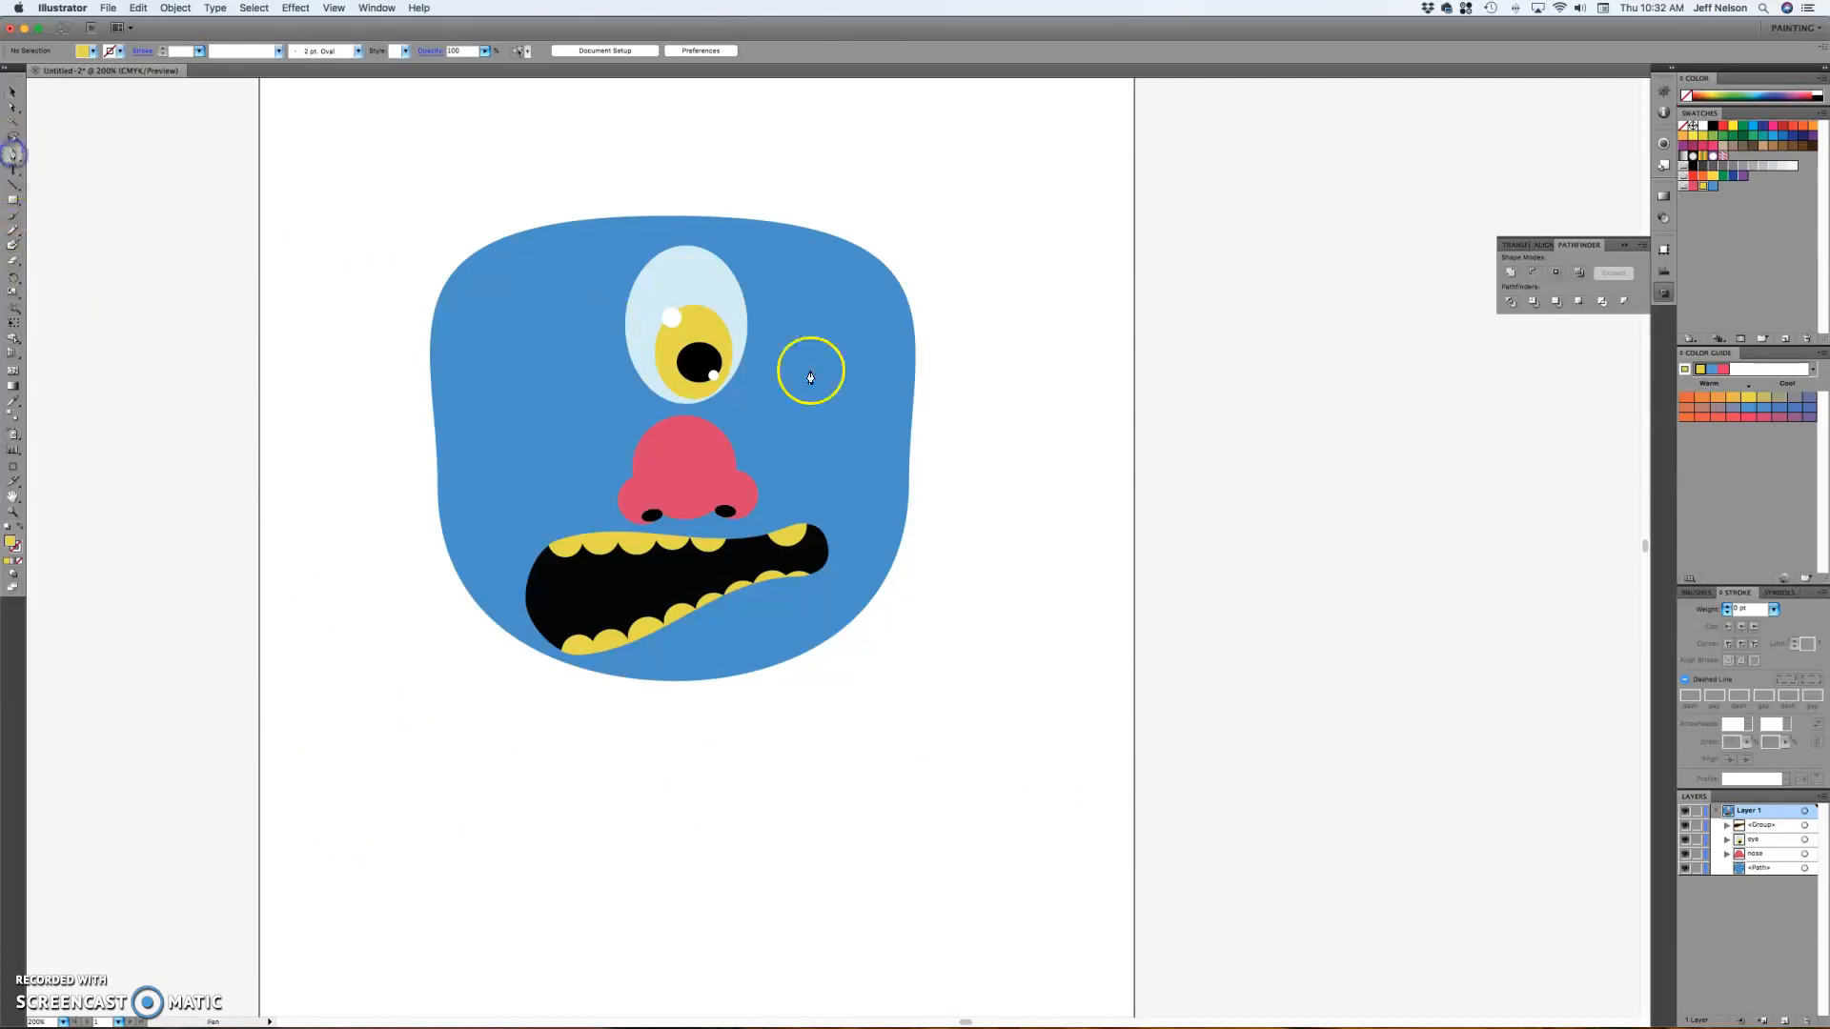
left_click(1066, 385)
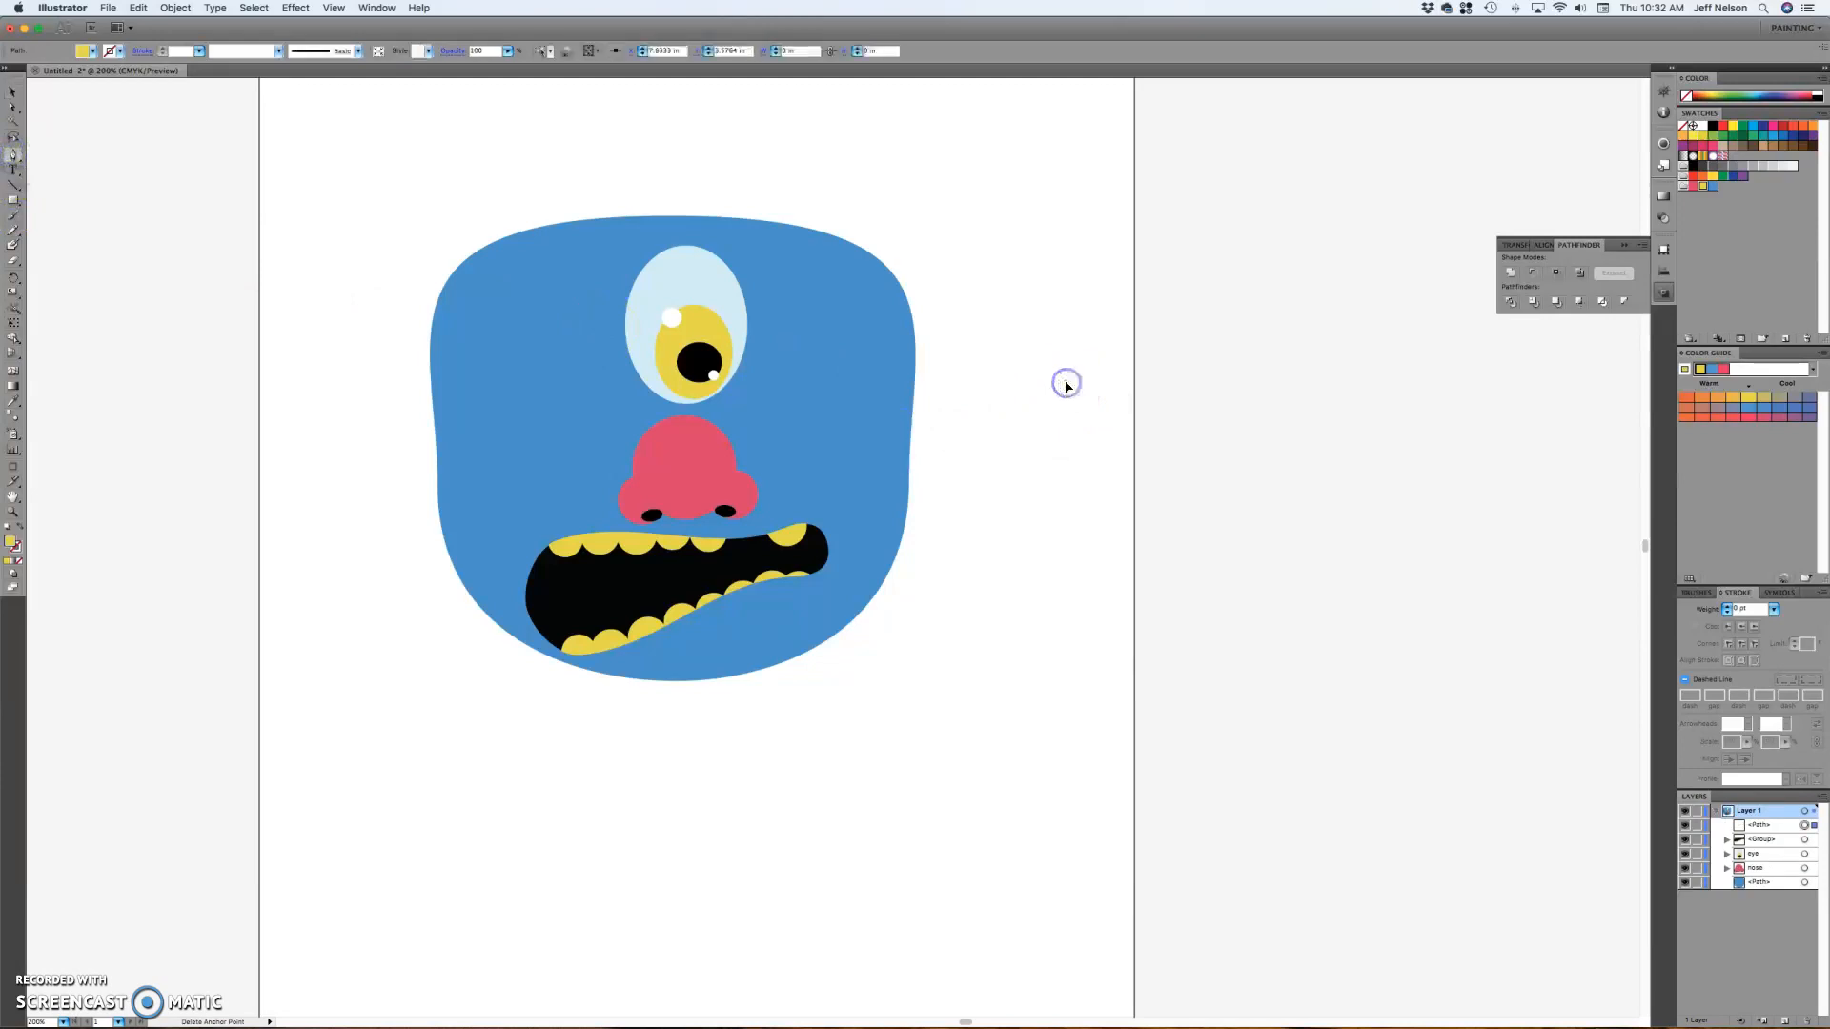
left_click(1018, 465)
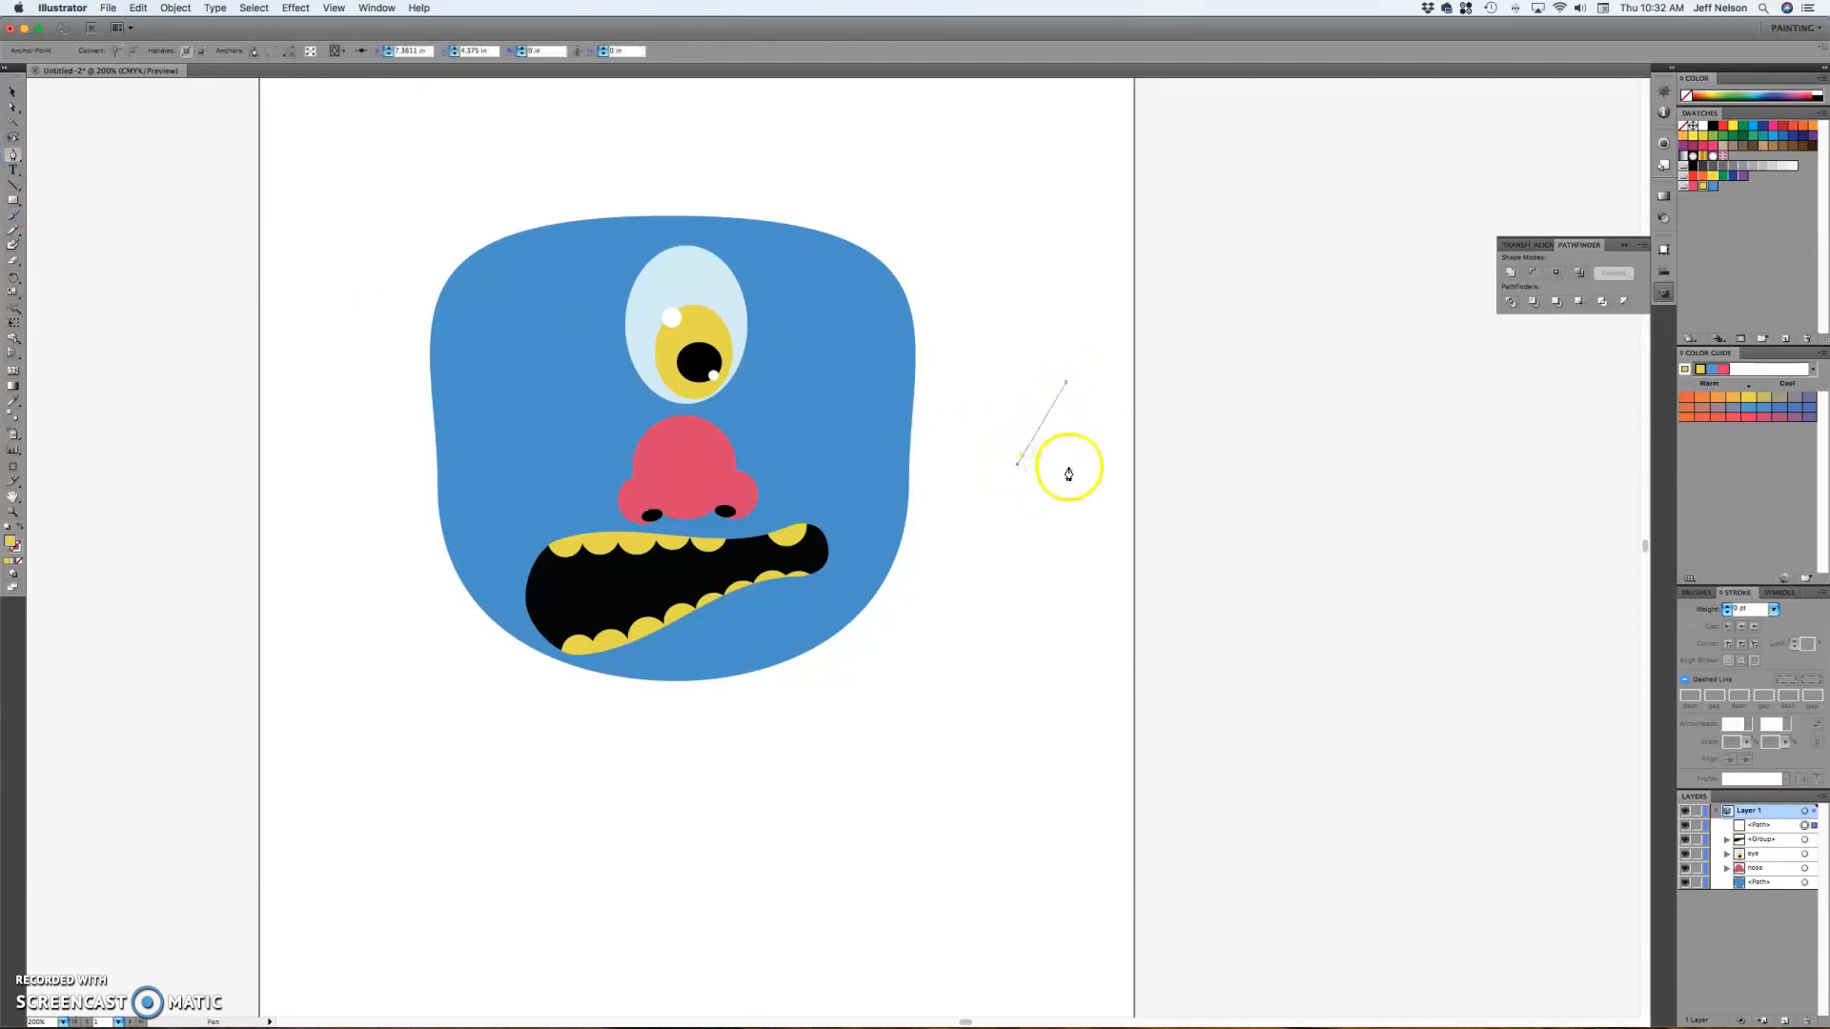
left_click(1066, 384)
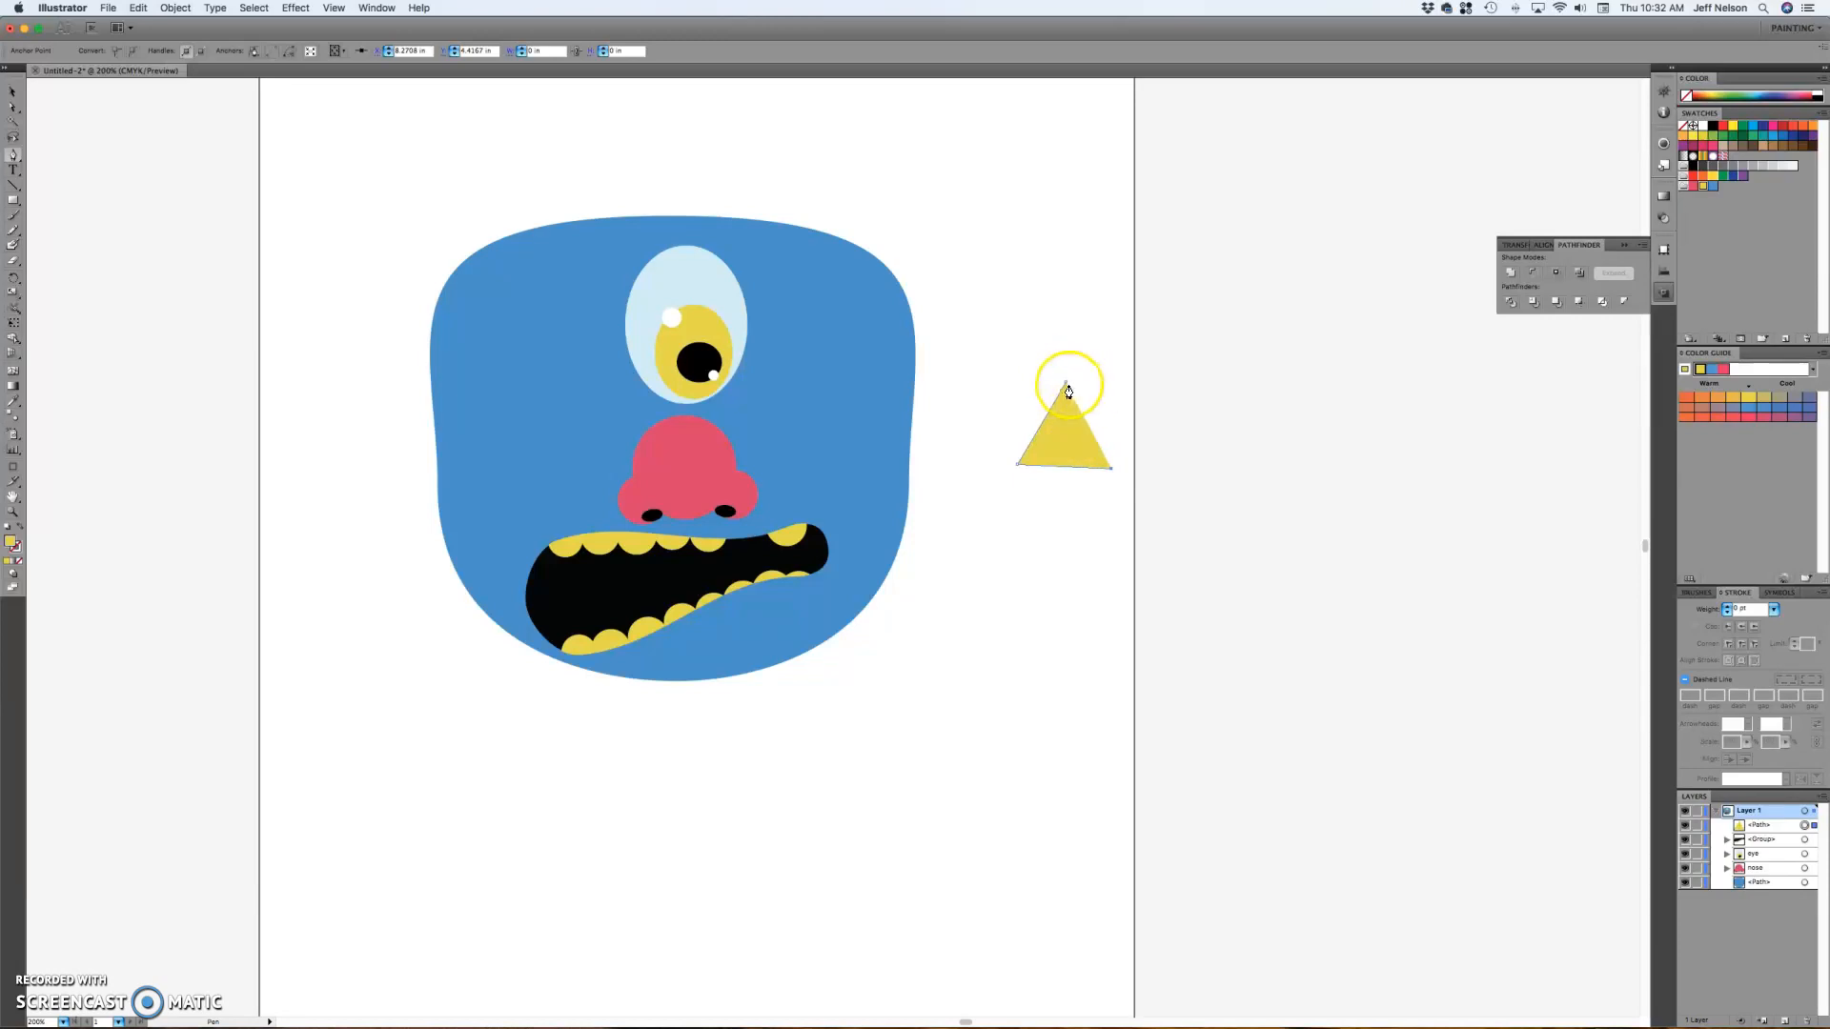
left_click(1066, 388)
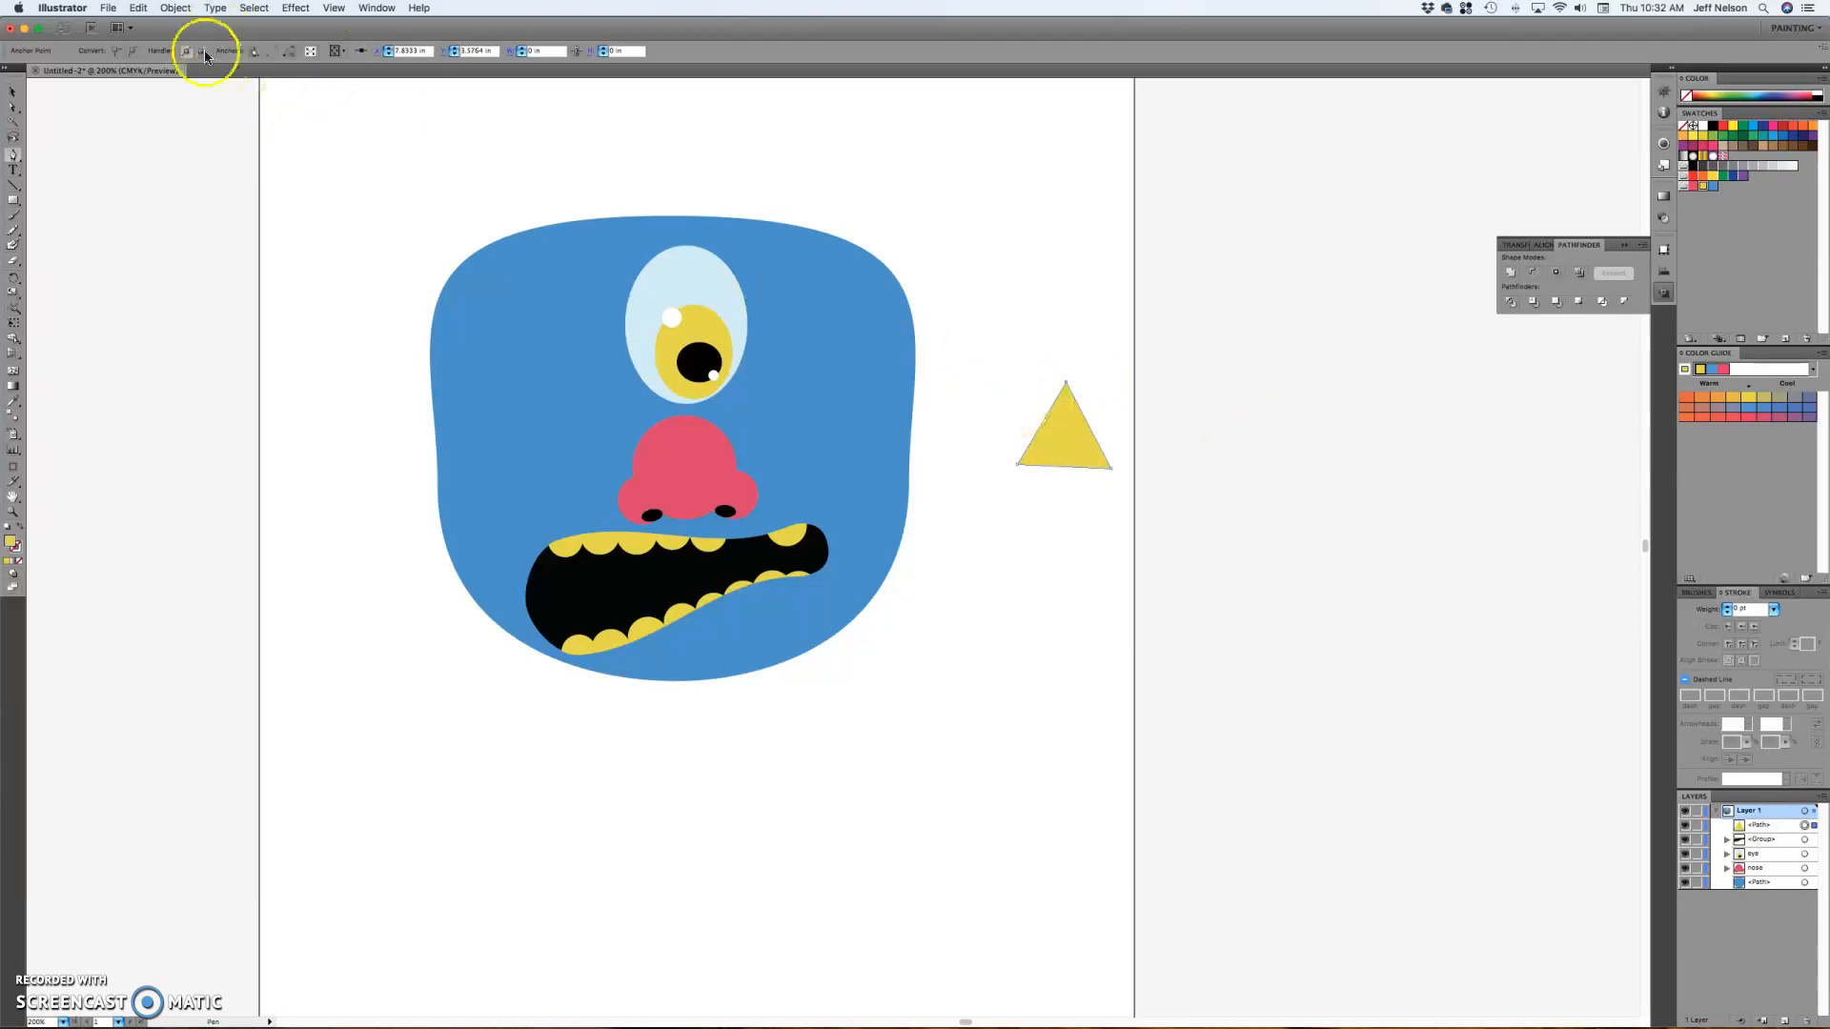
- Start an Envelope Distort warp on the yellow triangle with the Arc style and the preview turned on
left_click(176, 8)
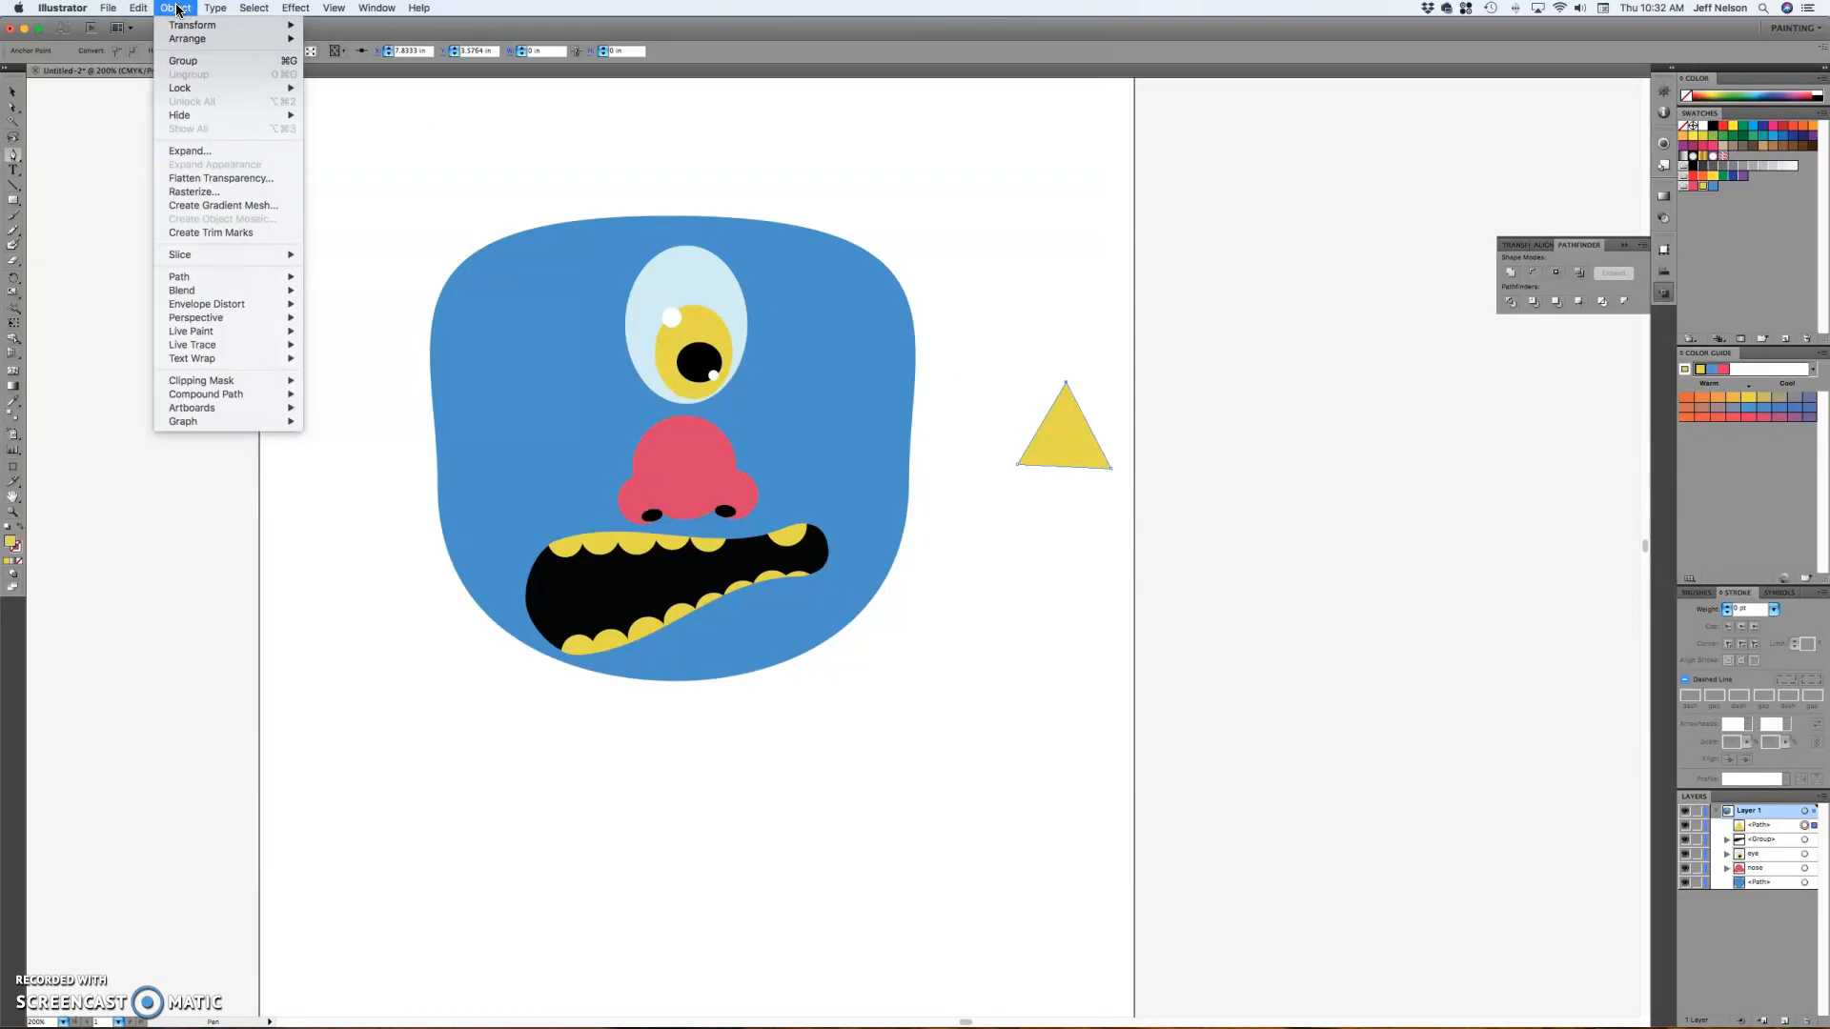
left_click(235, 305)
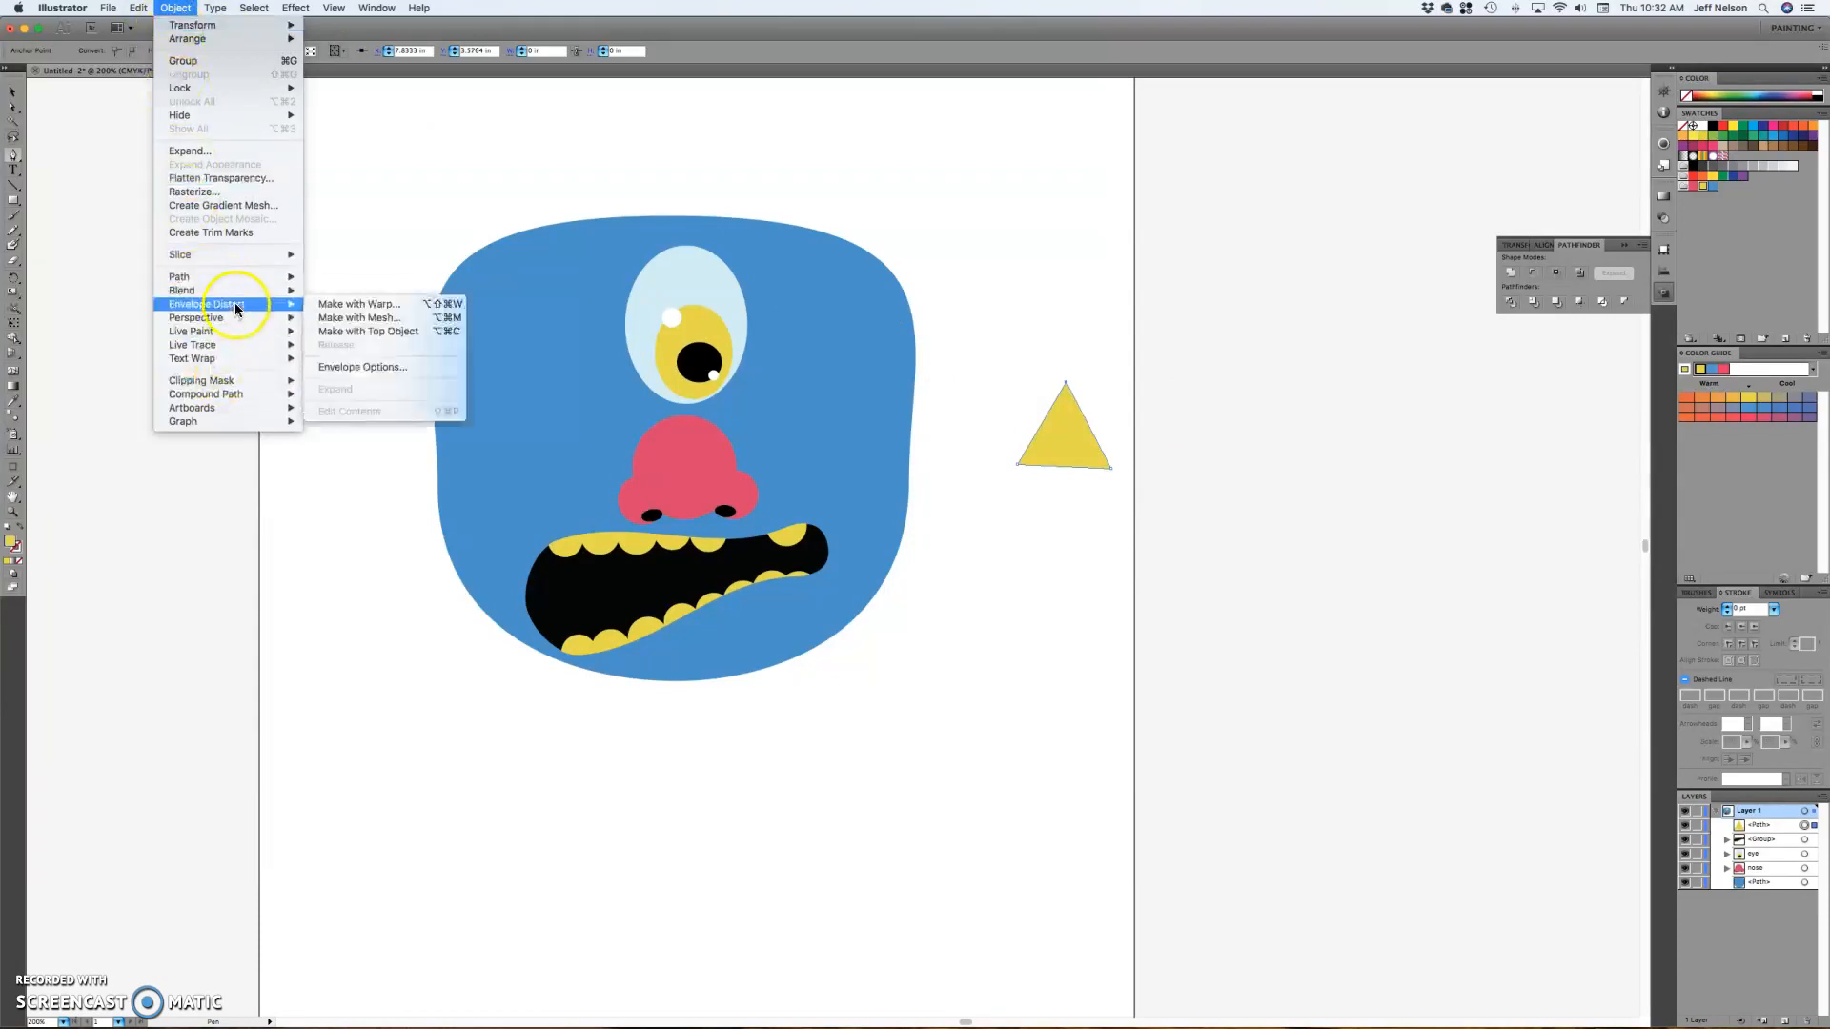
left_click(383, 306)
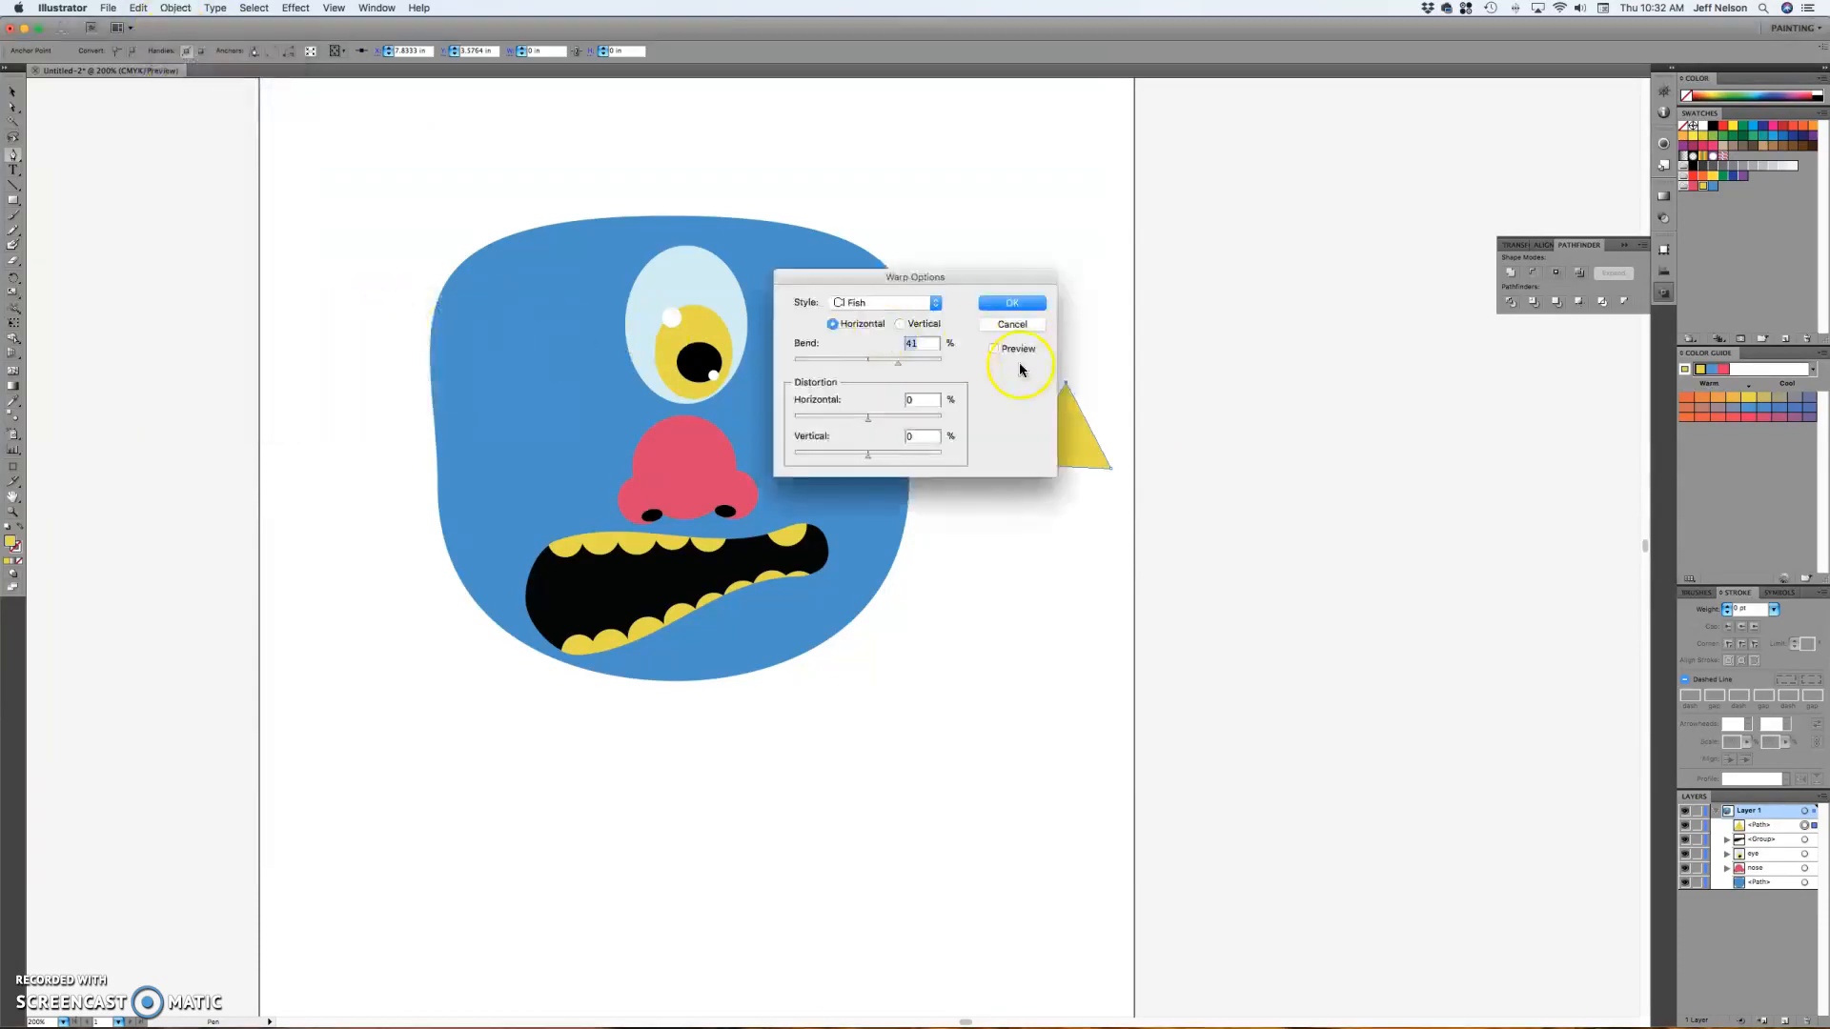
left_click_drag(964, 280, 1328, 649)
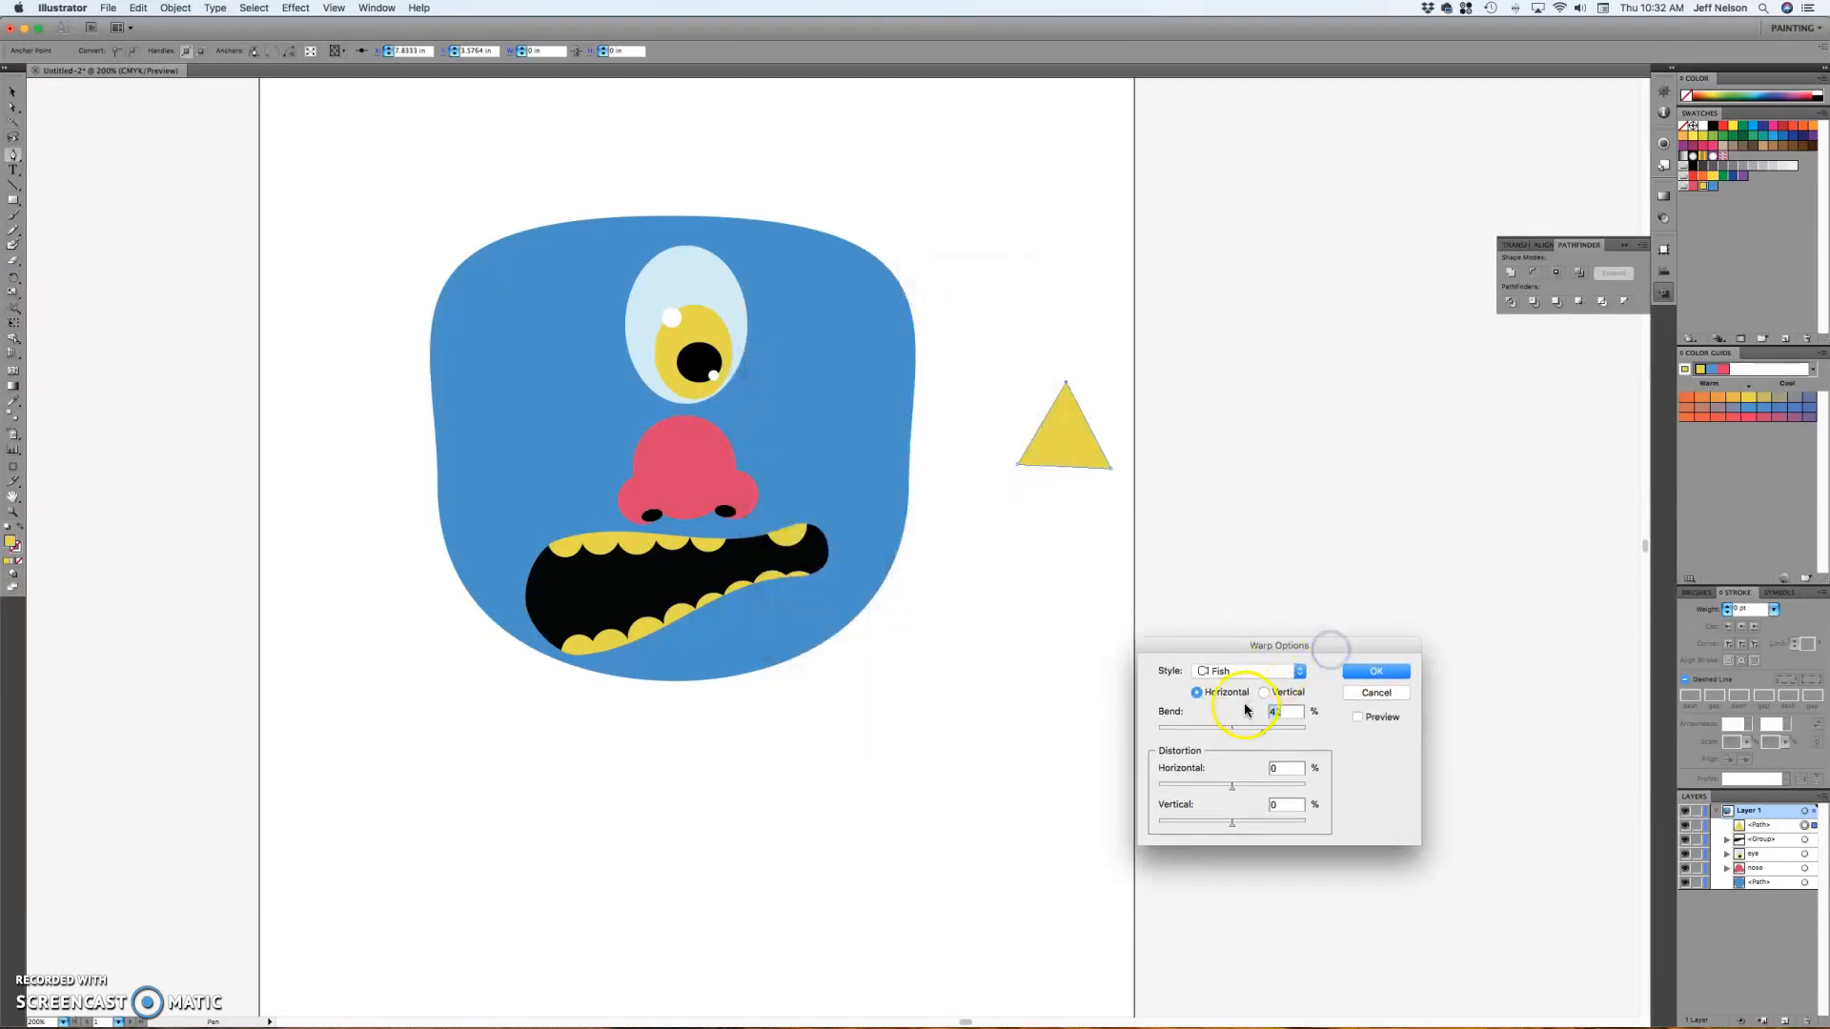
left_click(1277, 671)
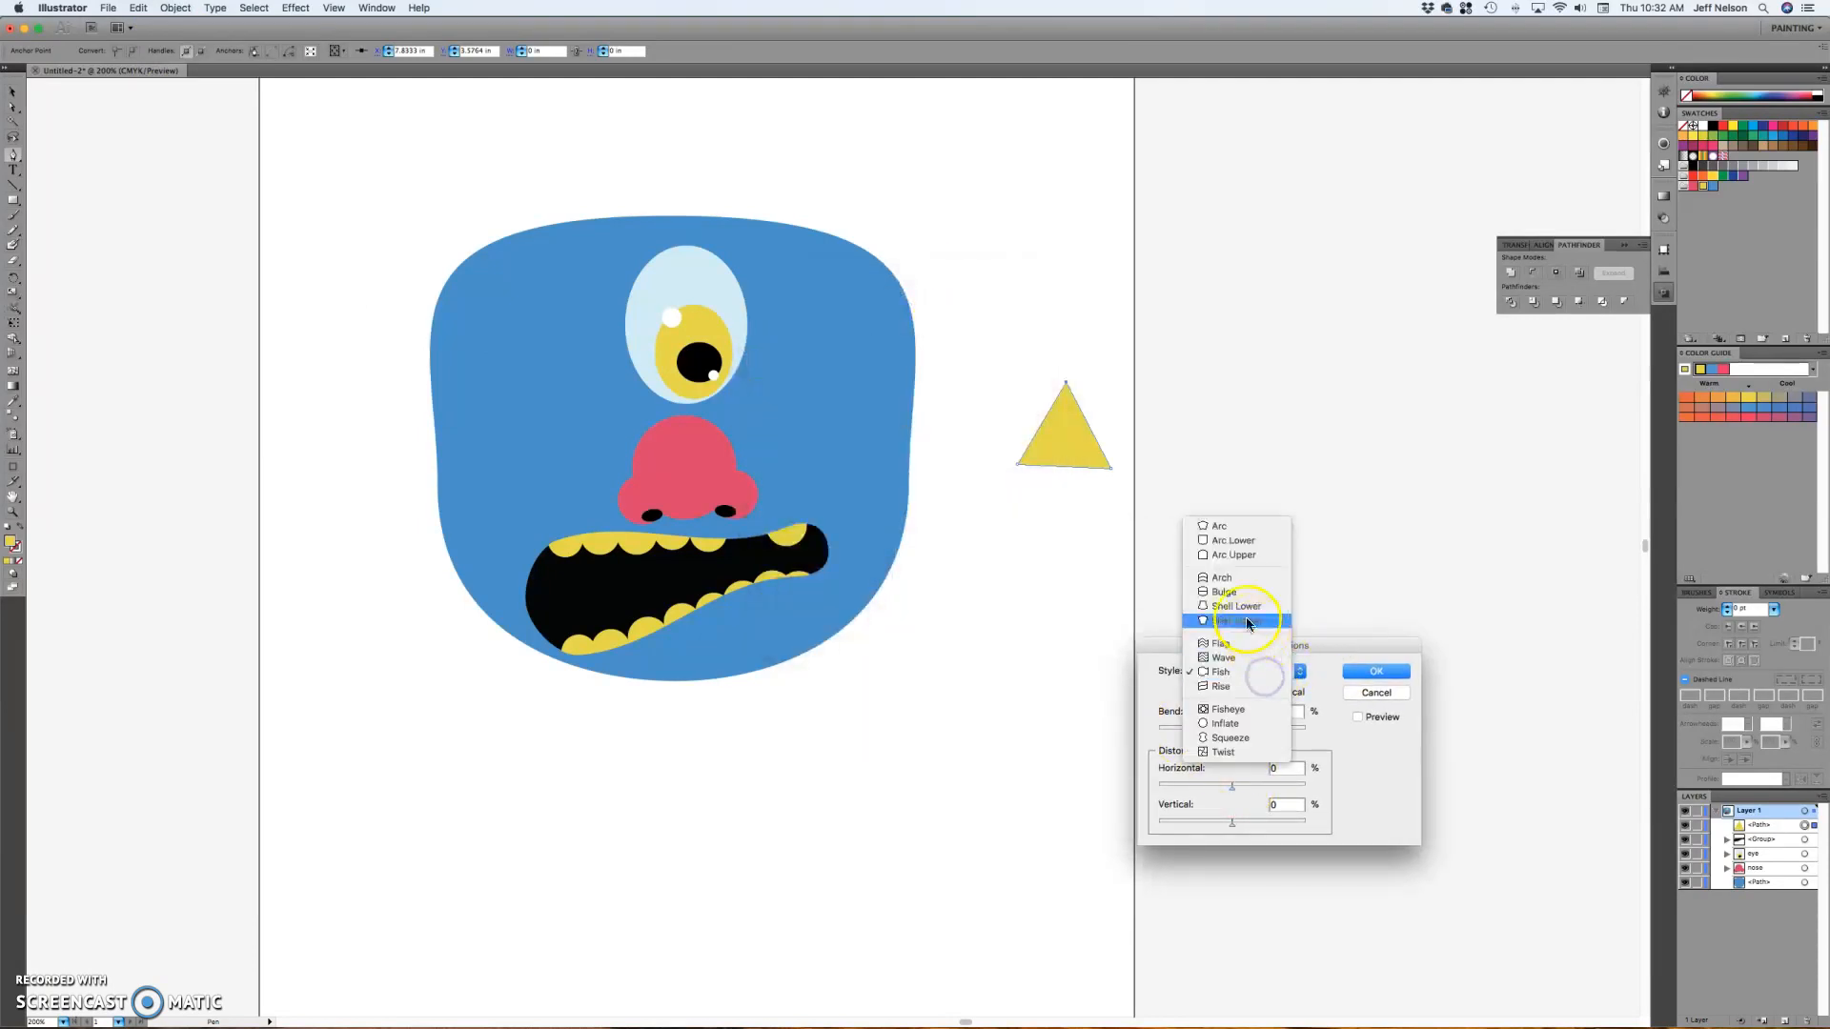
left_click(1235, 527)
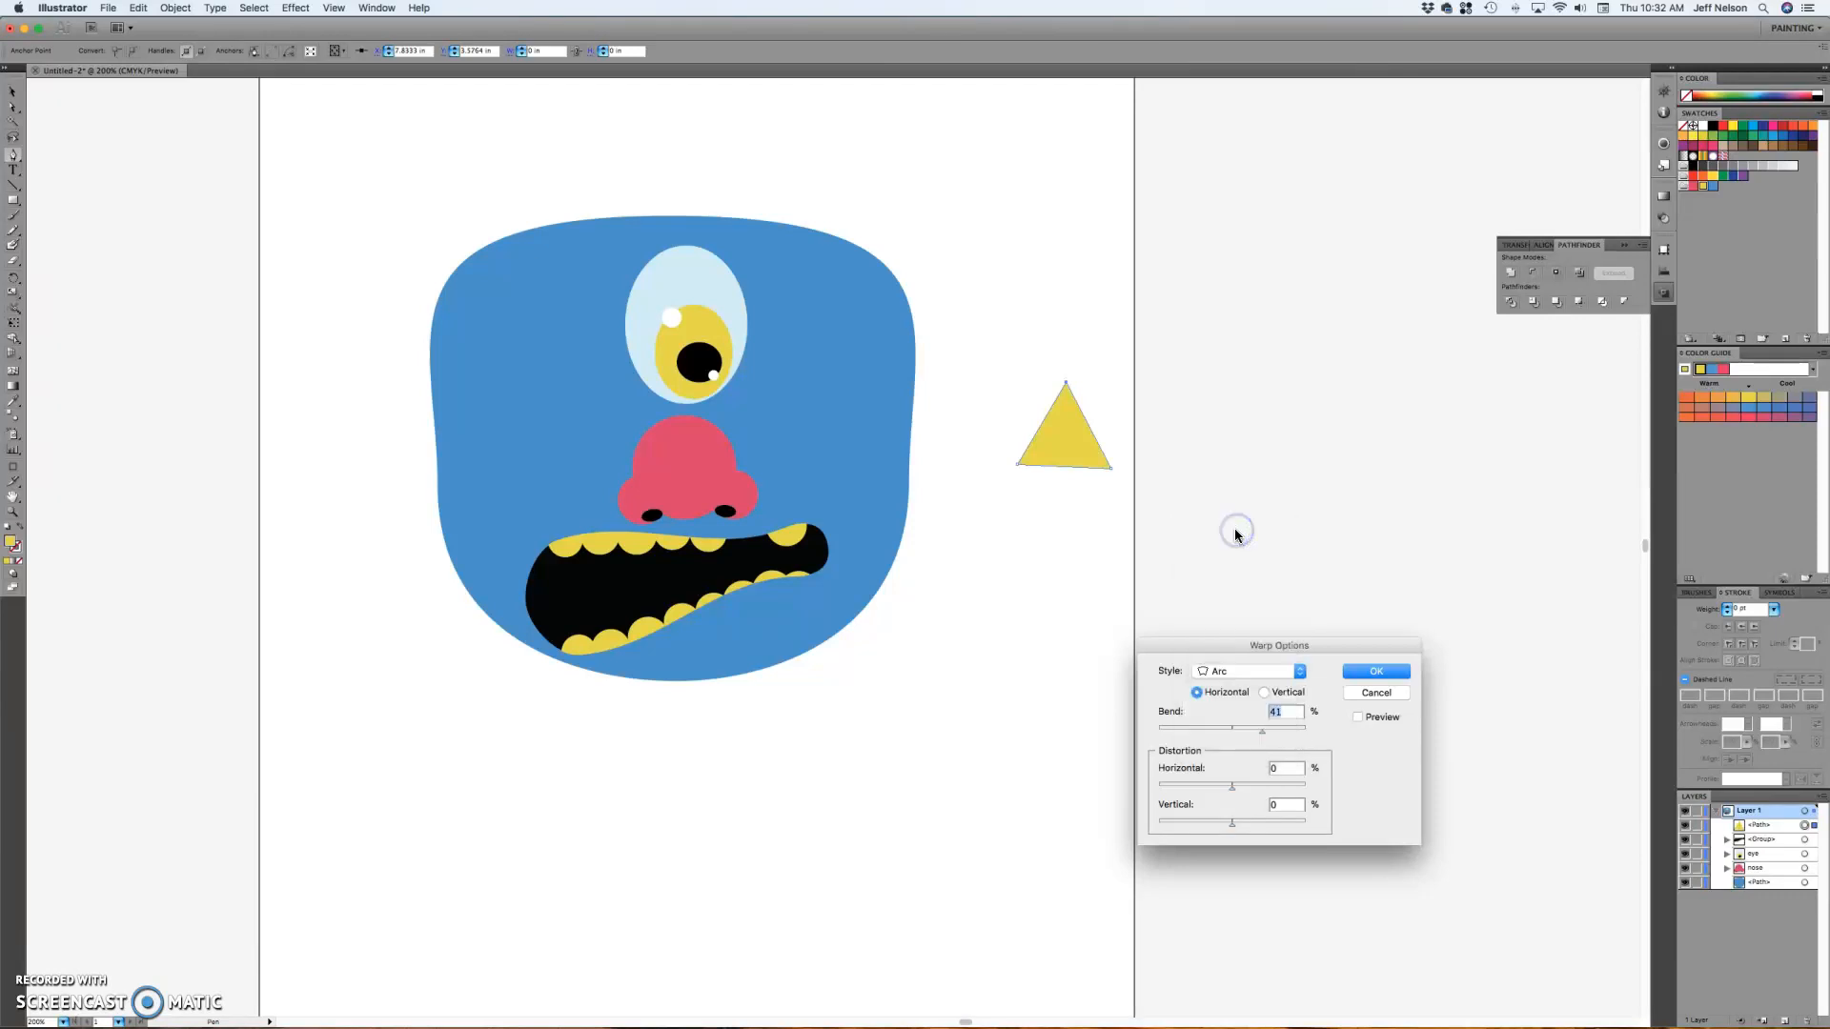
left_click(1356, 720)
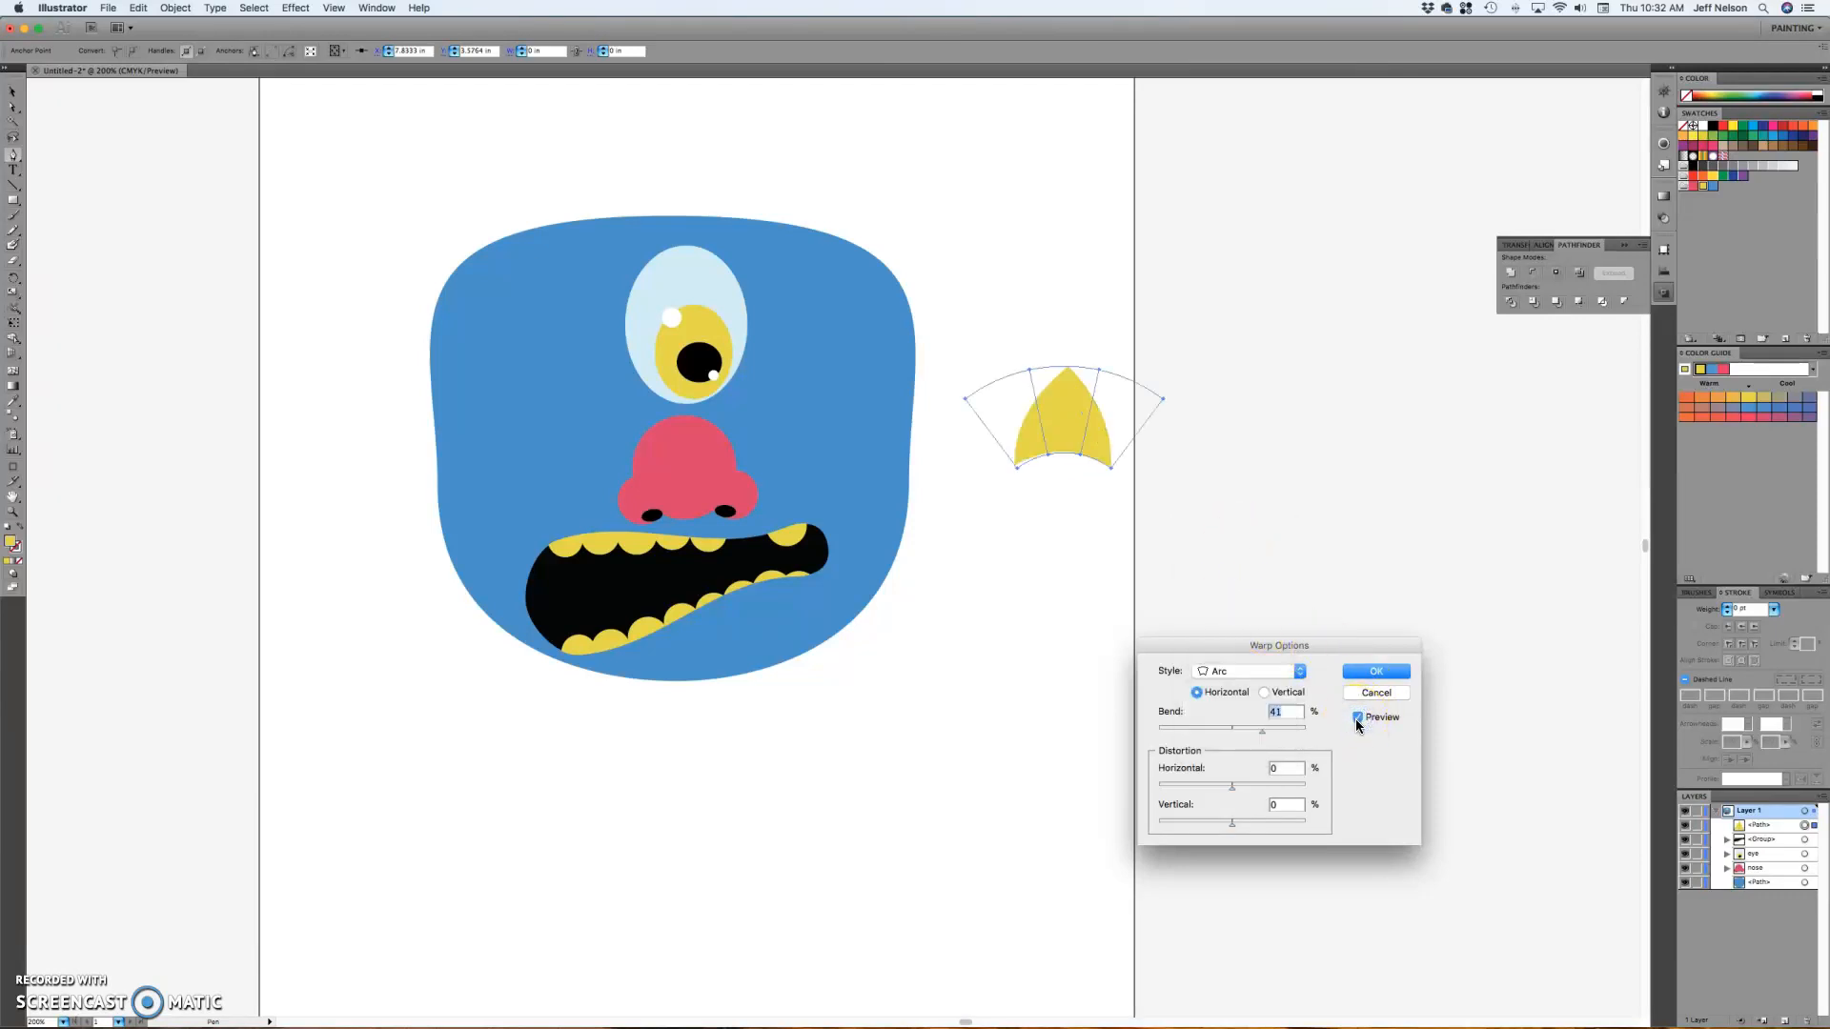
- Warp the yellow triangle with a vertical Arc: bend 53%, horizontal distortion -15%, vertical distortion 23%
left_click_drag(1232, 785, 1242, 734)
mouse_move(1231, 822)
left_mouse_down()
mouse_move(1260, 831)
mouse_move(1206, 824)
mouse_move(1270, 790)
mouse_move(1231, 791)
left_mouse_up()
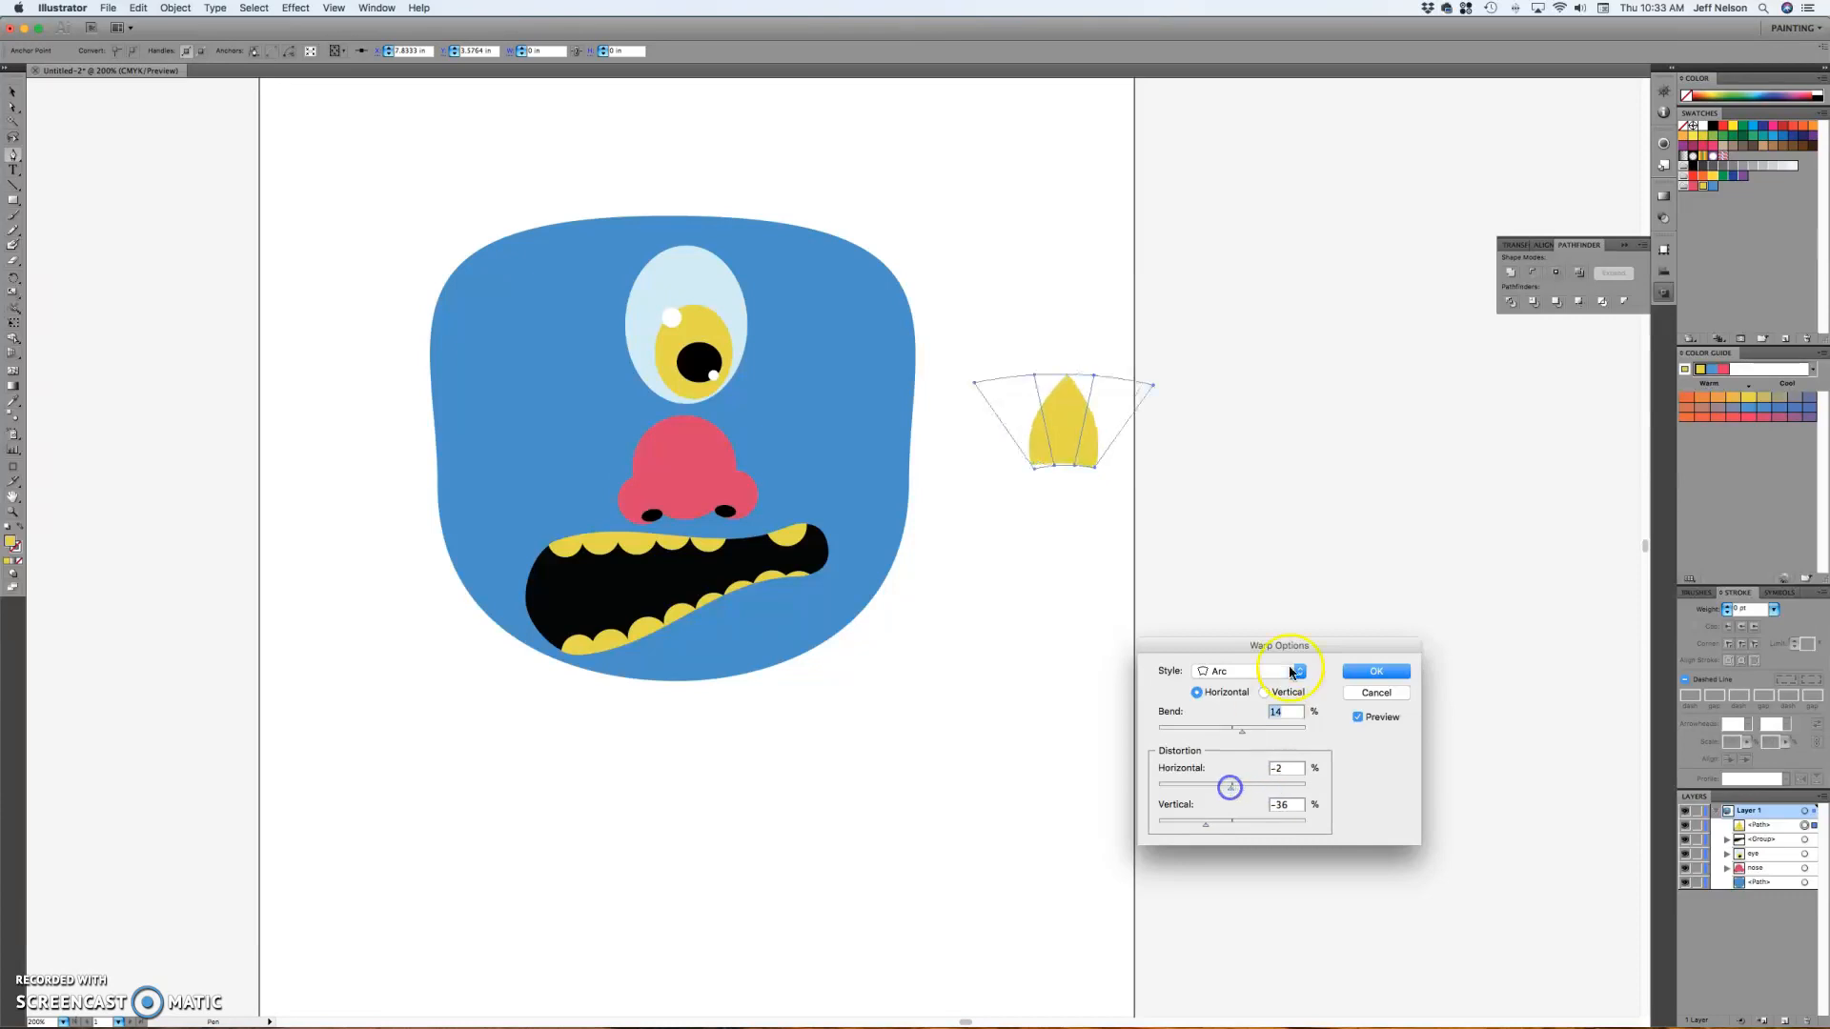
left_click(1265, 693)
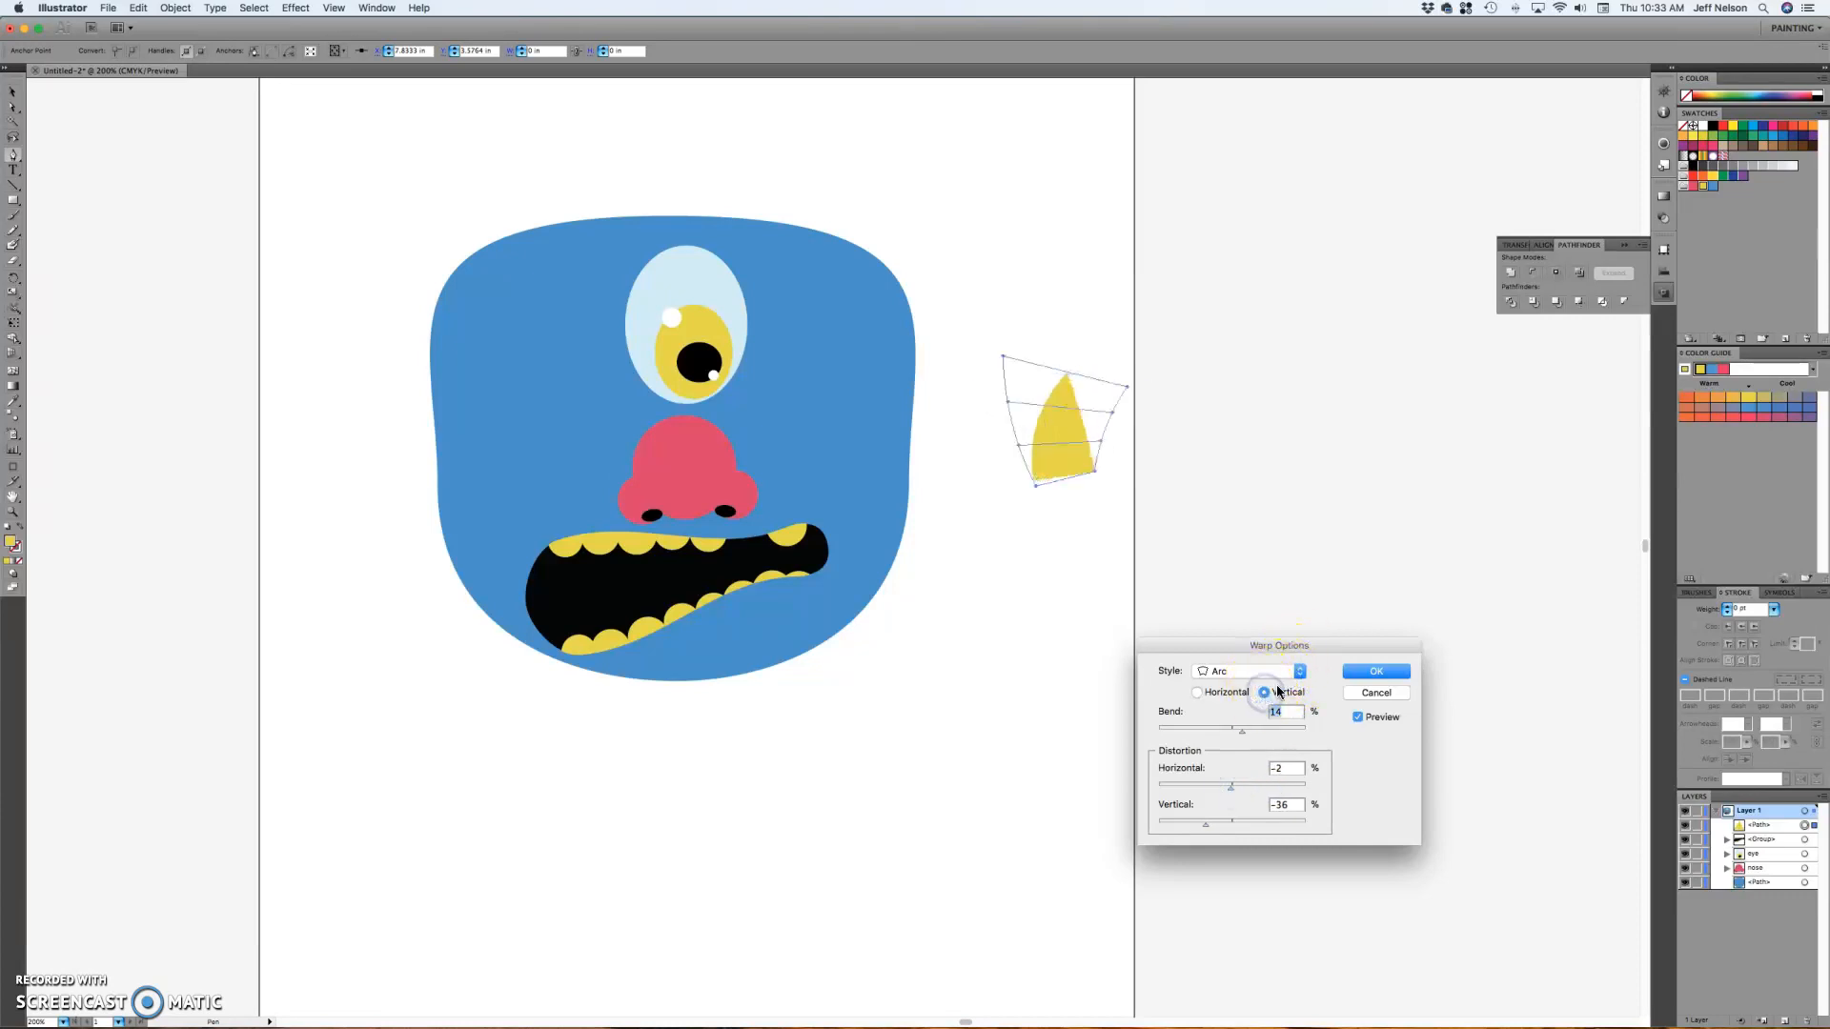
left_click_drag(1241, 732, 1272, 735)
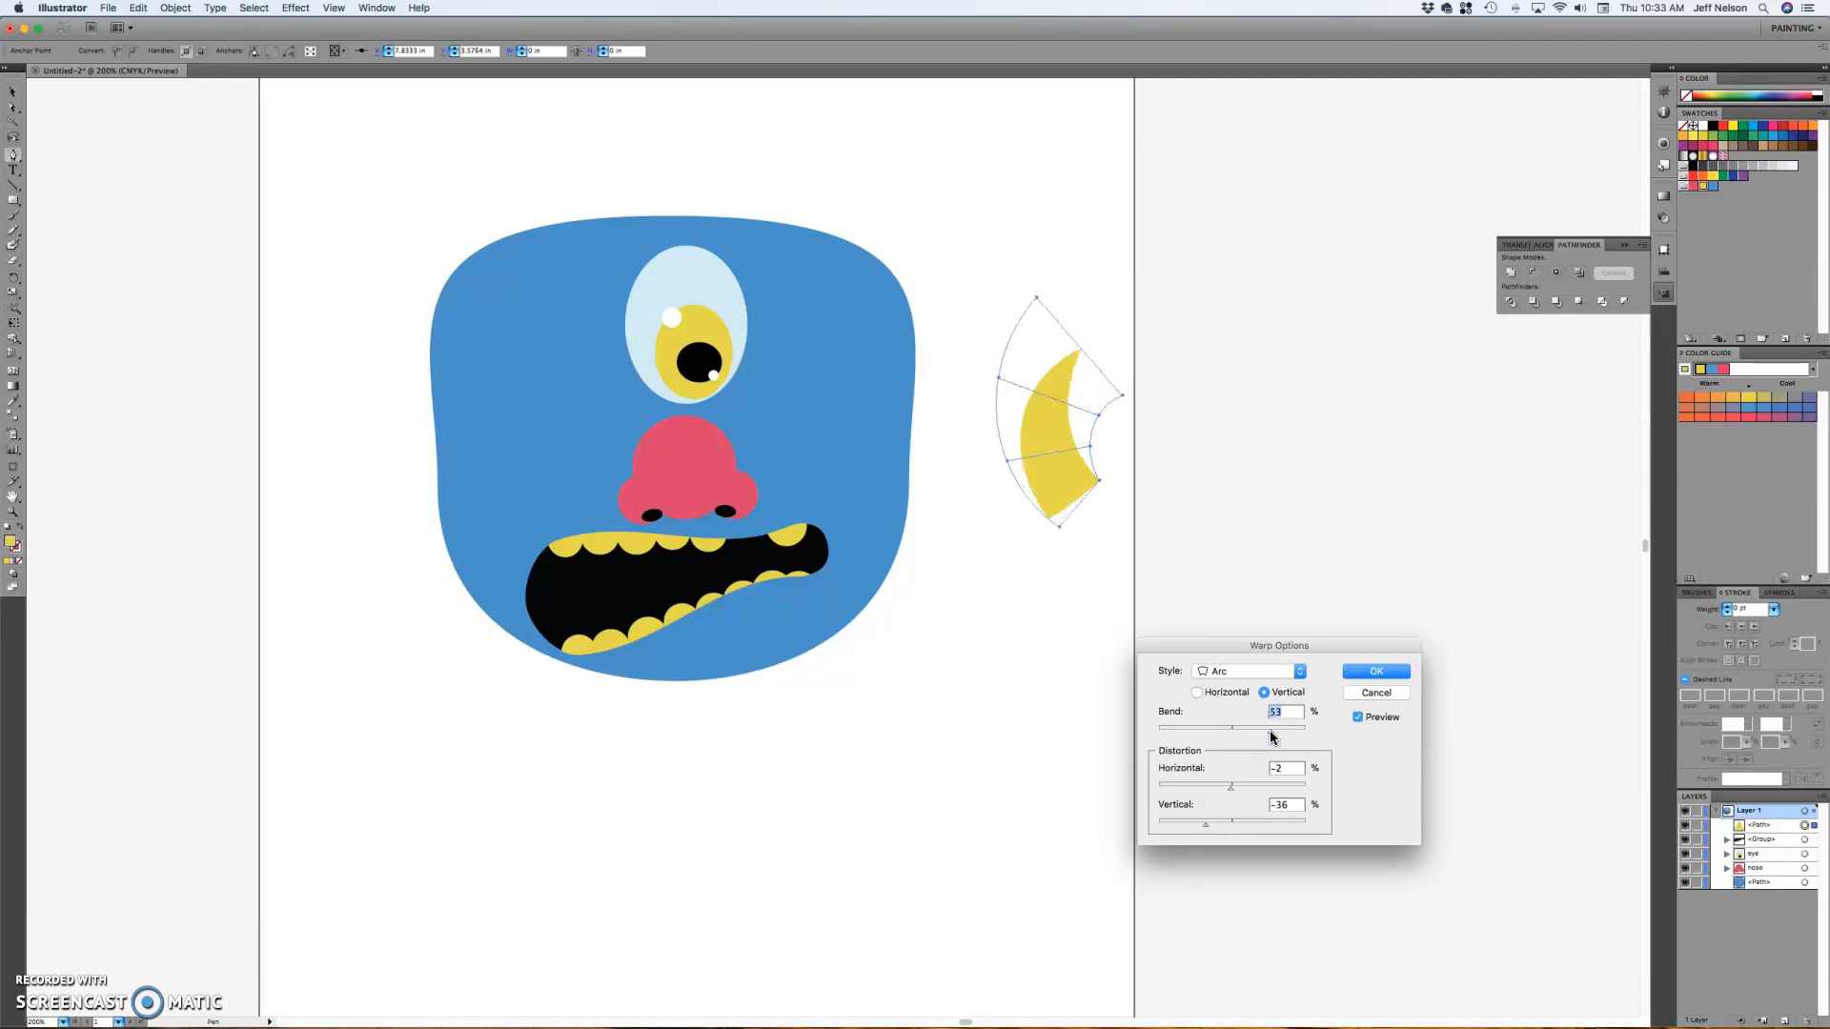
mouse_move(1207, 821)
left_mouse_down()
mouse_move(1250, 826)
mouse_move(1223, 788)
left_mouse_up()
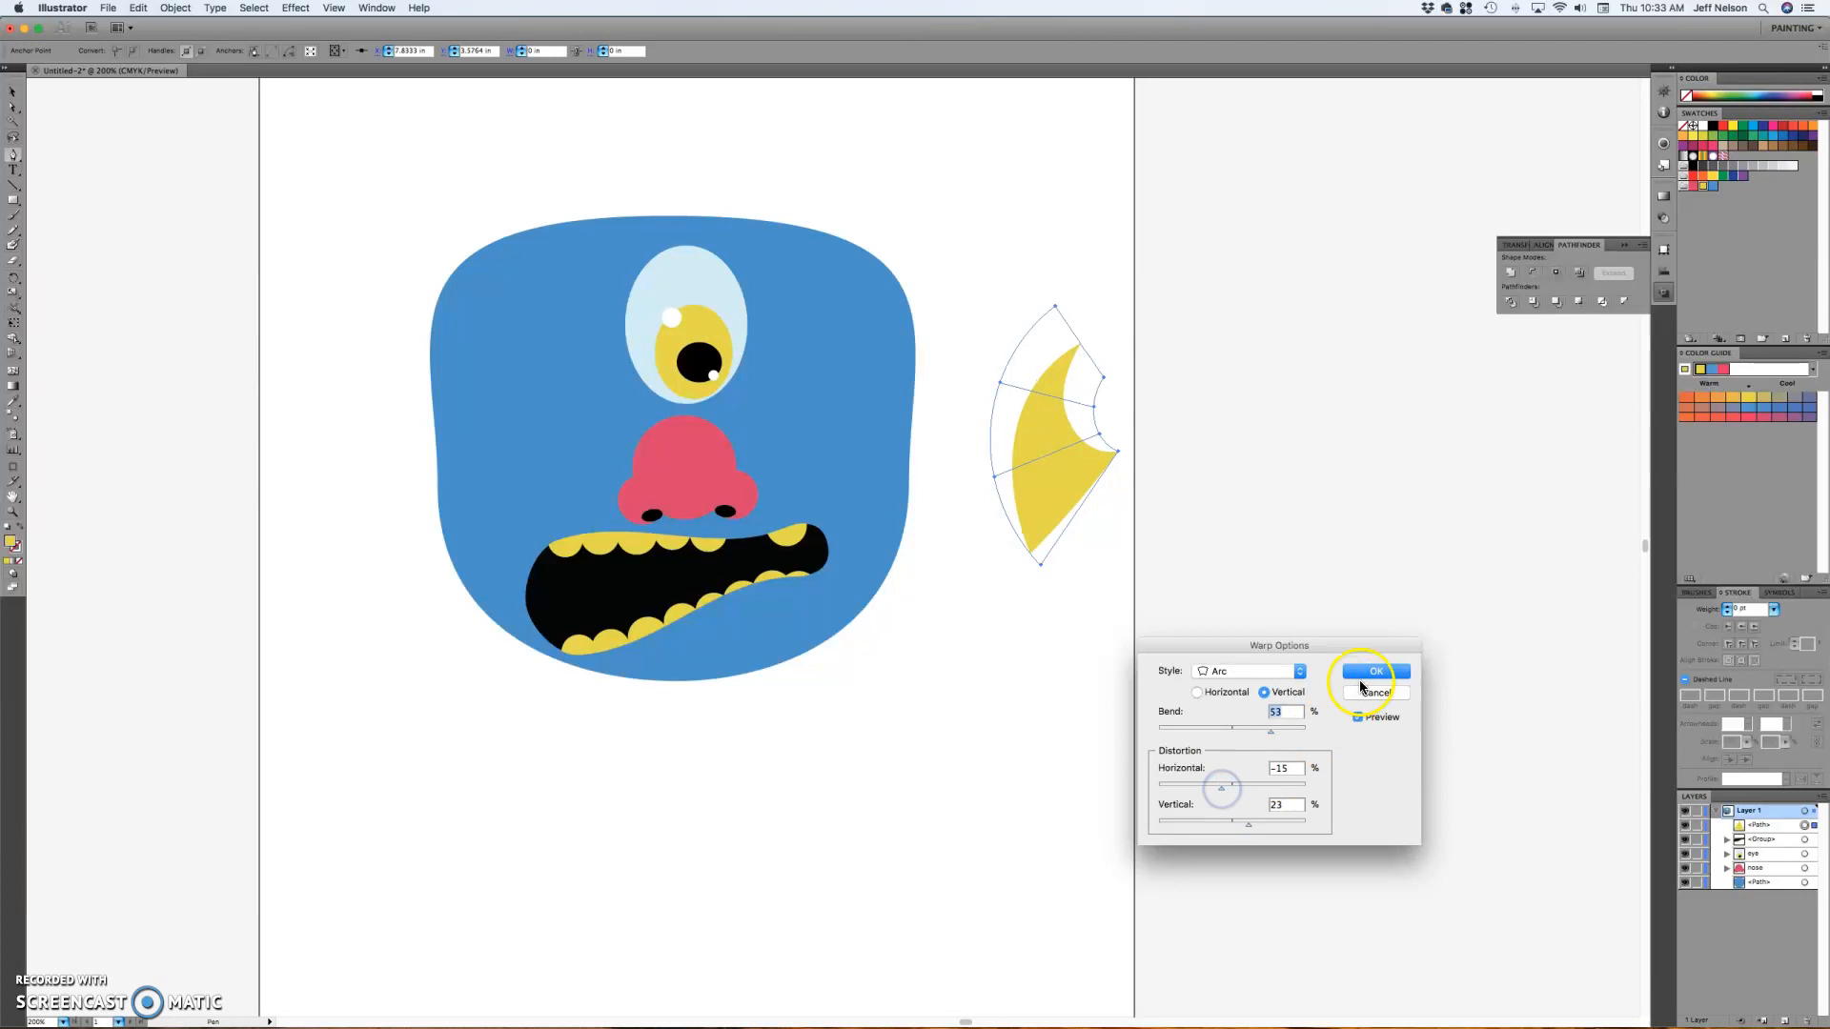
left_click(1376, 670)
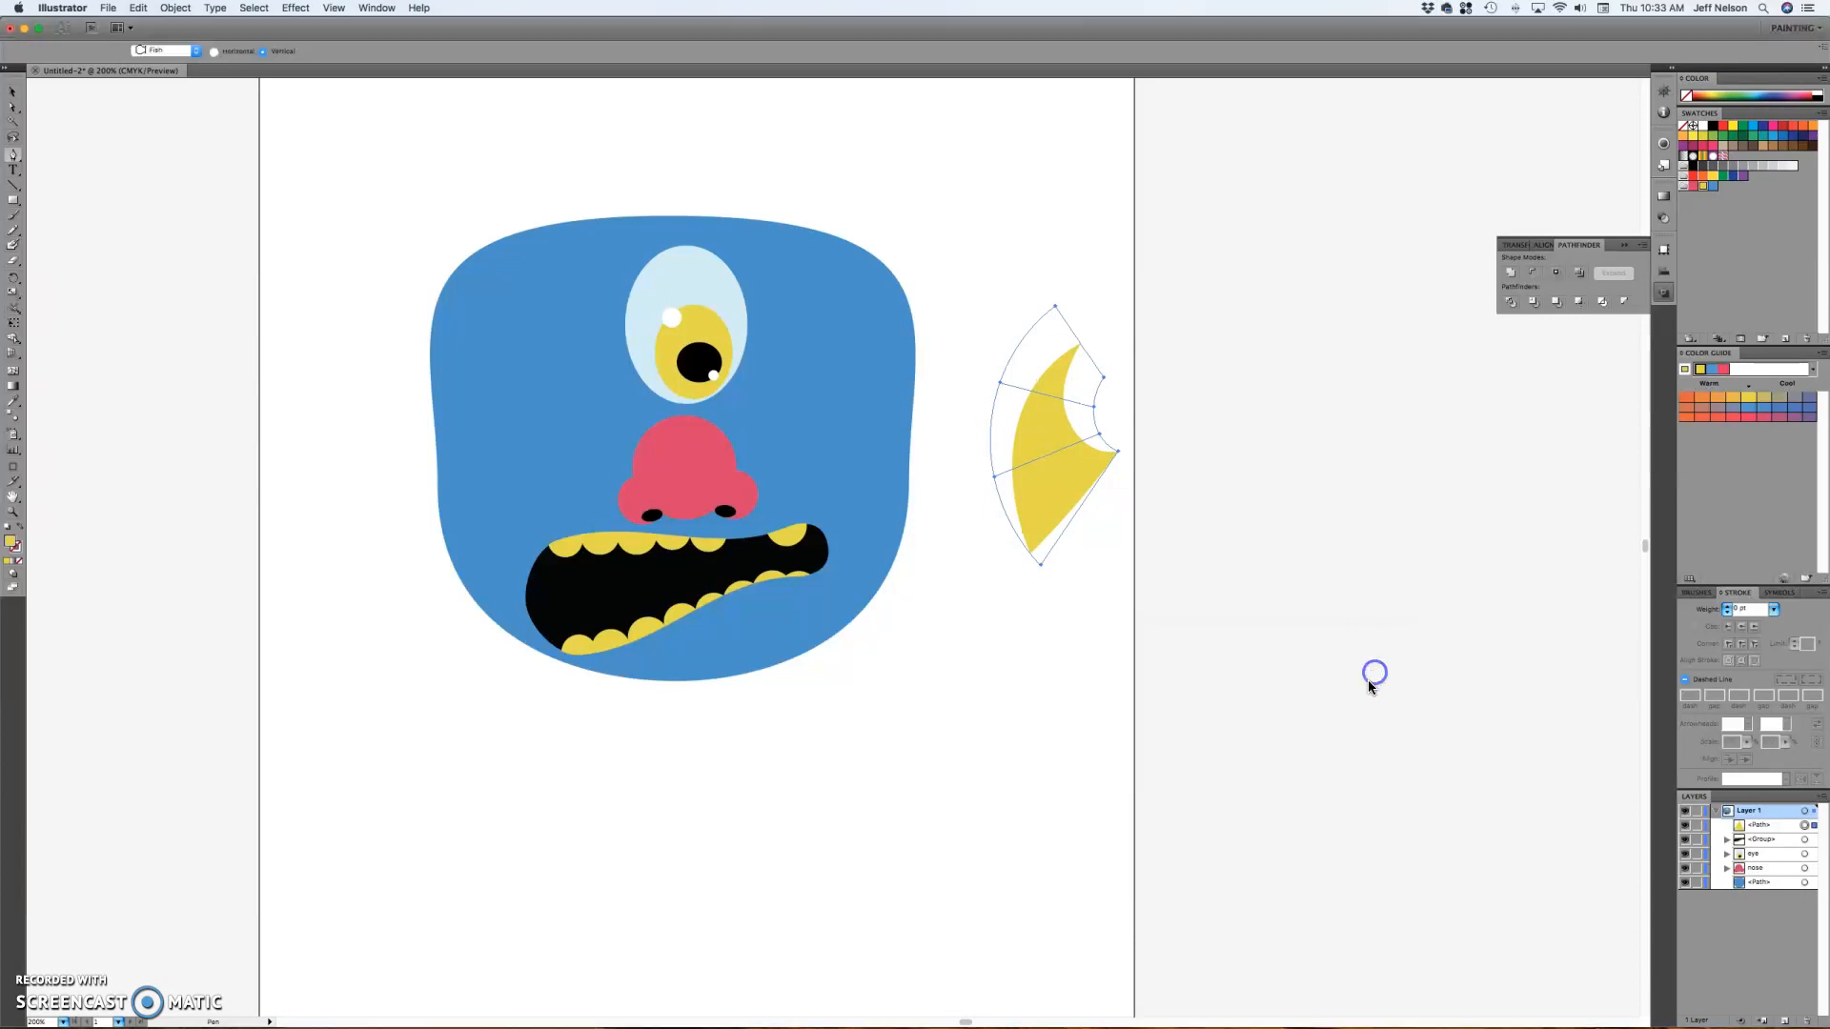
- Expand the warped yellow horn's envelope and place the horn on the upper-left corner of the blue head
left_click(175, 8)
mouse_move(246, 304)
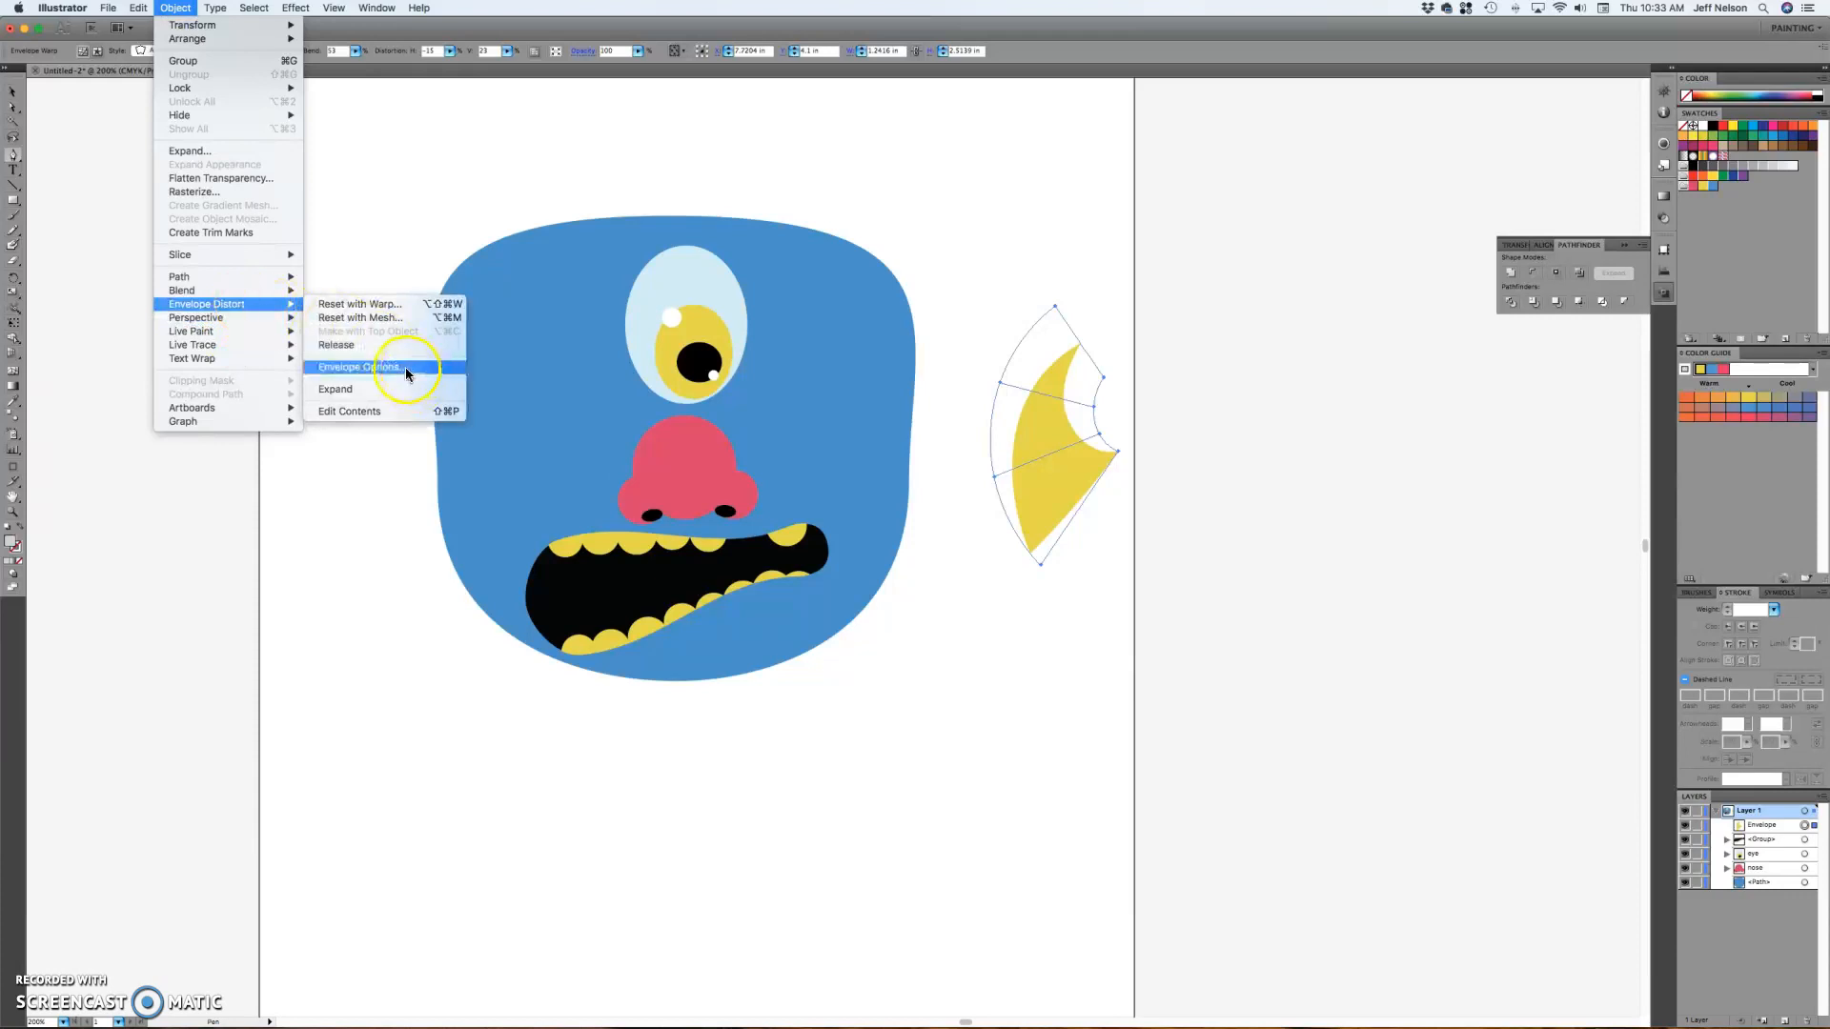
left_click(398, 389)
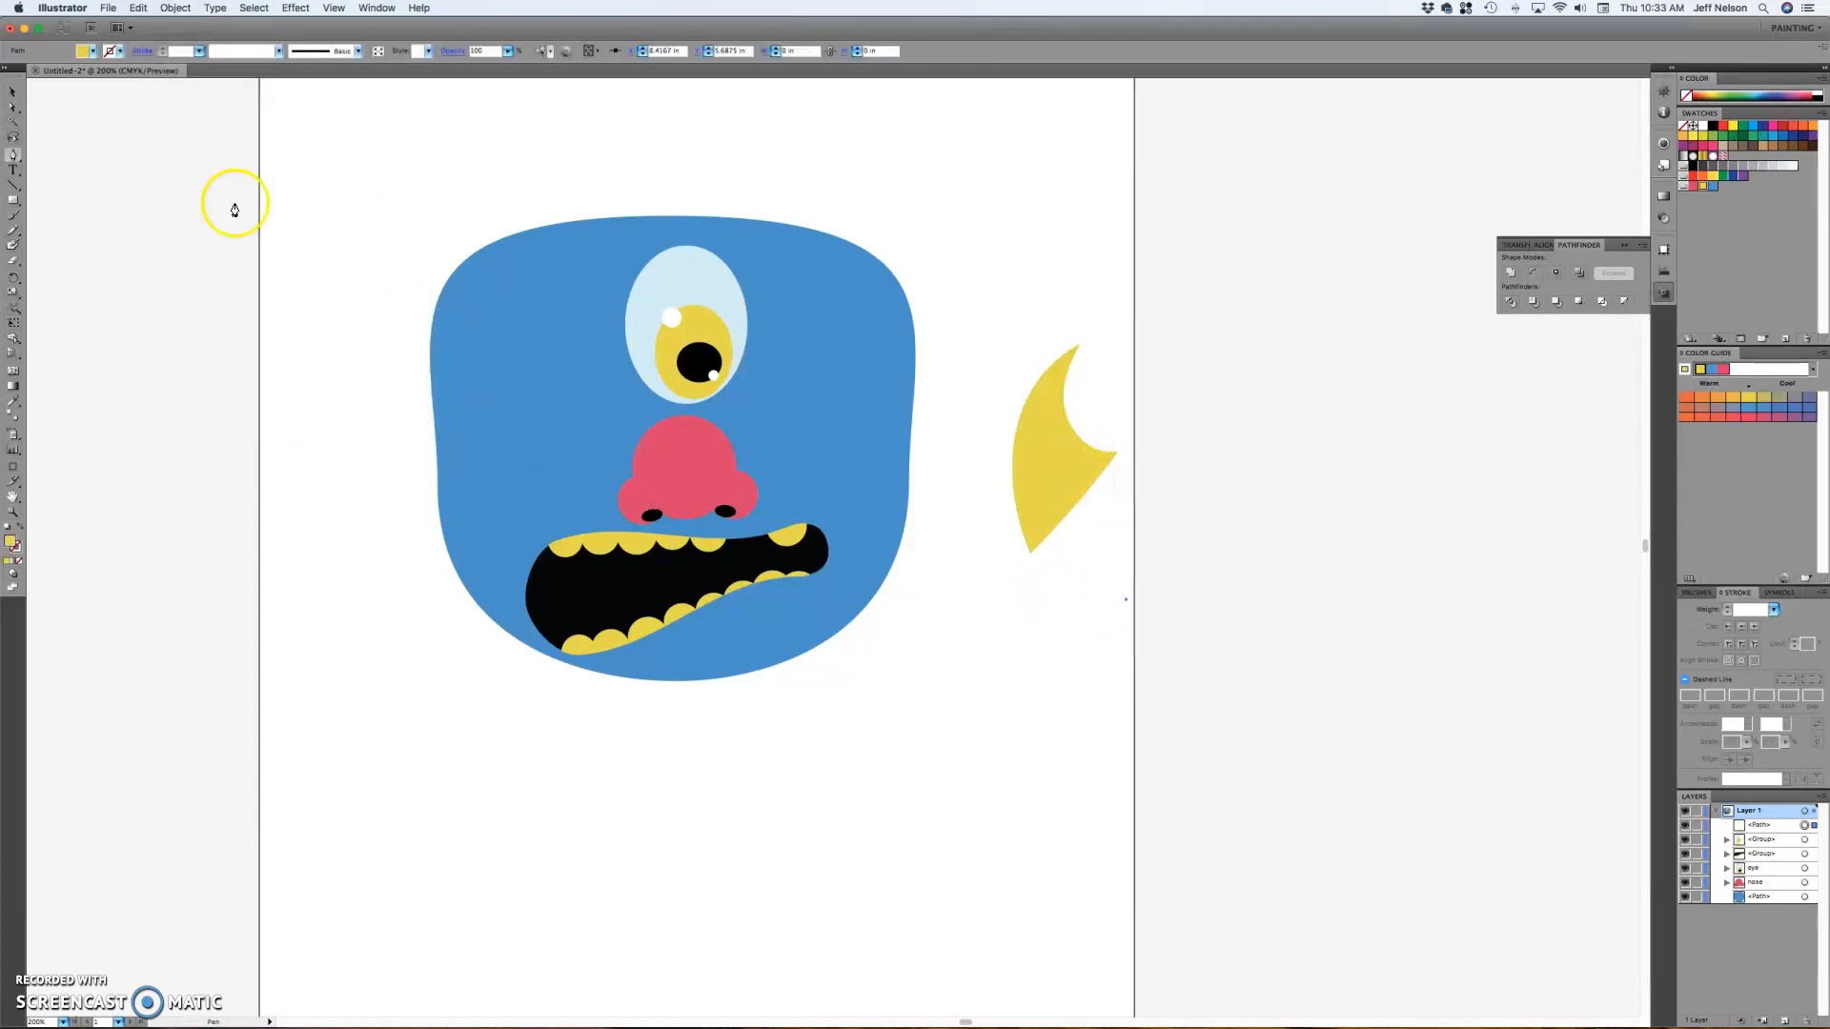
key("super+z")
left_click(14, 92)
left_click_drag(1069, 458, 503, 240)
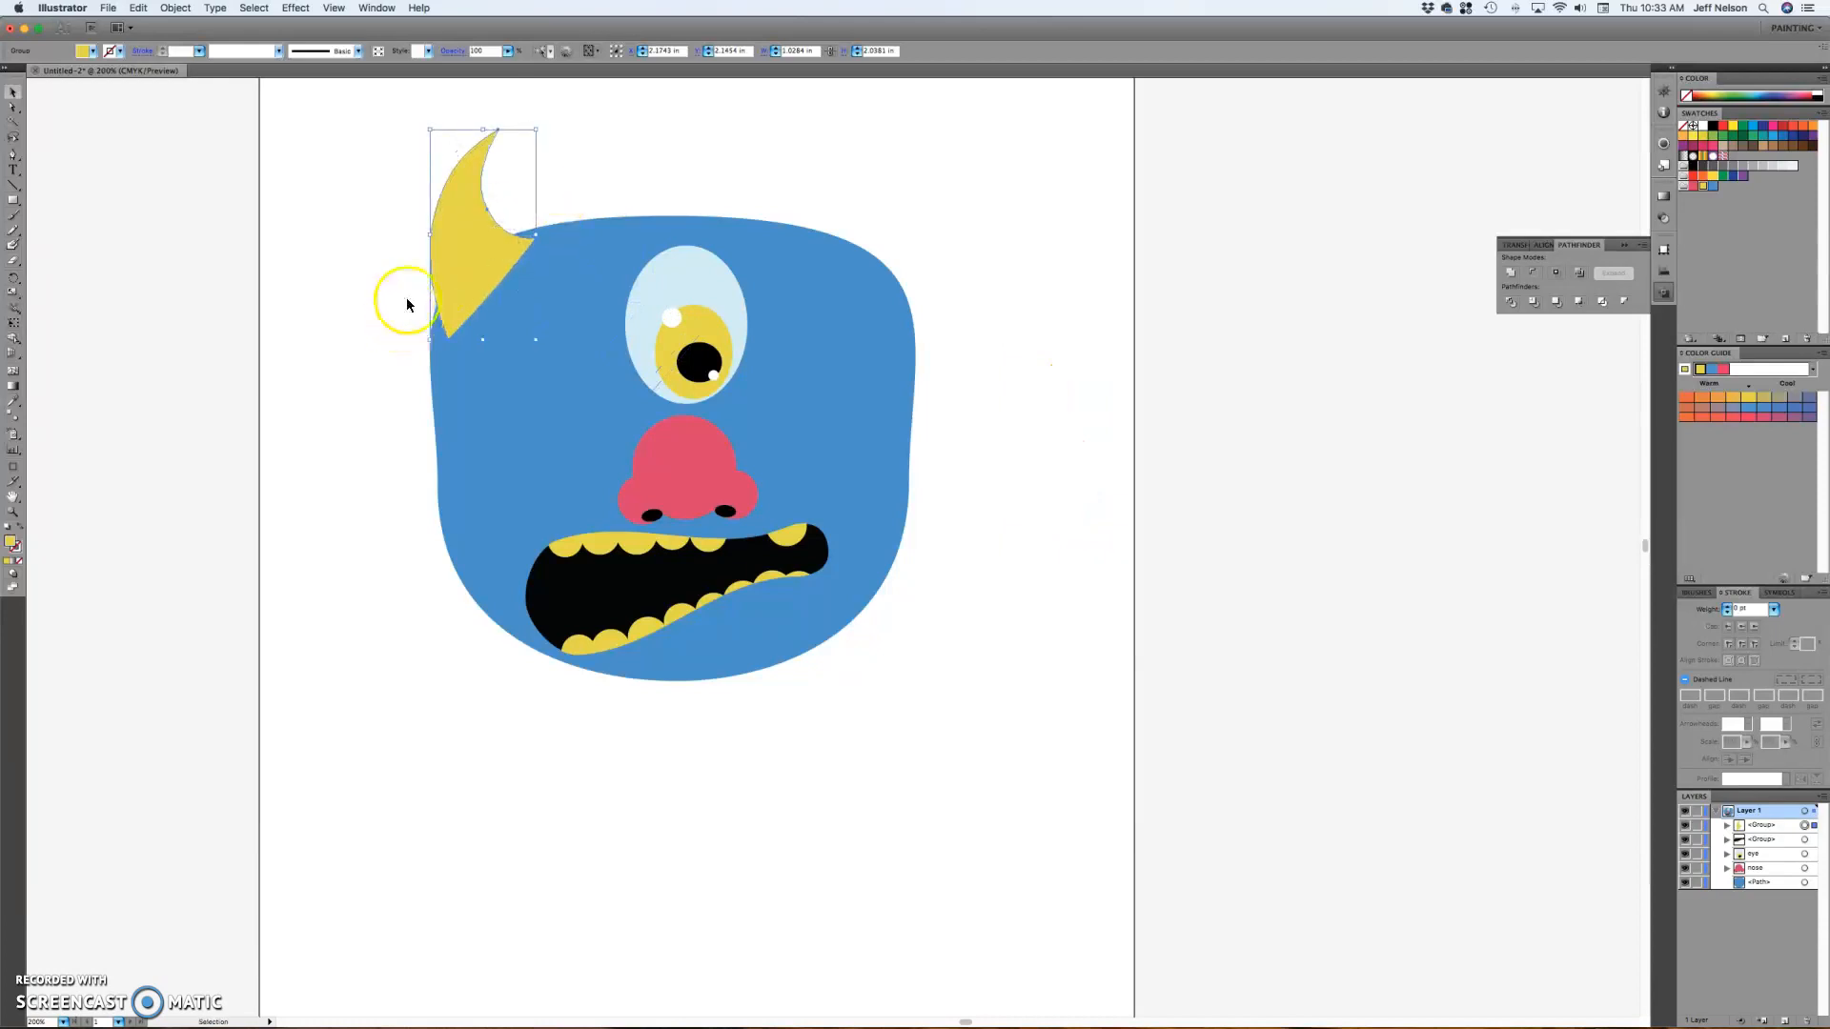
- Try to reshape the base of the yellow horn by adjusting its individual corner points
left_click(18, 111)
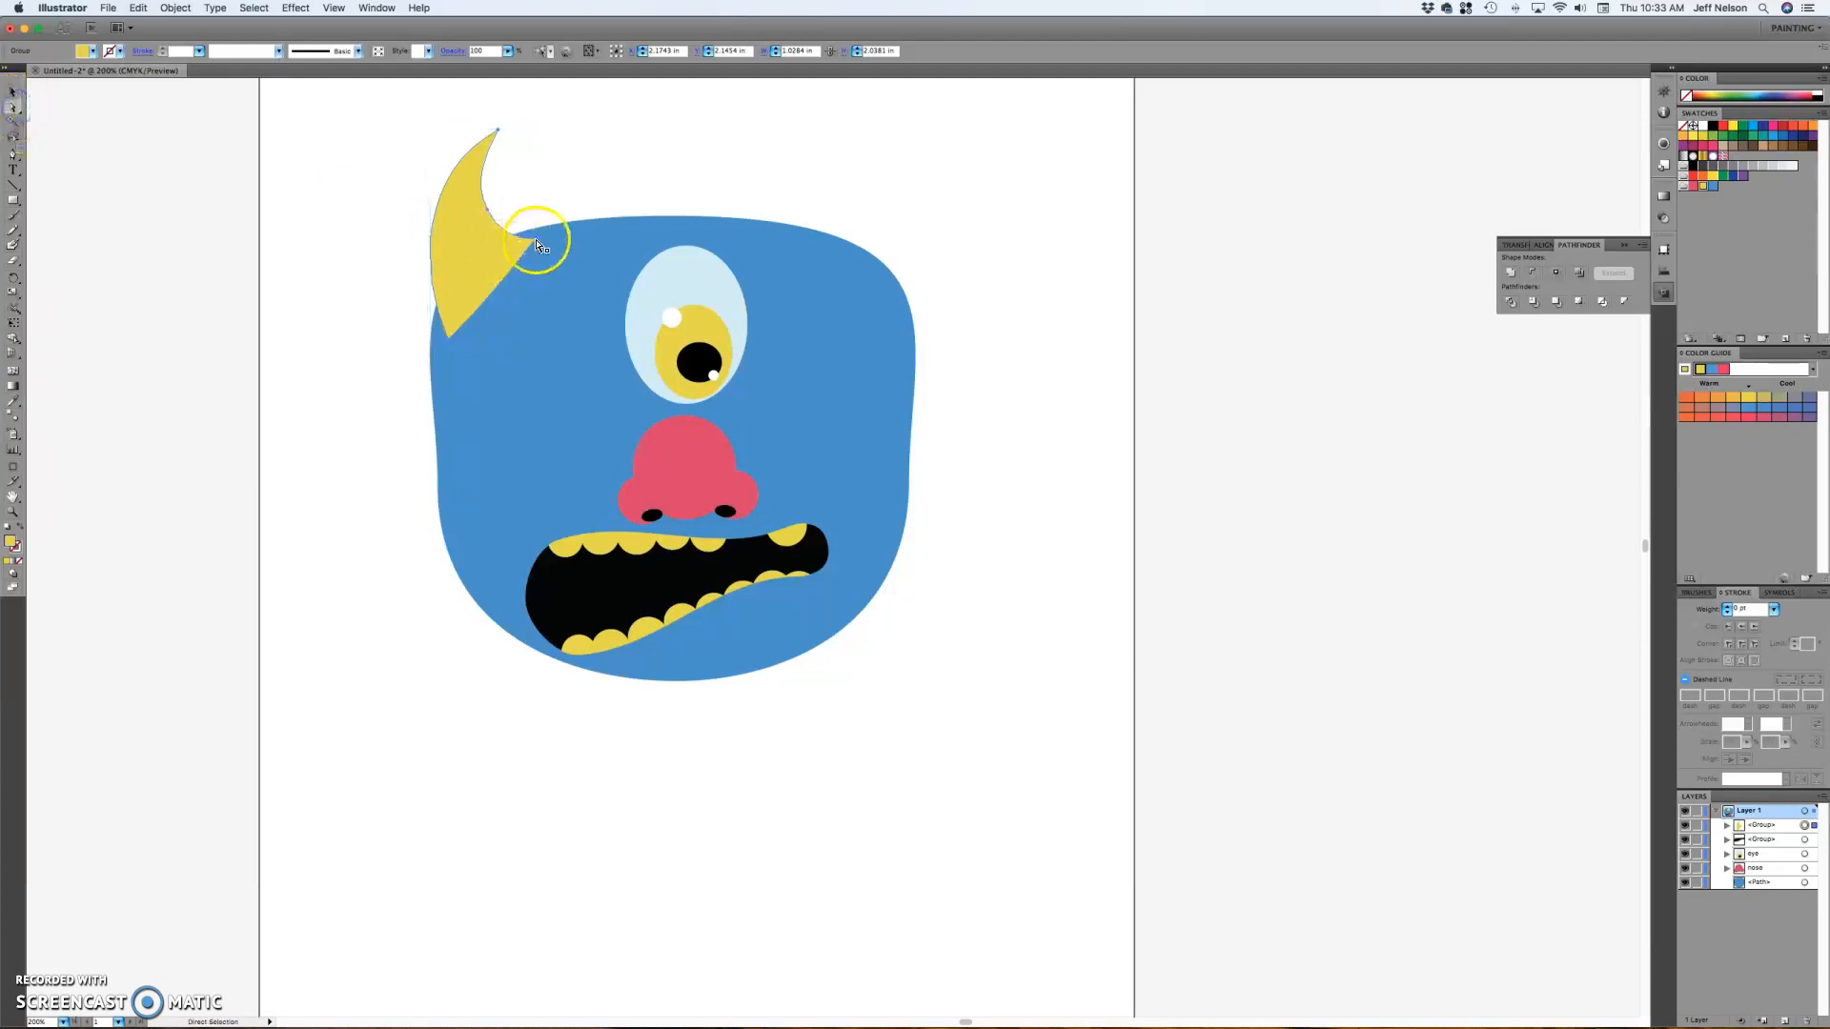
left_click(531, 238)
left_click(311, 397)
left_click(444, 334)
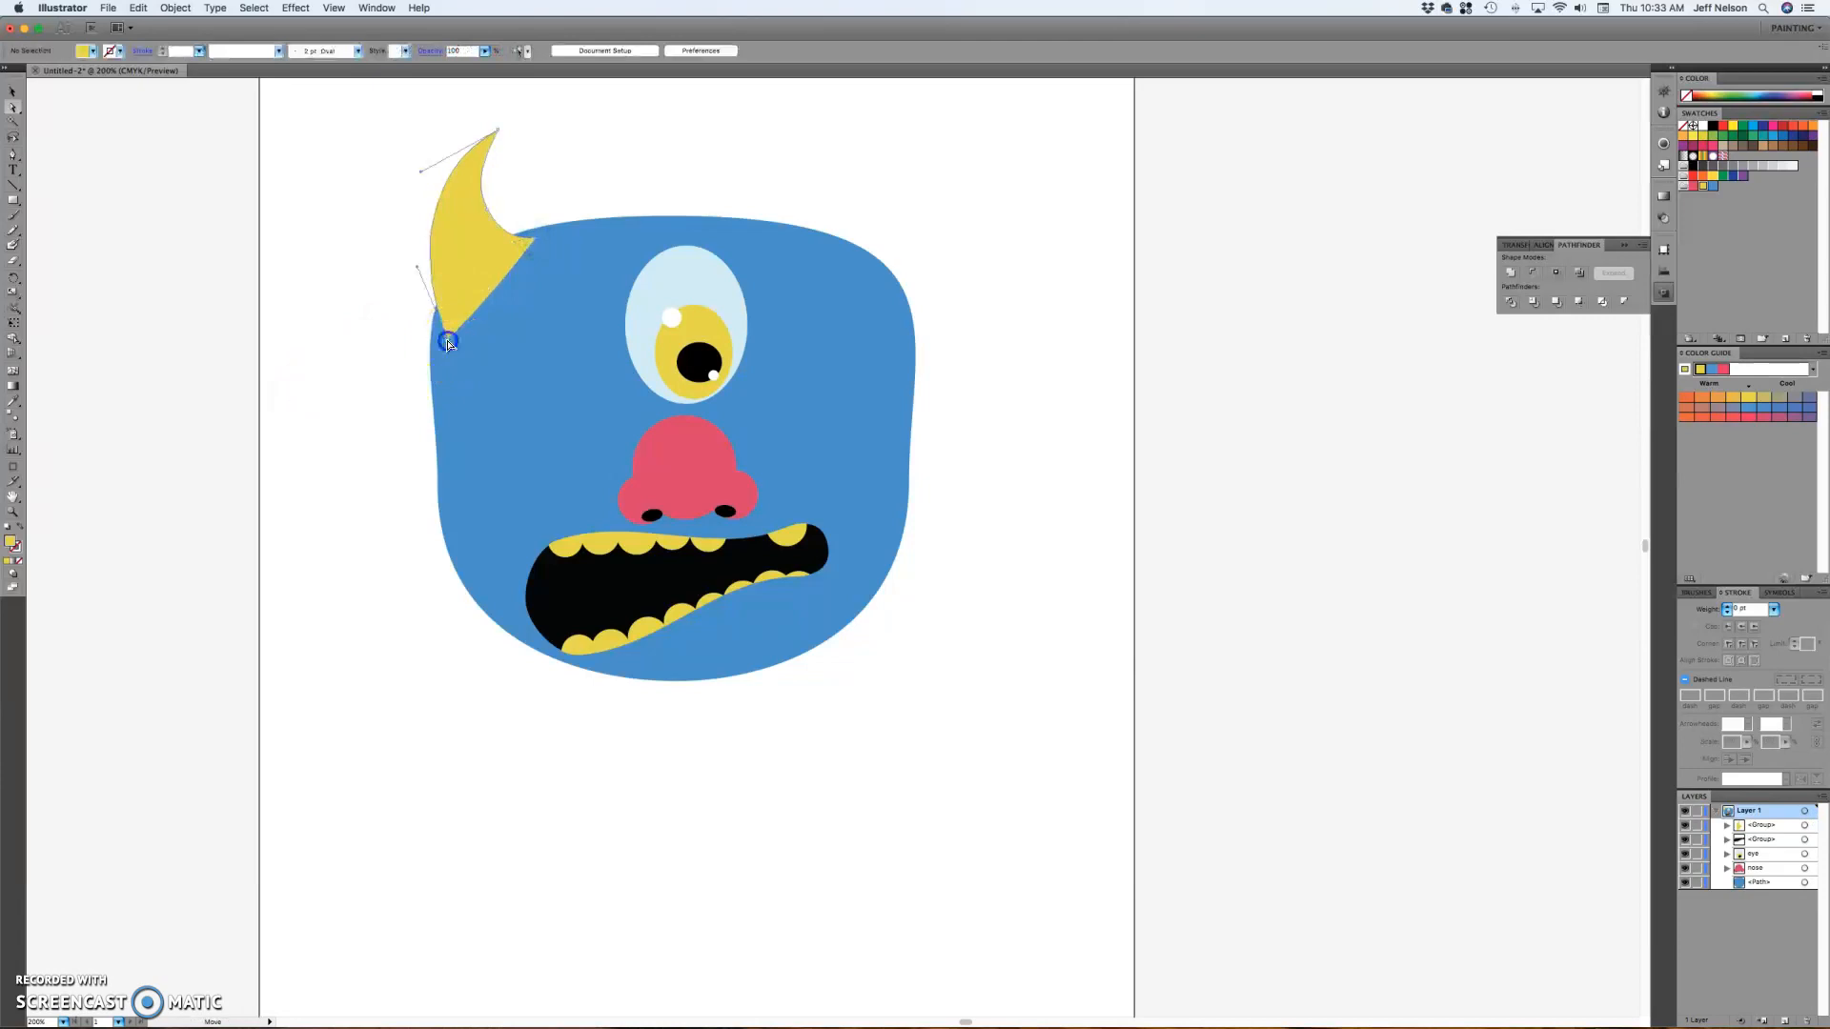
left_click(524, 235)
left_click_drag(523, 236, 555, 264)
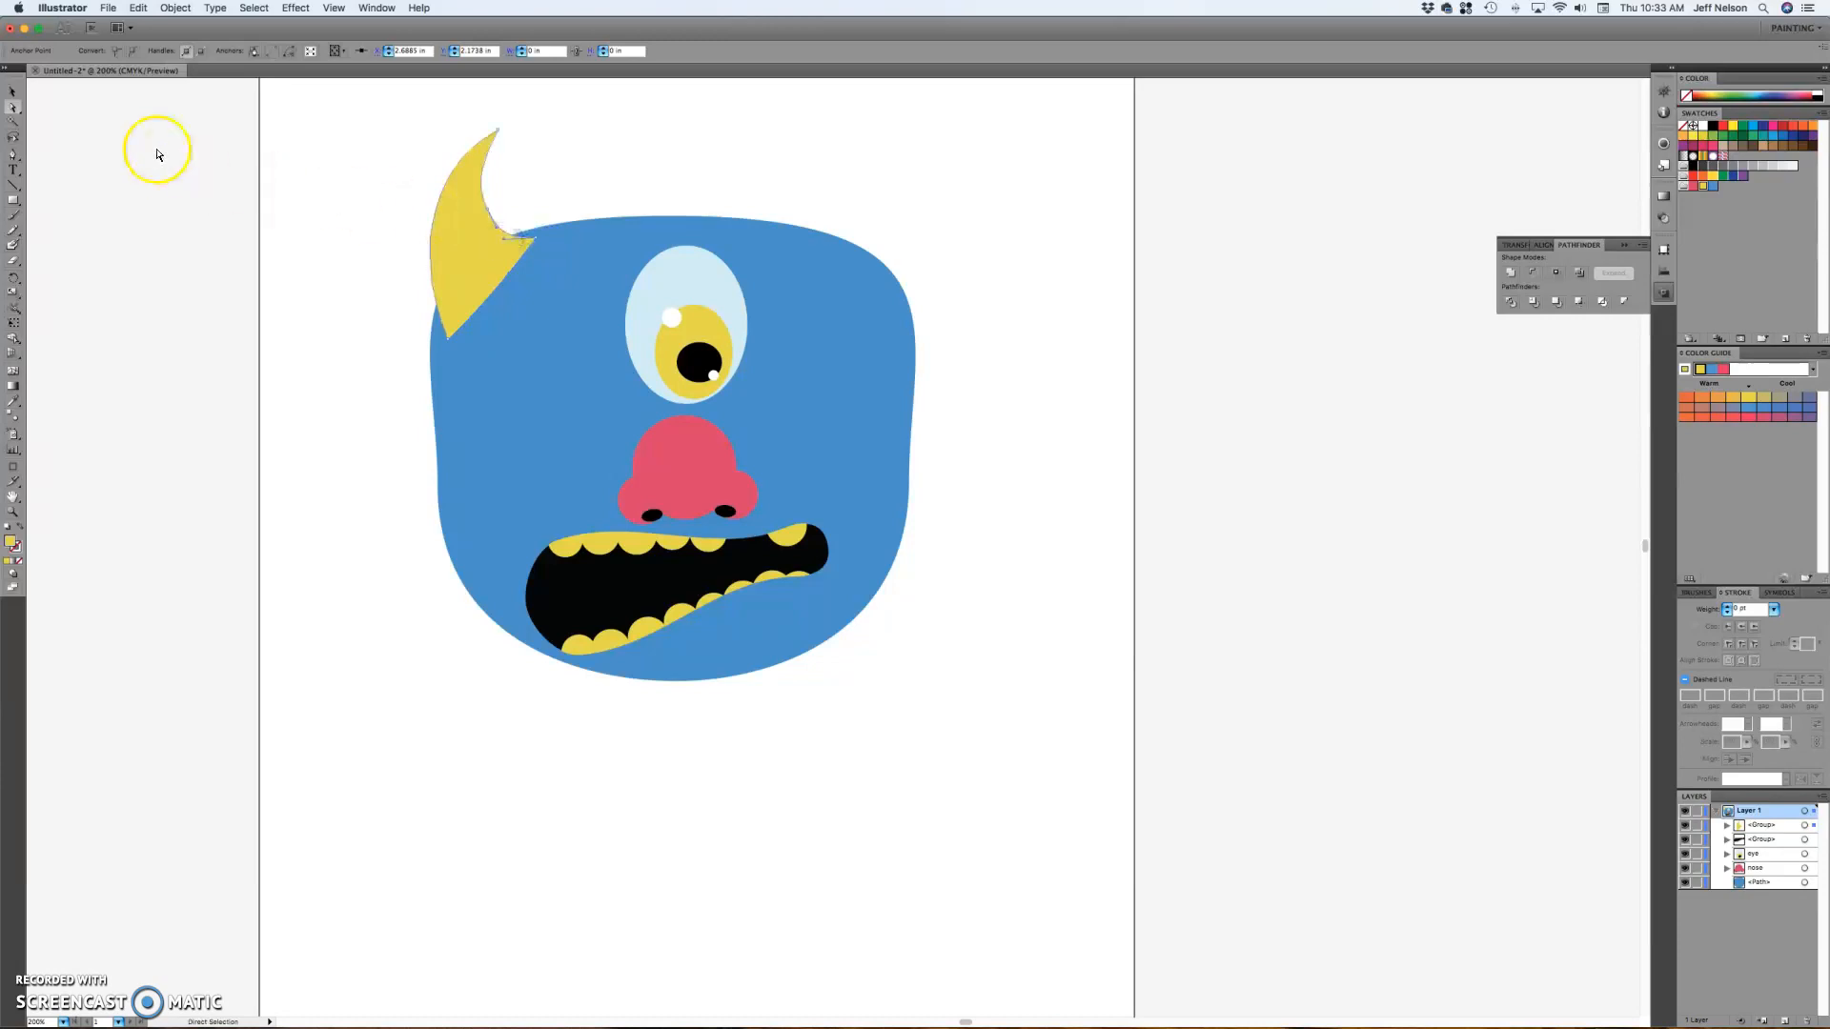
- Shrink the yellow horn to about 0.8 by 1.6 inches and rotate it slightly counterclockwise on the head's upper-left corner
left_click(11, 93)
left_click(141, 194)
left_click(477, 233)
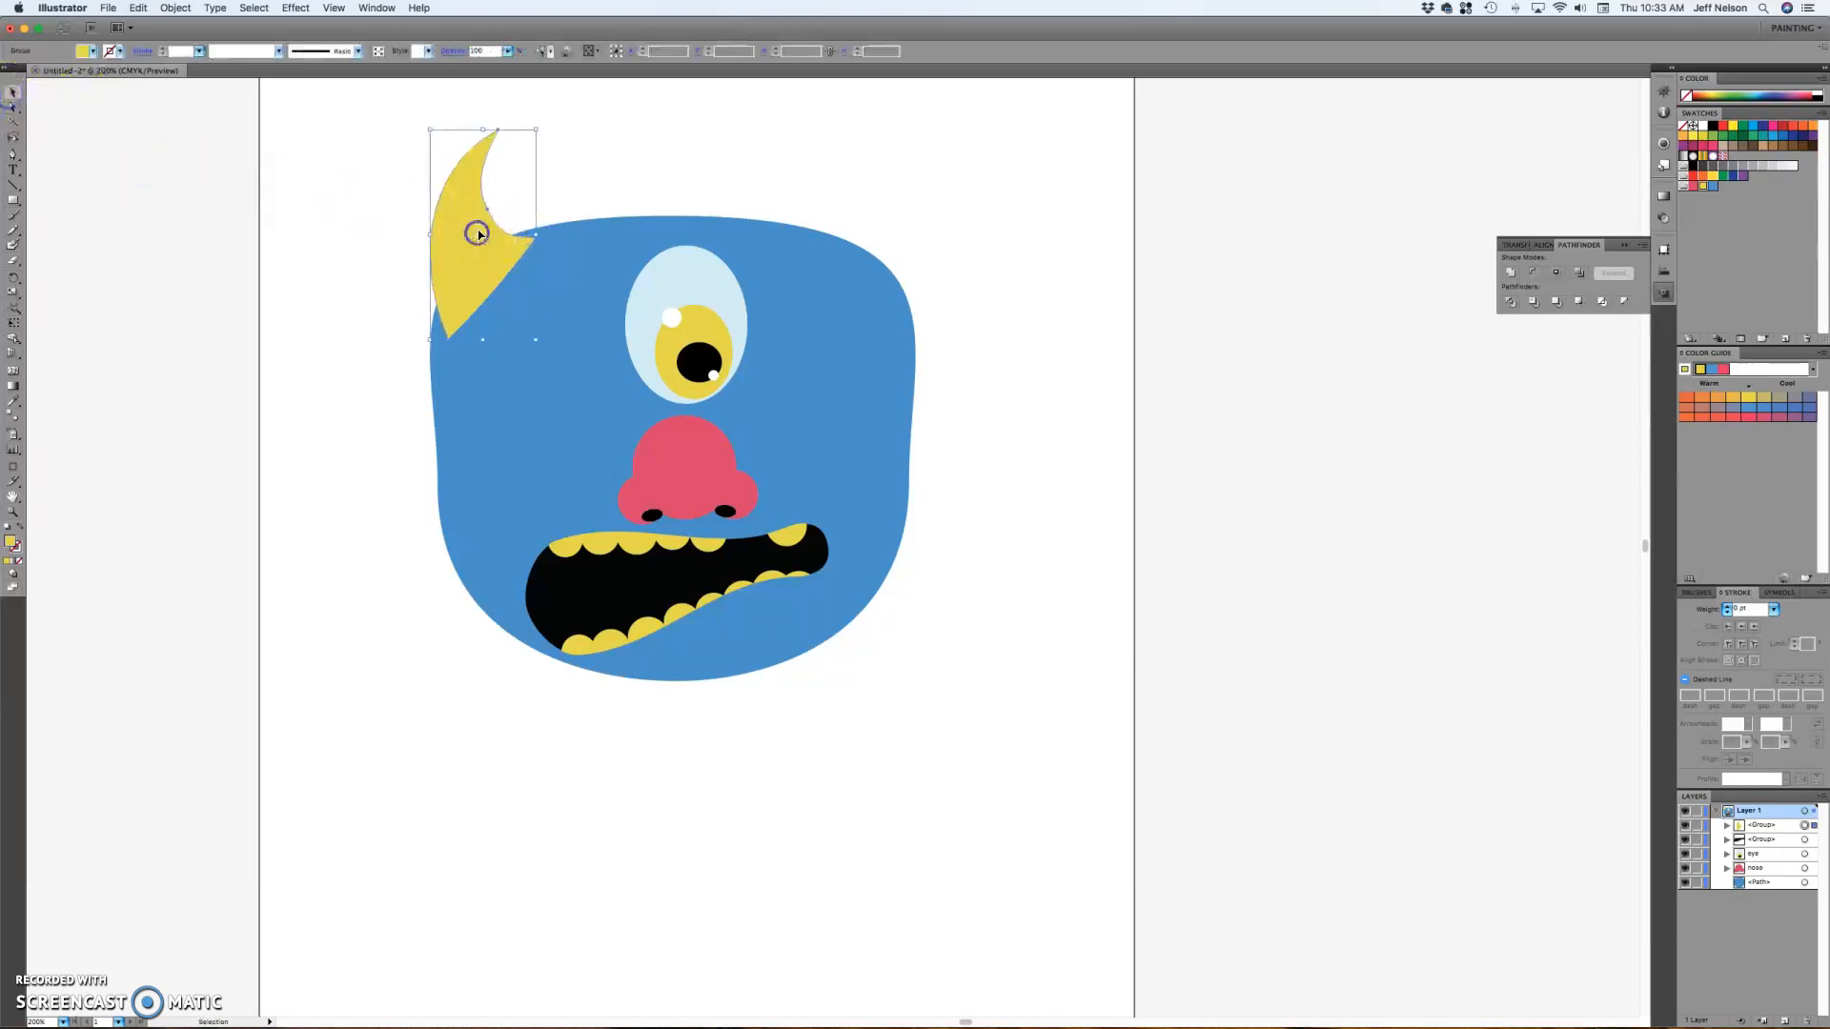
left_click_drag(536, 129, 516, 174)
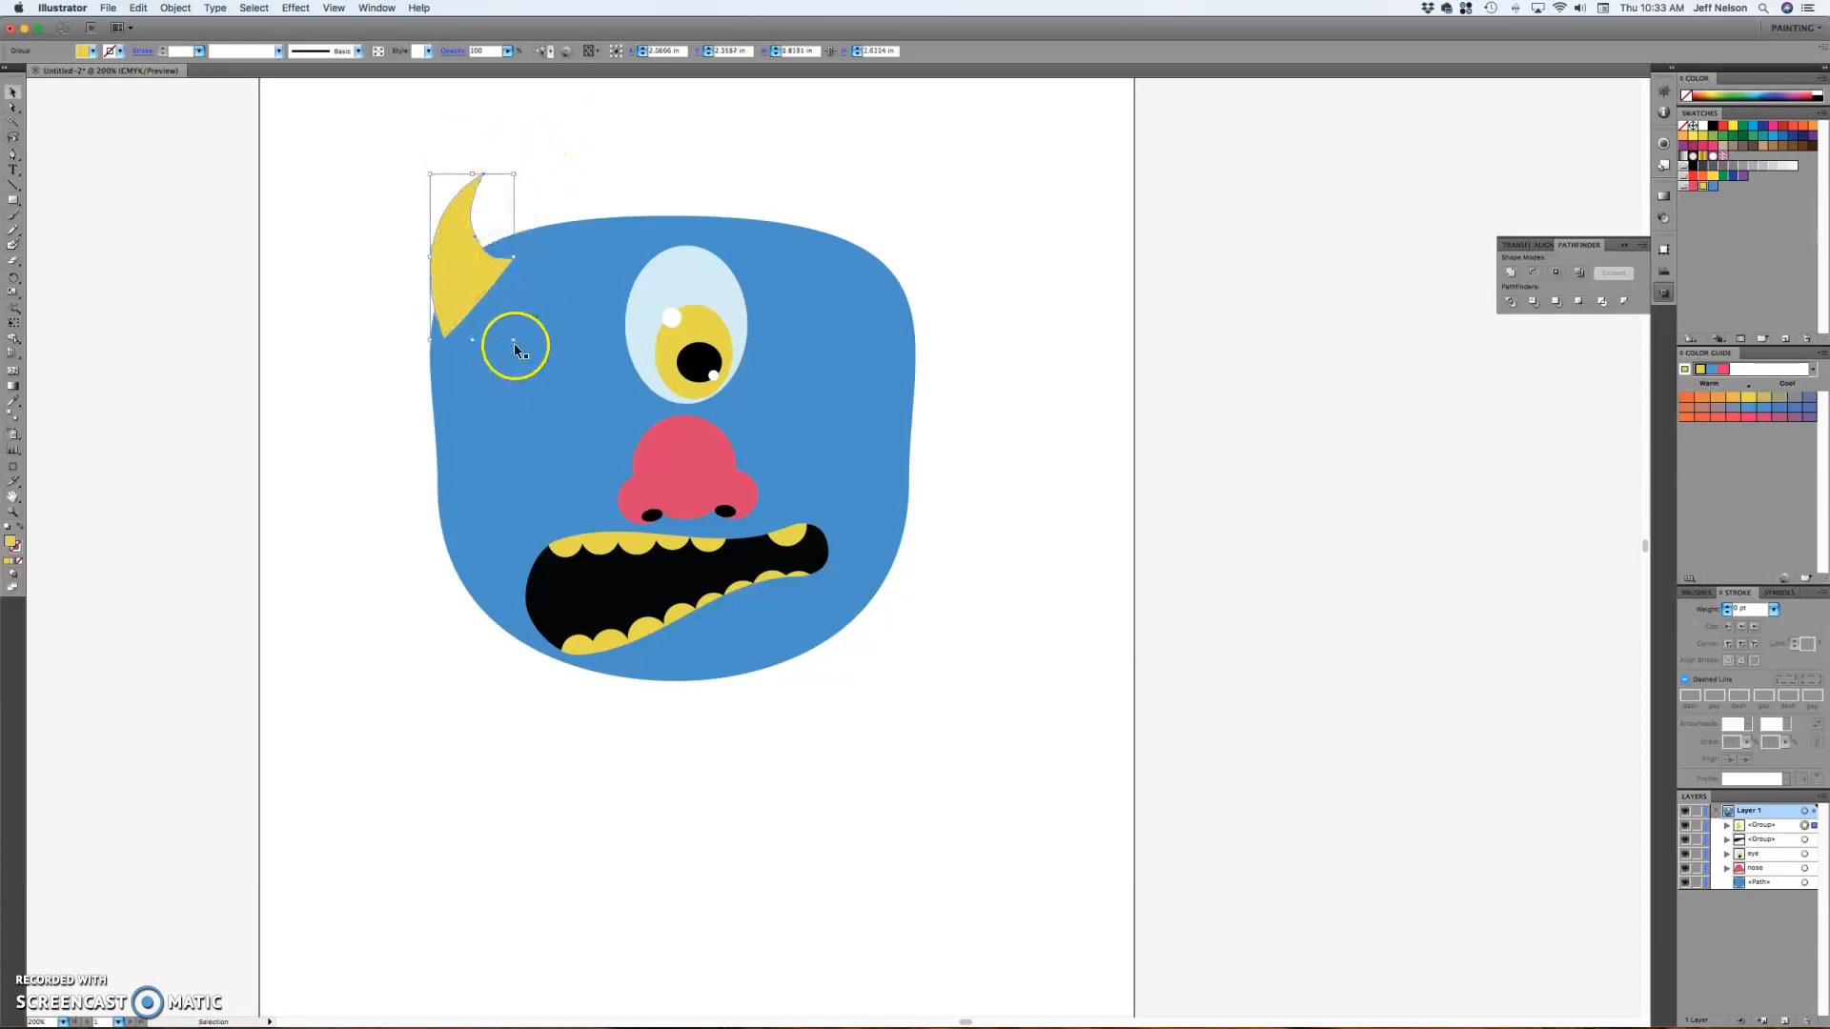
left_click_drag(516, 344, 440, 277)
left_click(478, 291)
left_click(351, 234)
left_click(297, 193)
left_click(435, 269)
left_click(338, 278)
left_click(447, 283)
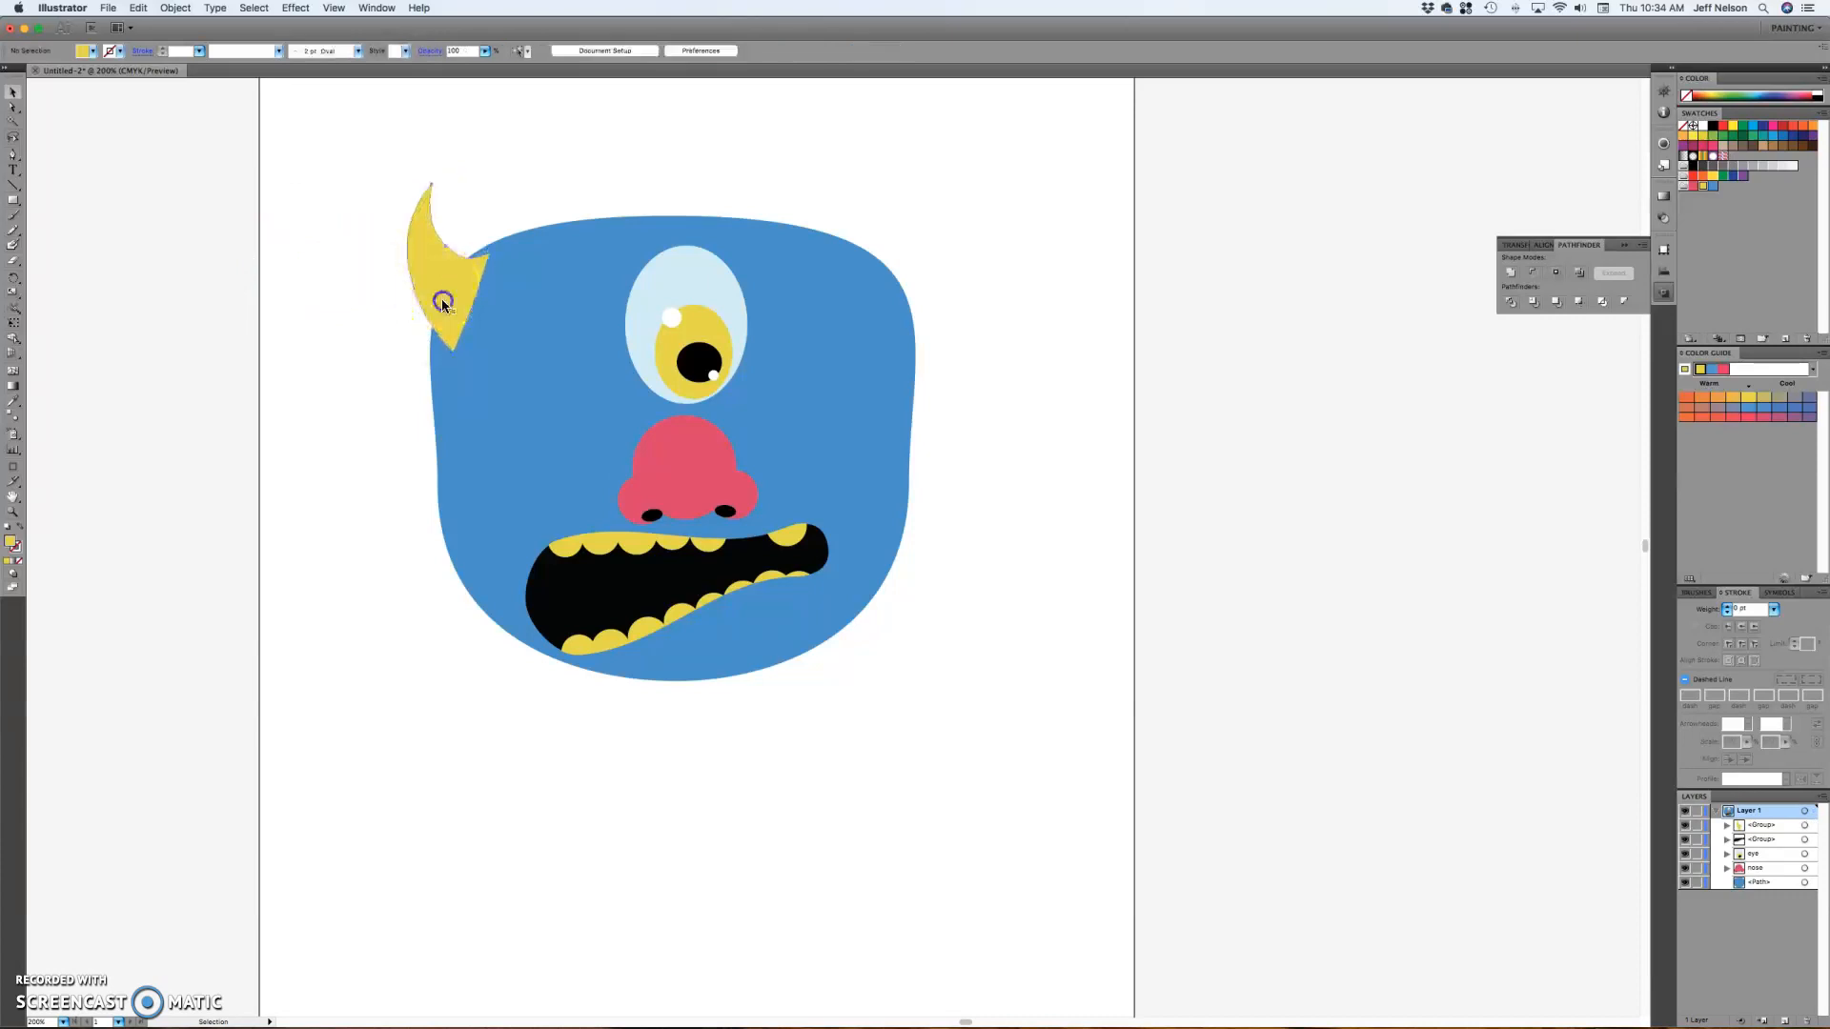
- Duplicate the horn onto the head's upper-right corner and reflect the copy across the vertical axis
left_click_drag(447, 305, 876, 305)
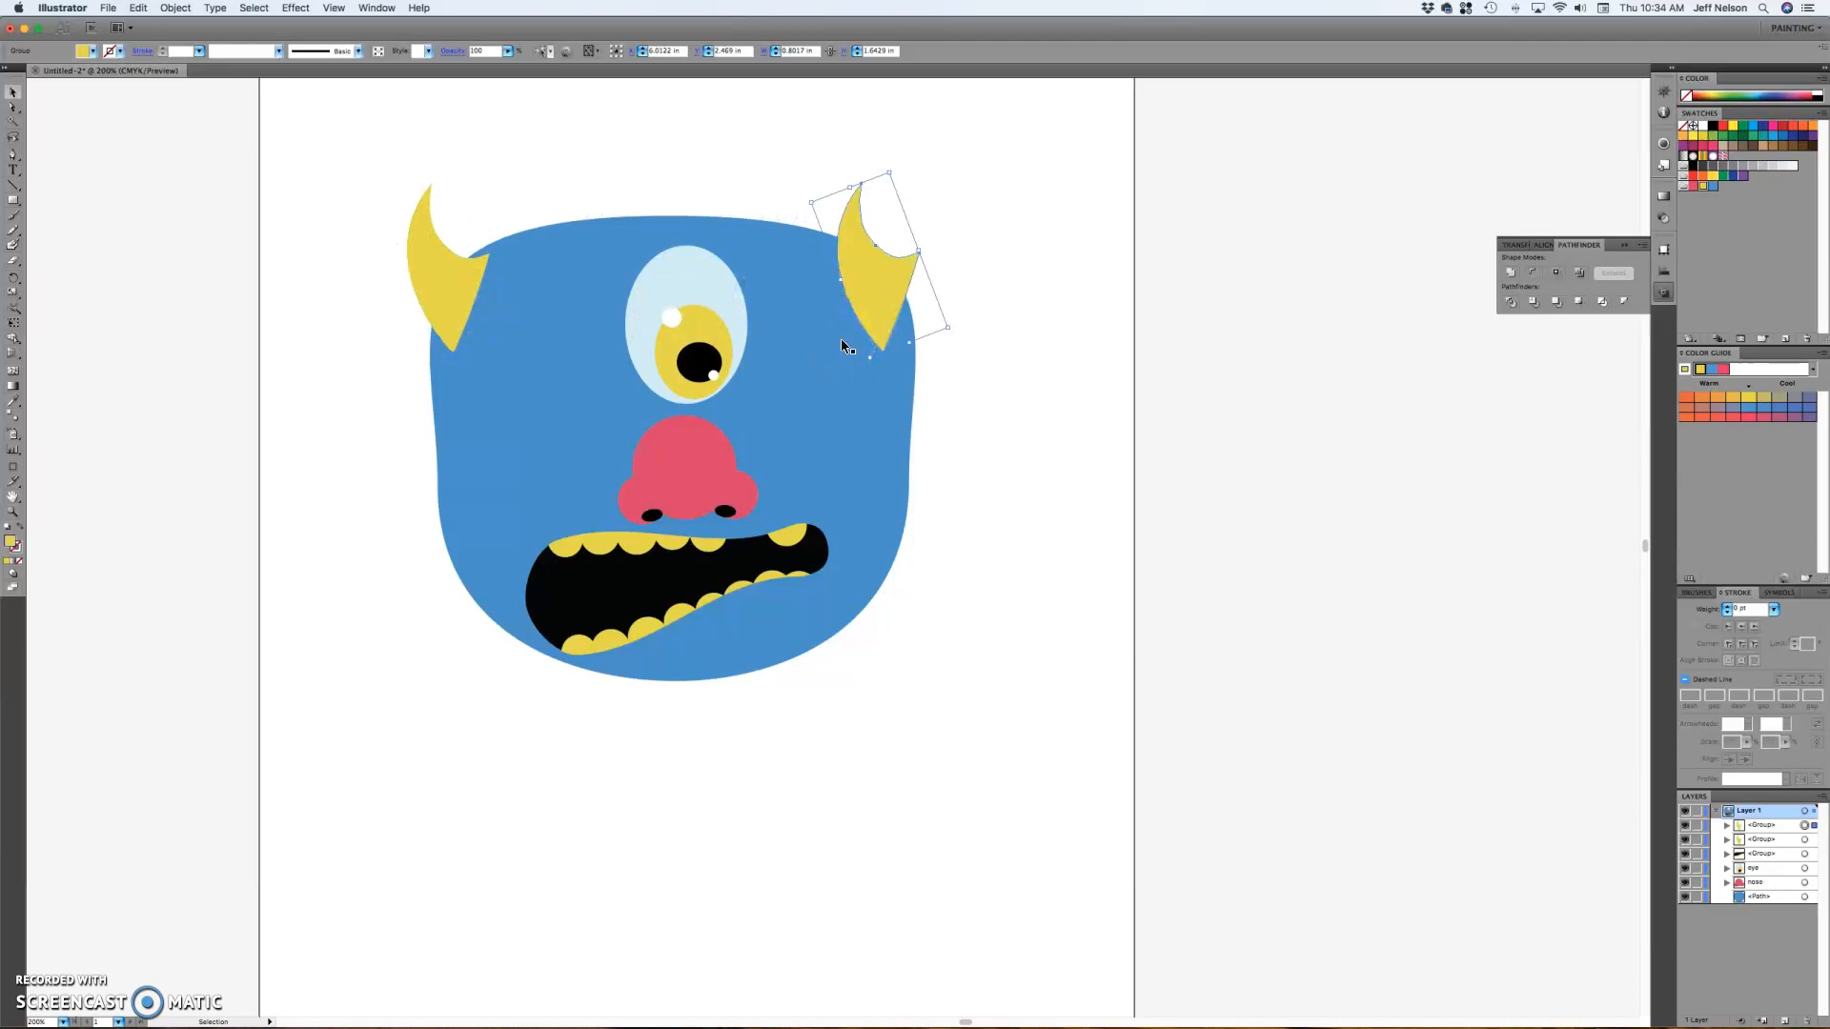
right_click(885, 321)
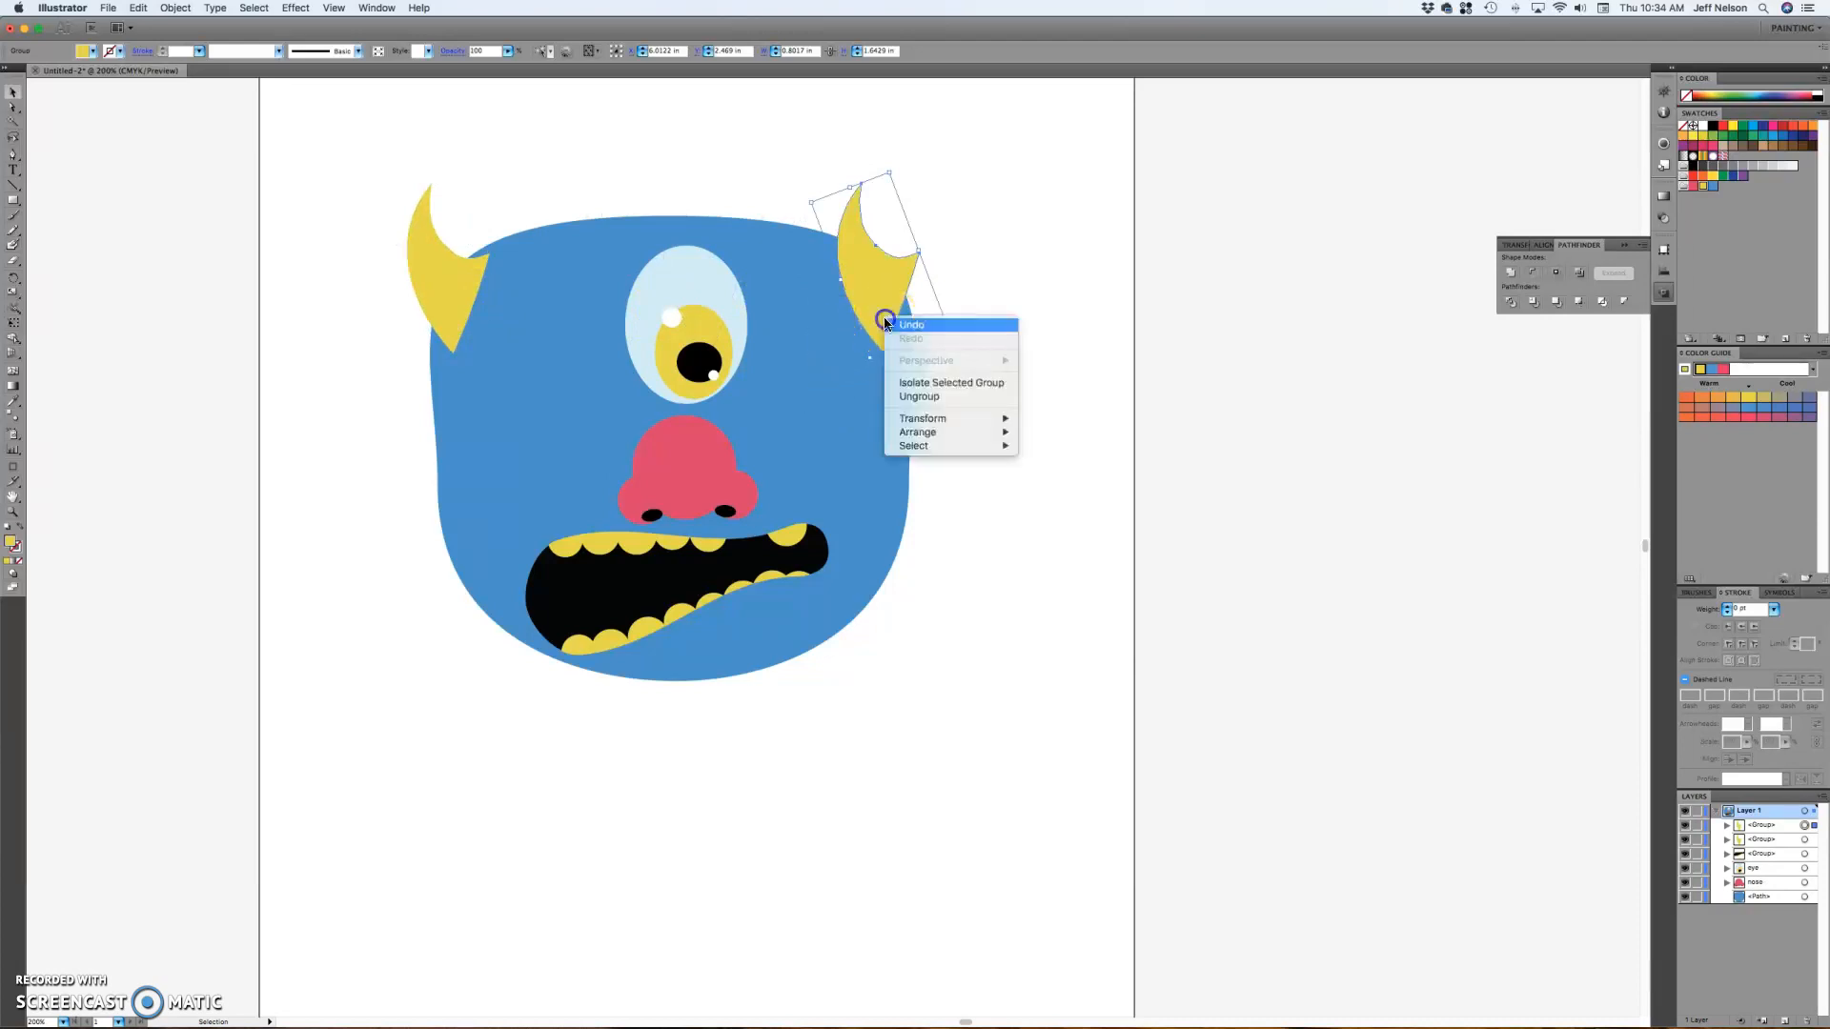
left_click(953, 418)
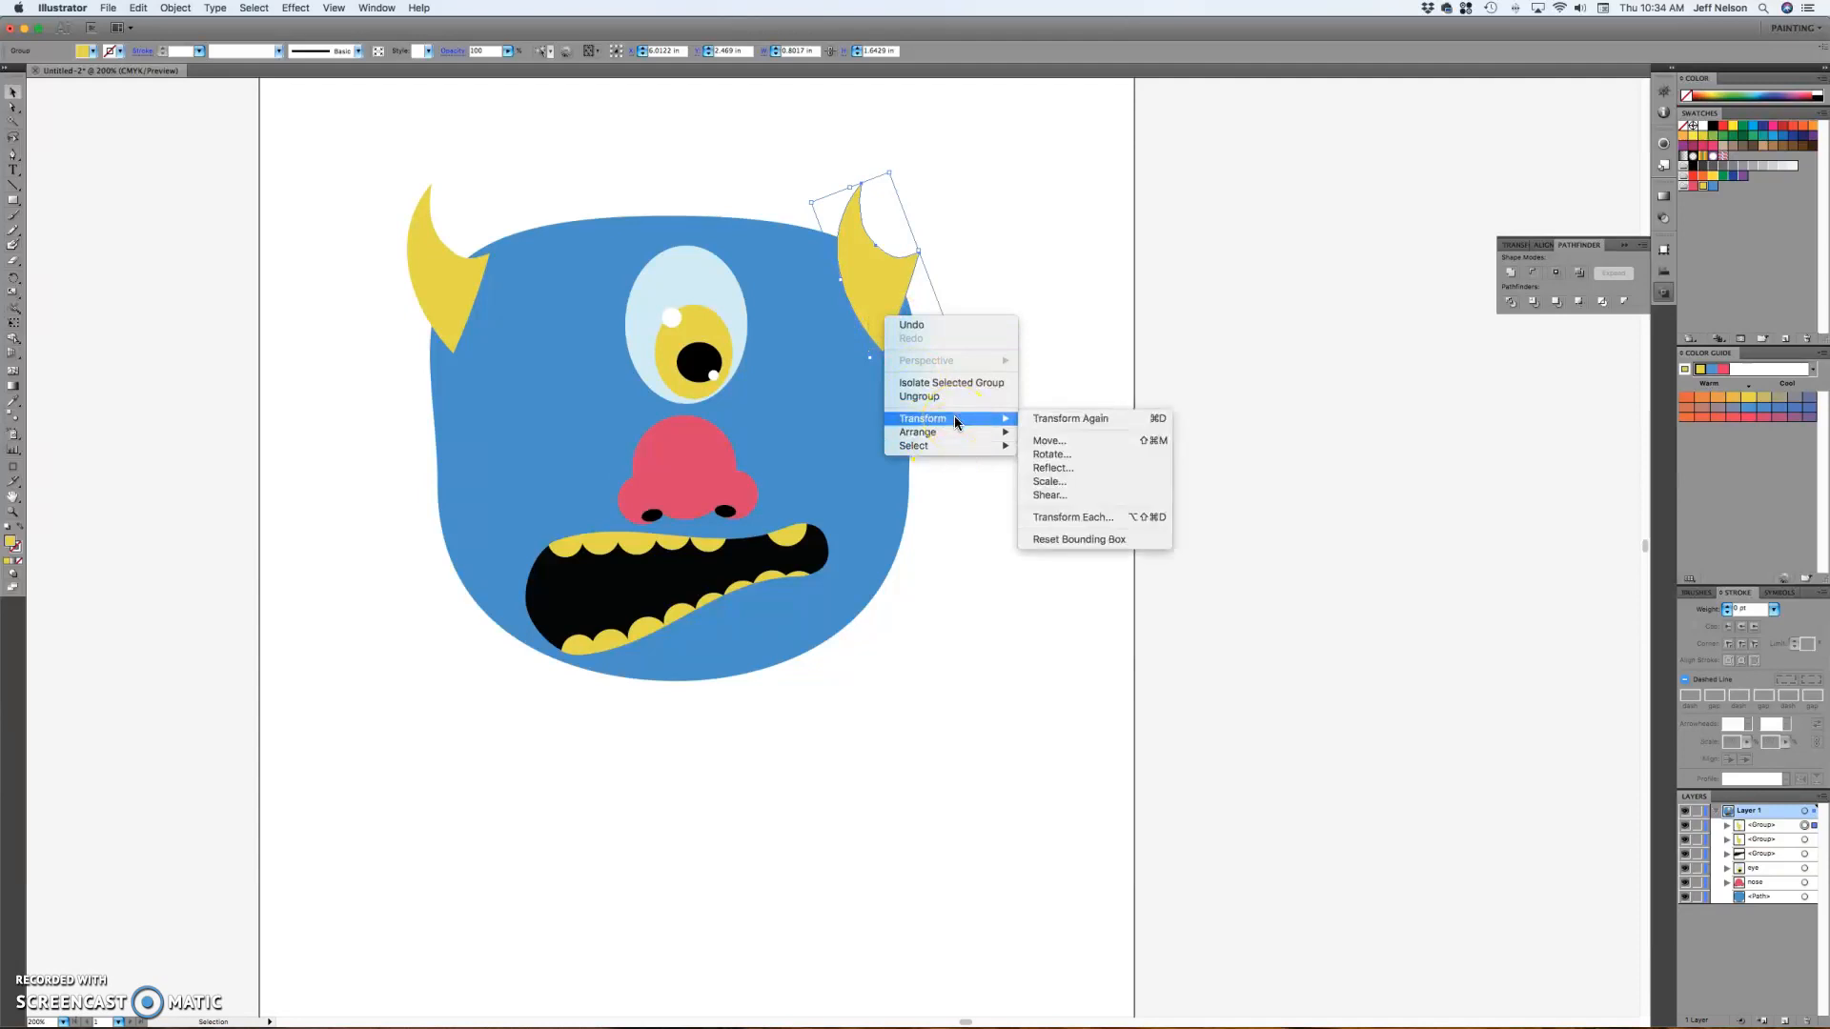
left_click(1088, 470)
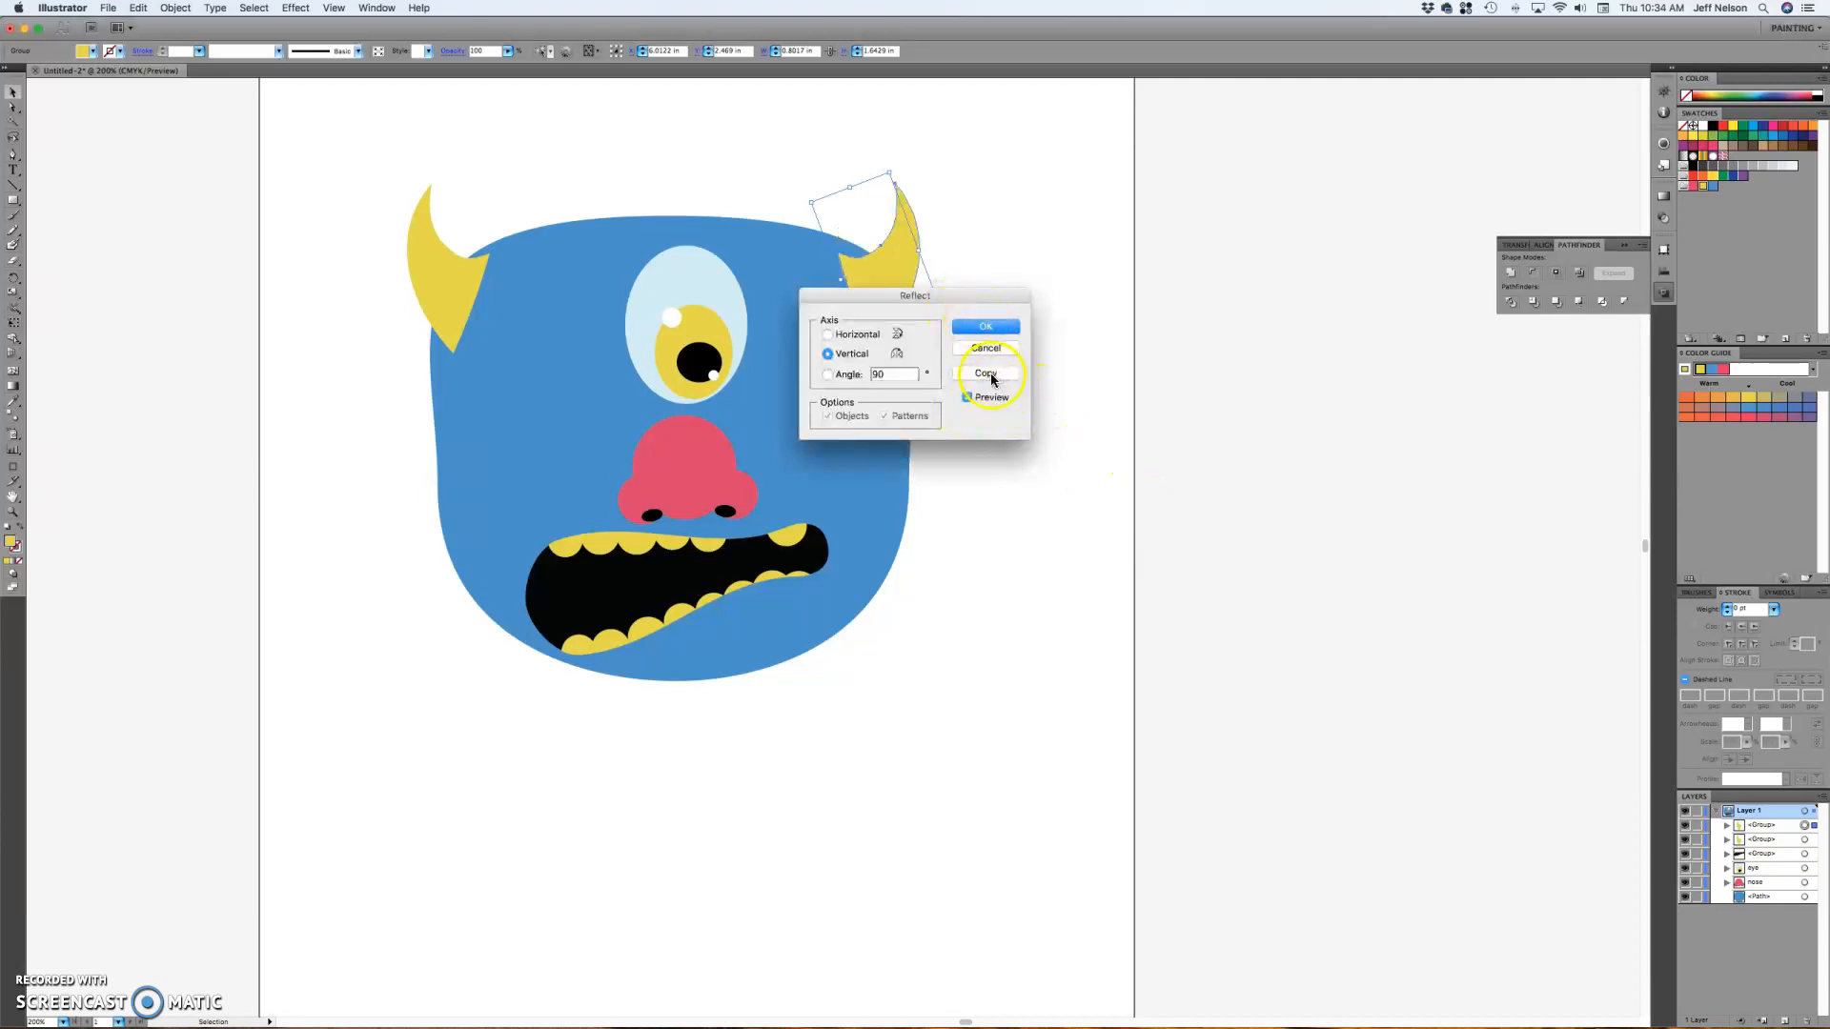
left_click(990, 328)
left_click(1211, 334)
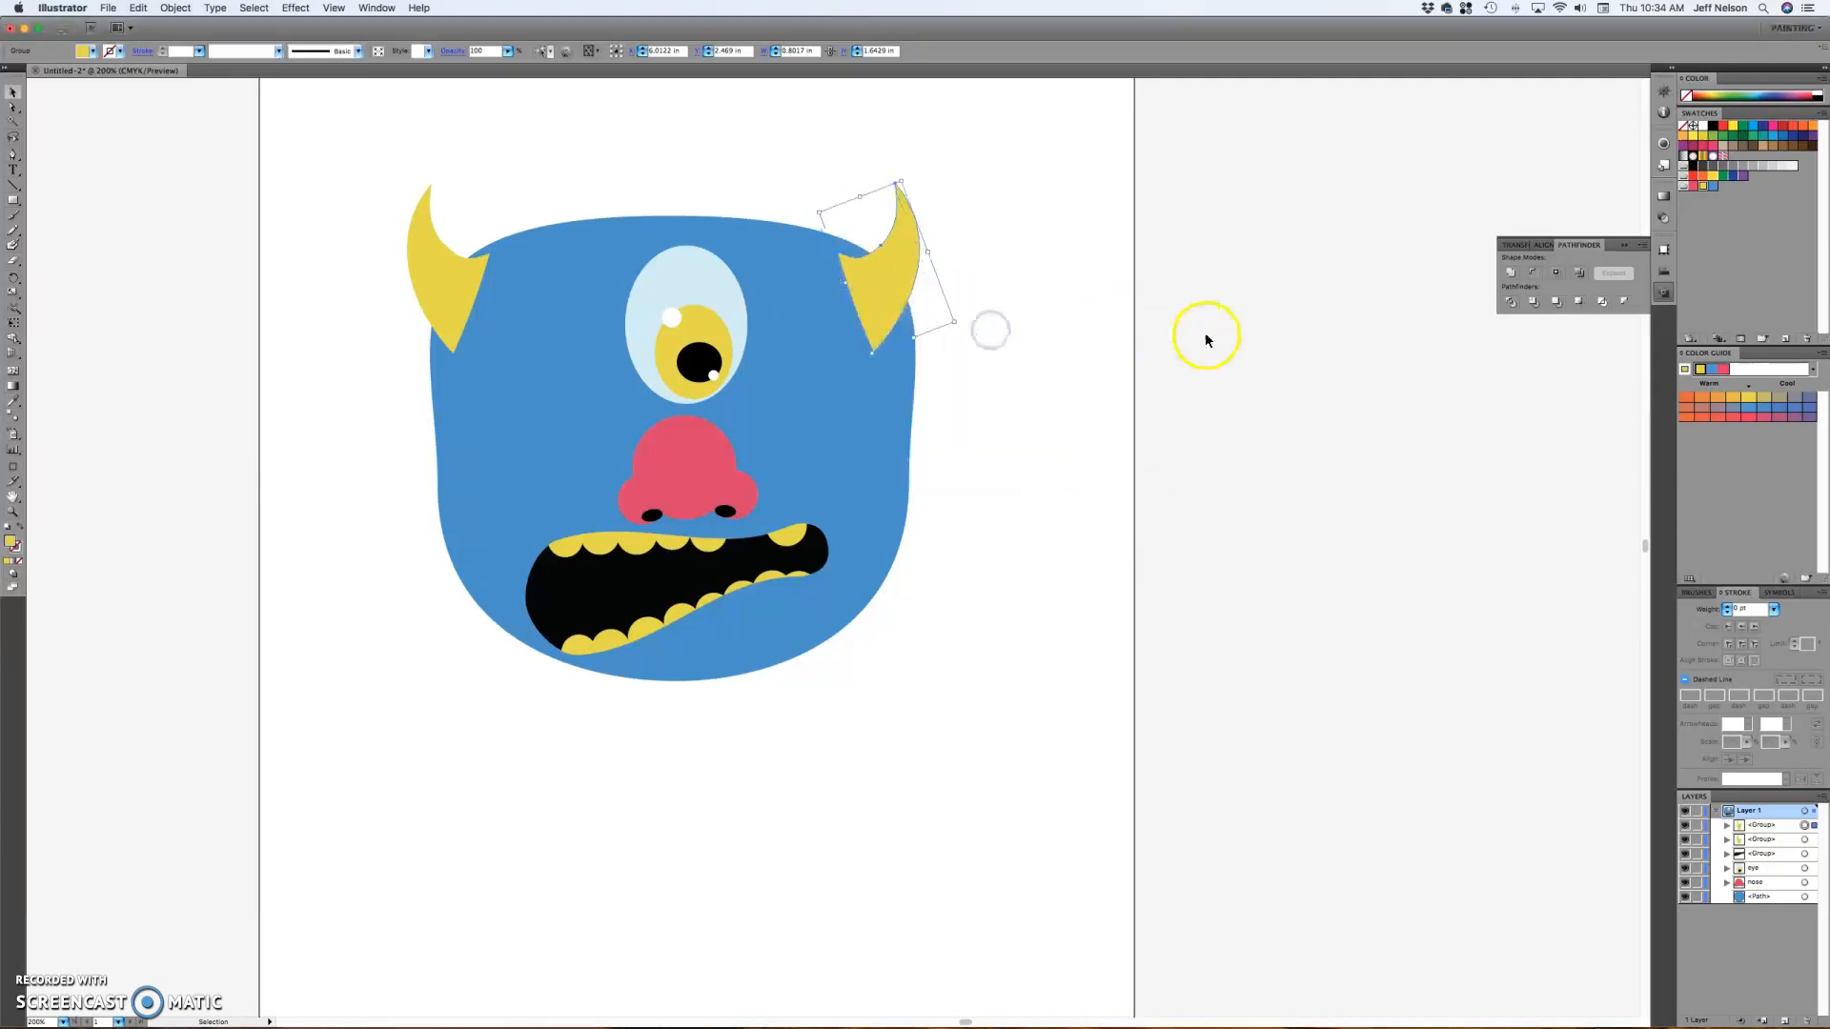
left_click(159, 200)
- Draw a tall rounded rectangle about 0.7 by 2.2 inches below and to the left of the head
left_click(12, 218)
left_click(14, 200)
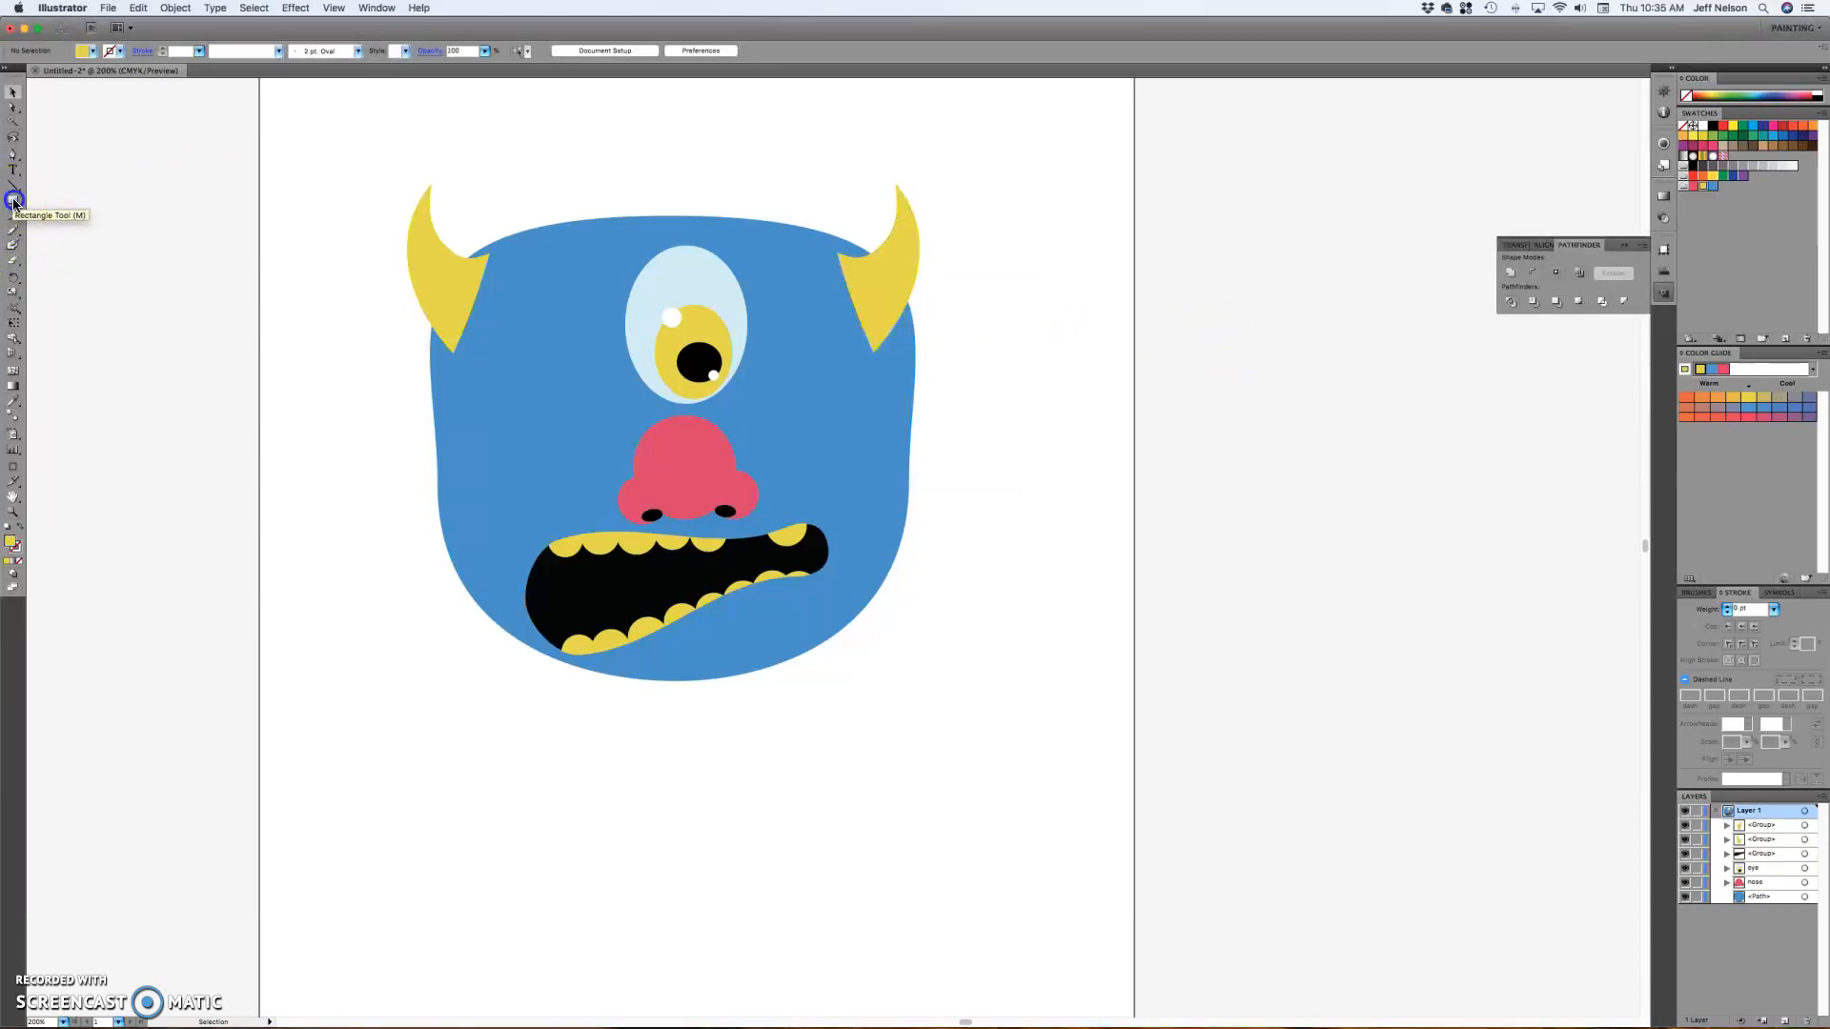
left_click(13, 202)
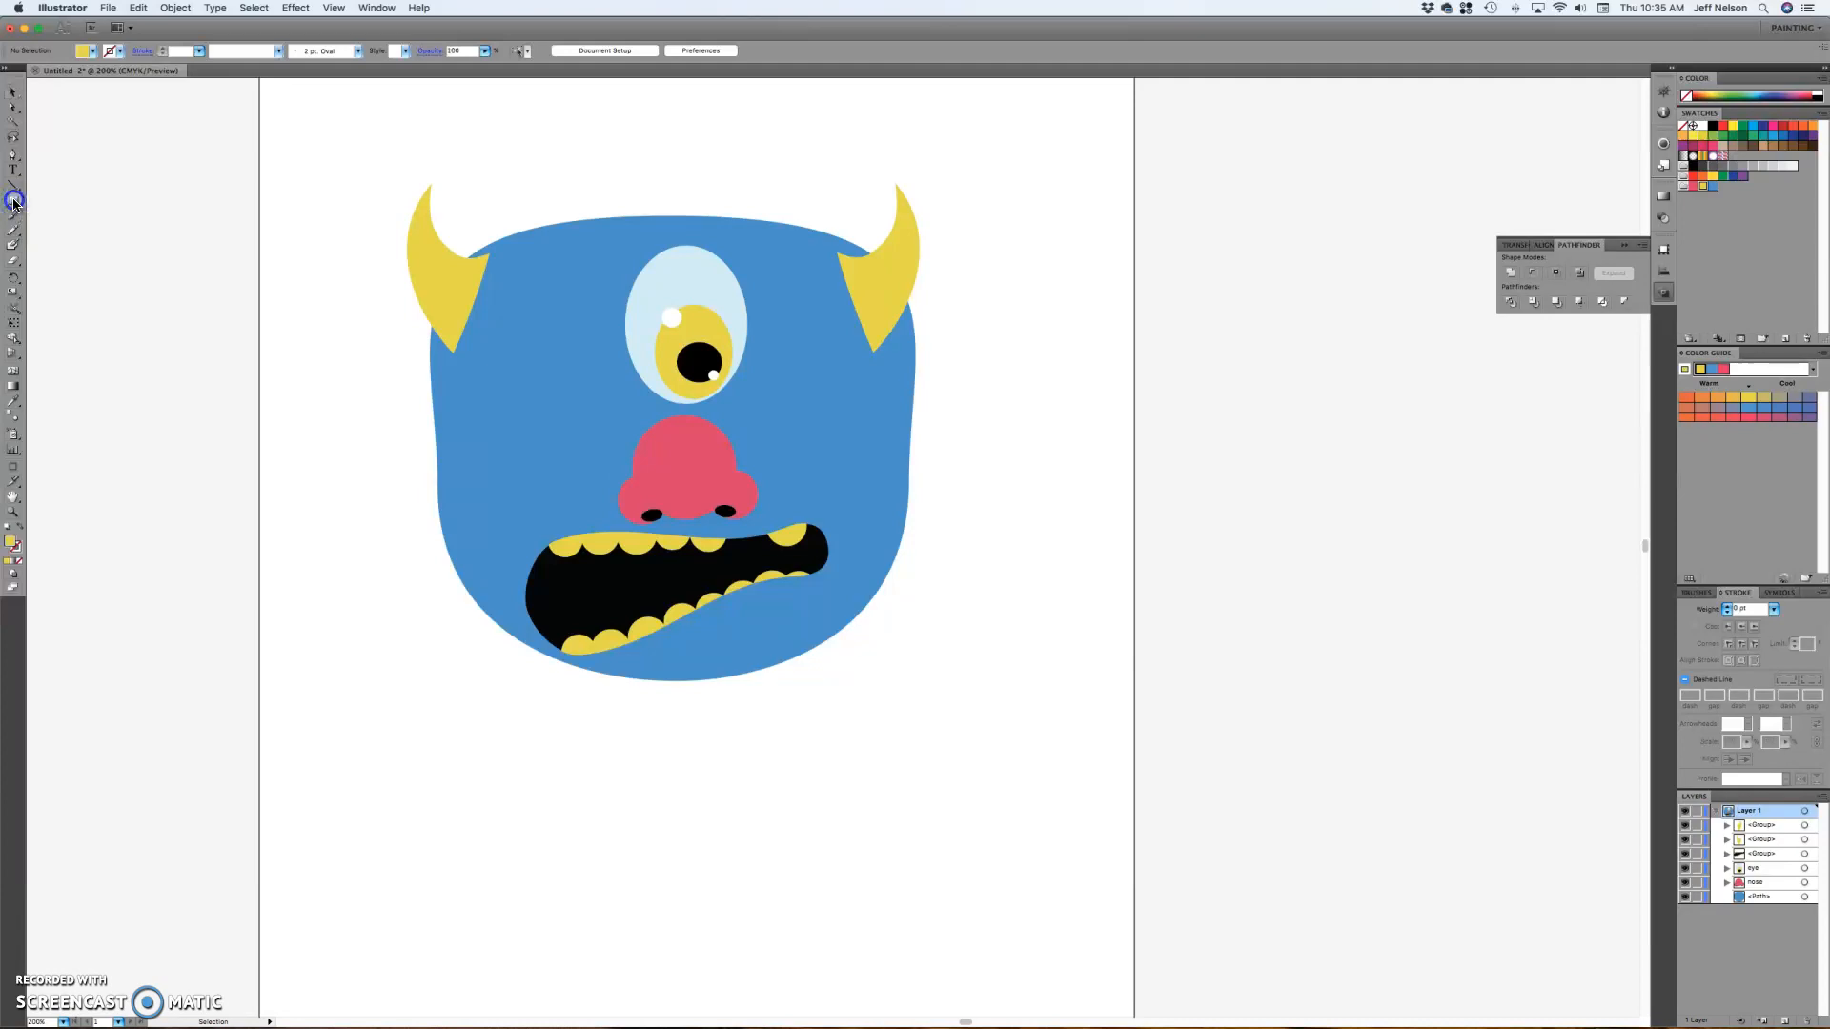
left_click_drag(13, 202, 92, 220)
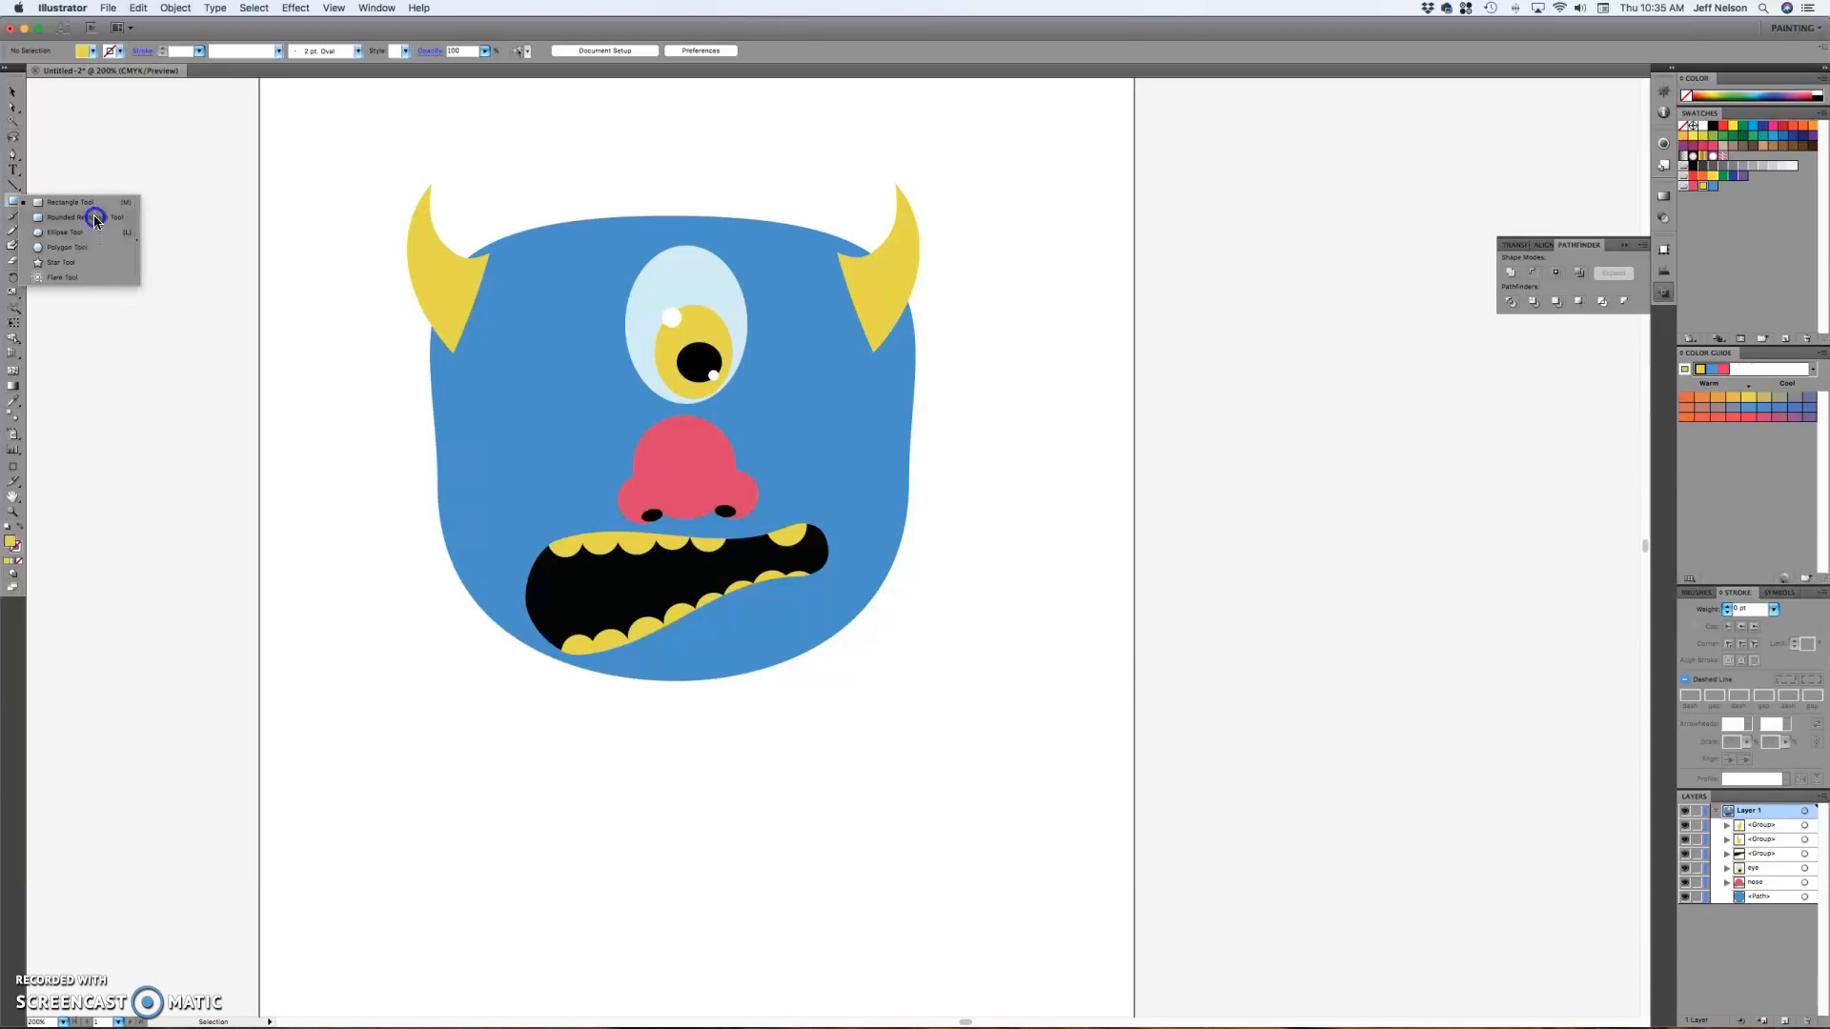
left_click_drag(96, 220, 96, 220)
left_click_drag(328, 710, 401, 941)
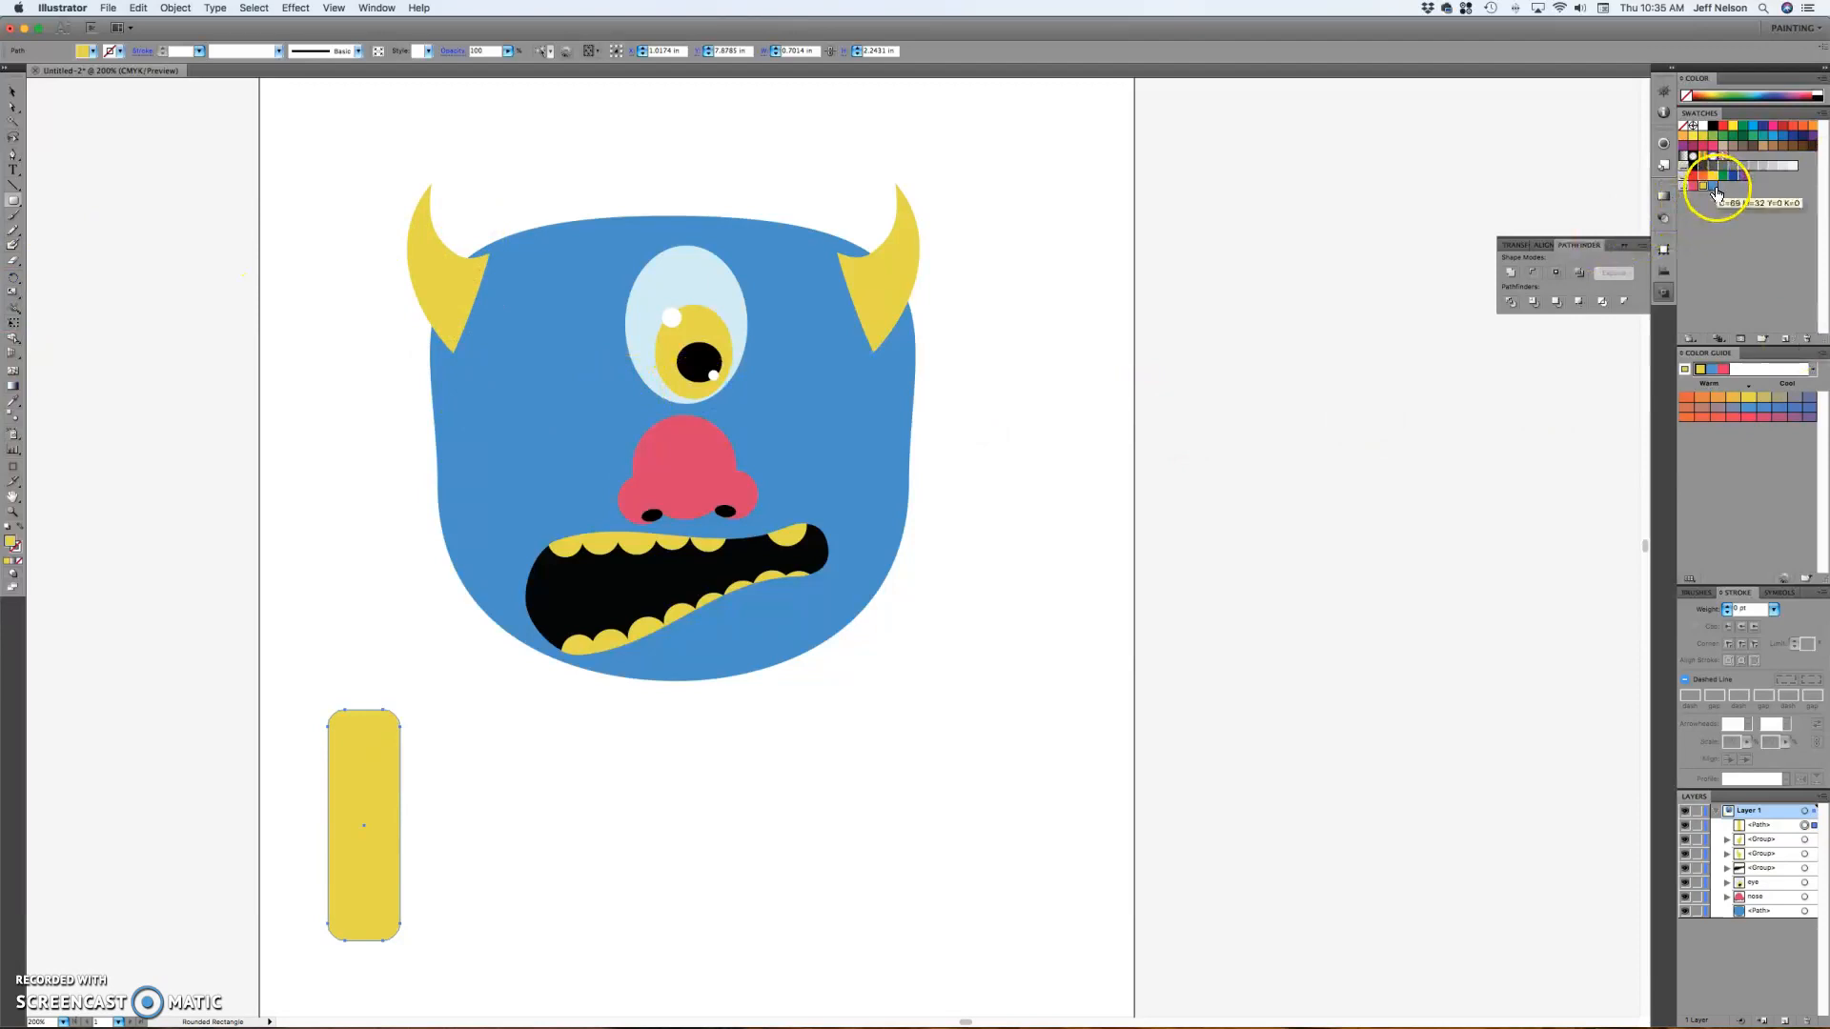
- Fill the rounded rectangle with the head's blue, sampled from the head with the Eyedropper
left_click(1716, 194)
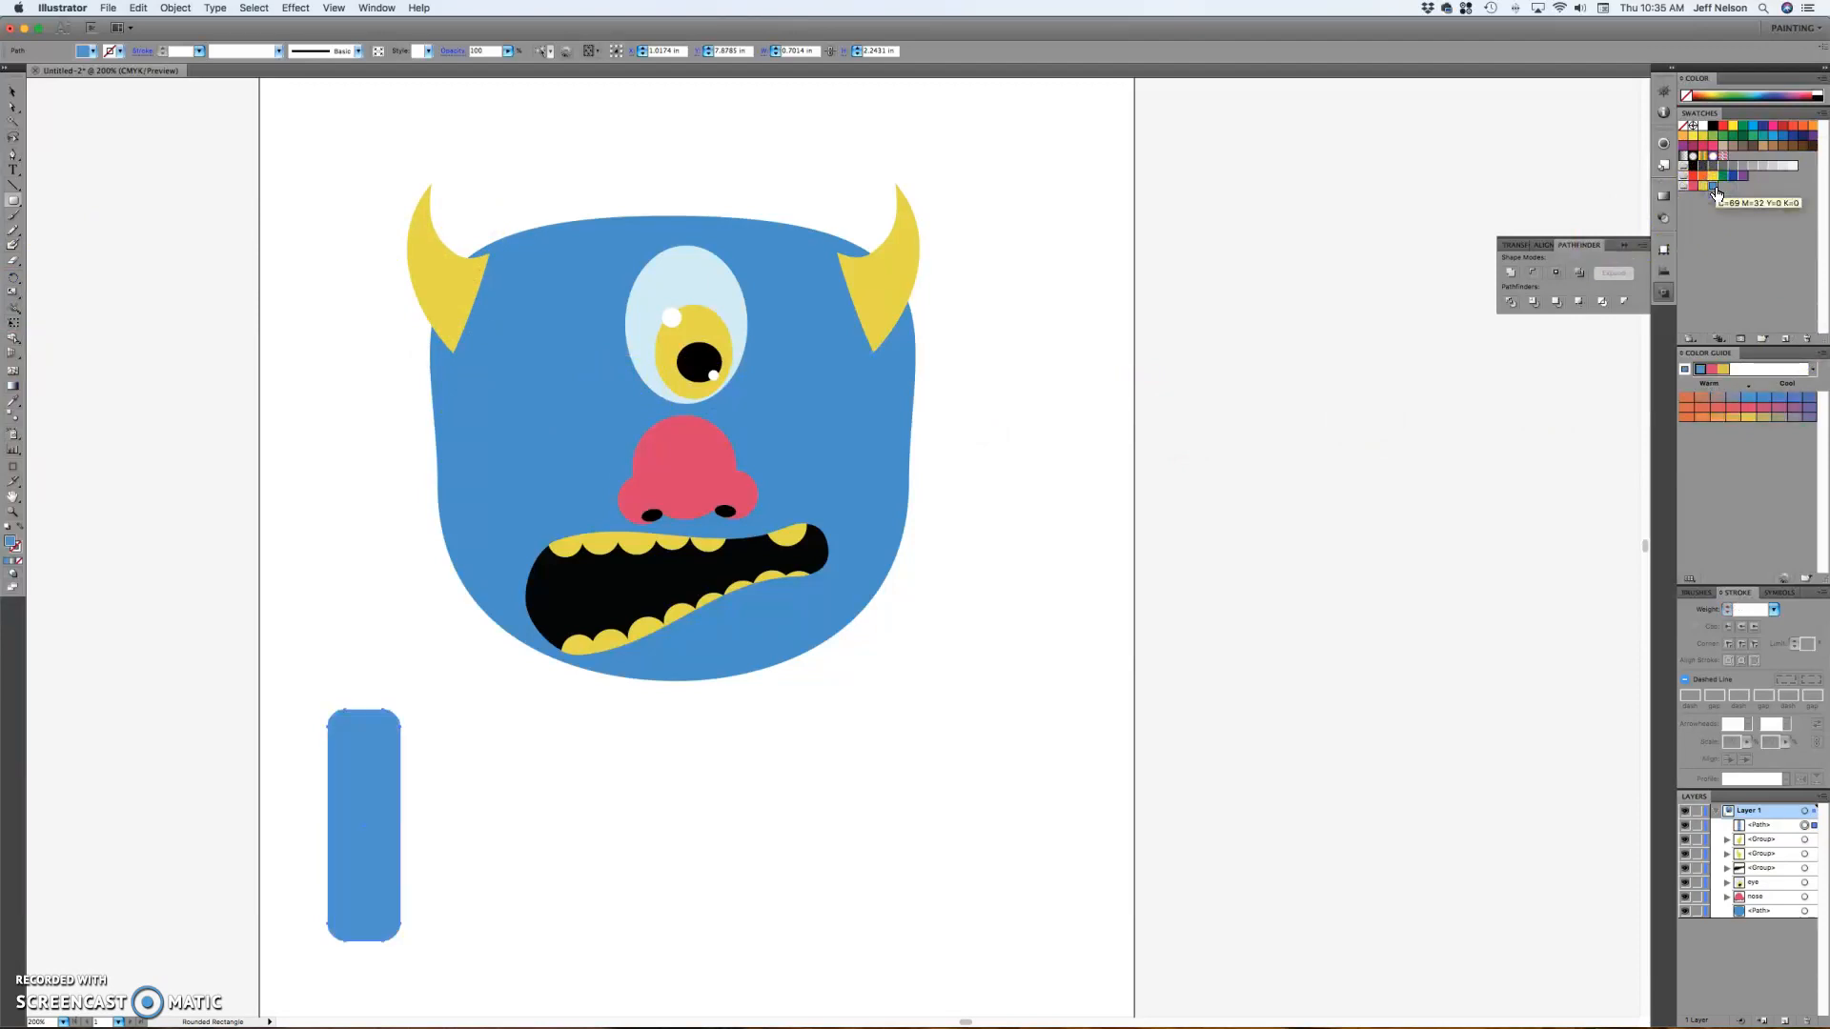
left_click(13, 401)
left_click(552, 402)
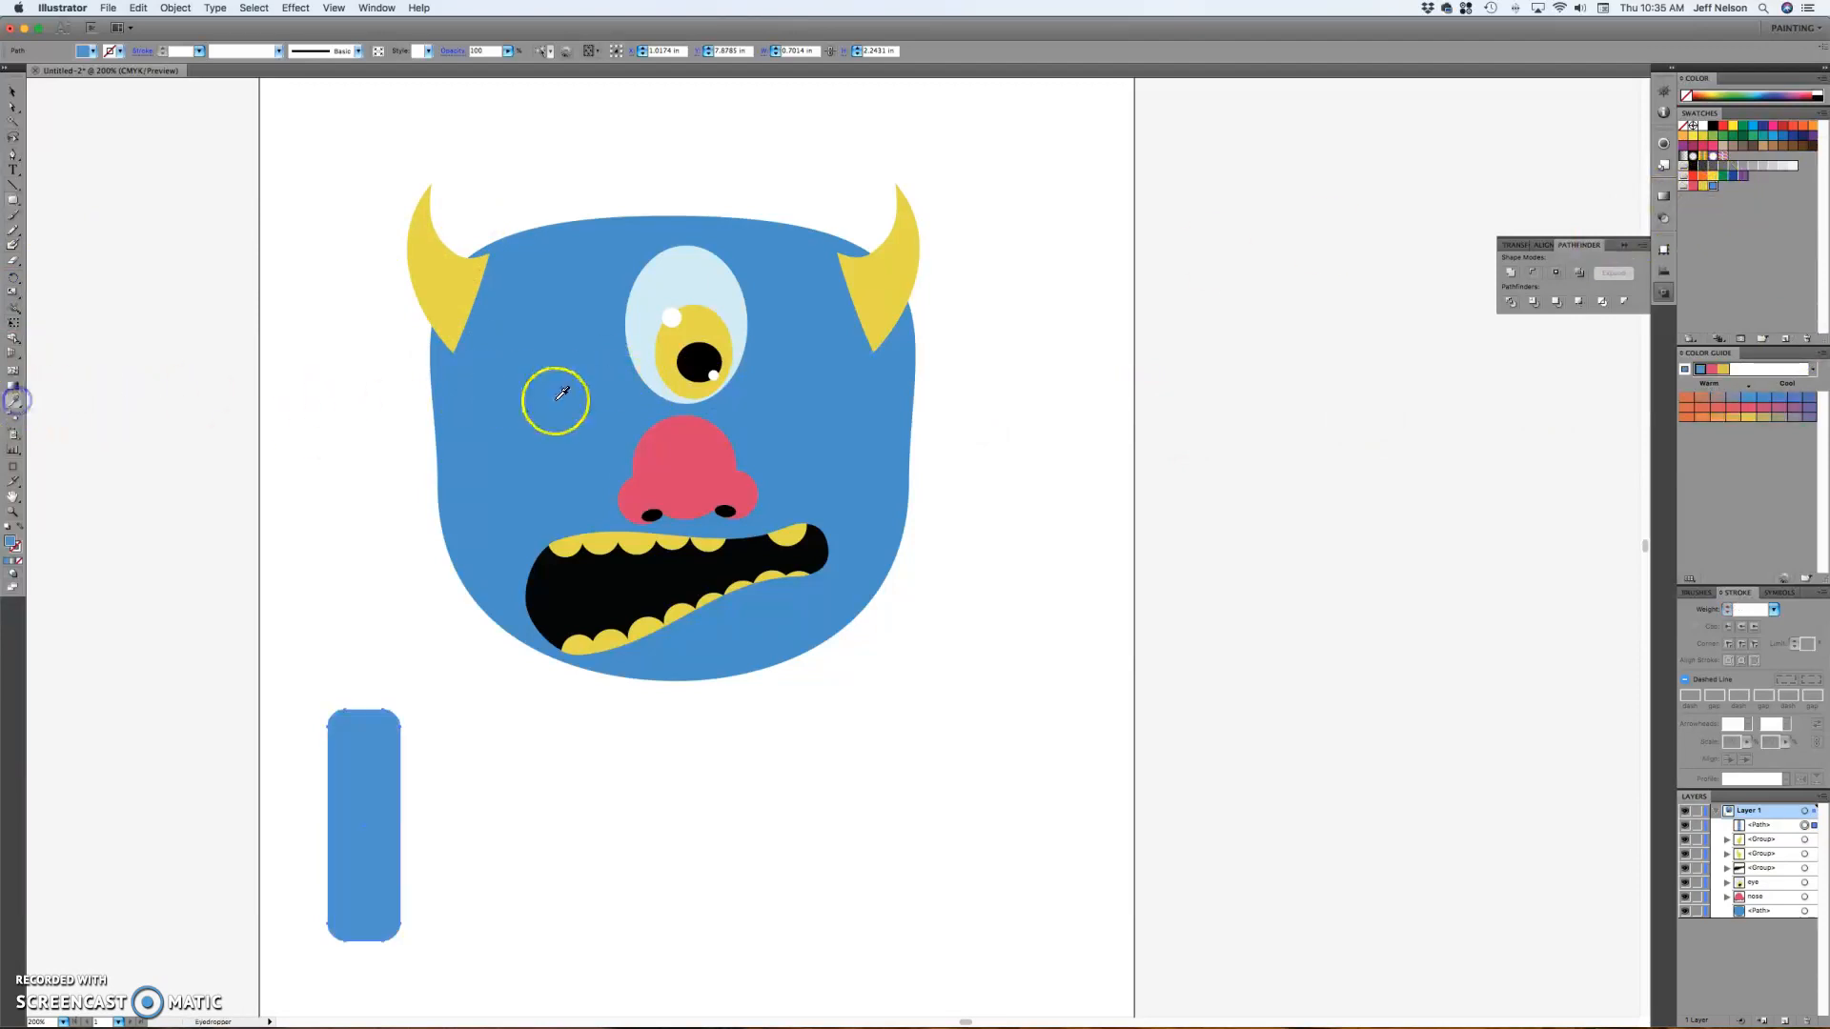
left_click(700, 448)
left_click(559, 461)
left_click(448, 321)
left_click(569, 297)
left_click(799, 422)
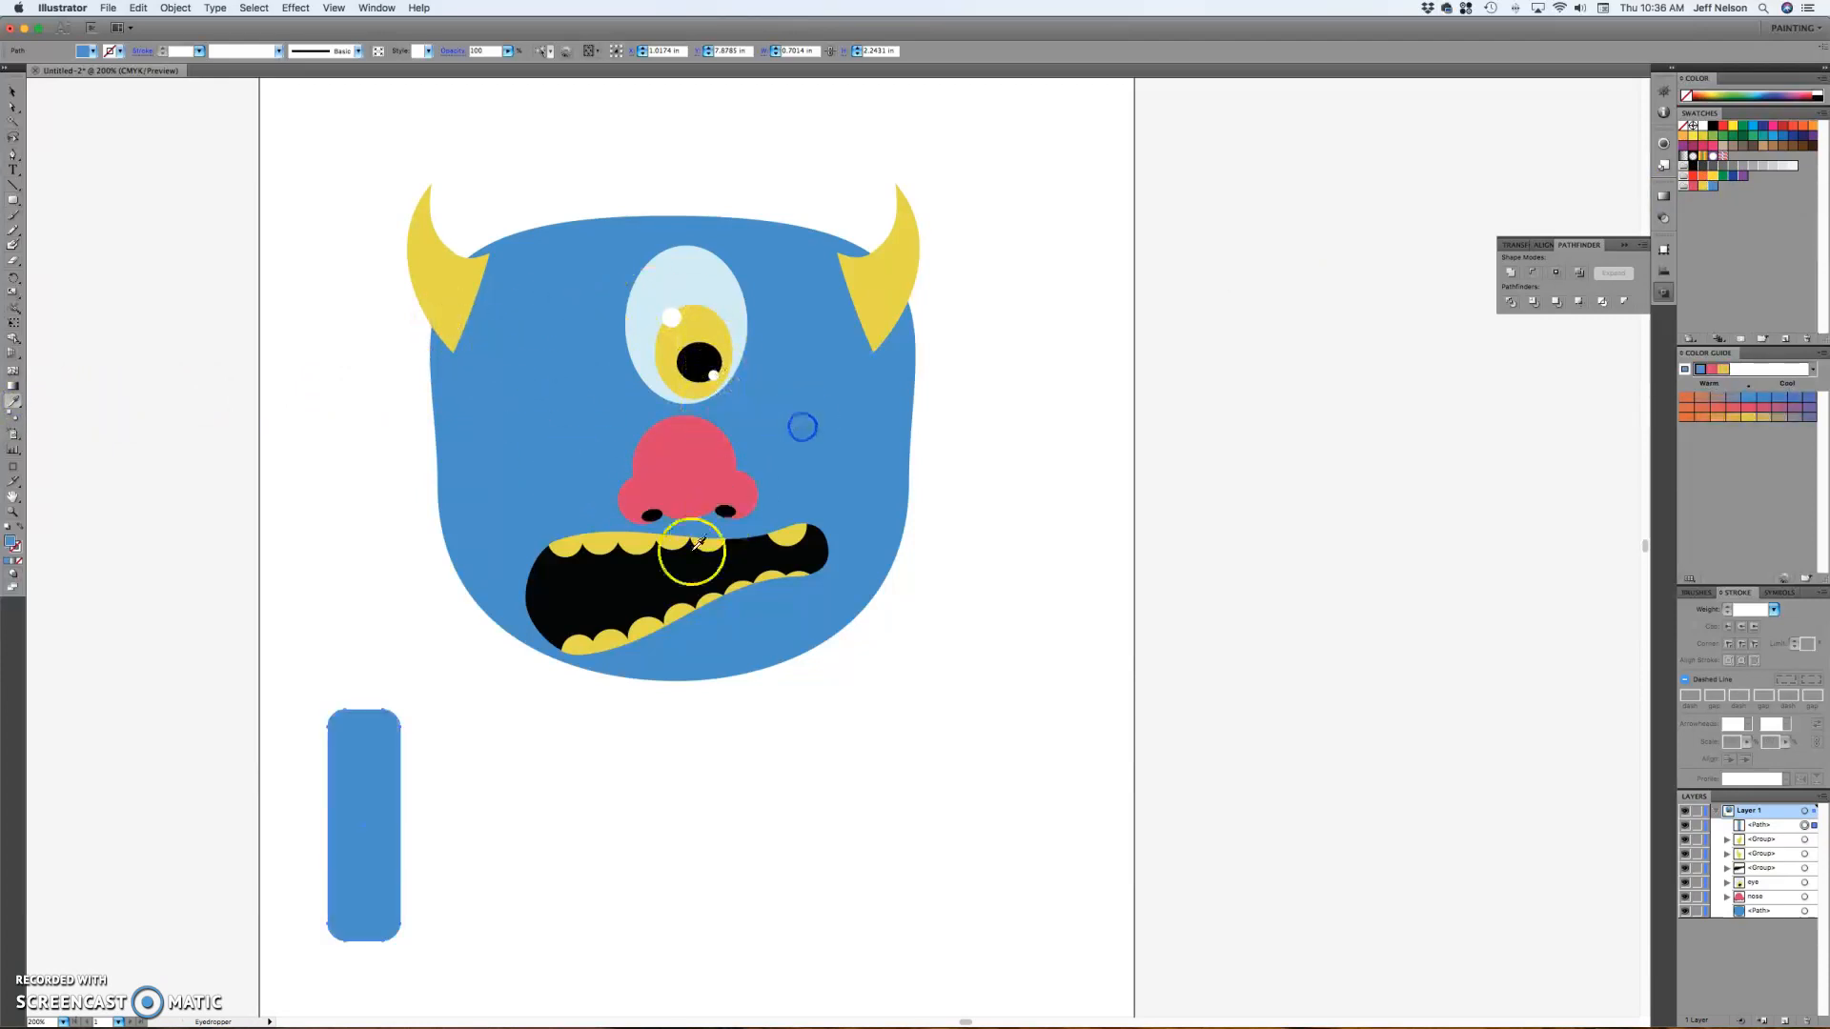
left_click(670, 586)
left_click(683, 472)
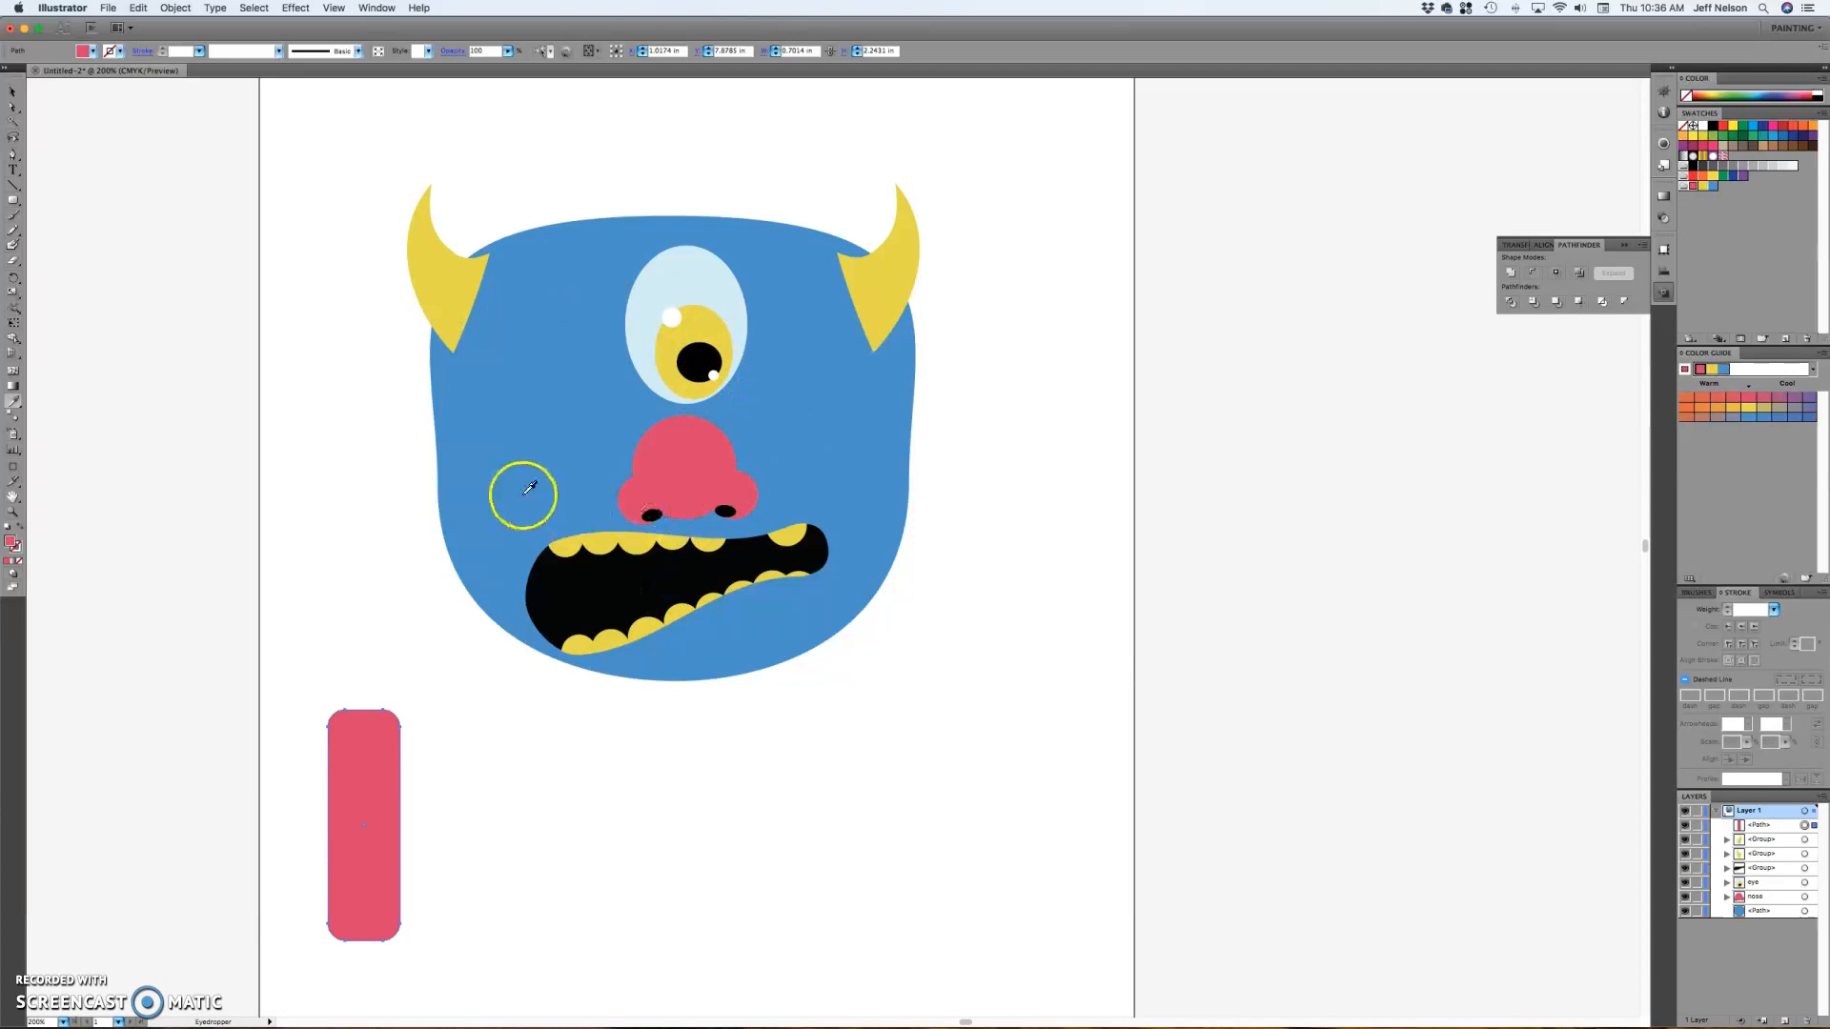
left_click(542, 459)
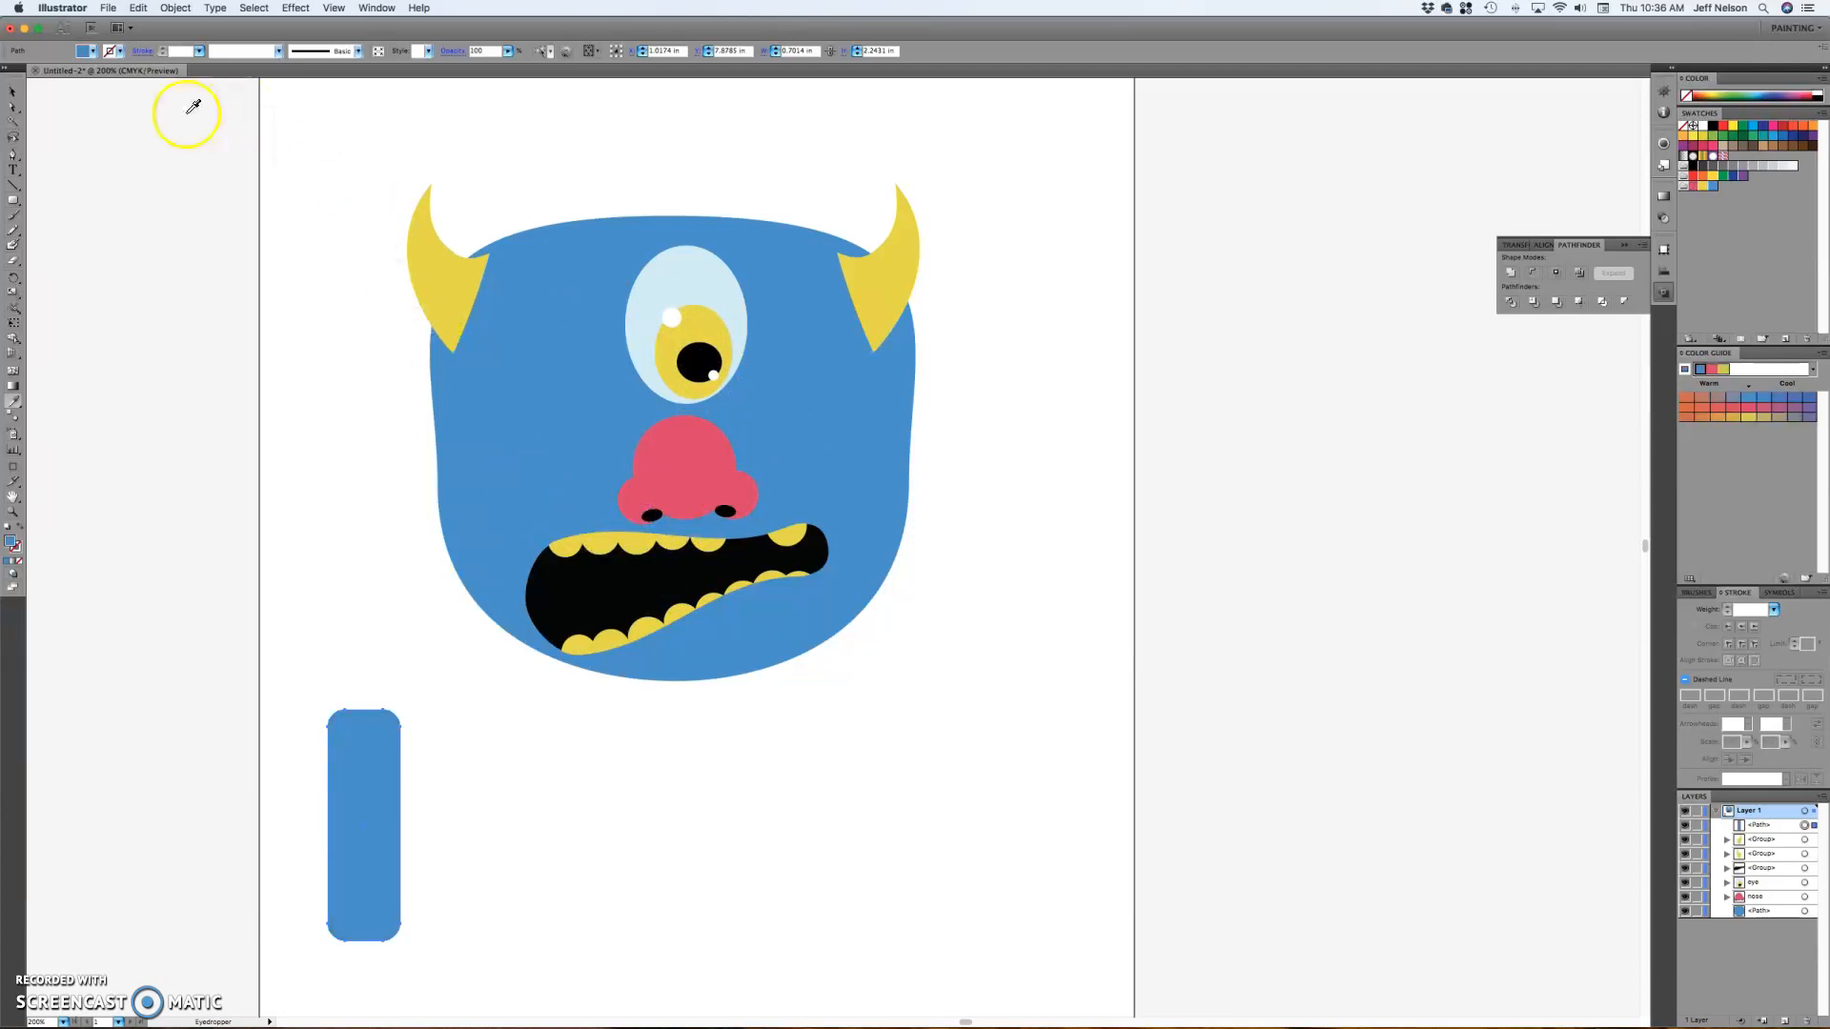
- Warp the blue rounded rectangle with a vertical Arc: bend 53%, horizontal distortion -15%, vertical distortion 23%
left_click(11, 96)
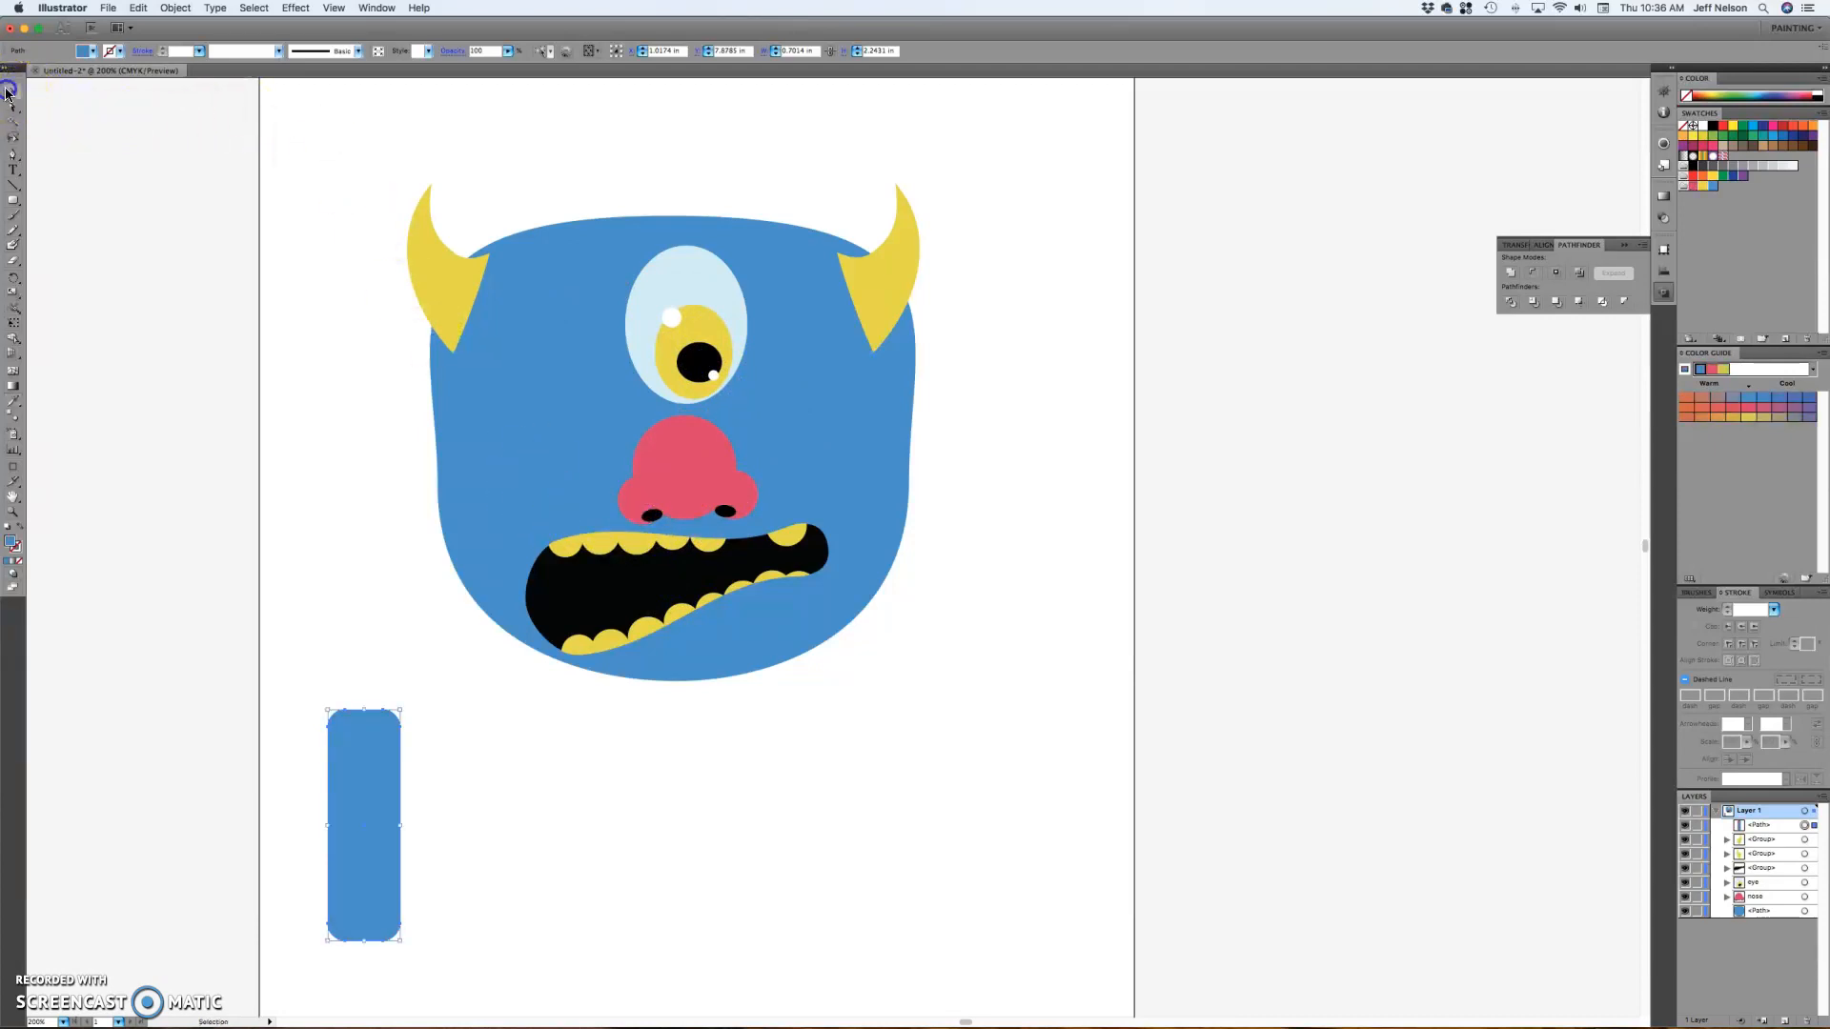
left_click(175, 8)
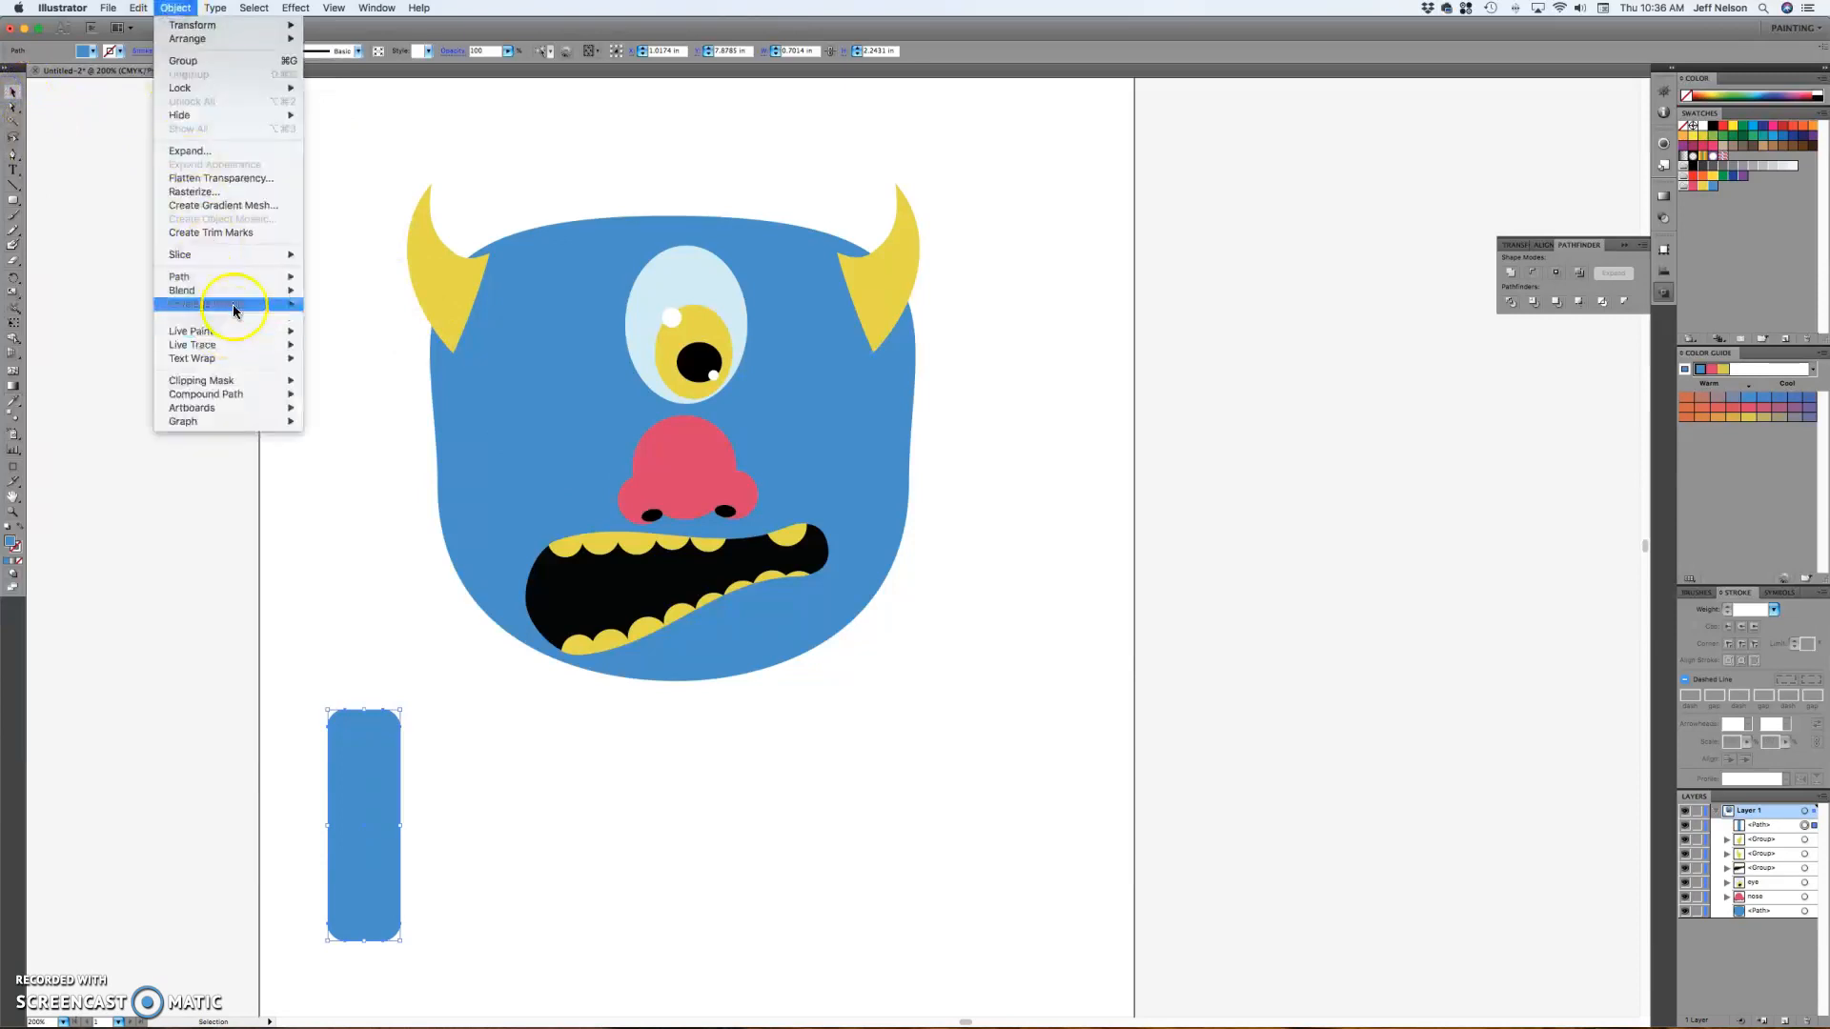
mouse_move(232, 304)
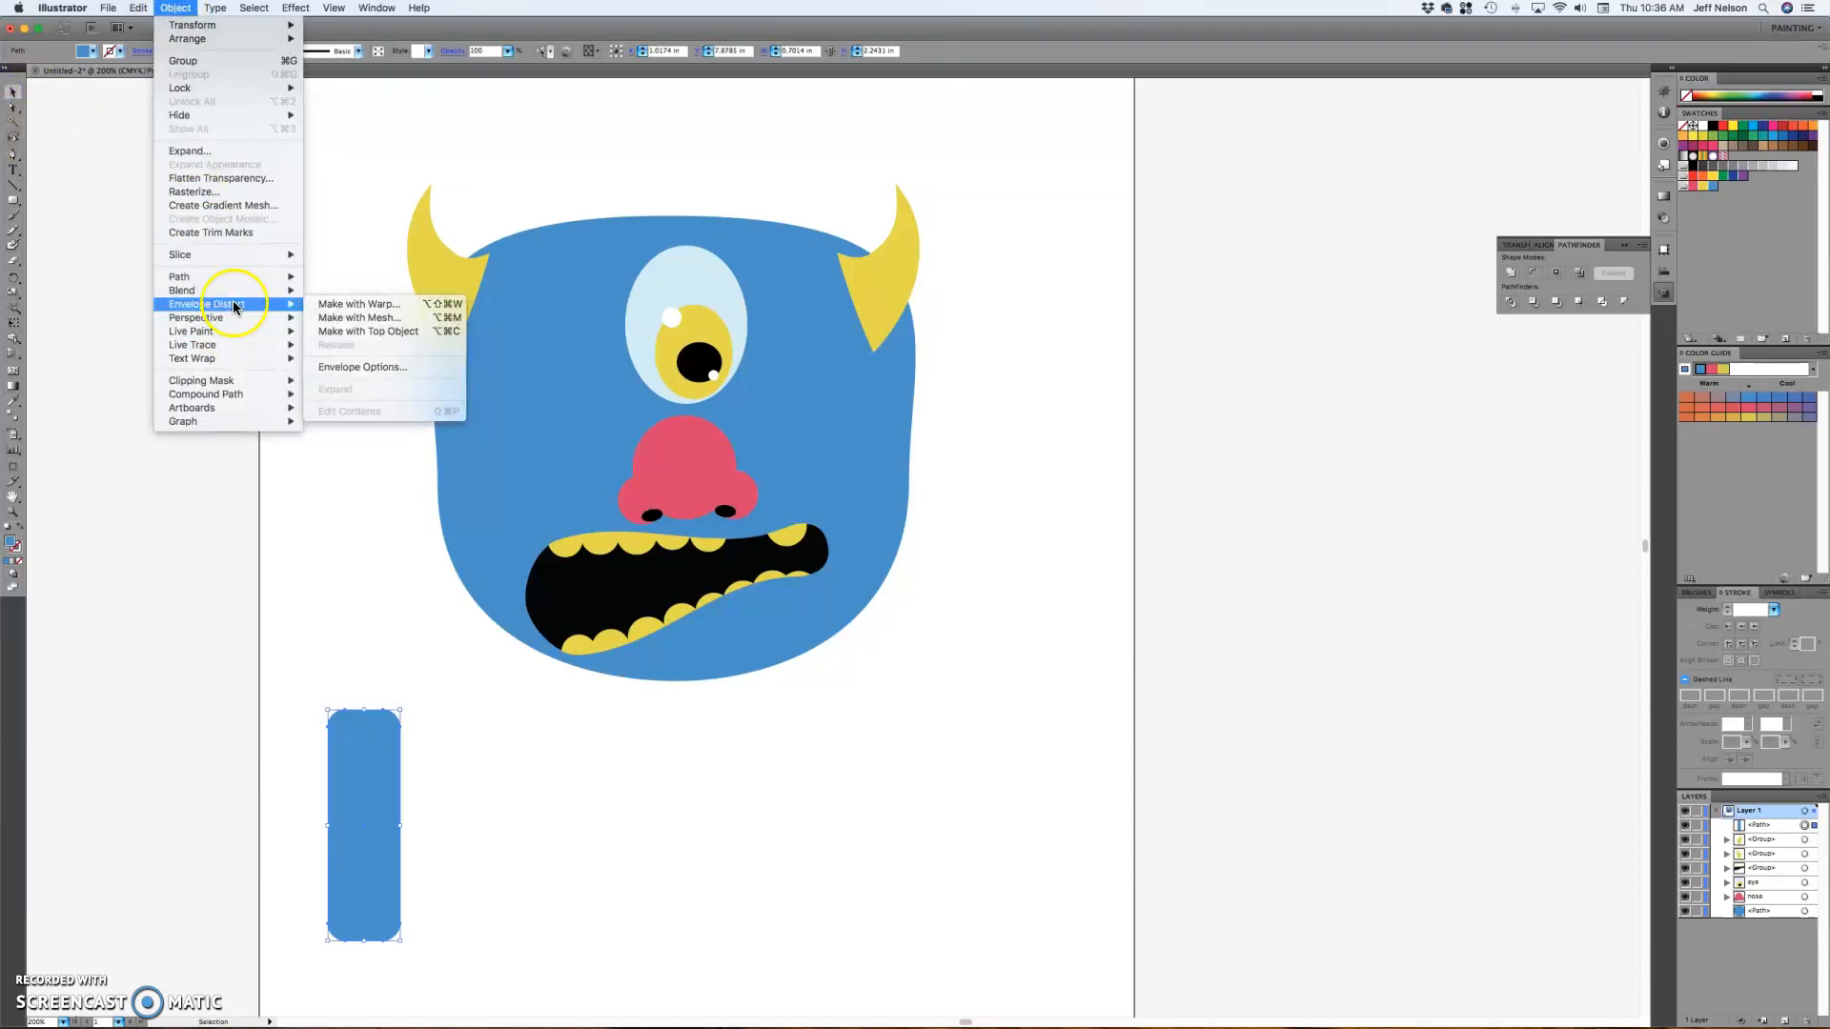
left_click(367, 305)
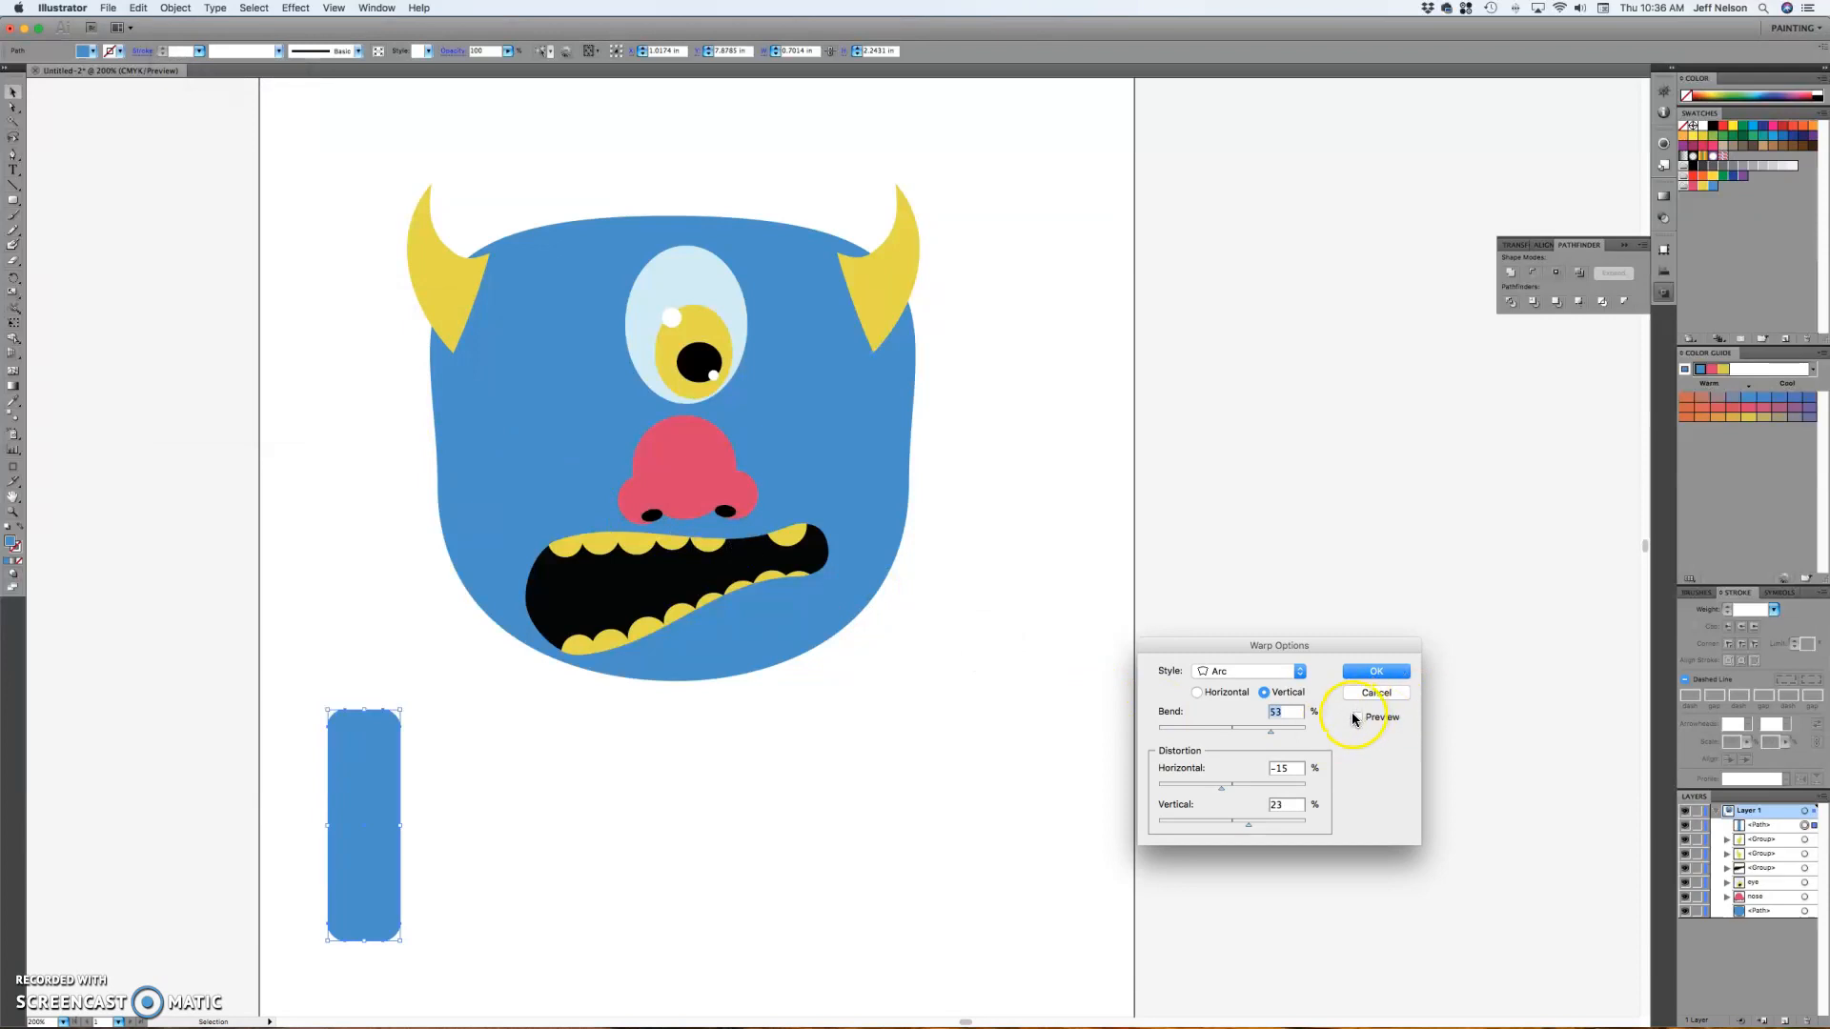
left_click(1358, 718)
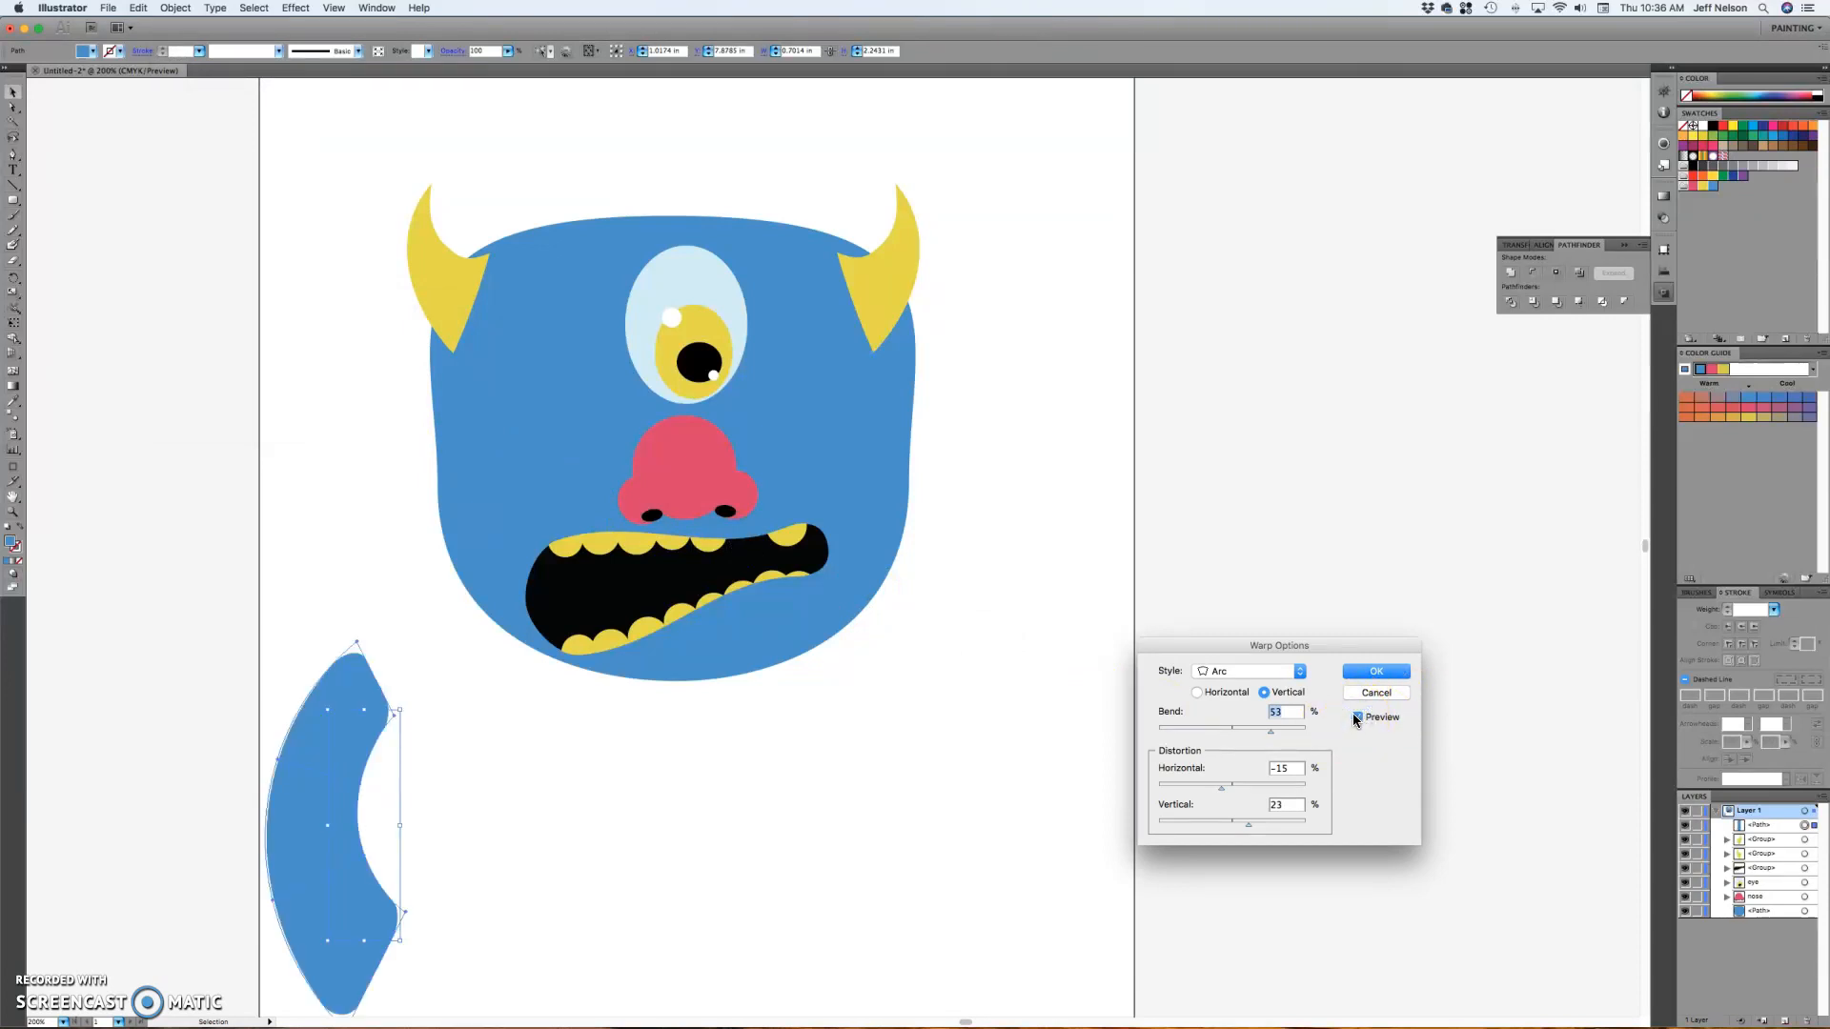
left_click(1392, 673)
left_click(637, 768)
- Apply the arc warp and expand the envelope of the blue limb into a regular editable shape
left_click(302, 804)
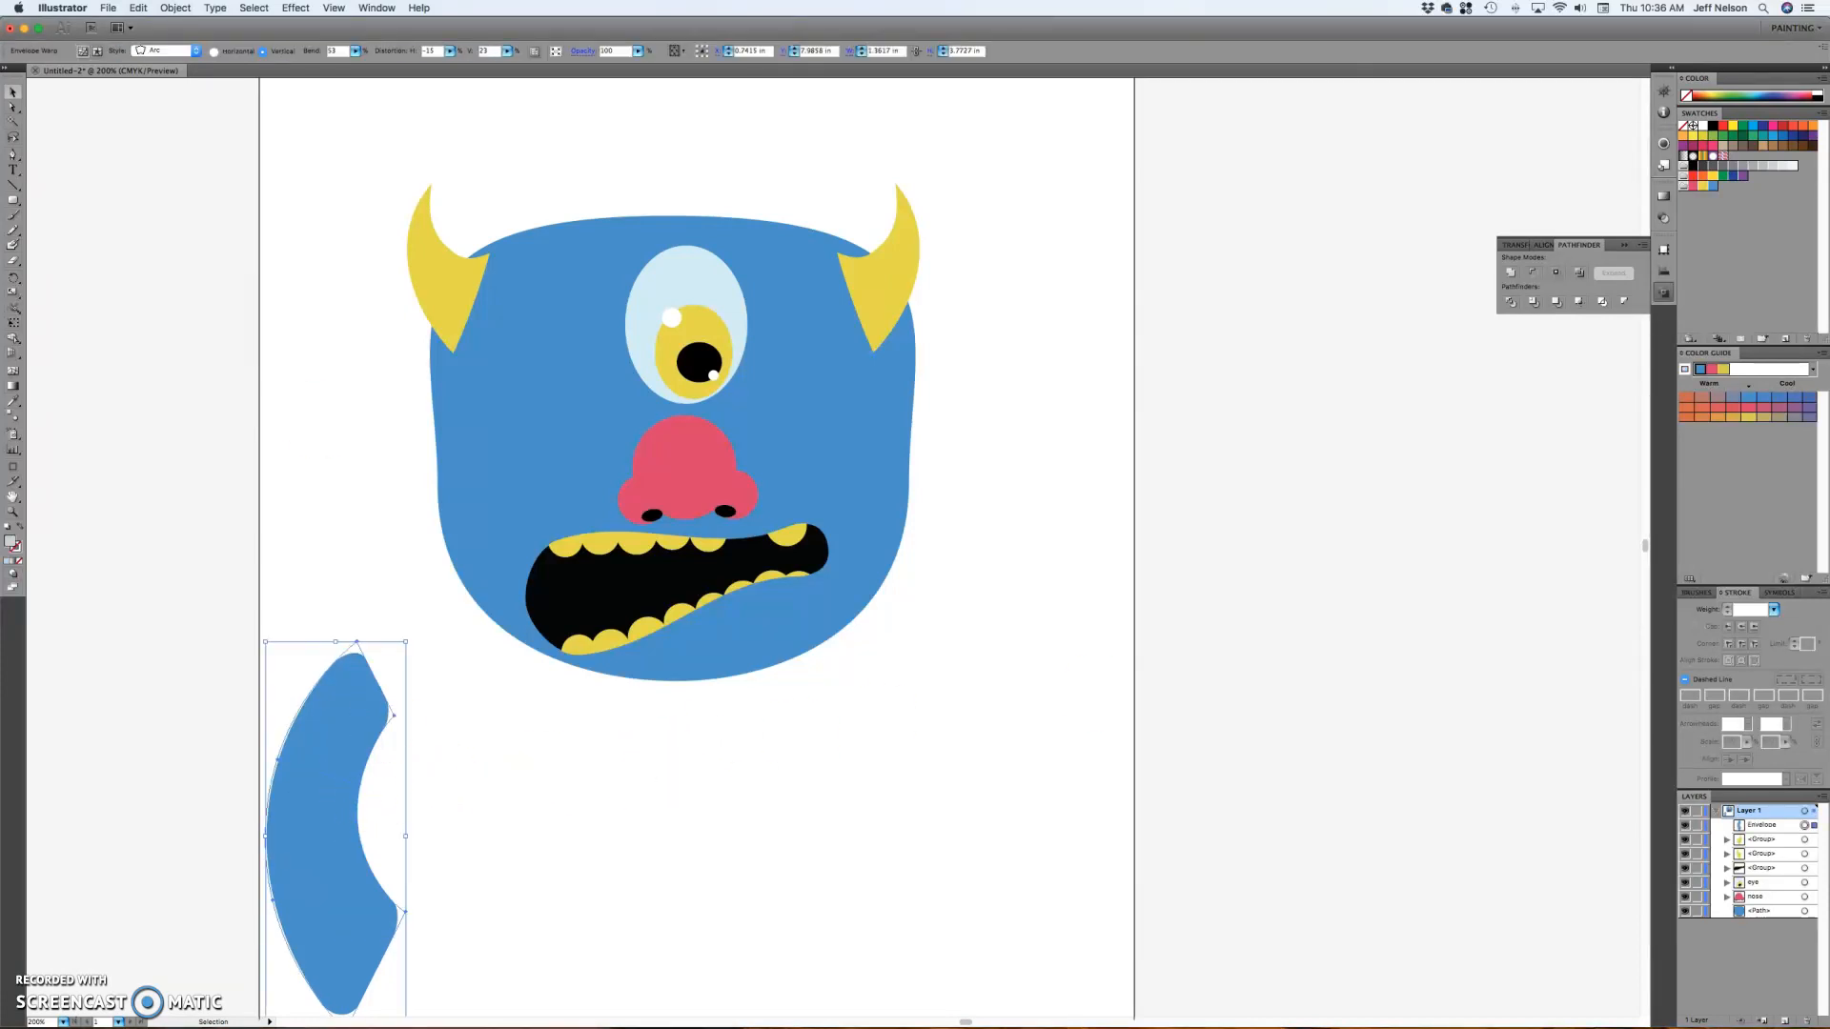
left_click(176, 7)
mouse_move(281, 304)
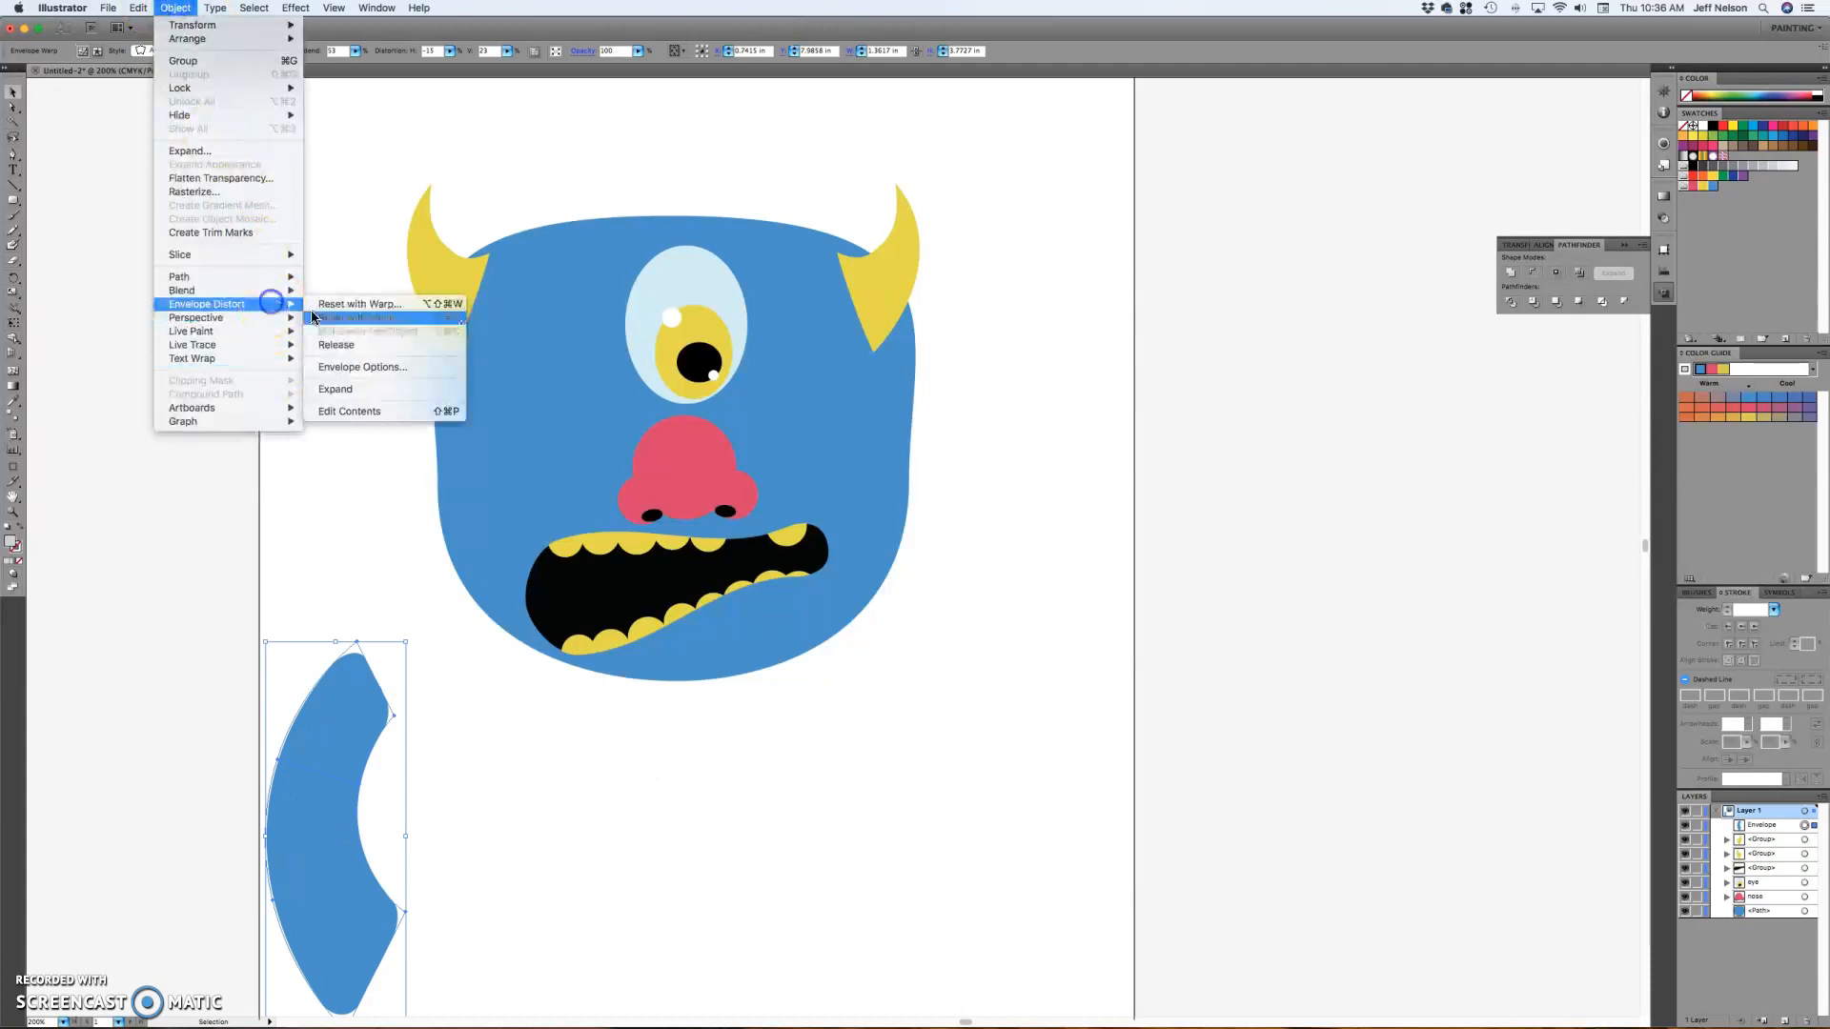
left_click(378, 392)
left_click(642, 883)
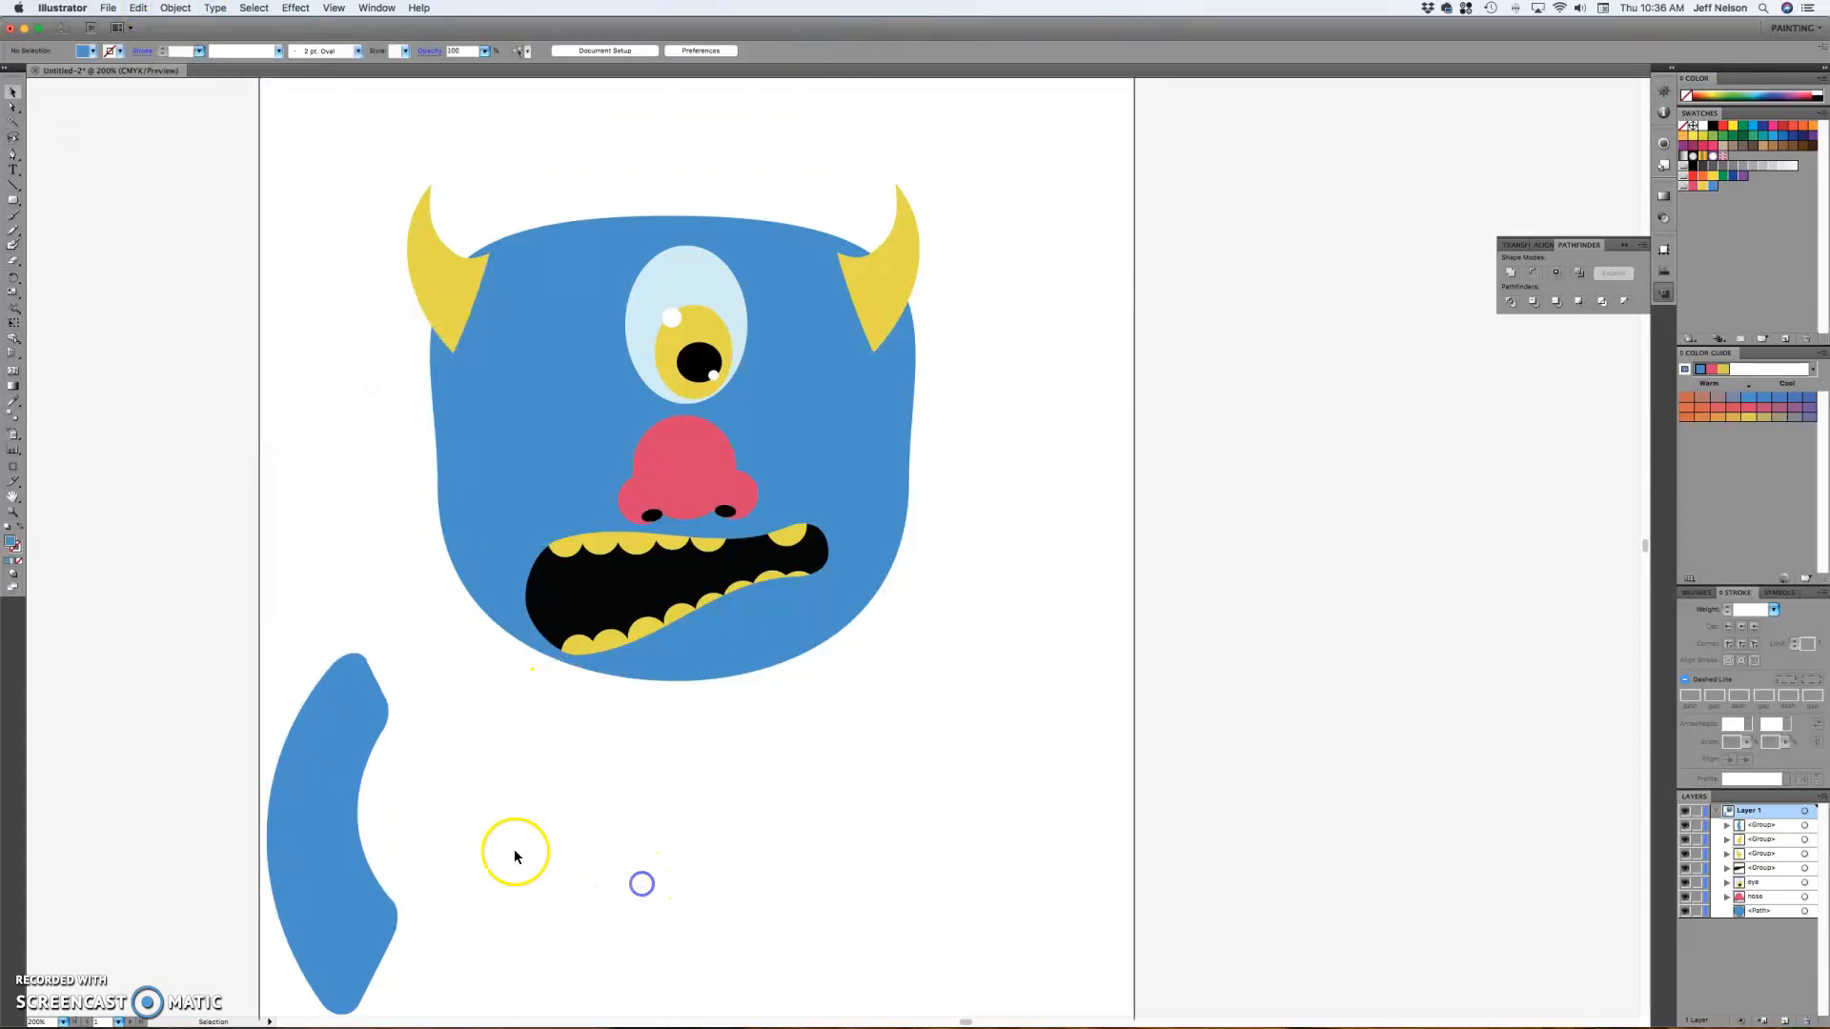
- Move the blue limb to the head's left edge, scale it down and tilt it slightly clockwise as an arm
left_click_drag(334, 851, 404, 592)
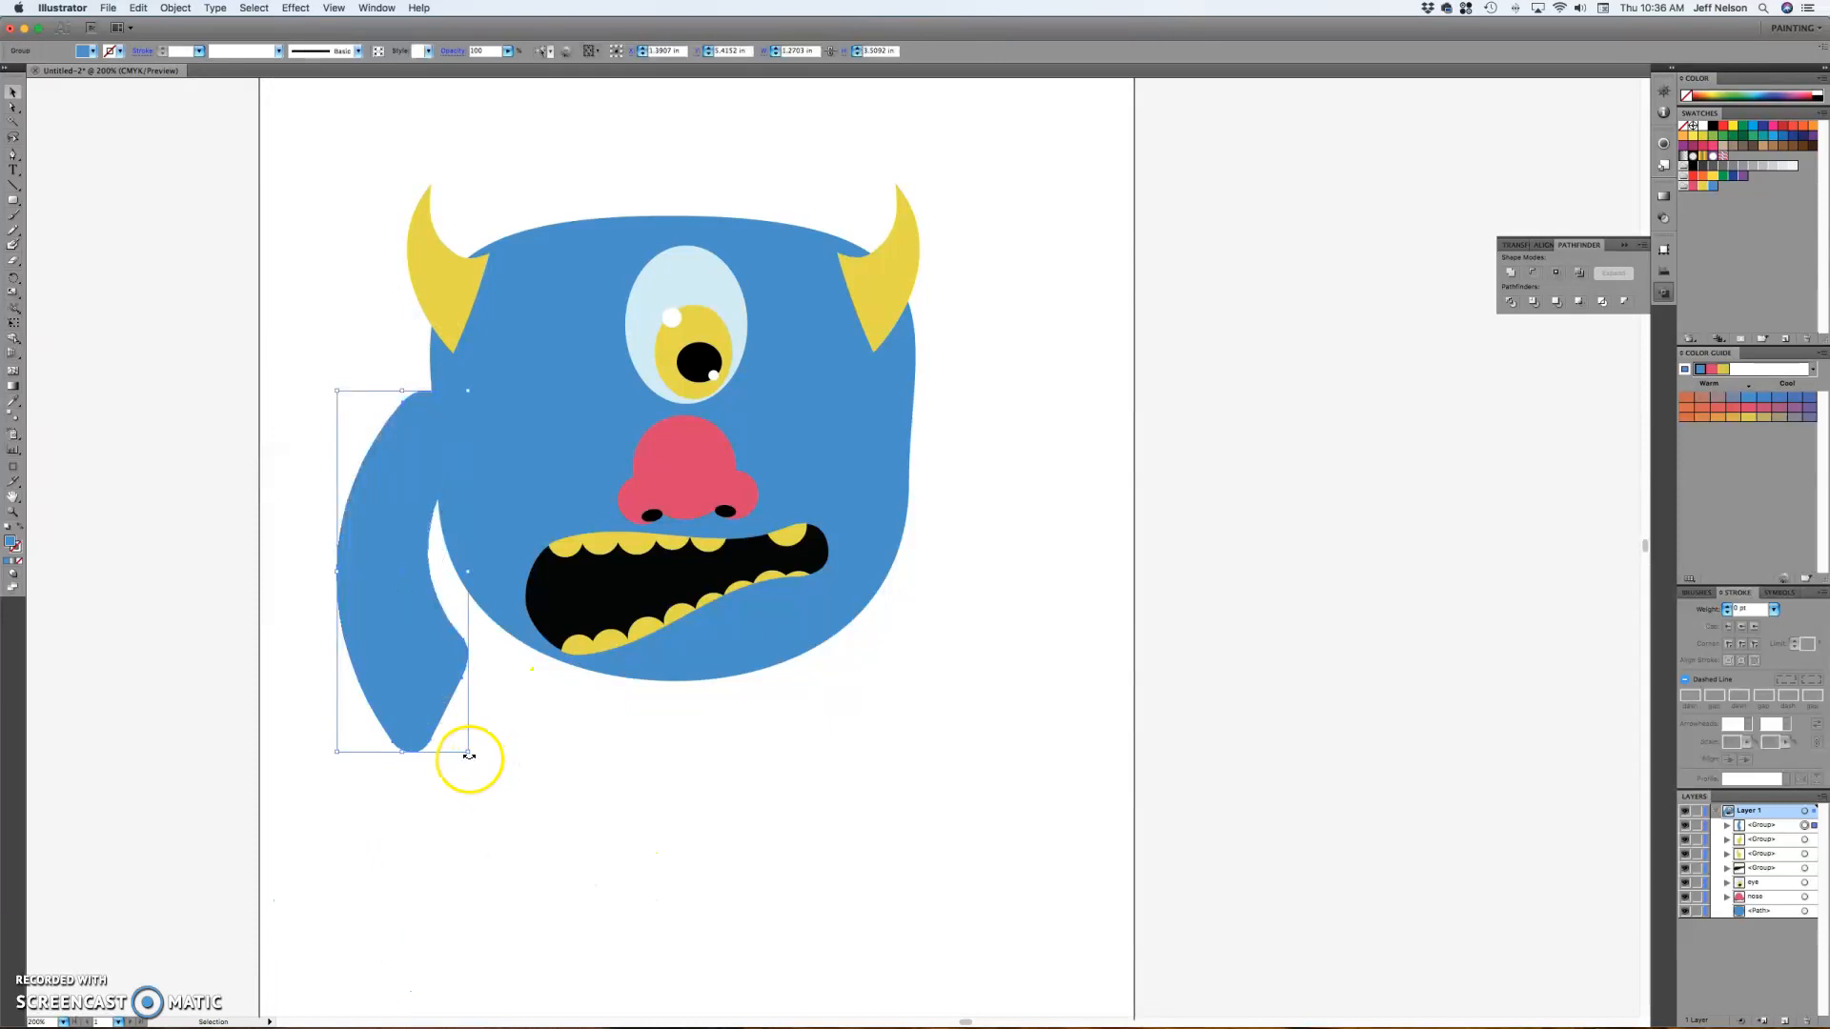
left_click_drag(470, 760, 424, 710)
left_click(415, 715)
left_click_drag(401, 600, 421, 625)
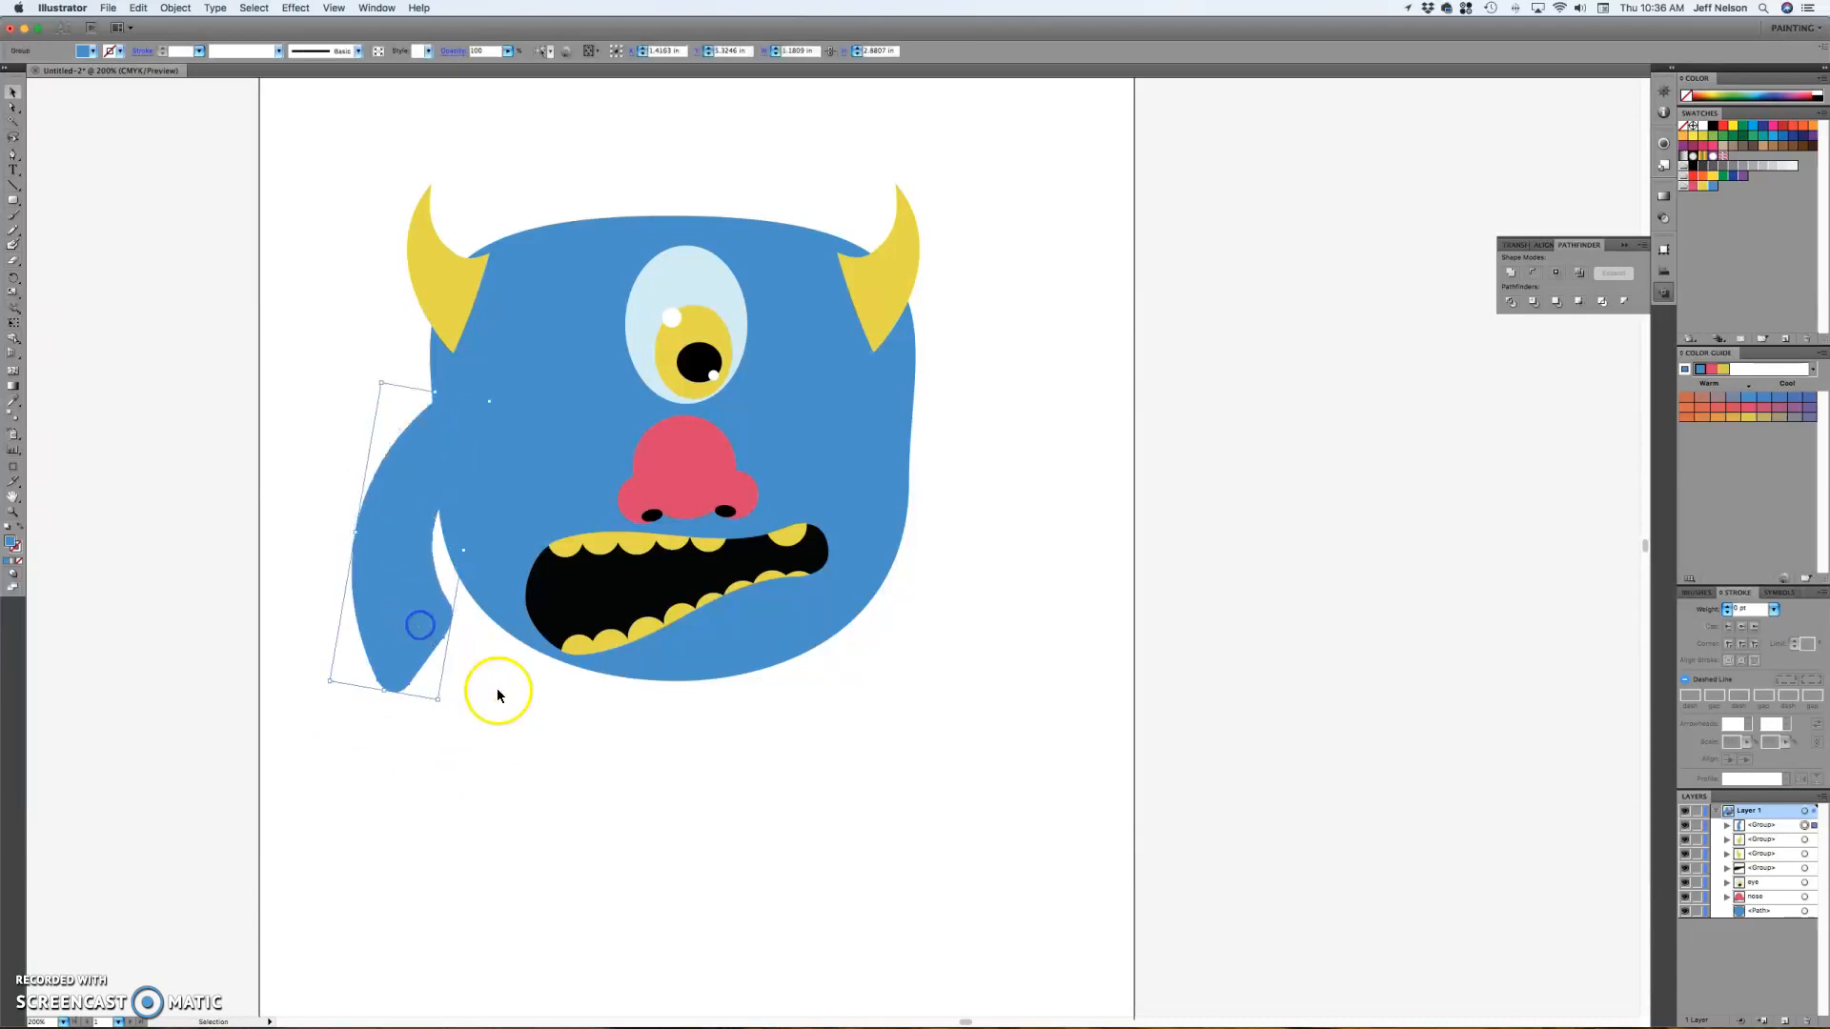
left_click(506, 702)
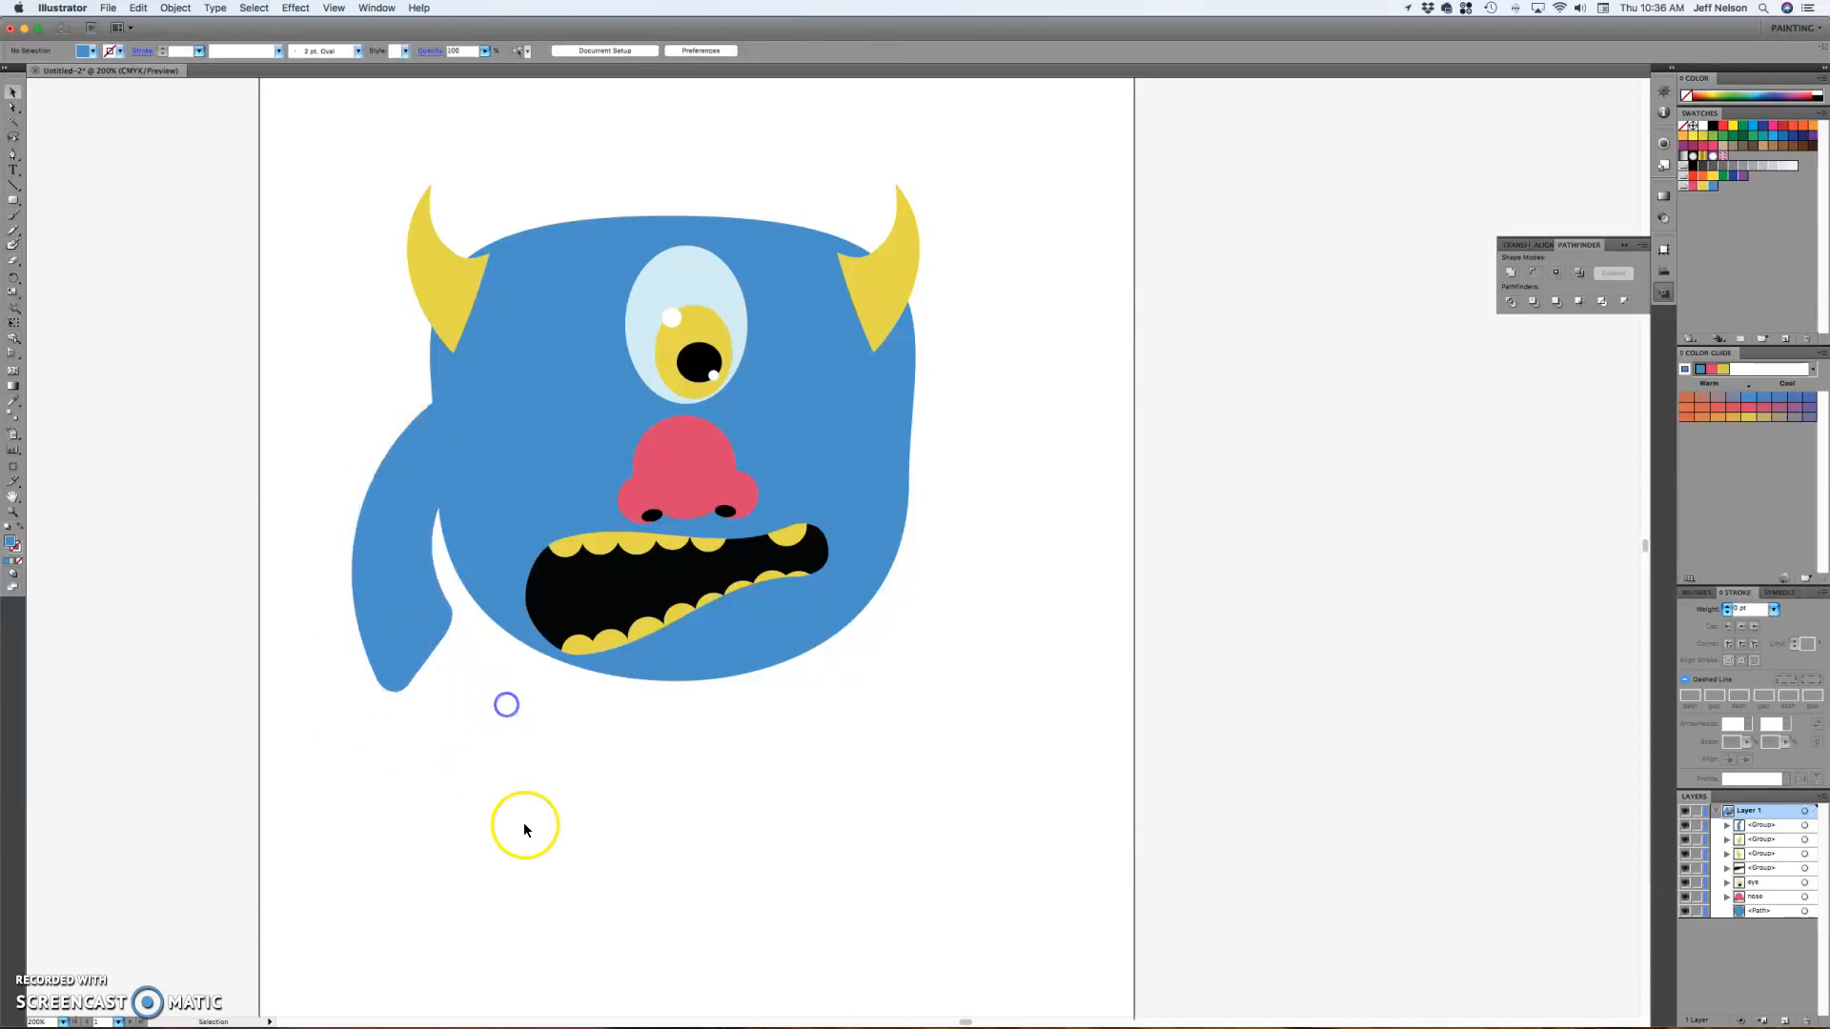
- Duplicate the arm to the other side of the head, reflected across the vertical axis, and place it against the head's right edge
left_click(407, 618)
left_click_drag(408, 617, 1046, 639)
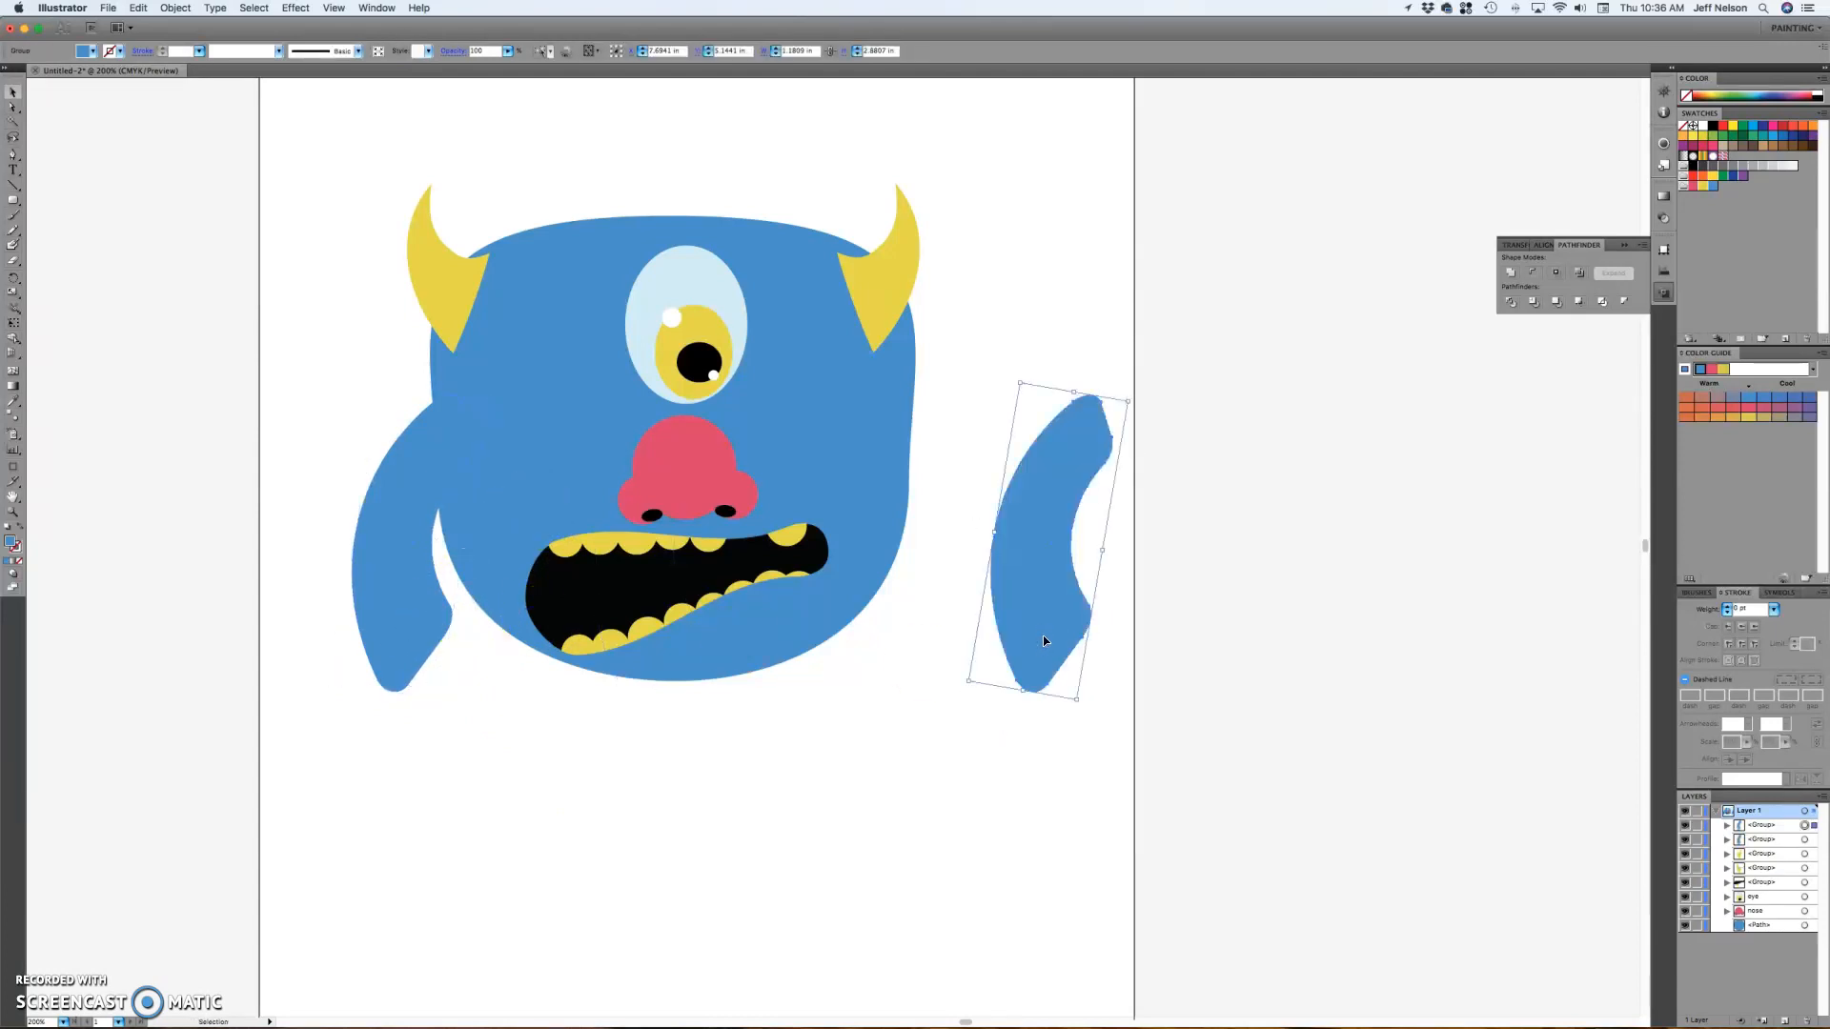
right_click(1044, 641)
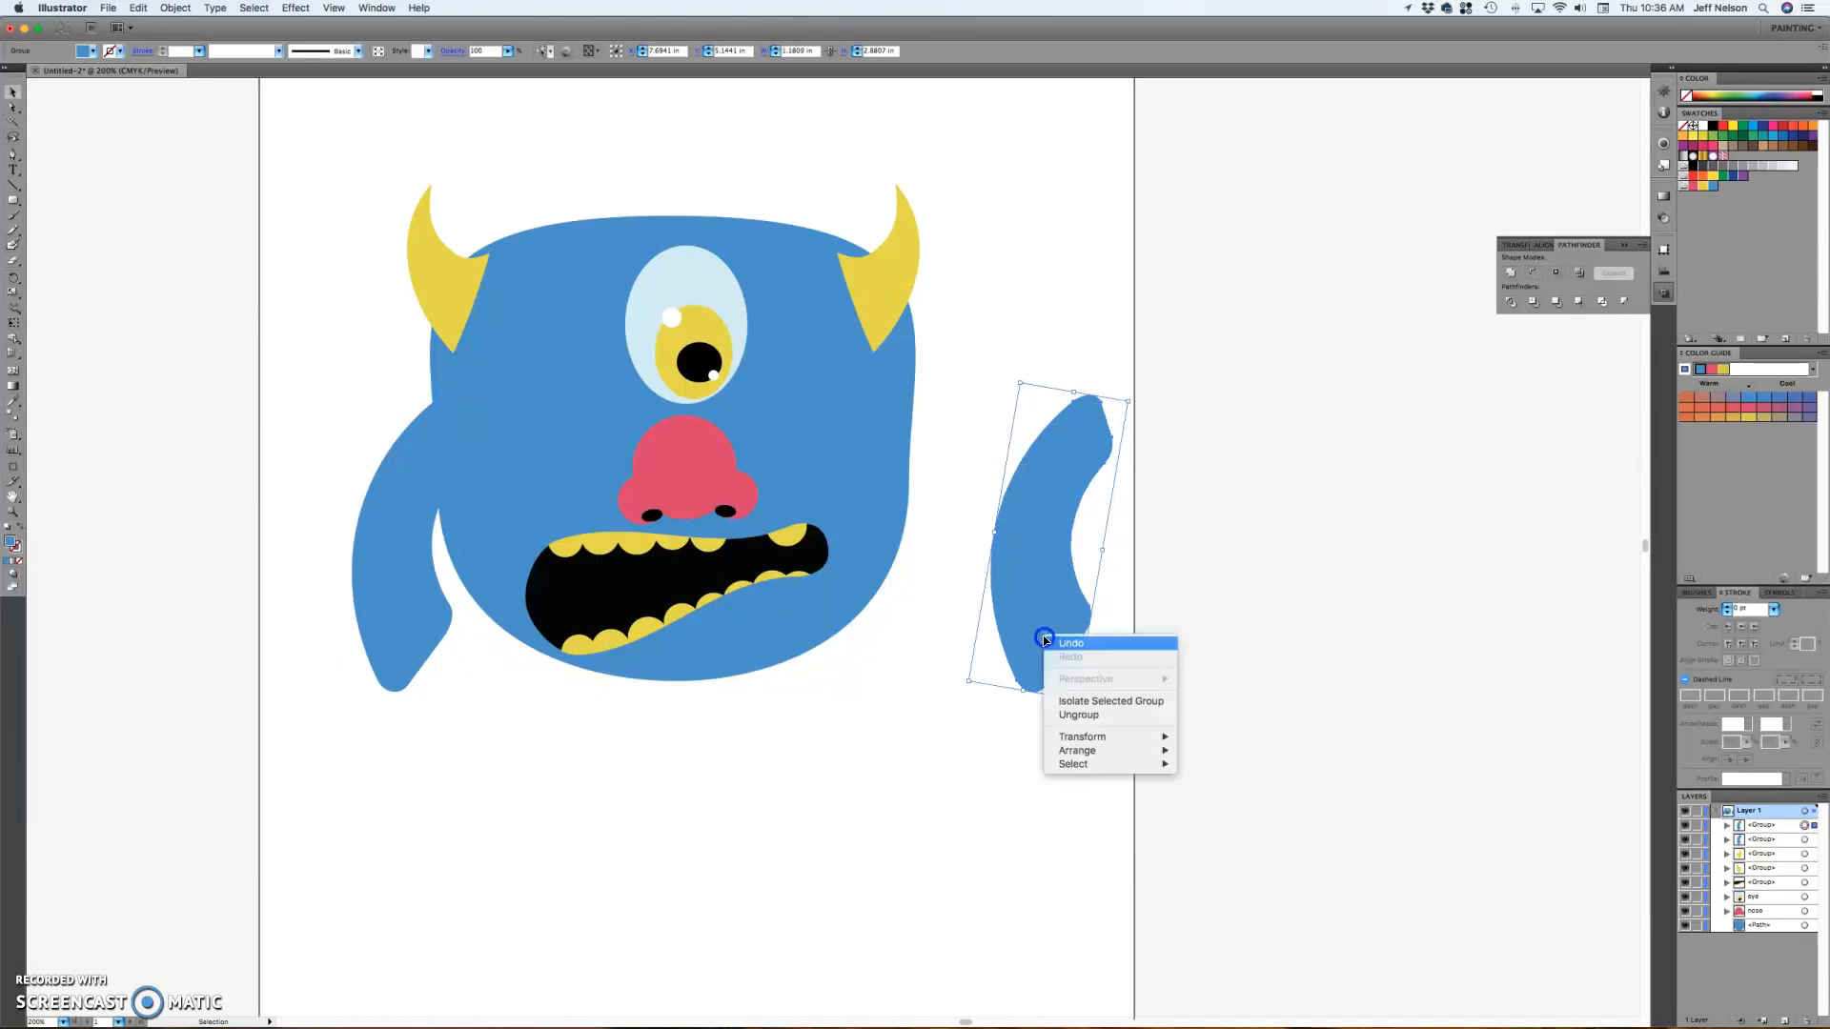
mouse_move(1109, 737)
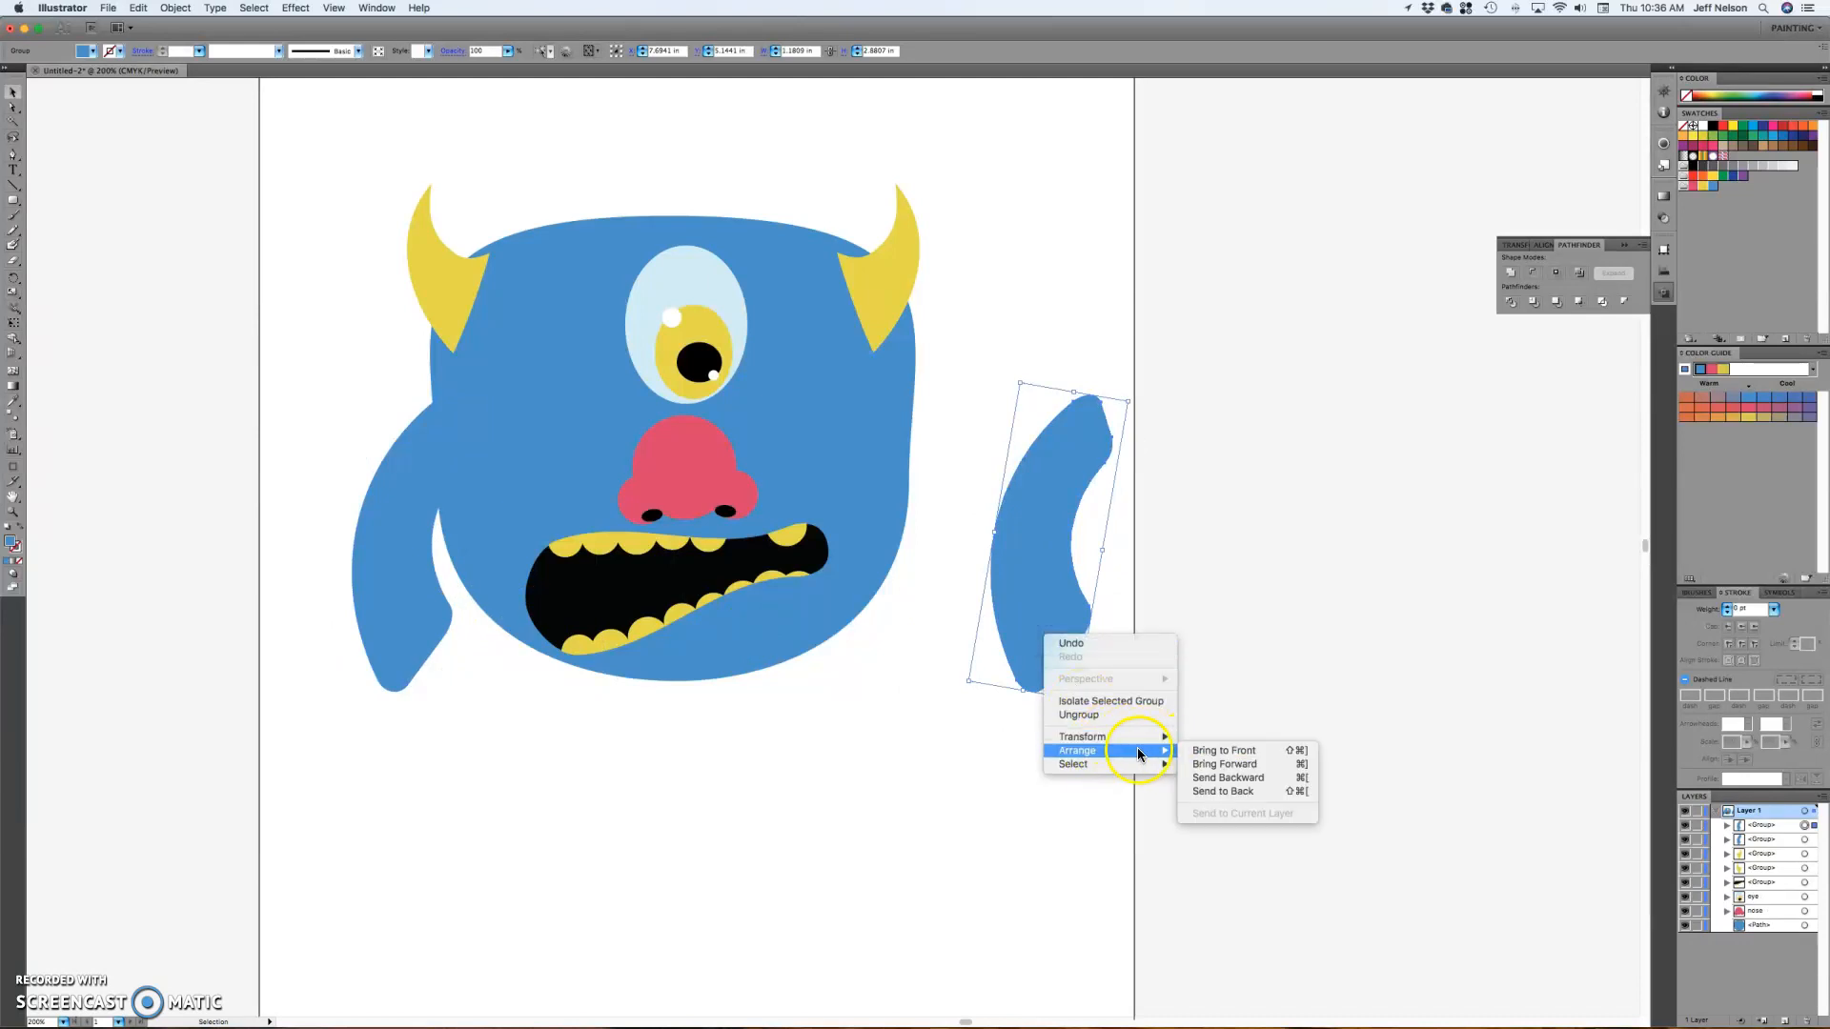
left_click(1232, 786)
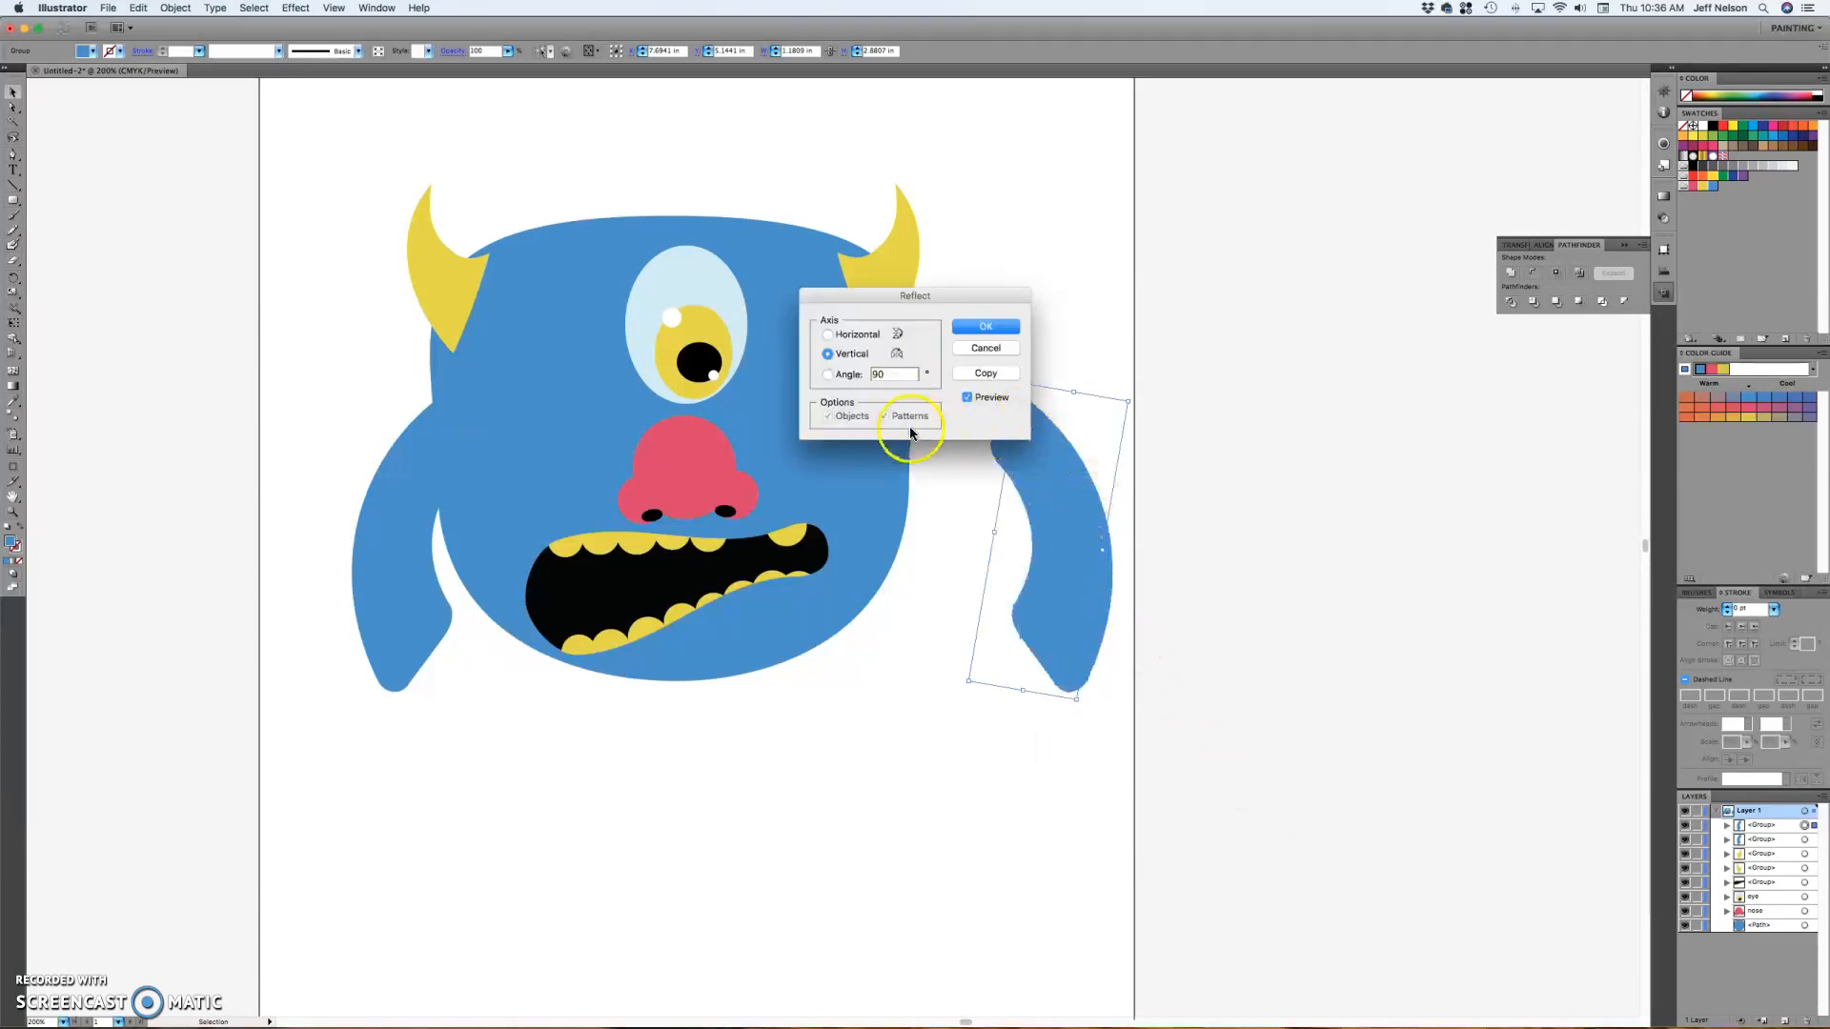
left_click(991, 327)
left_click(1251, 359)
left_click_drag(1045, 527, 939, 503)
left_click(1160, 523)
- Duplicate both arms together straight down below the head to serve as legs
left_click(372, 627)
left_click(985, 587, "shift")
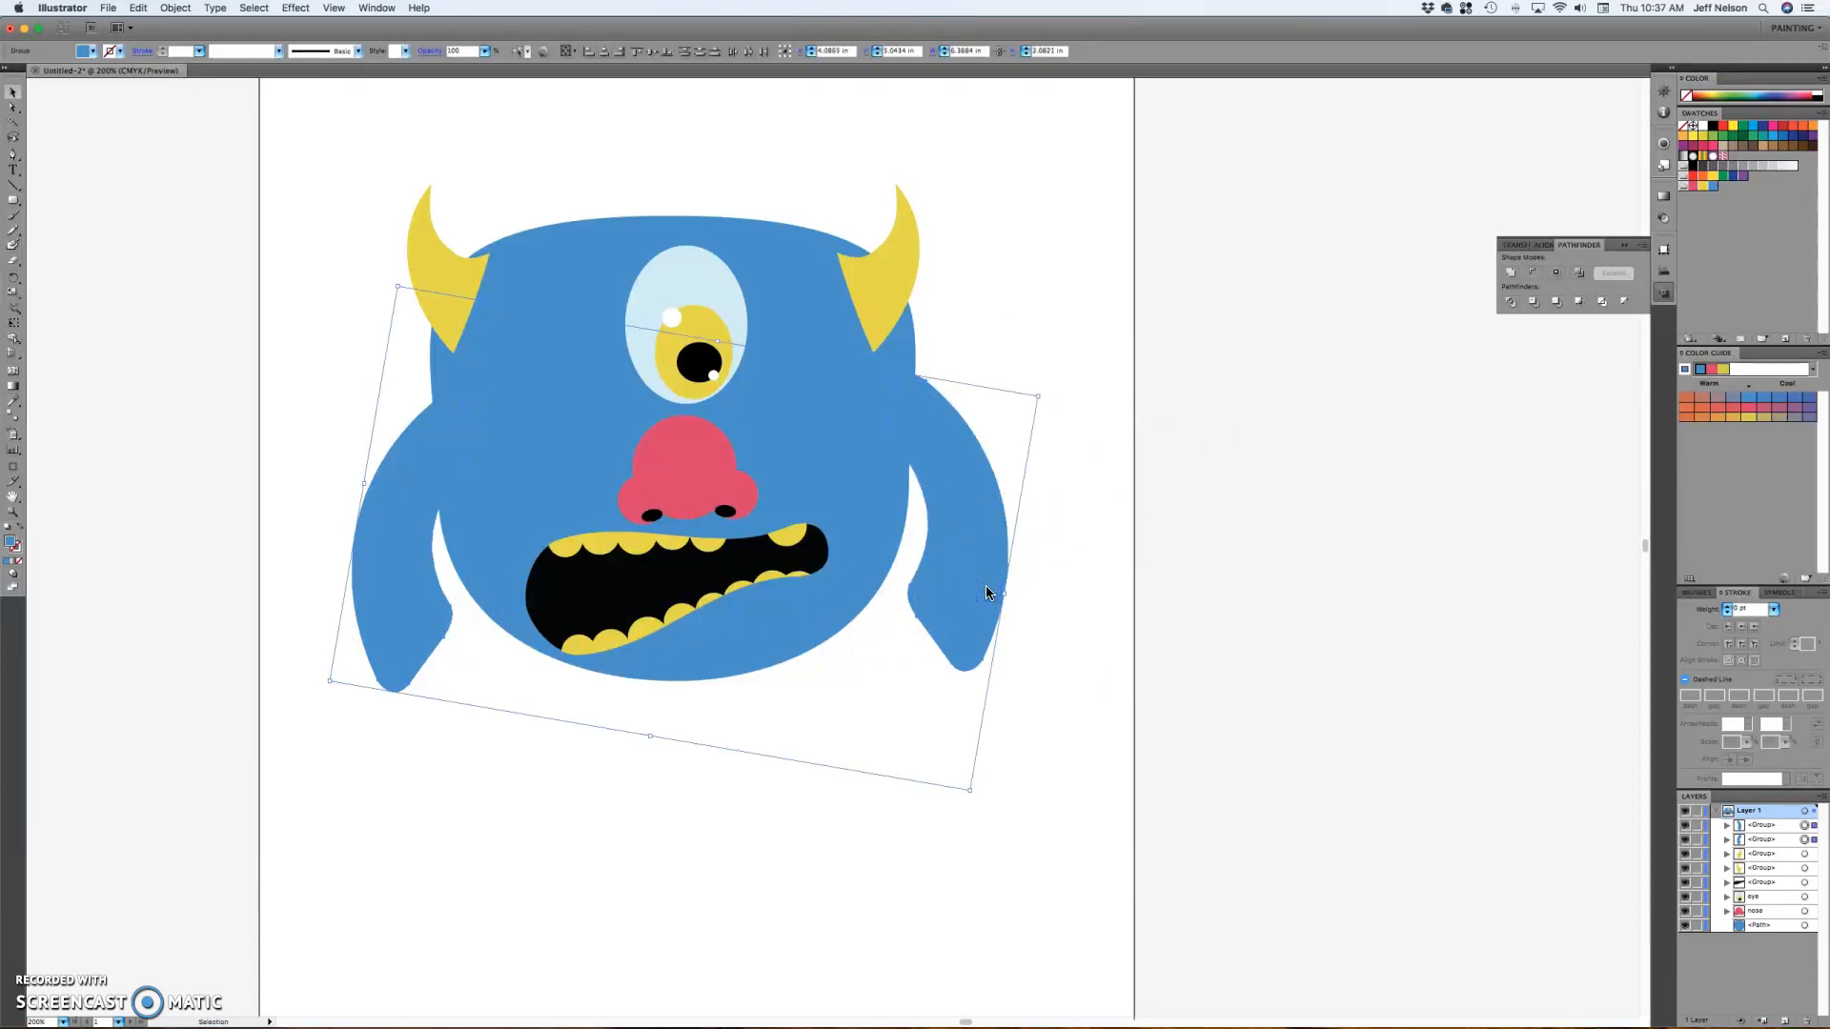
left_click_drag(985, 591, 951, 859)
left_click(1154, 760)
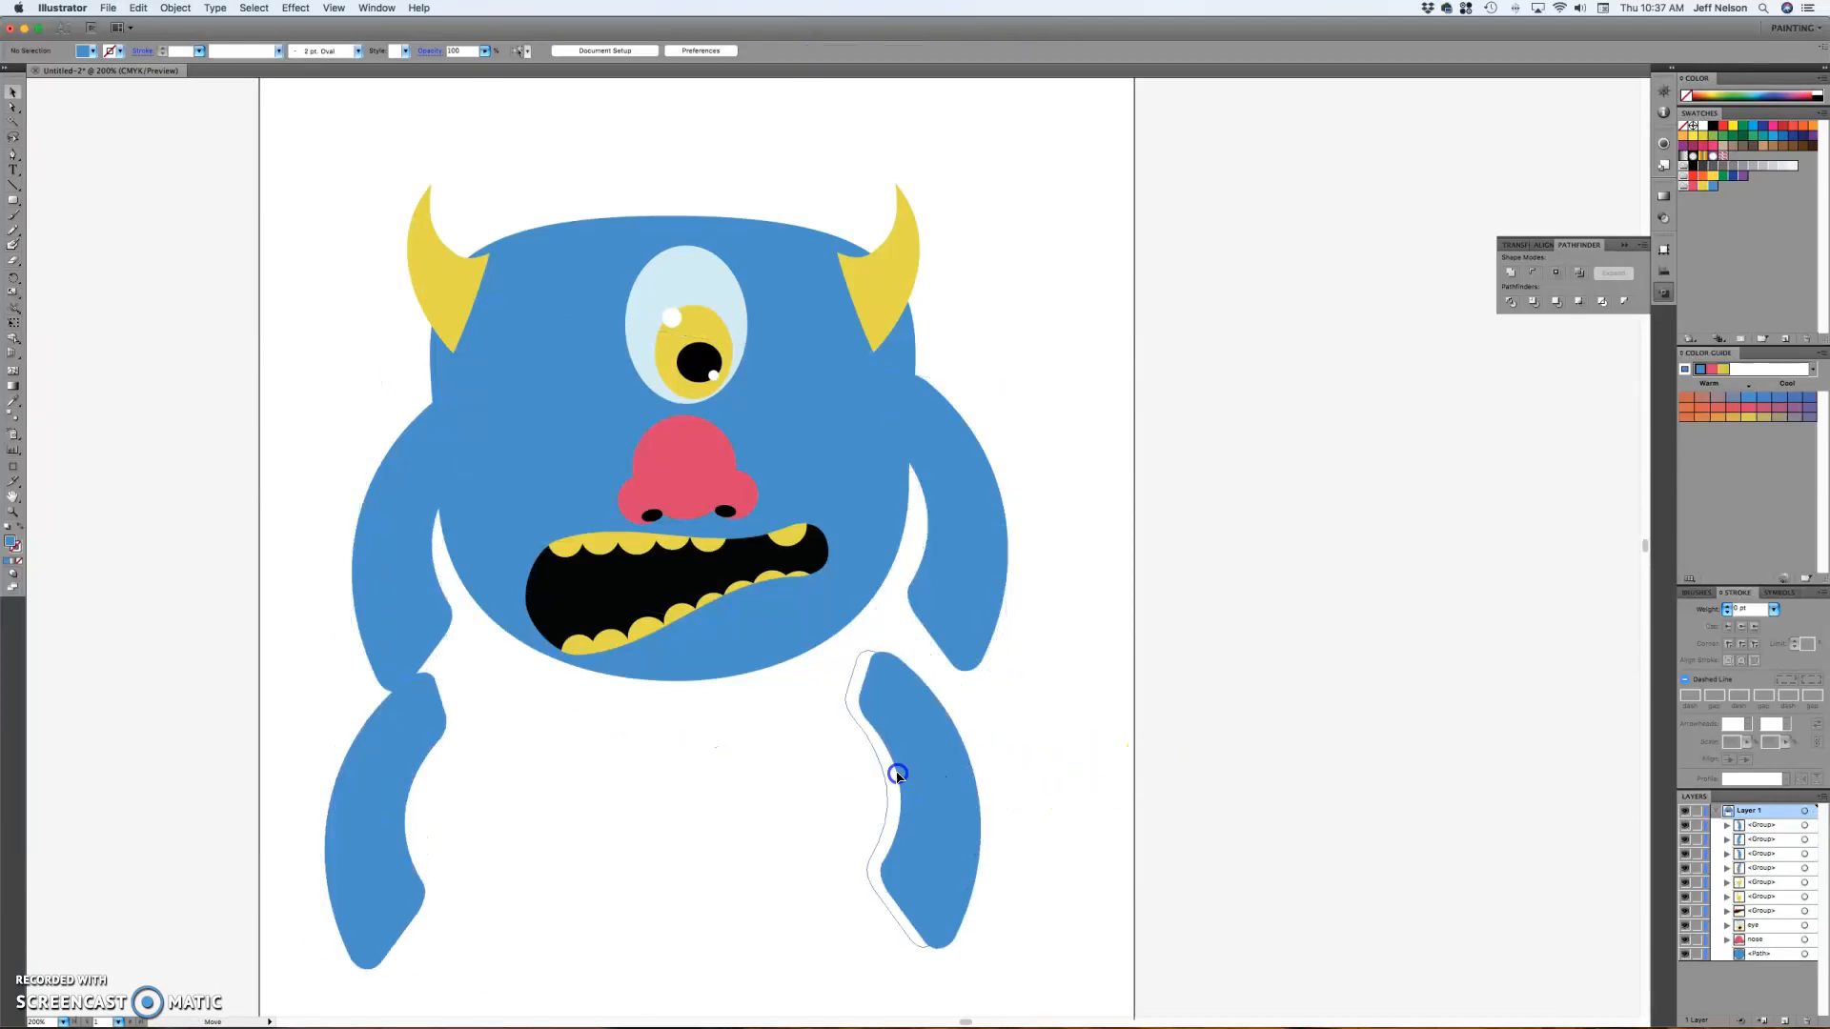
- Move the right leg copy inward under the head's lower edge, then try adjusting its bounding box and undo that adjustment
left_click(840, 749)
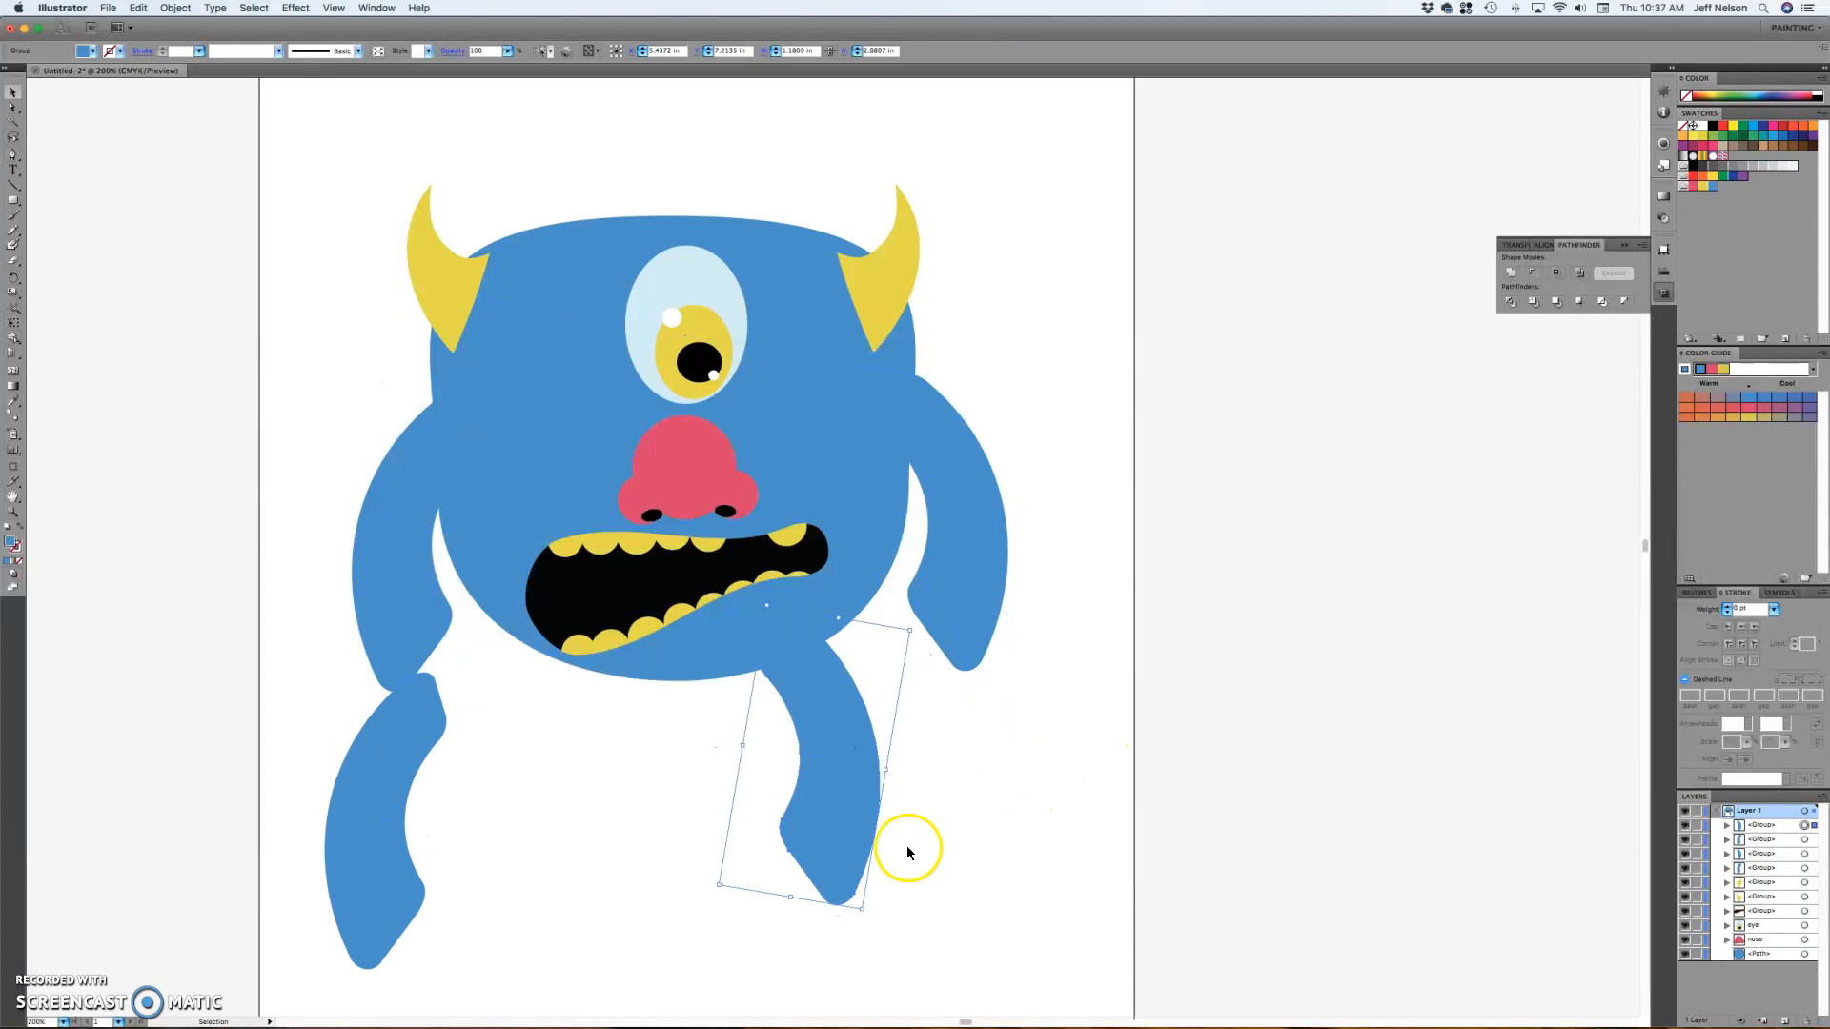
left_click_drag(867, 916, 757, 903)
key("super+z")
- Select both leg copies and rotate them together by roughly half a turn so their lower ends curve inward
left_click(368, 837, "shift")
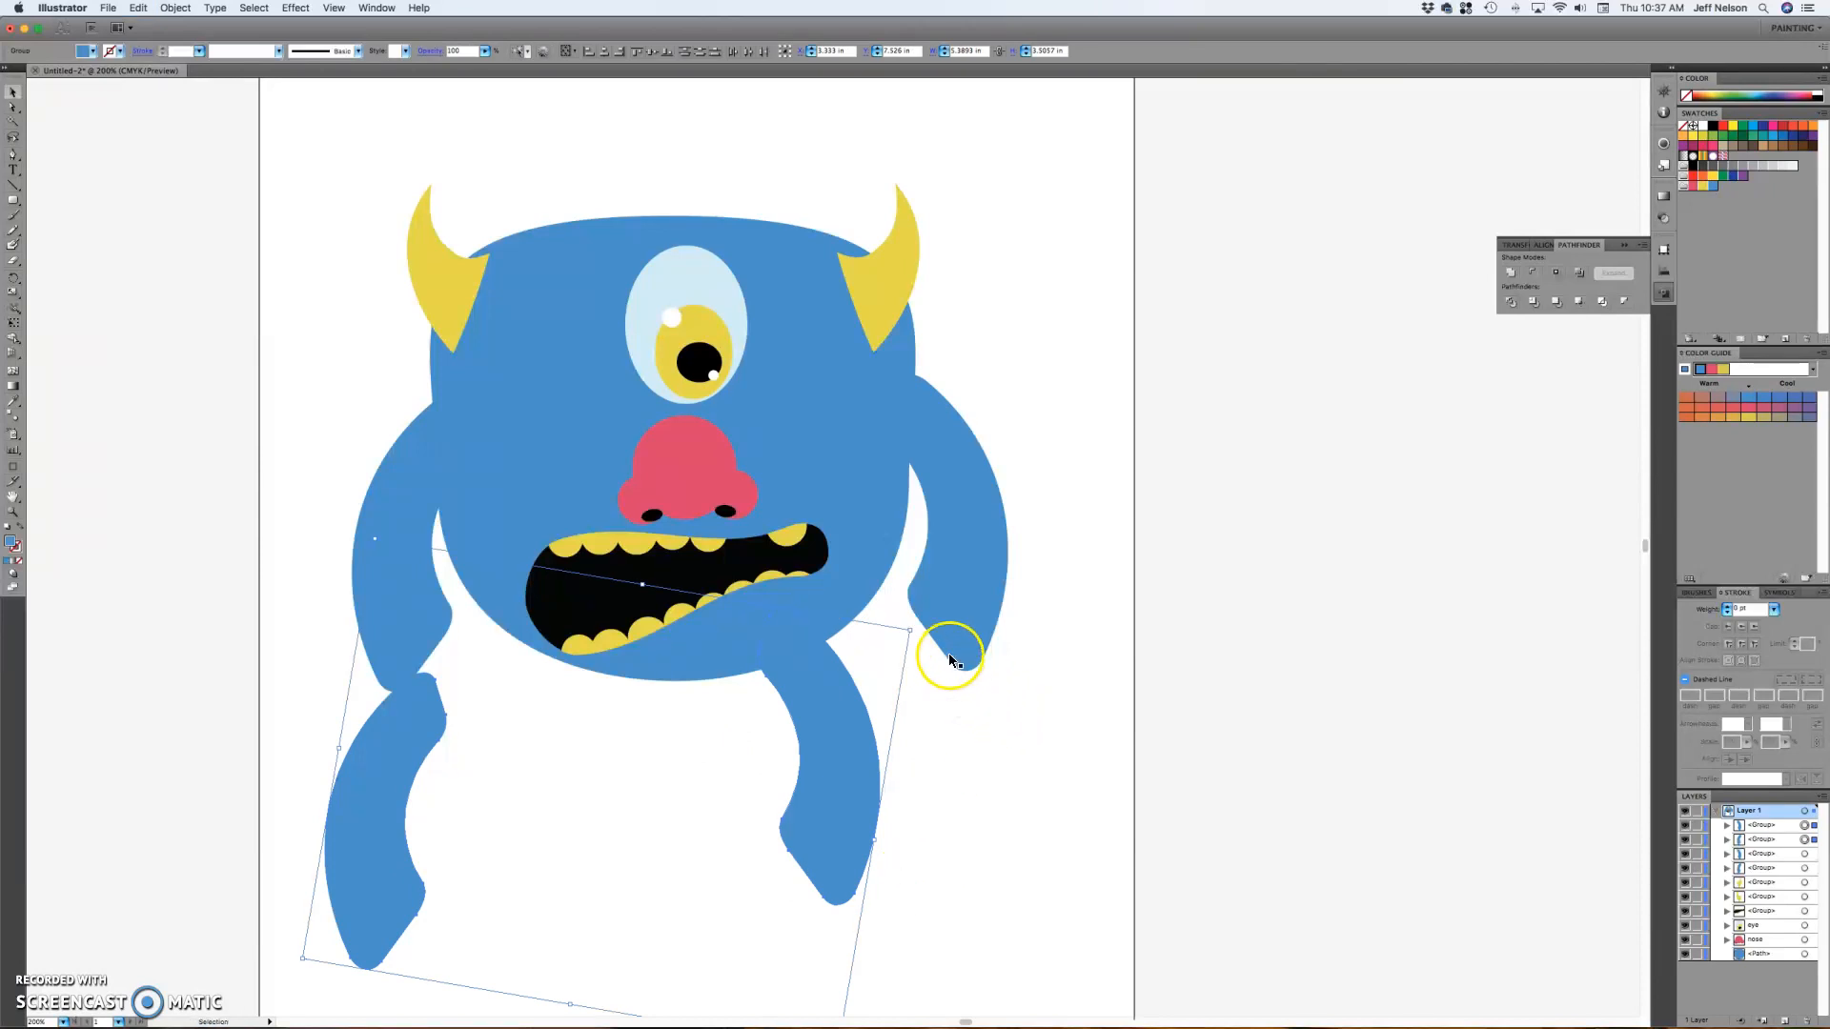
left_click_drag(929, 632, 809, 686)
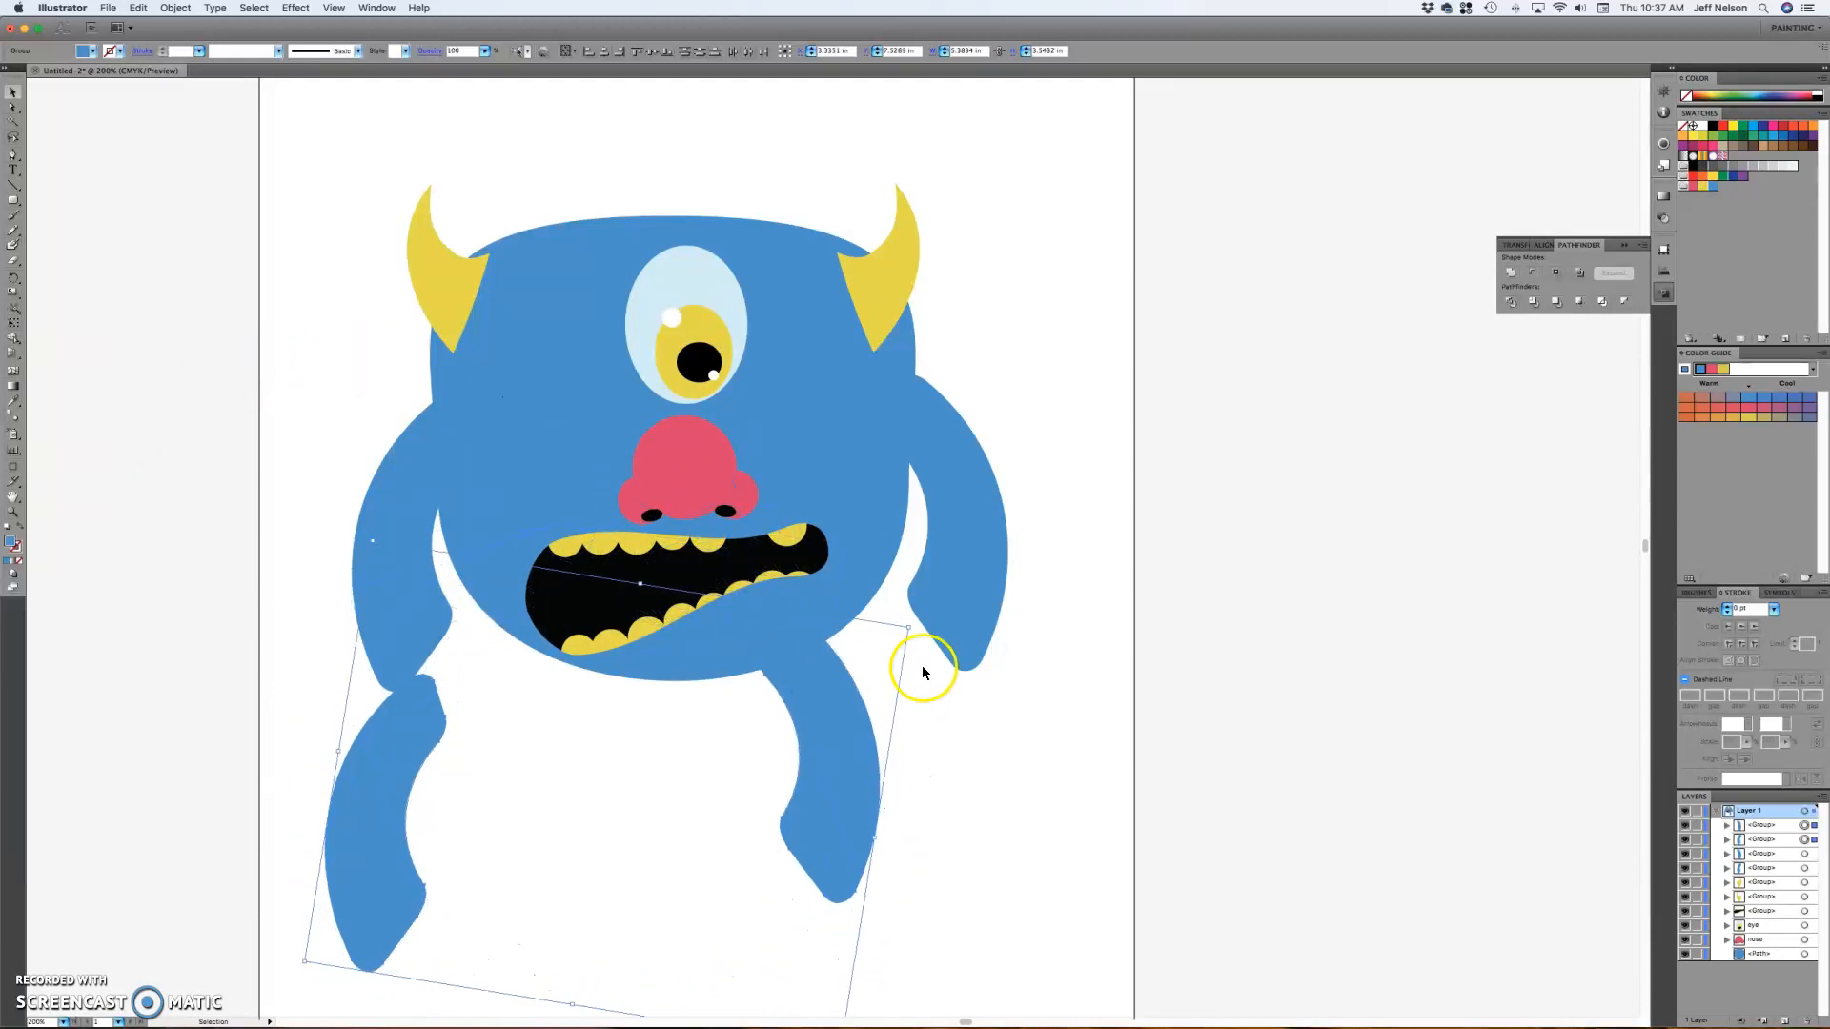
mouse_move(917, 610)
left_mouse_down()
mouse_move(560, 633)
mouse_move(488, 674)
mouse_move(486, 788)
mouse_move(584, 809)
mouse_move(614, 791)
mouse_move(592, 772)
mouse_move(604, 678)
mouse_move(658, 674)
mouse_move(731, 735)
mouse_move(740, 670)
mouse_move(535, 667)
mouse_move(495, 748)
mouse_move(531, 800)
mouse_move(576, 793)
left_mouse_up()
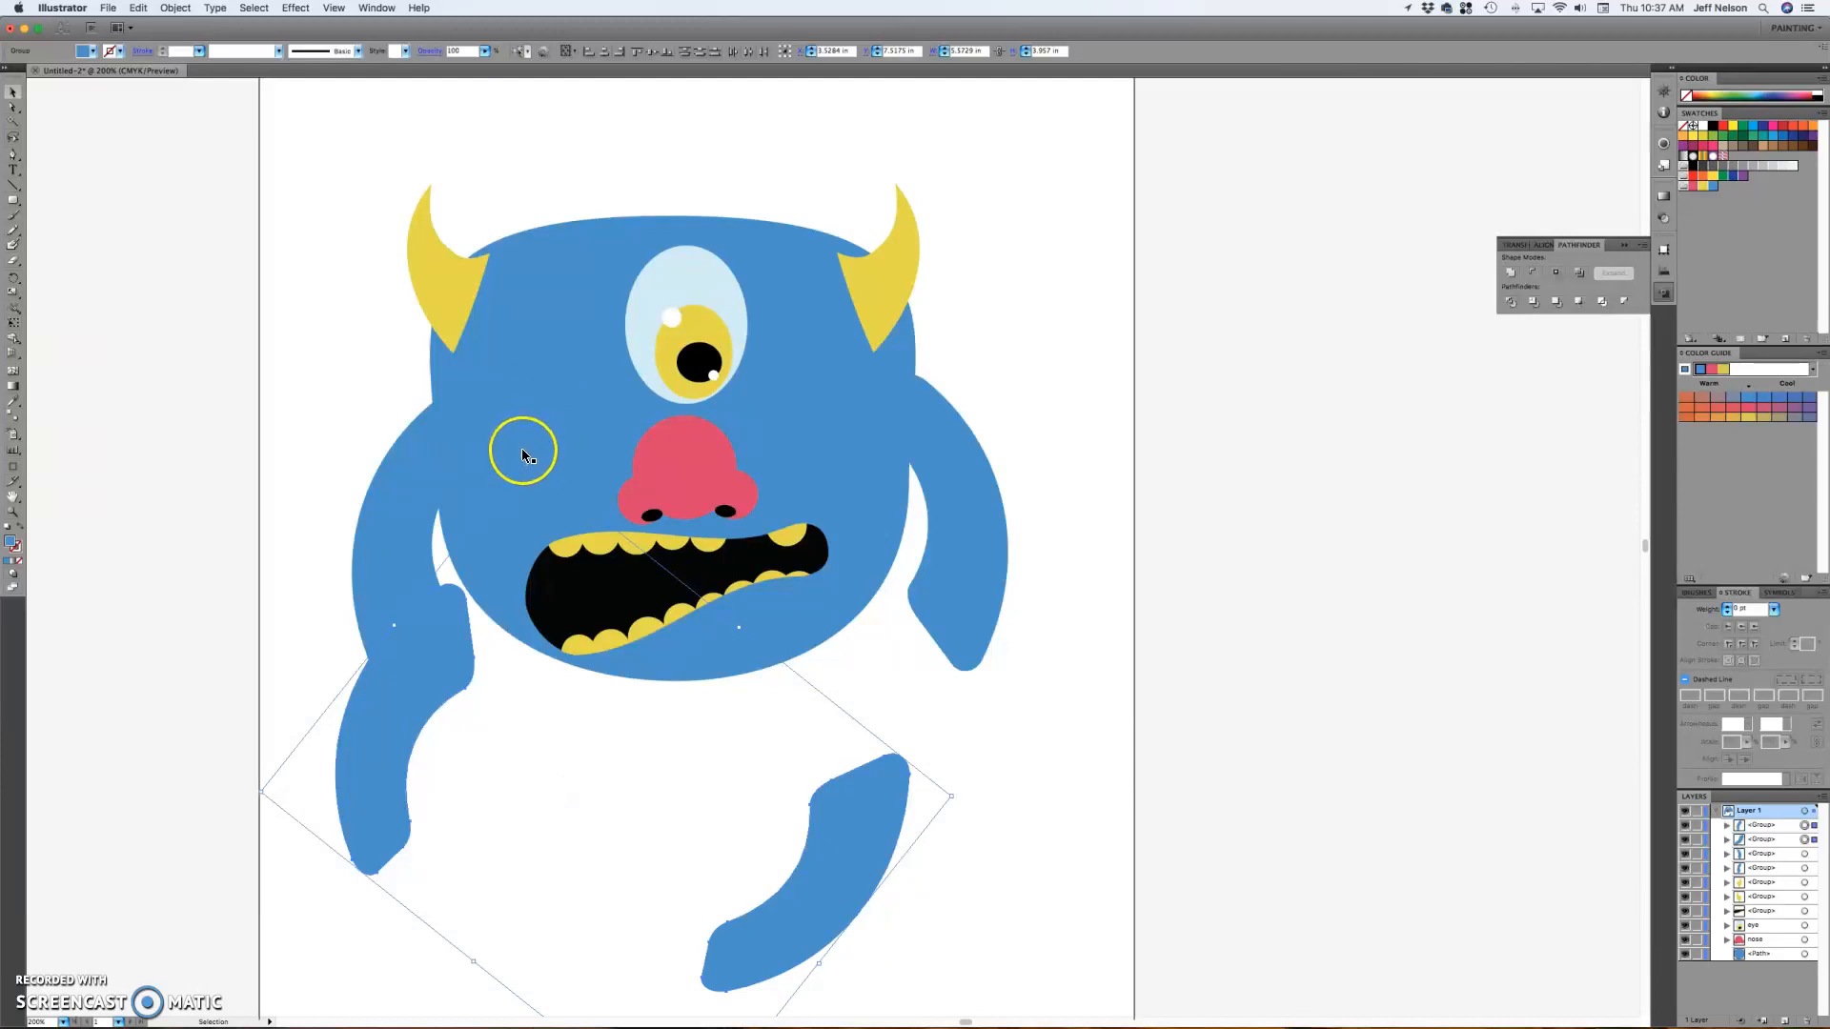
left_click_drag(523, 454, 372, 572)
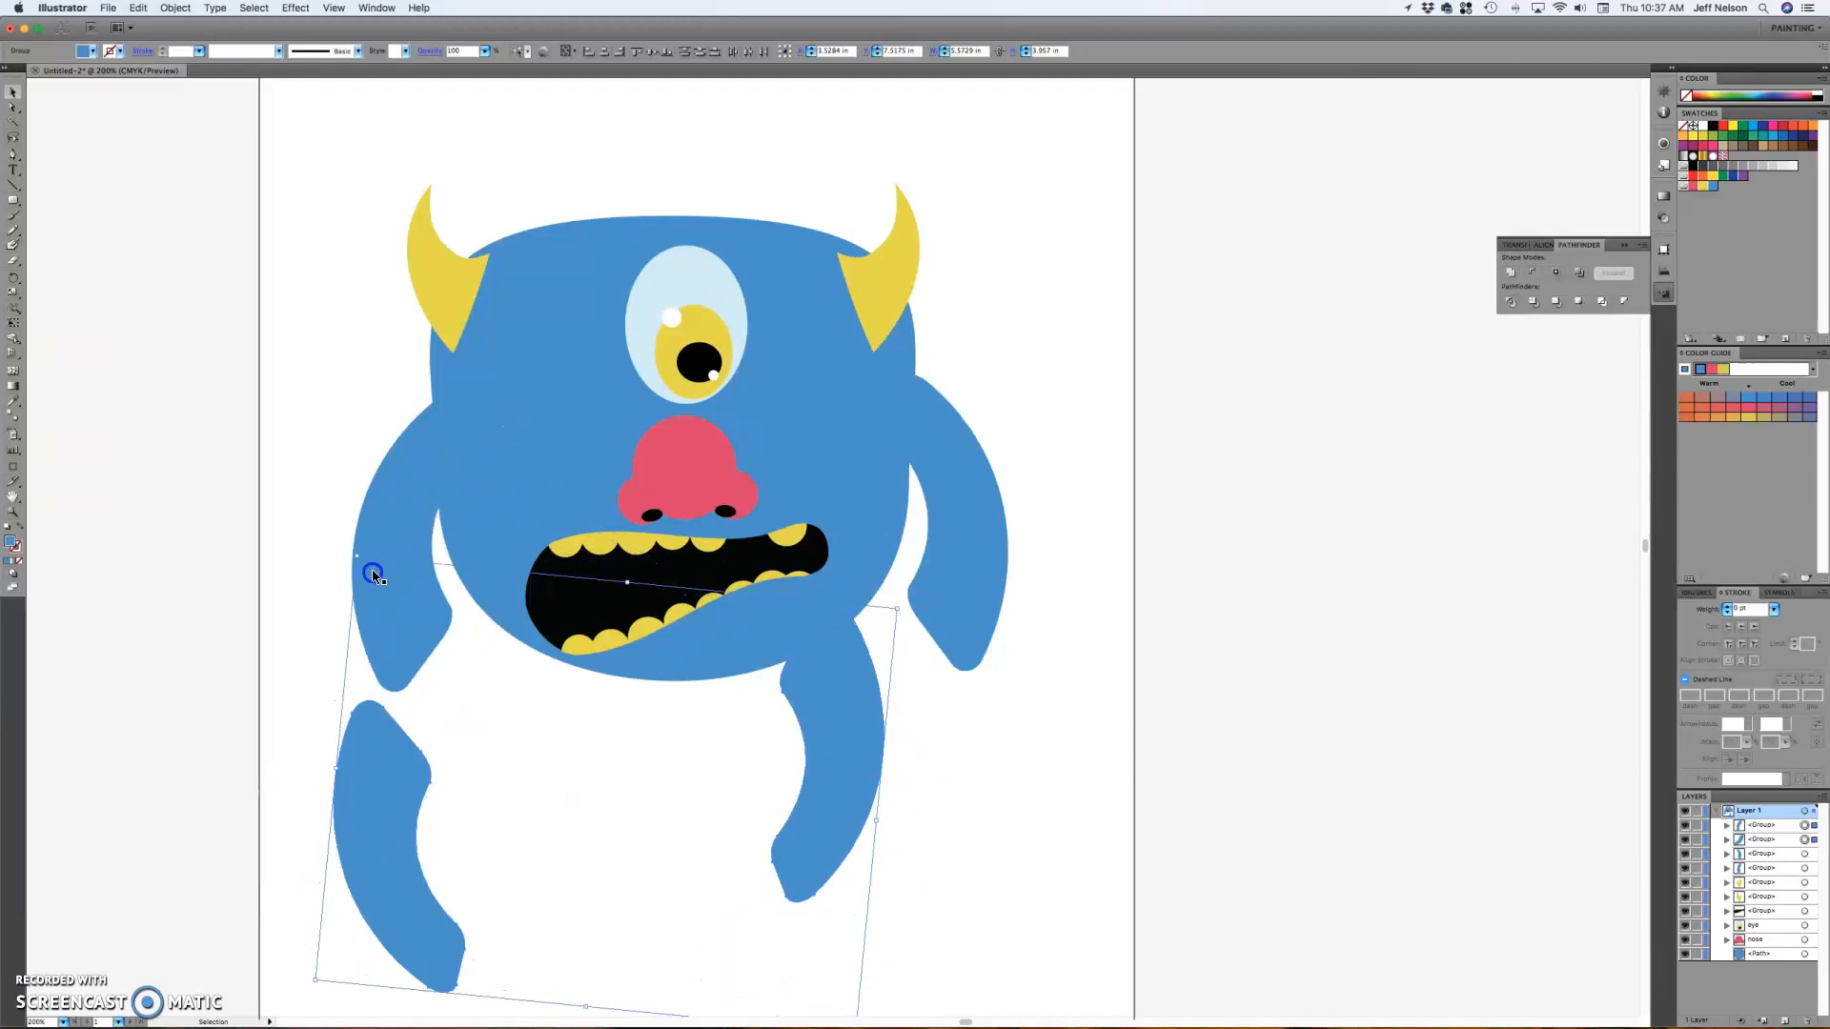
left_click(976, 759)
- Move the two legs up and inward so their upper ends overlap the underside of the head
left_click_drag(432, 817, 541, 703)
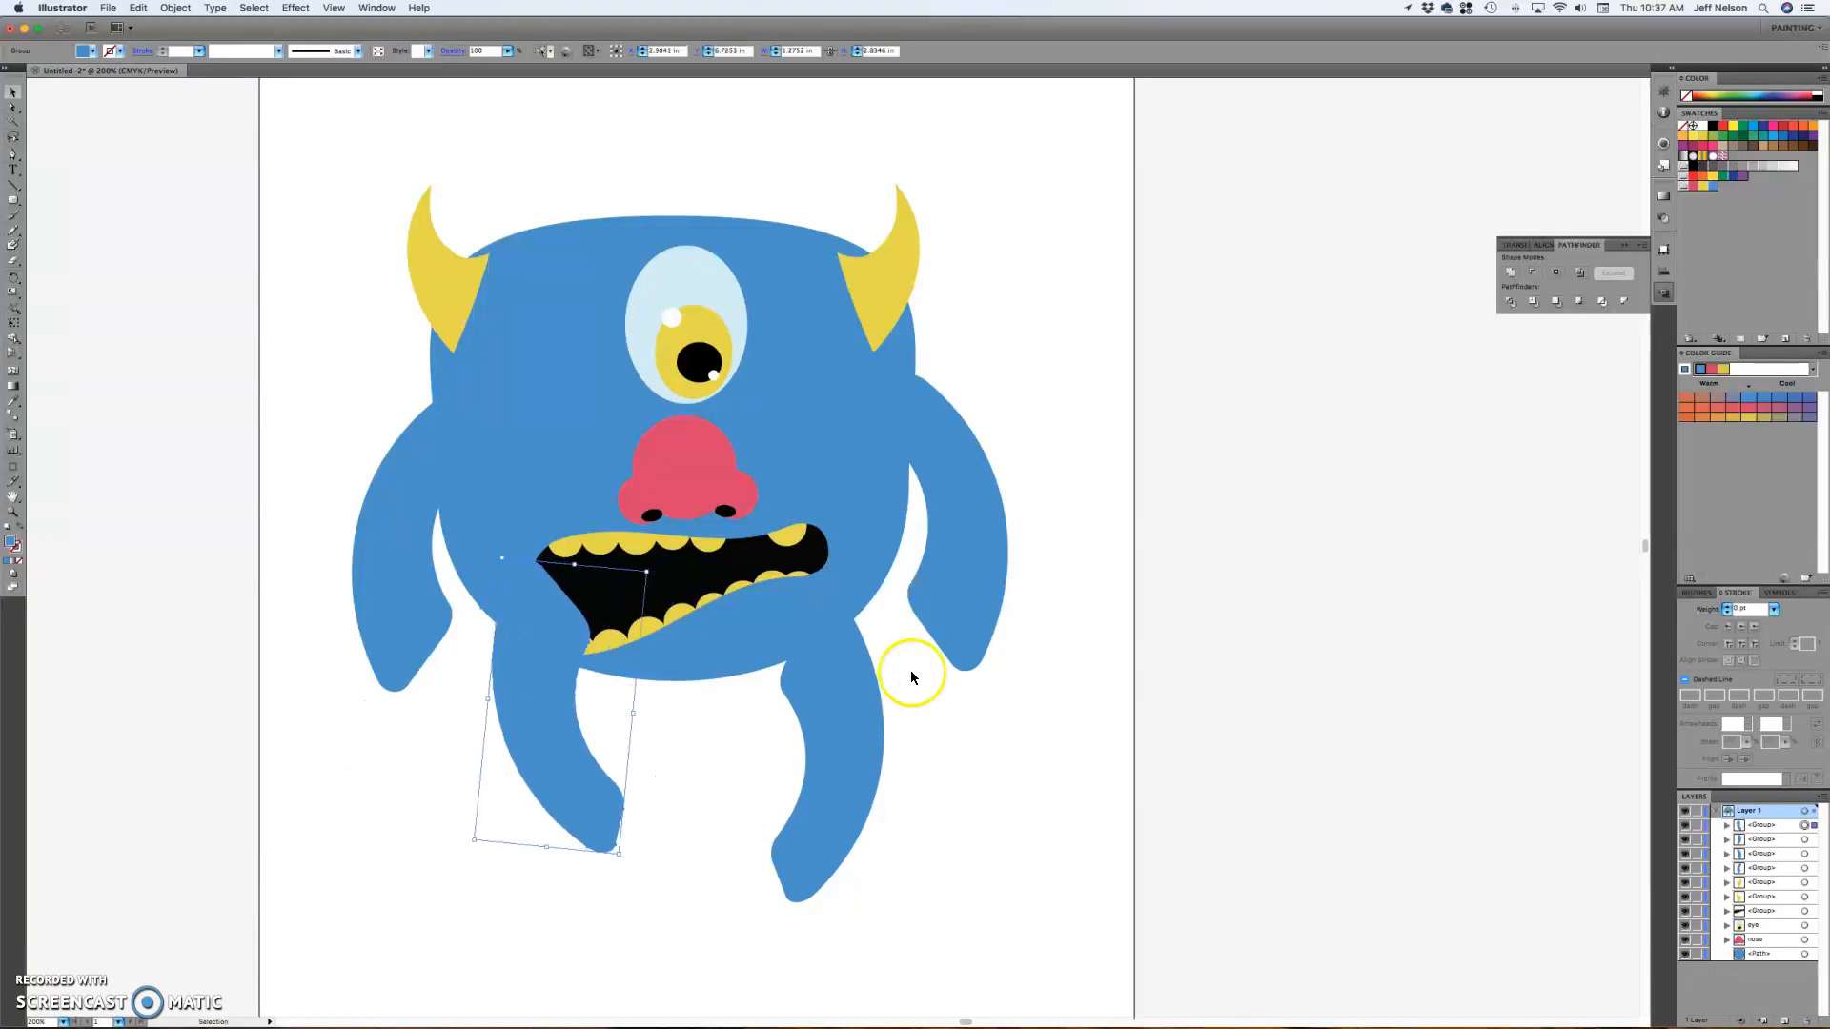
left_click_drag(840, 758, 801, 693)
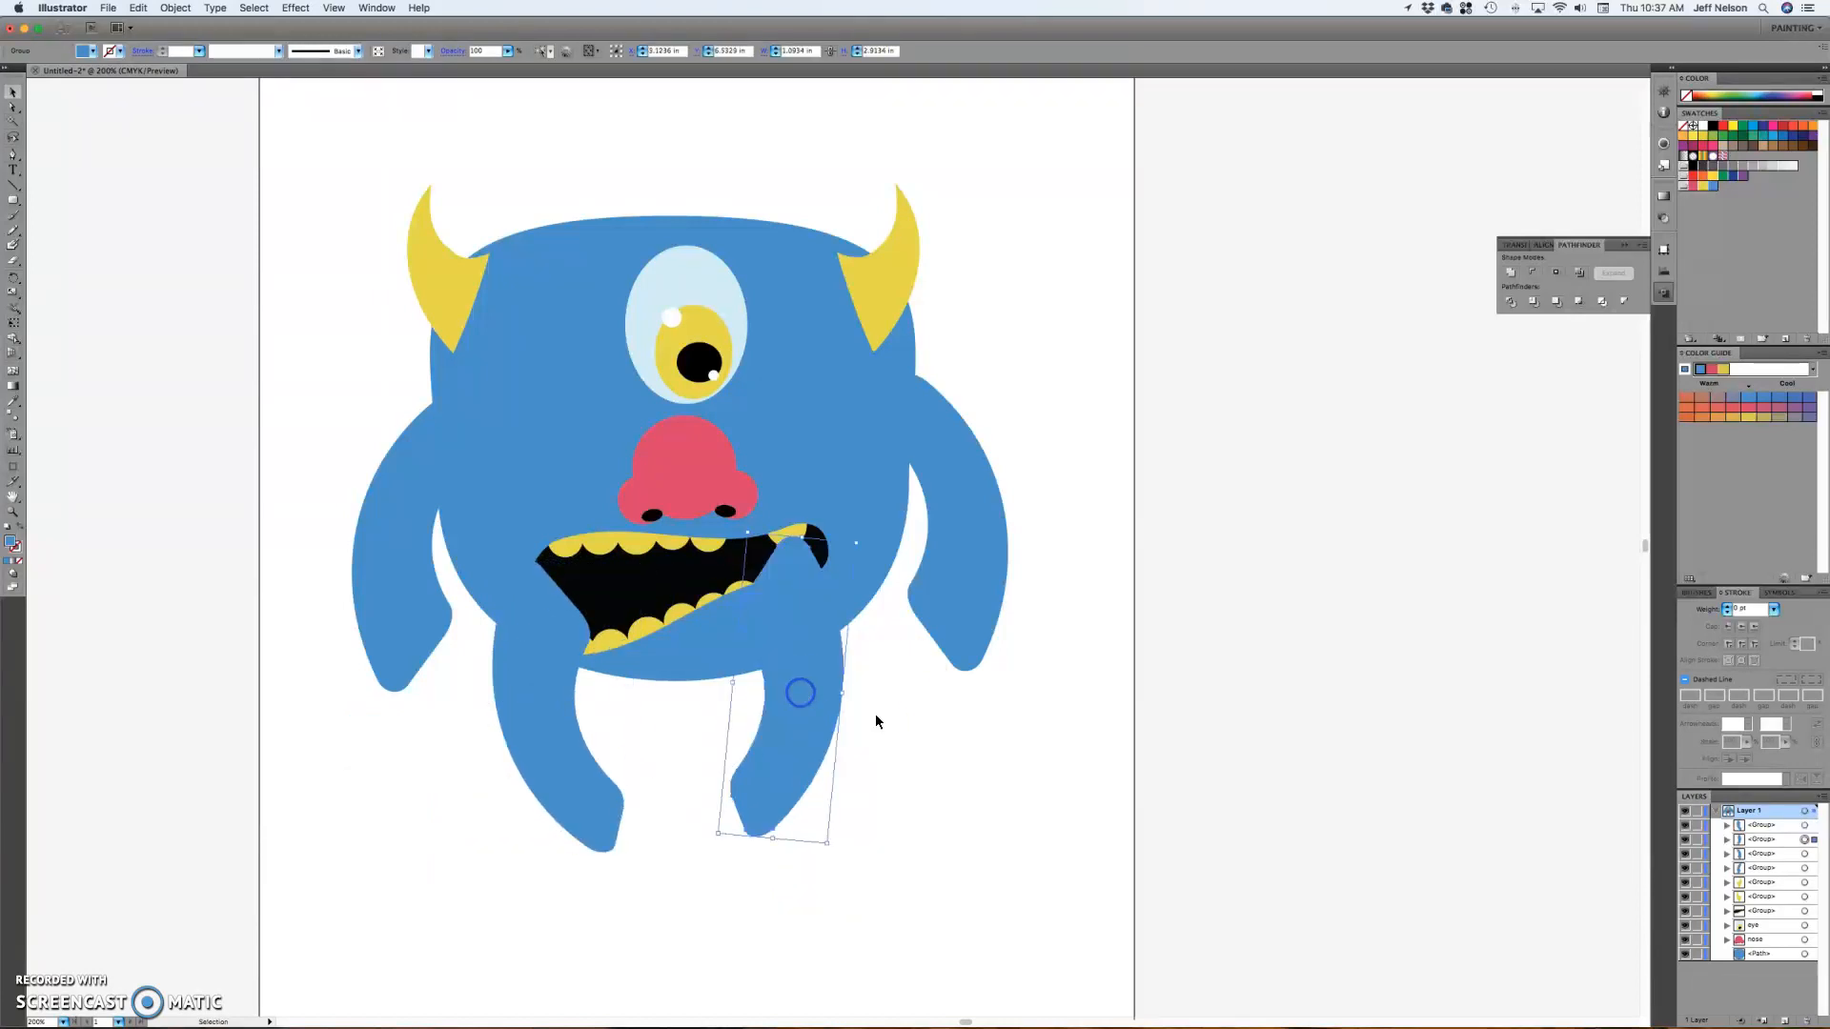
left_click(1018, 773)
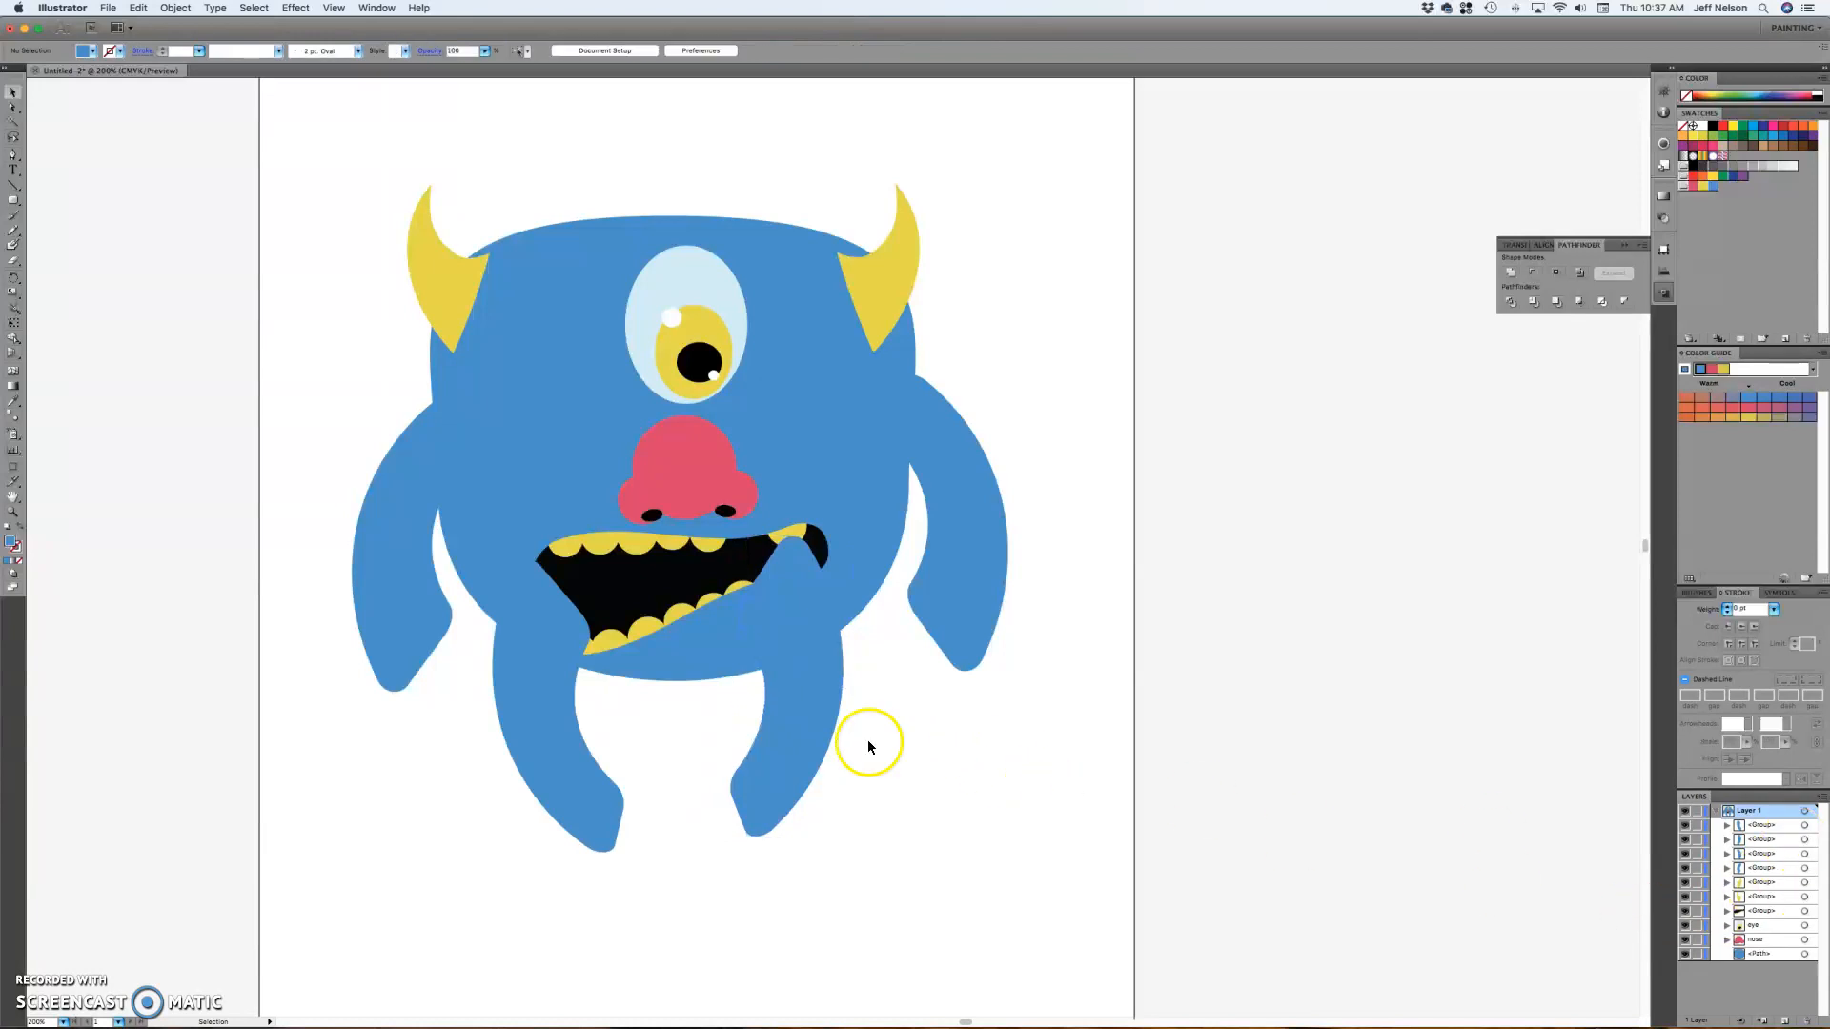
- Move all four arm and leg groups below the head path in the layer order
left_click(790, 687)
left_click(562, 745, "shift")
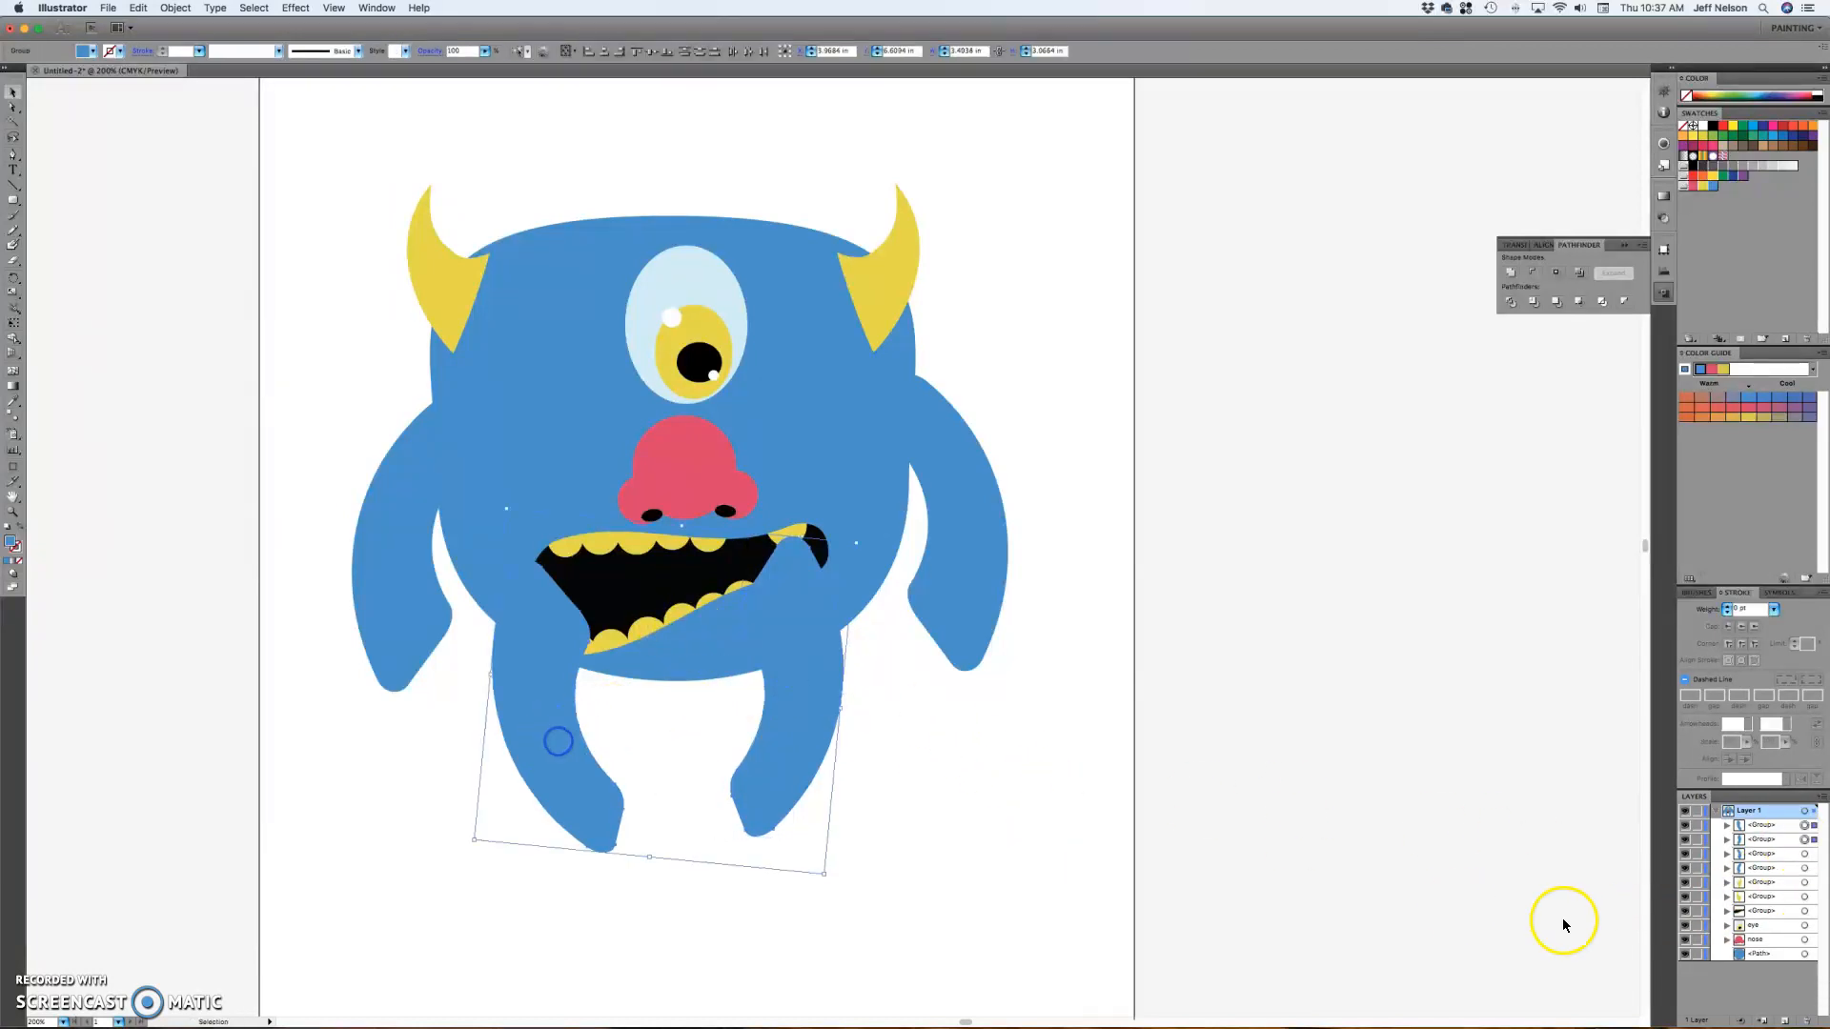
left_click(1779, 841)
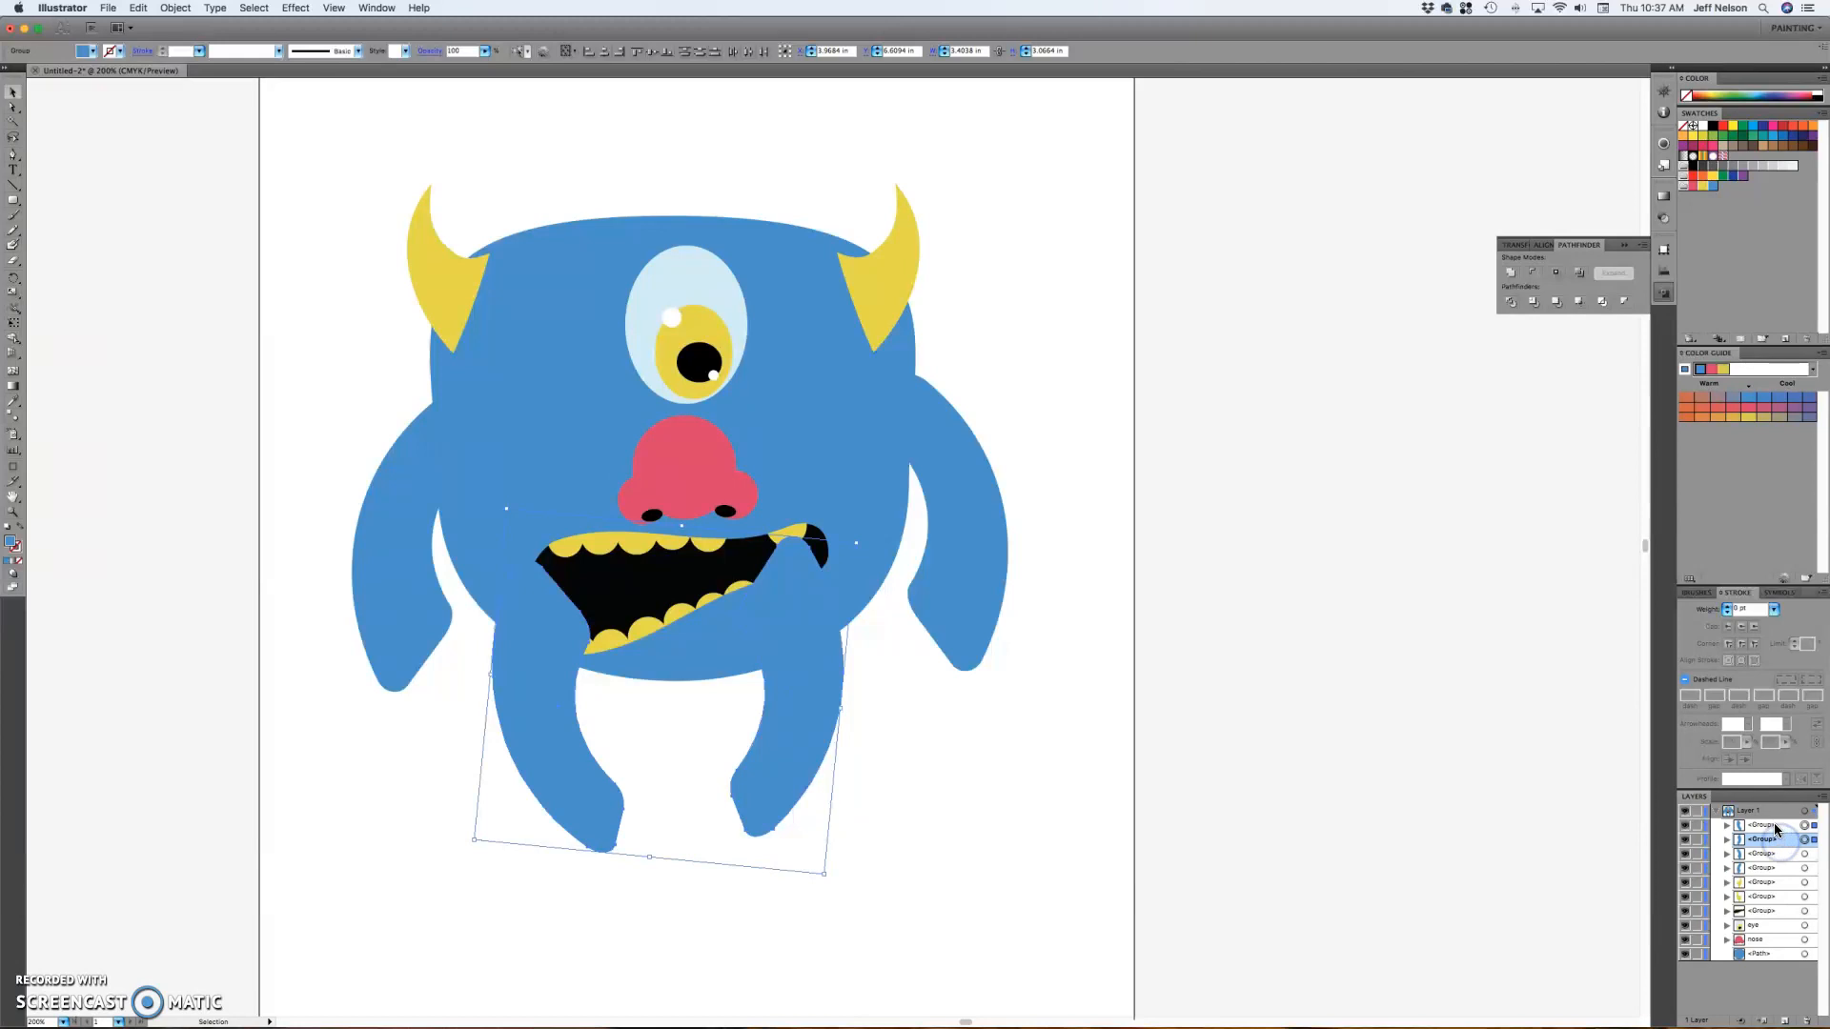
left_click(1768, 855, "shift")
left_click(1768, 869)
left_click(1768, 828, "shift")
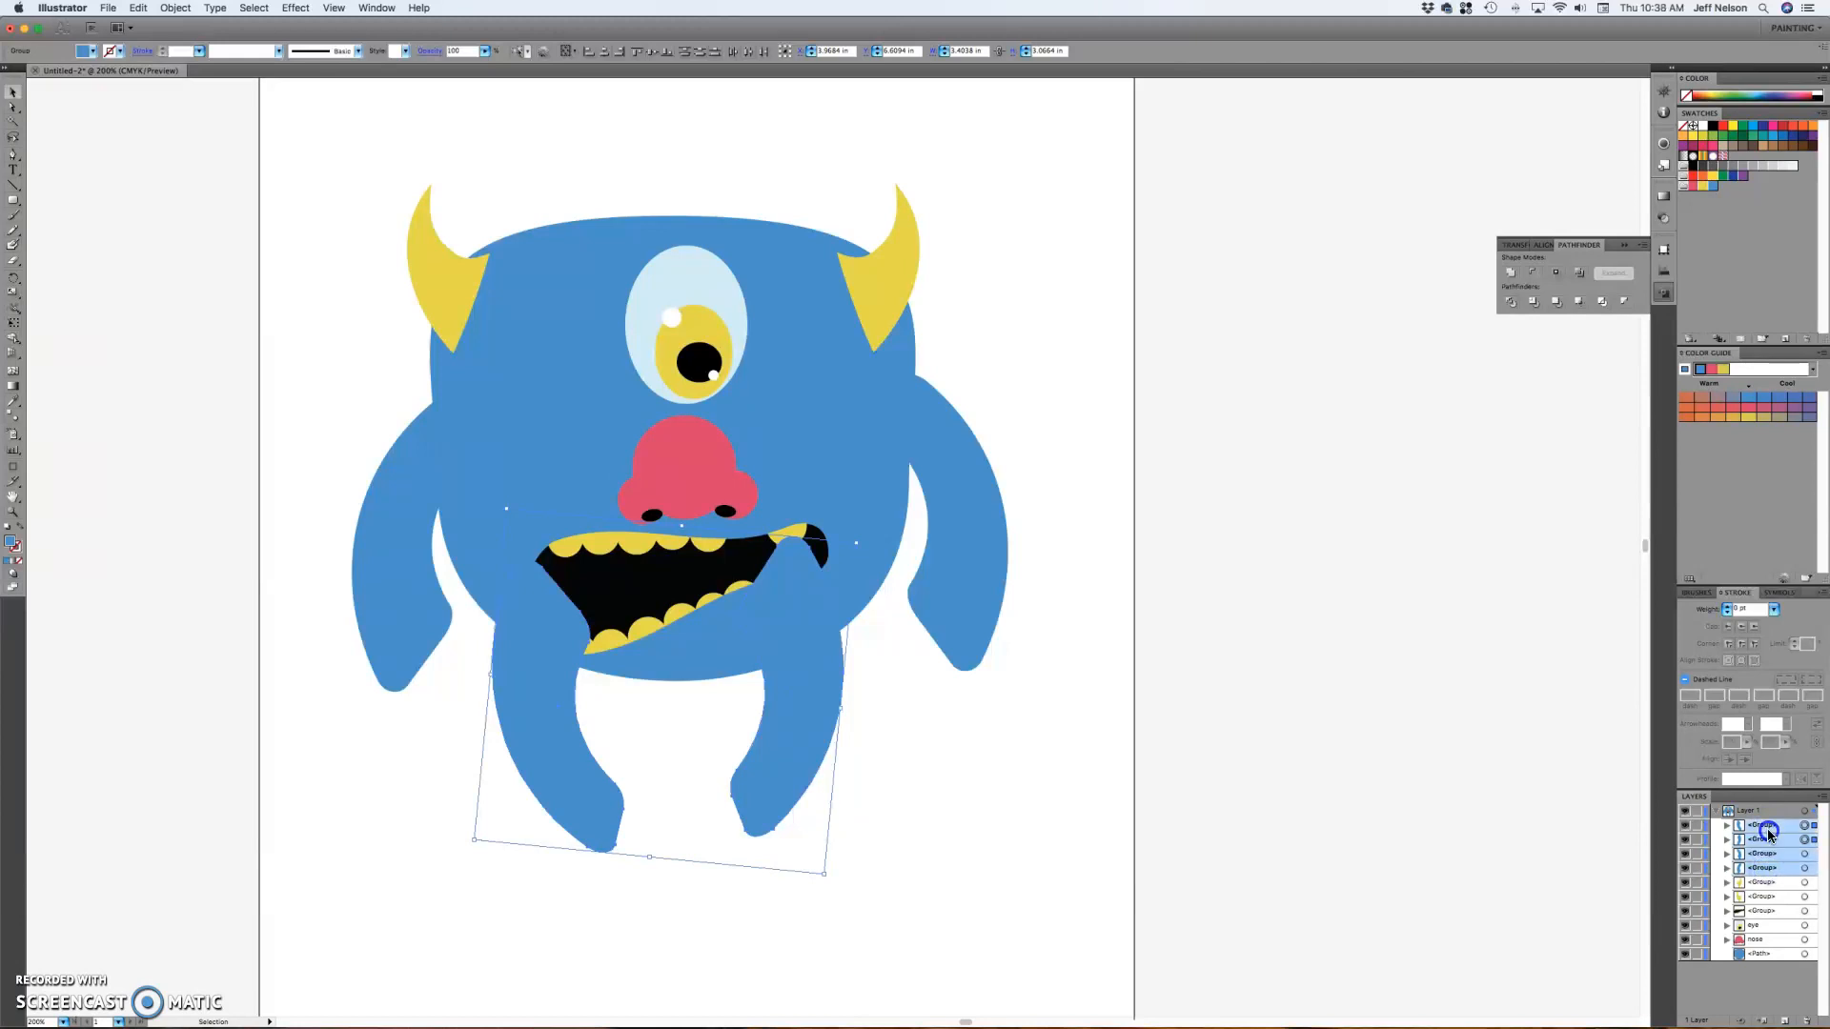
left_click_drag(1766, 869, 1763, 963)
left_click(1634, 931)
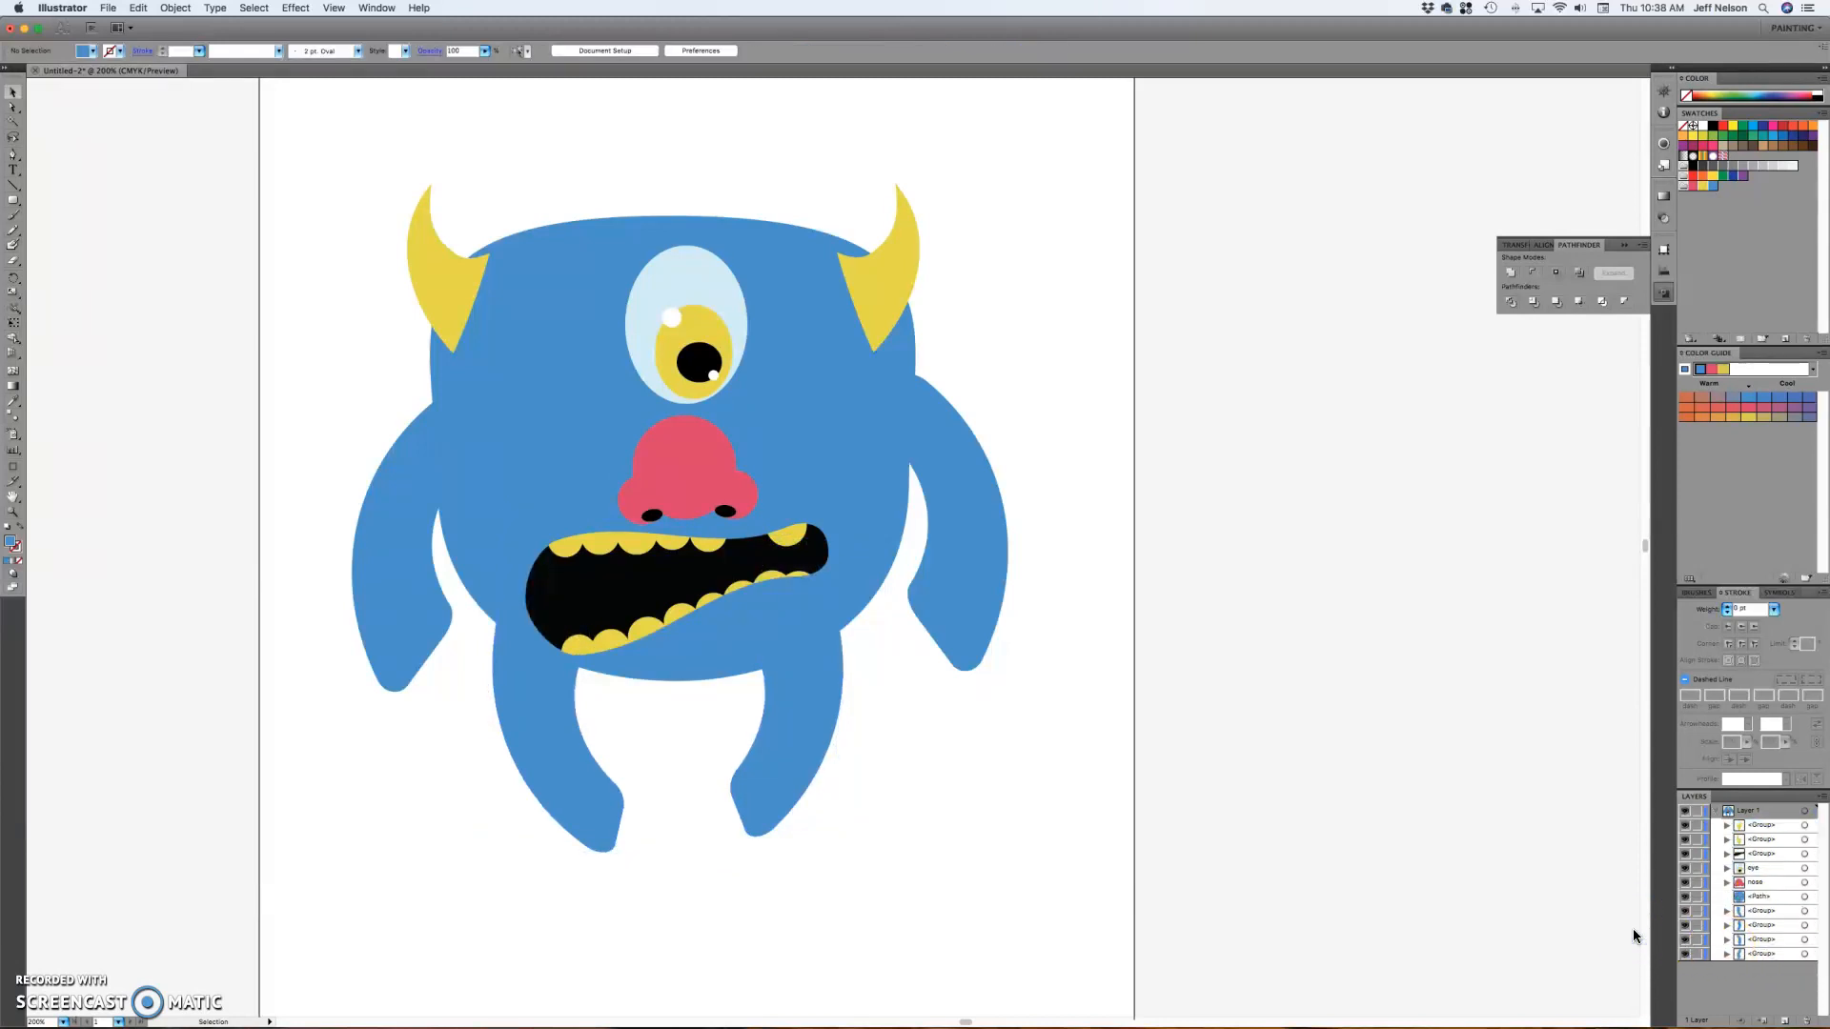